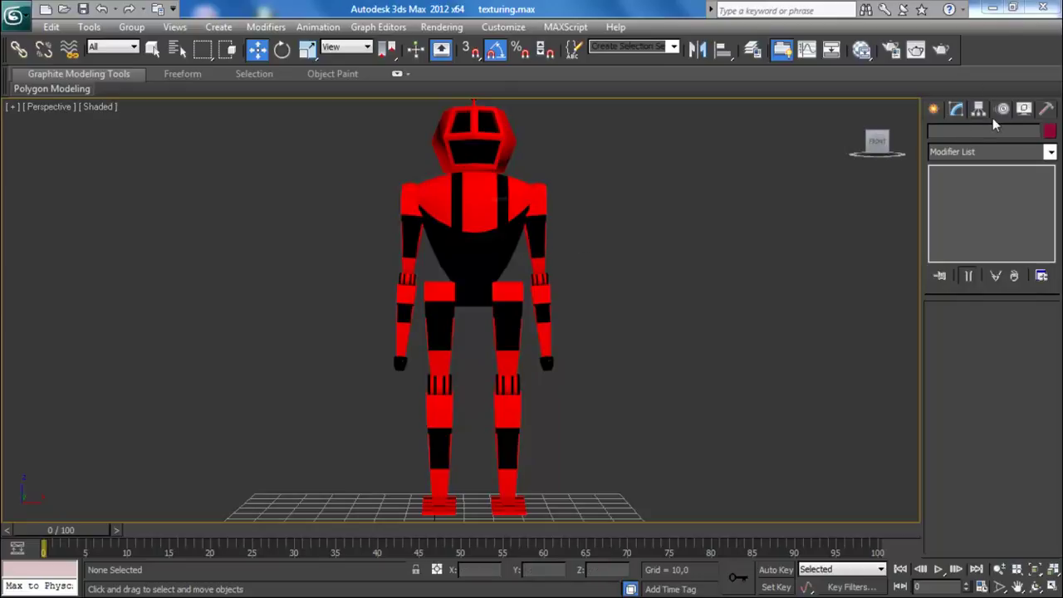
Create a CATParent helper on the grid around the robot's feet
{"action": "left_click", "coordinate": [935, 107]}
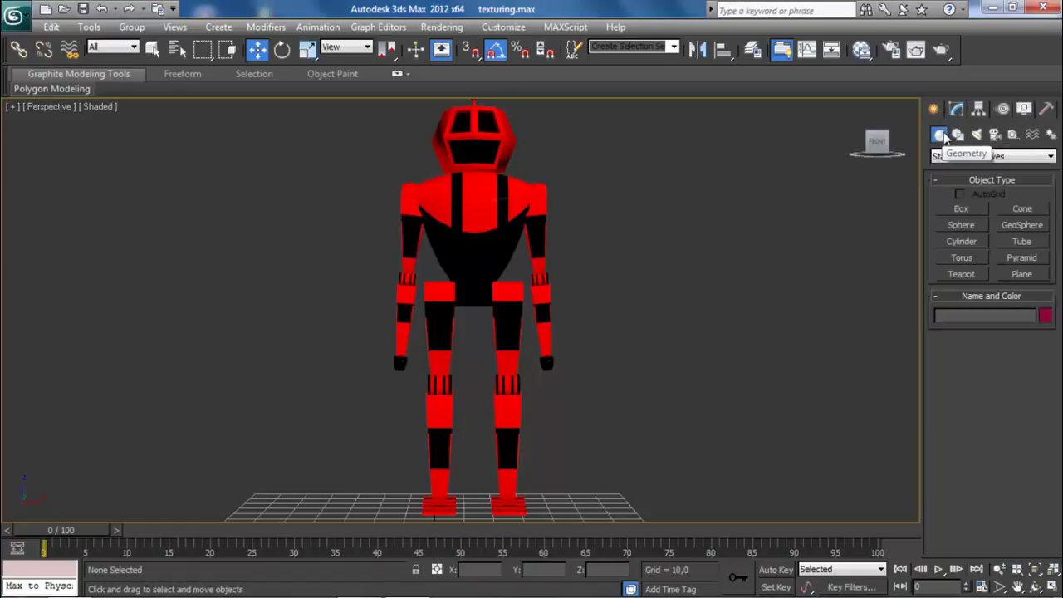
{"action": "left_click", "coordinate": [1012, 135]}
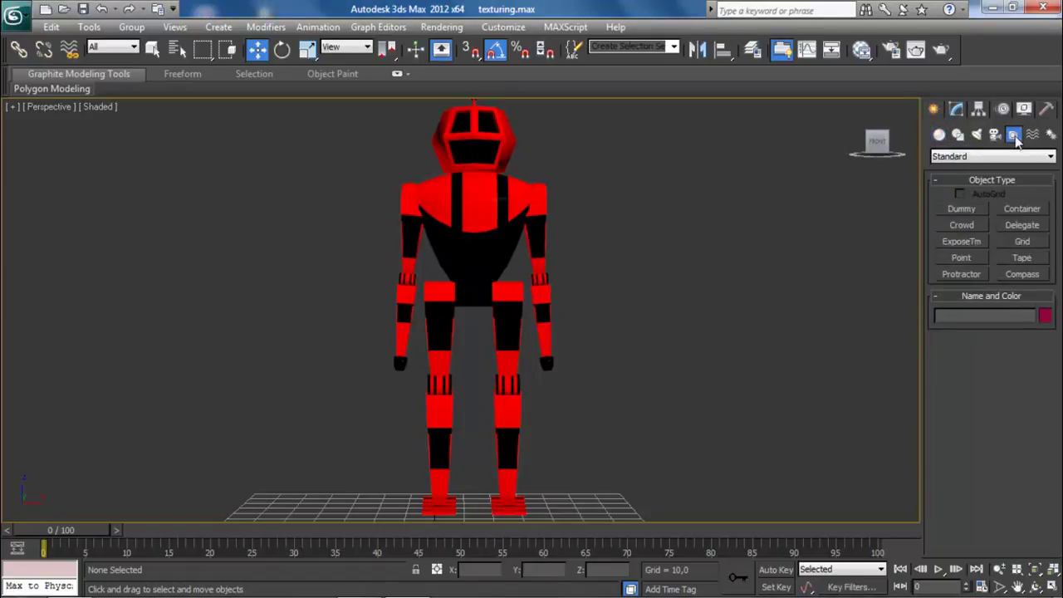
{"action": "left_click", "coordinate": [1023, 158]}
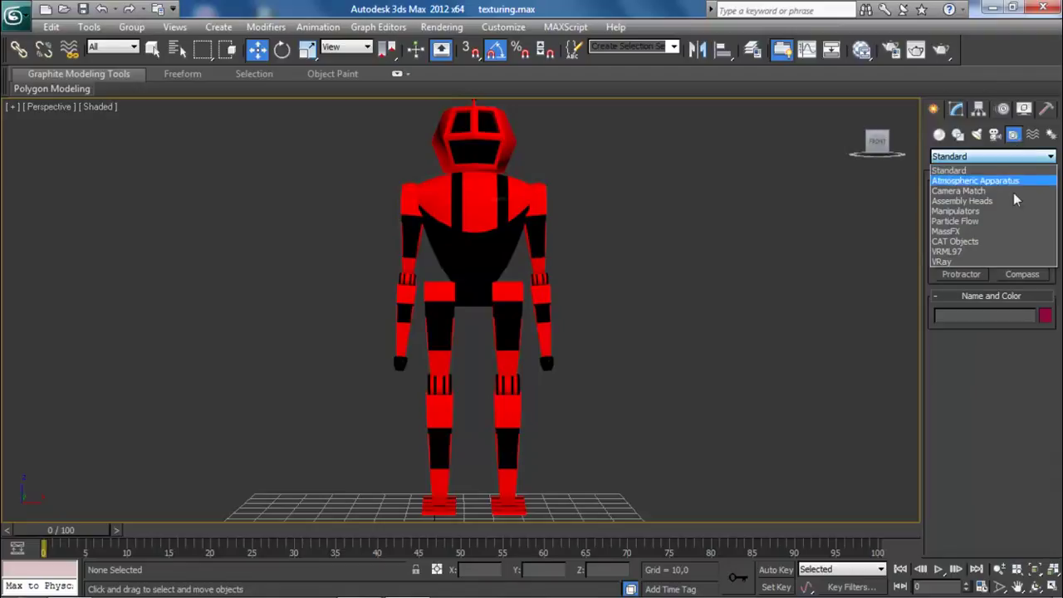
{"action": "left_click", "coordinate": [996, 242]}
{"action": "left_click", "coordinate": [967, 225]}
{"action": "middle_click_drag", "start_coordinate": [589, 356], "coordinate": [614, 151]}
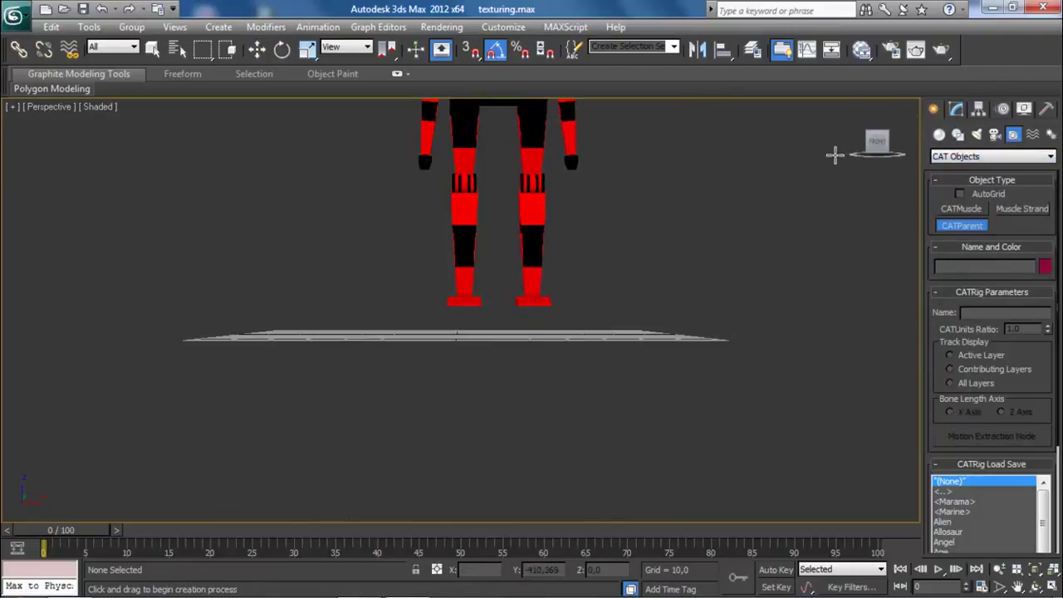
{"action": "left_click_drag", "start_coordinate": [872, 143], "coordinate": [874, 166]}
{"action": "scroll", "coordinate": [611, 284], "scroll_direction": "up", "scroll_amount": 4}
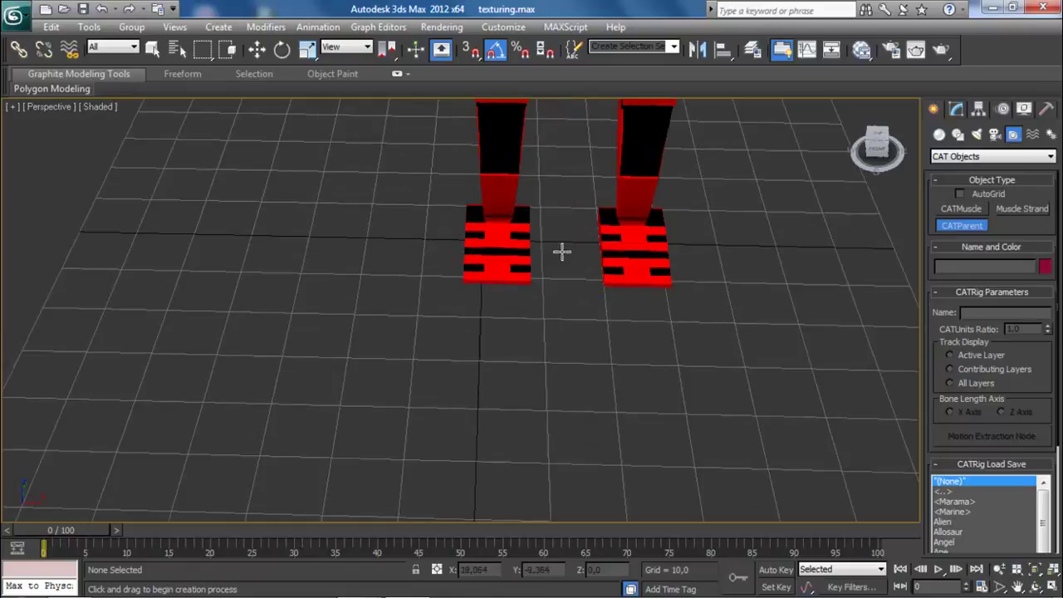
{"action": "left_click_drag", "start_coordinate": [465, 200], "coordinate": [805, 218]}
Move the CATParent triangle forward so it lies on the grid in front of the feet, at about Y -18.2
{"action": "key", "text": "w"}
{"action": "left_click_drag", "start_coordinate": [512, 202], "coordinate": [595, 255]}
{"action": "mouse_move", "coordinate": [592, 209]}
{"action": "left_mouse_down"}
{"action": "mouse_move", "coordinate": [614, 210]}
{"action": "mouse_move", "coordinate": [604, 210]}
{"action": "left_mouse_up"}
{"action": "left_click_drag", "start_coordinate": [877, 140], "coordinate": [878, 140]}
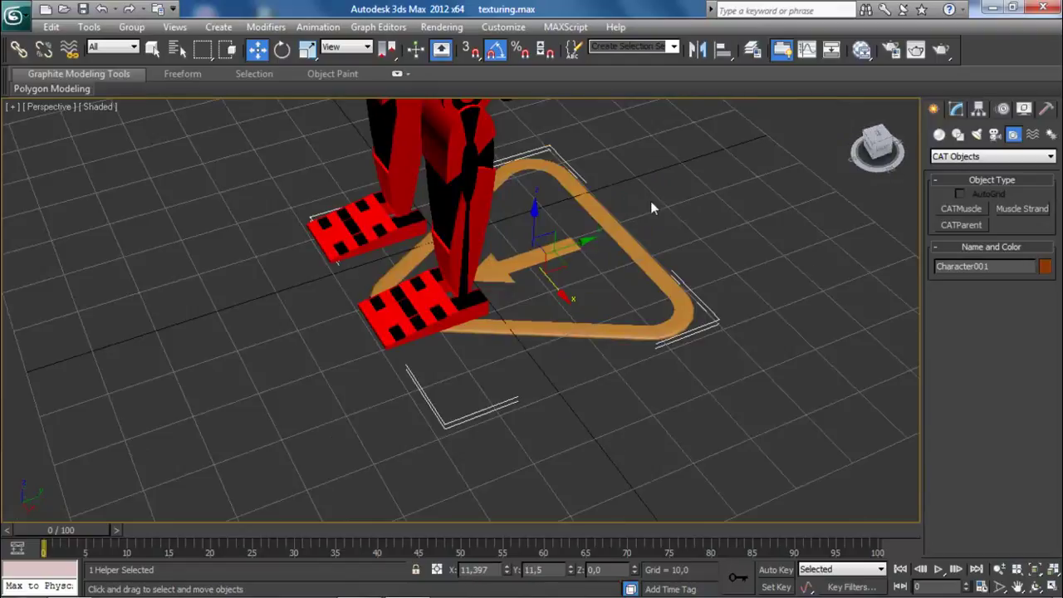
{"action": "left_click_drag", "start_coordinate": [573, 242], "coordinate": [409, 264]}
{"action": "left_click", "coordinate": [874, 146]}
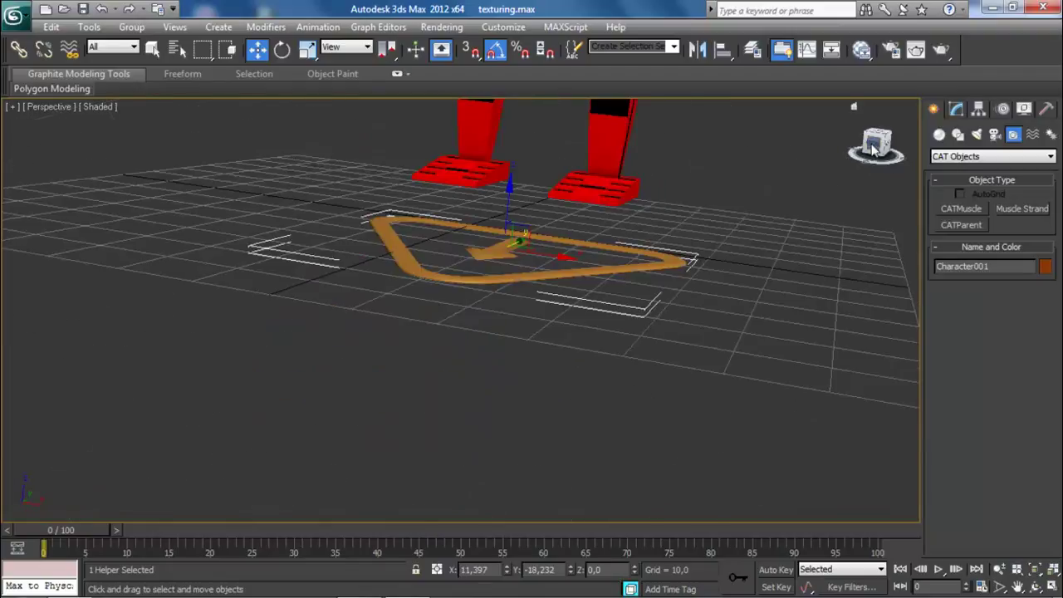
{"action": "left_click", "coordinate": [800, 216]}
Hide both arm groups of the robot
{"action": "middle_click_drag", "start_coordinate": [762, 200], "coordinate": [681, 575]}
{"action": "scroll", "coordinate": [654, 380], "scroll_direction": "down", "scroll_amount": 4}
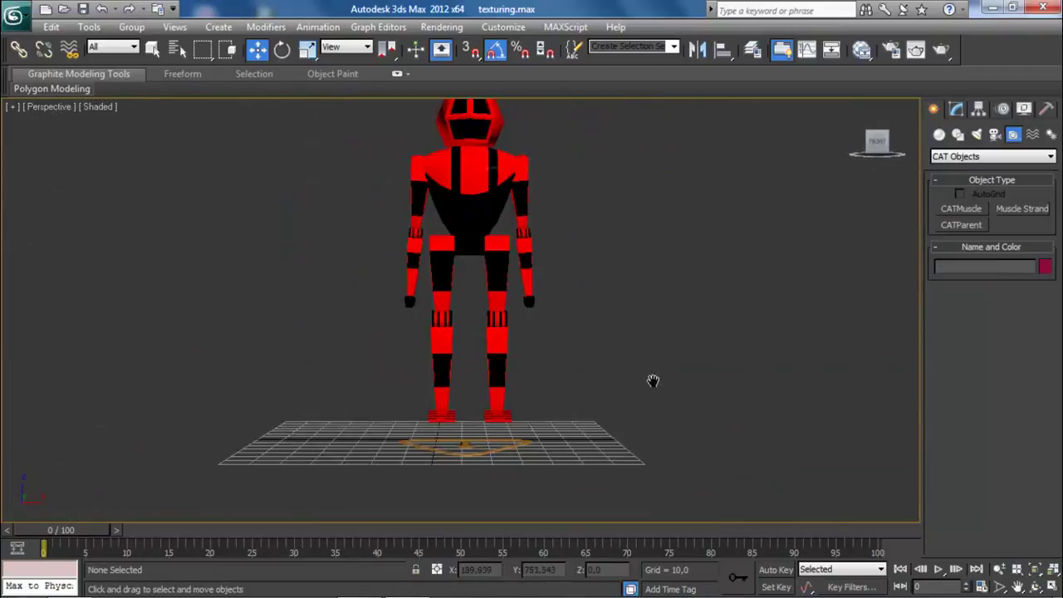
{"action": "middle_click_drag", "start_coordinate": [652, 379], "coordinate": [659, 462]}
{"action": "scroll", "coordinate": [659, 463], "scroll_direction": "up", "scroll_amount": 3}
{"action": "left_click", "coordinate": [631, 364]}
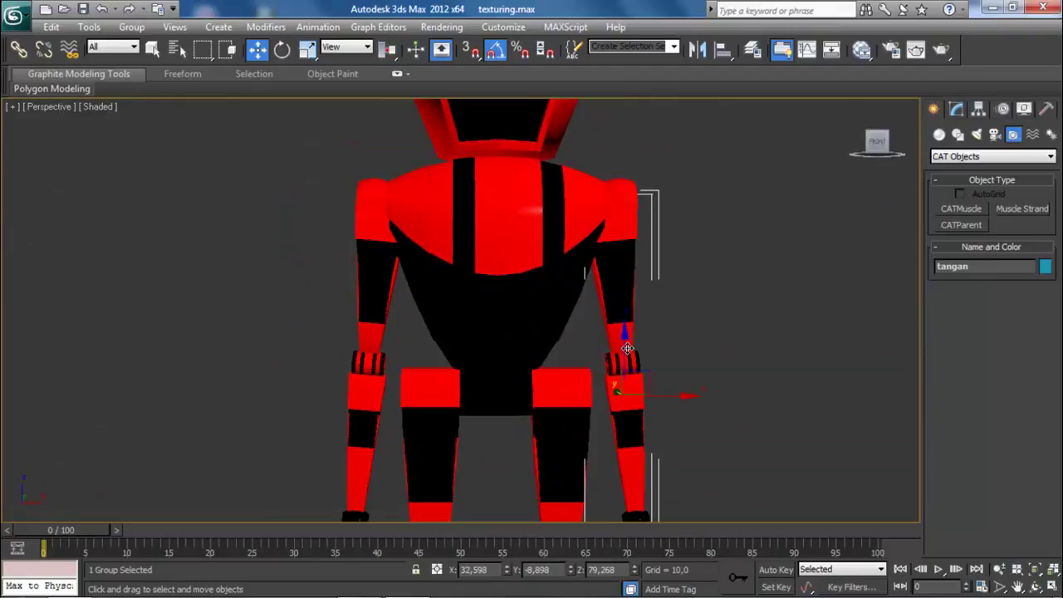
{"action": "left_click", "coordinate": [362, 321], "text": "ctrl"}
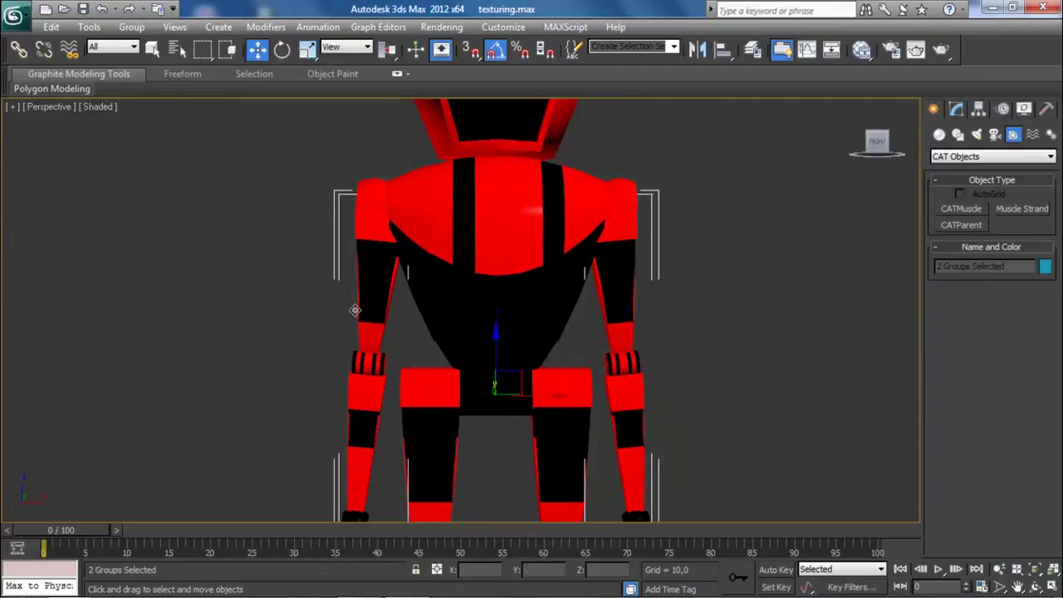
{"action": "right_click", "coordinate": [361, 308]}
{"action": "left_click", "coordinate": [415, 261]}
Clone the pelvis cylinder about 29.5 units up into the chest and show the viewport in Wireframe
{"action": "left_click", "coordinate": [491, 398]}
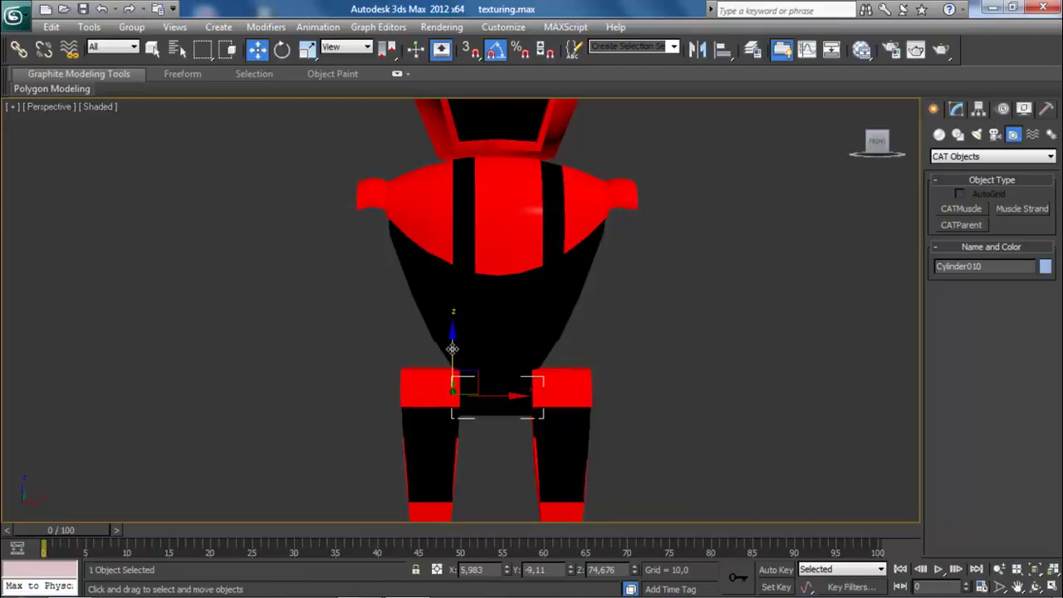
{"action": "left_click", "coordinate": [455, 216]}
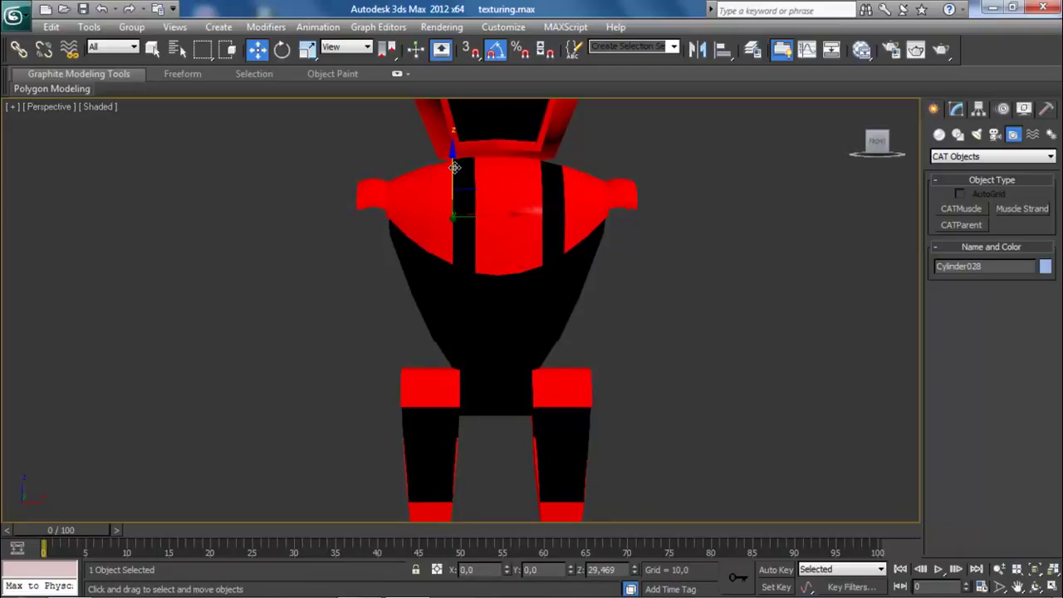
{"action": "left_click_drag", "start_coordinate": [455, 168], "coordinate": [526, 347], "text": "shift"}
{"action": "left_click", "coordinate": [535, 372]}
{"action": "left_click", "coordinate": [99, 106]}
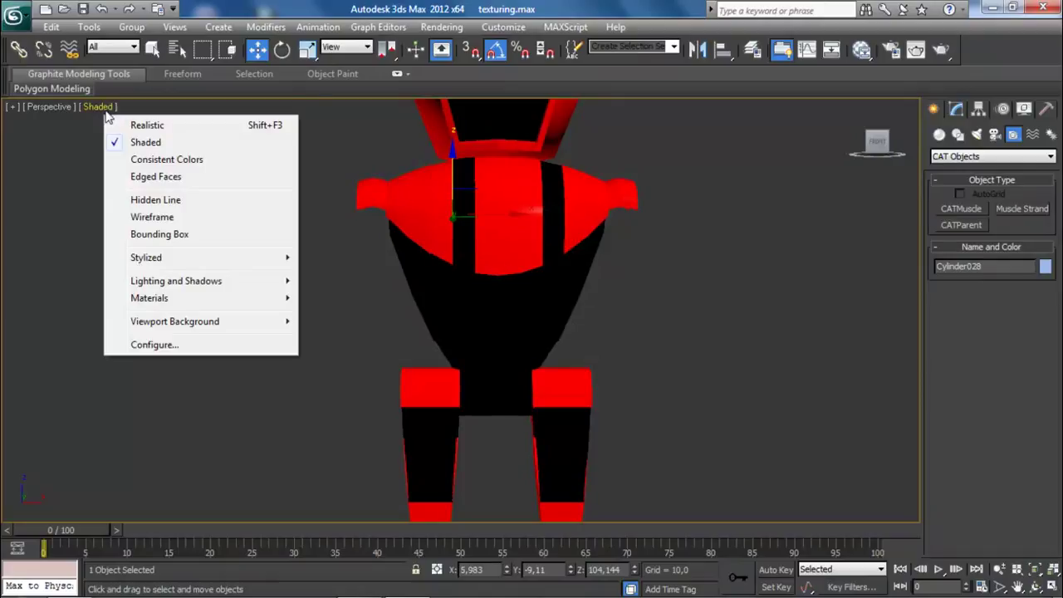
{"action": "left_click", "coordinate": [152, 217]}
Try to stretch the cloned chest cylinder sideways towards the shoulder
{"action": "scroll", "coordinate": [524, 308], "scroll_direction": "up", "scroll_amount": 5}
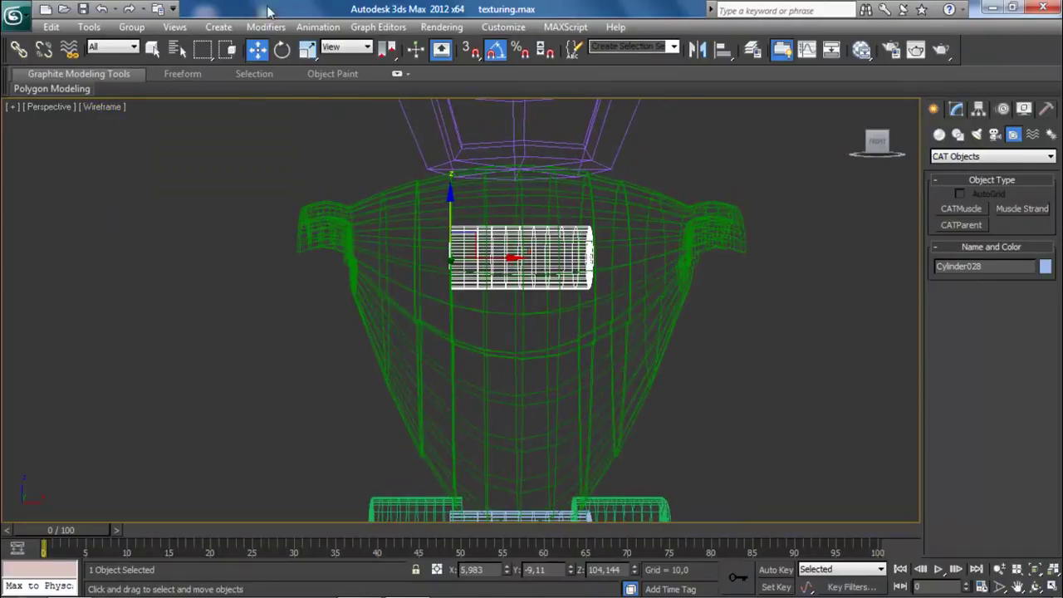
{"action": "left_click", "coordinate": [307, 50]}
{"action": "left_click_drag", "start_coordinate": [540, 263], "coordinate": [577, 254]}
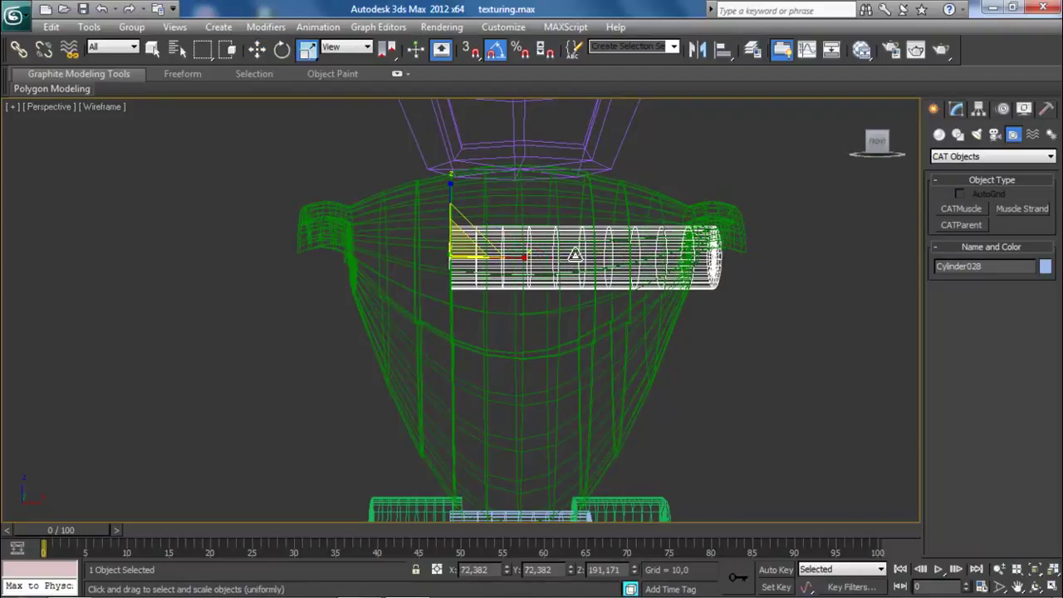
{"action": "key", "text": "ctrl+z"}
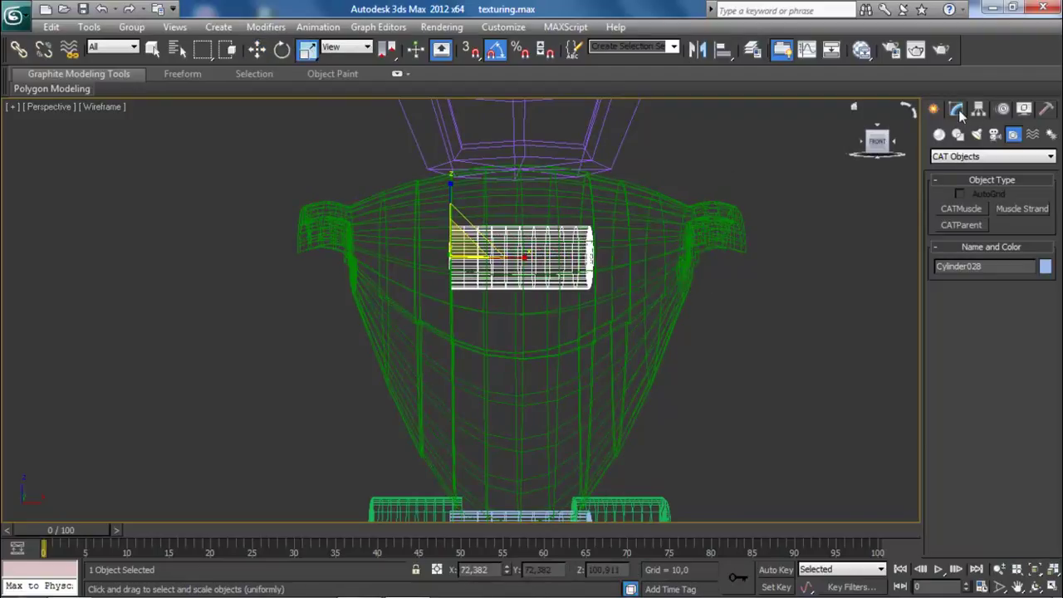
Center the chest cylinder's pivot to the object
{"action": "left_click", "coordinate": [978, 110]}
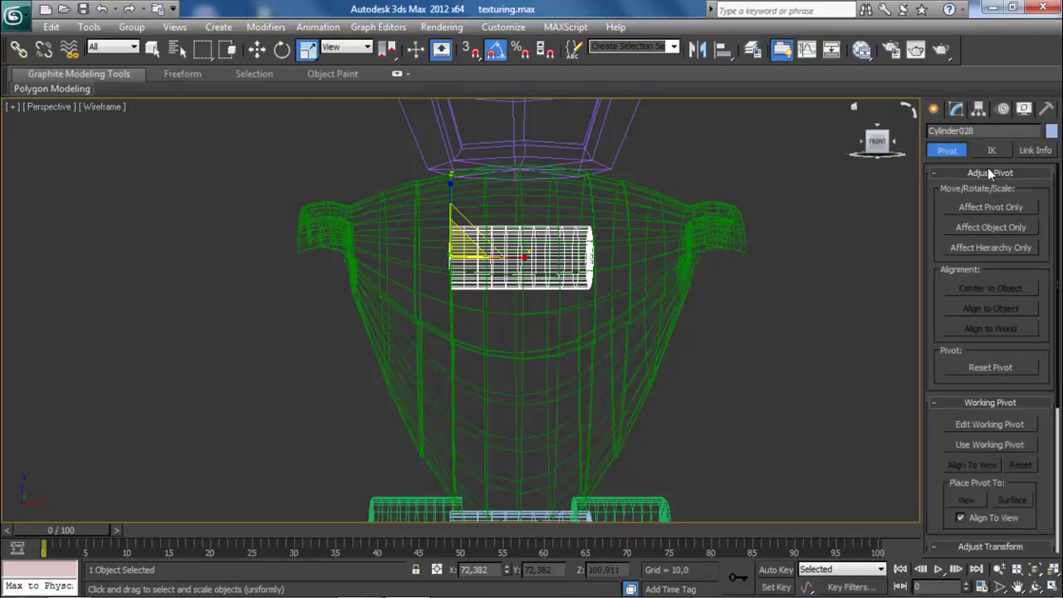
{"action": "left_click", "coordinate": [990, 212]}
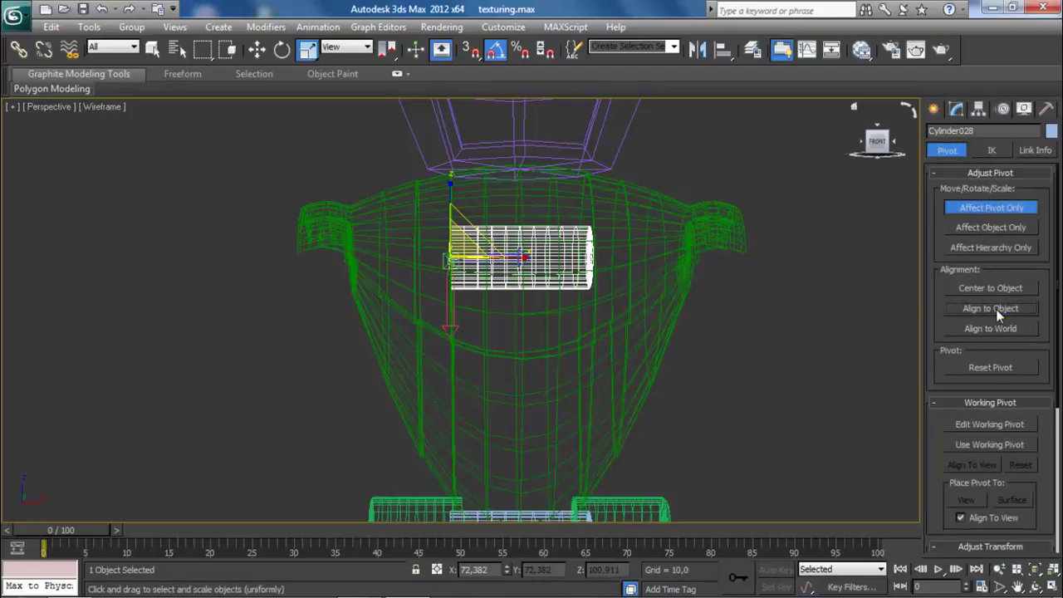
{"action": "left_click", "coordinate": [992, 287]}
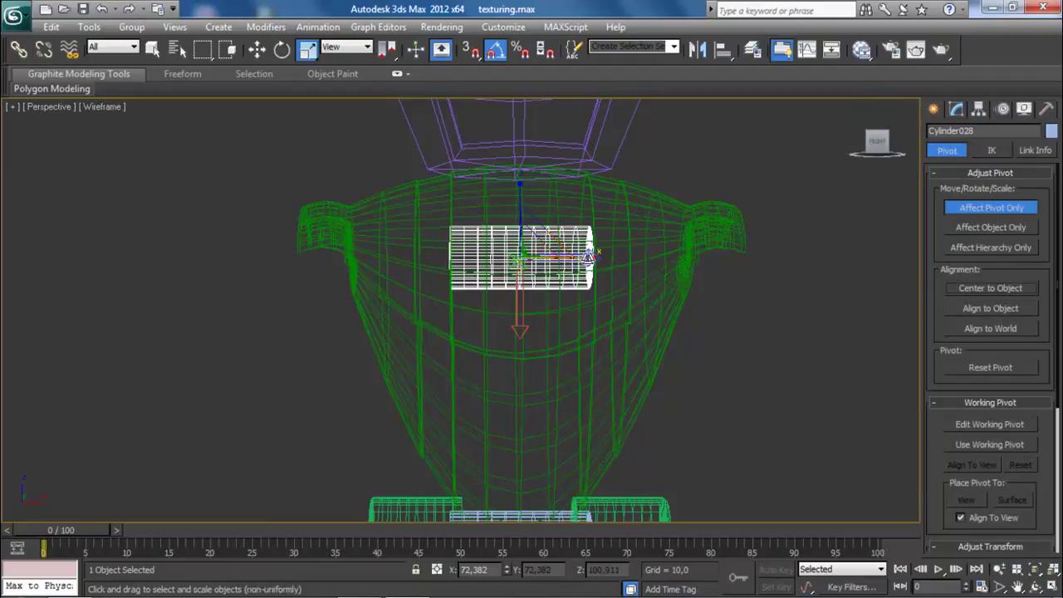
{"action": "left_click", "coordinate": [935, 113]}
Scale the chest cylinder lengthwise to about 263.5% so it reaches from shoulder to shoulder
{"action": "left_click_drag", "start_coordinate": [569, 257], "coordinate": [675, 263]}
{"action": "scroll", "coordinate": [765, 272], "scroll_direction": "down", "scroll_amount": 4}
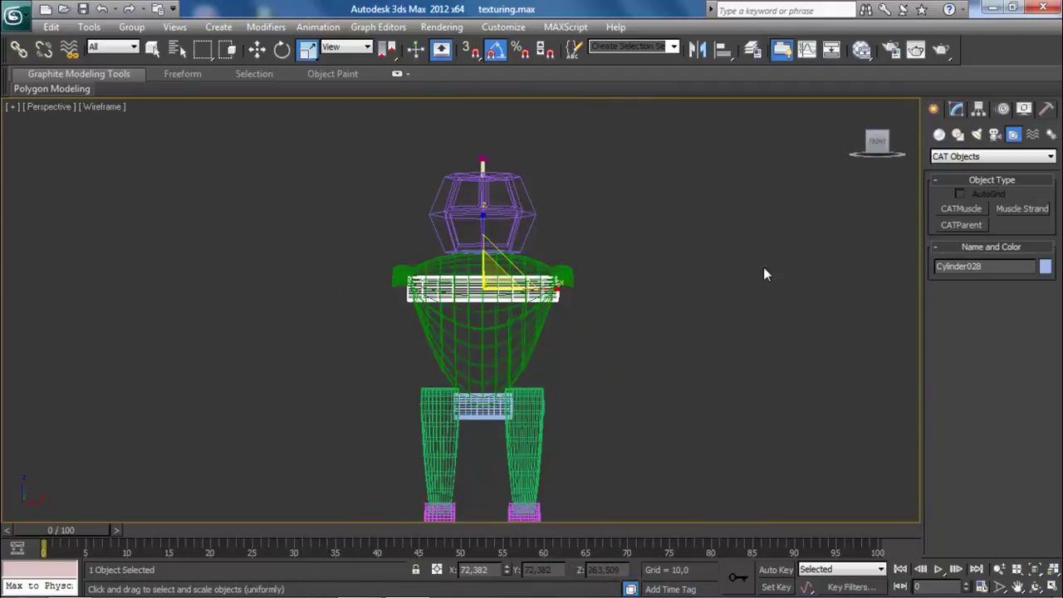
{"action": "left_click", "coordinate": [742, 273]}
Return the viewport to Shaded display and unhide all objects
{"action": "left_click", "coordinate": [115, 108]}
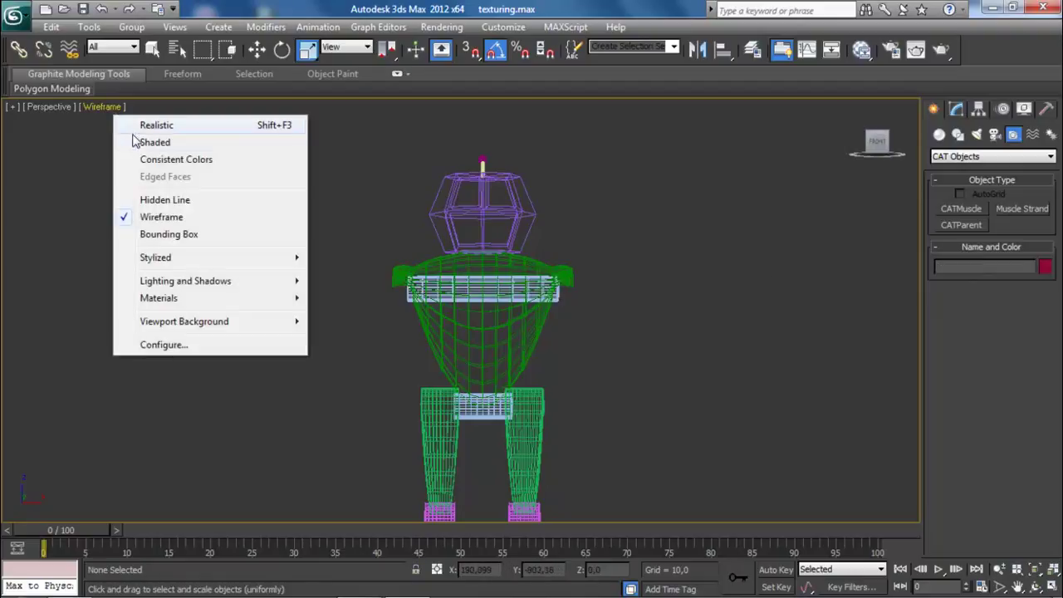
{"action": "left_click", "coordinate": [137, 140]}
{"action": "right_click", "coordinate": [647, 221]}
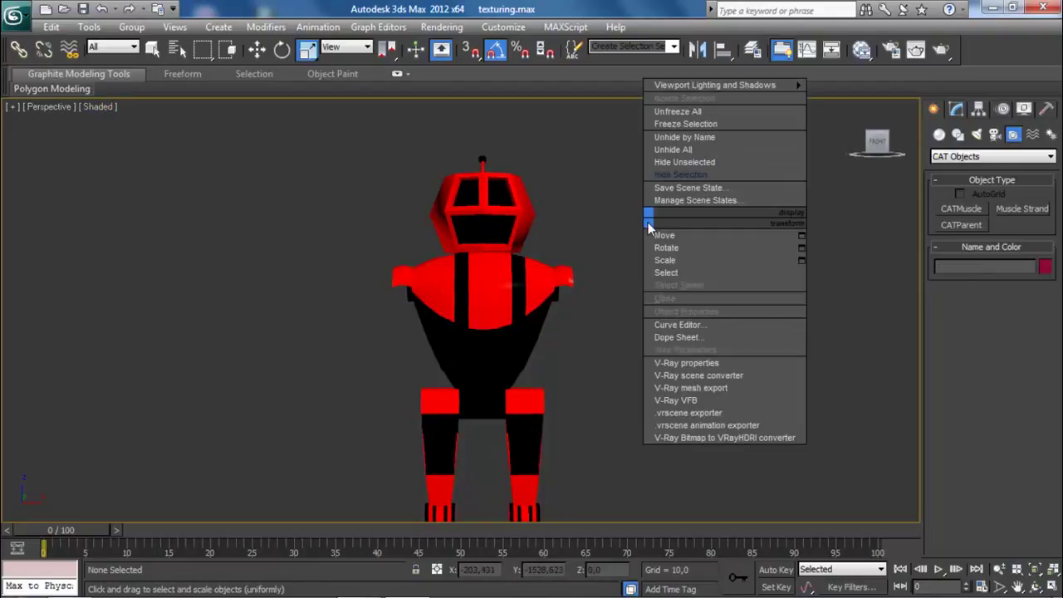
{"action": "left_click", "coordinate": [653, 153]}
{"action": "scroll", "coordinate": [441, 271], "scroll_direction": "up", "scroll_amount": 8}
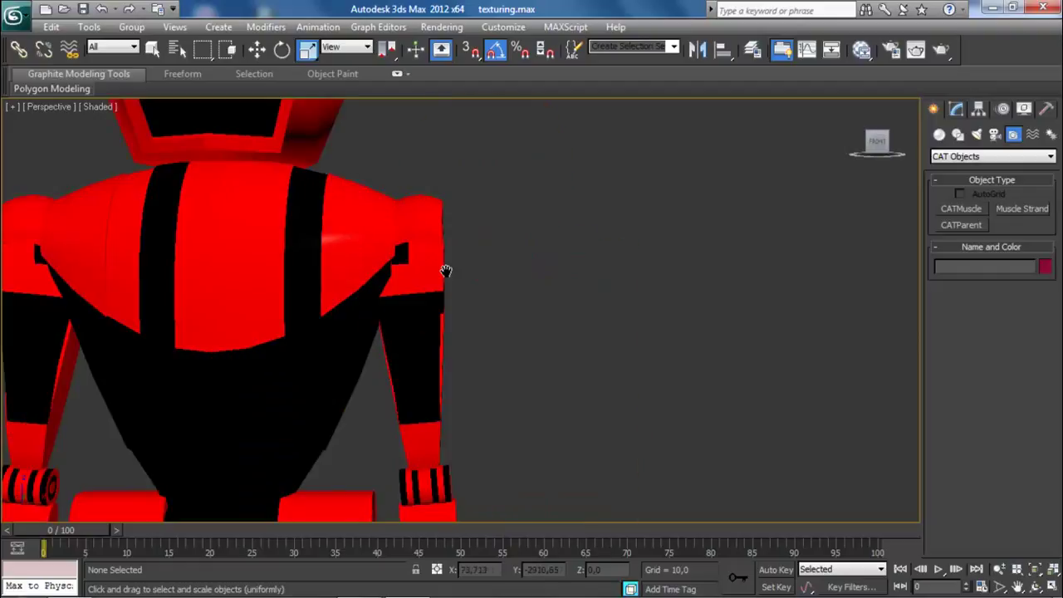
Shrink the shoulder-spanning cylinder to about 61% thickness and 245% length so its ends fit inside the shoulders
{"action": "left_click", "coordinate": [398, 217]}
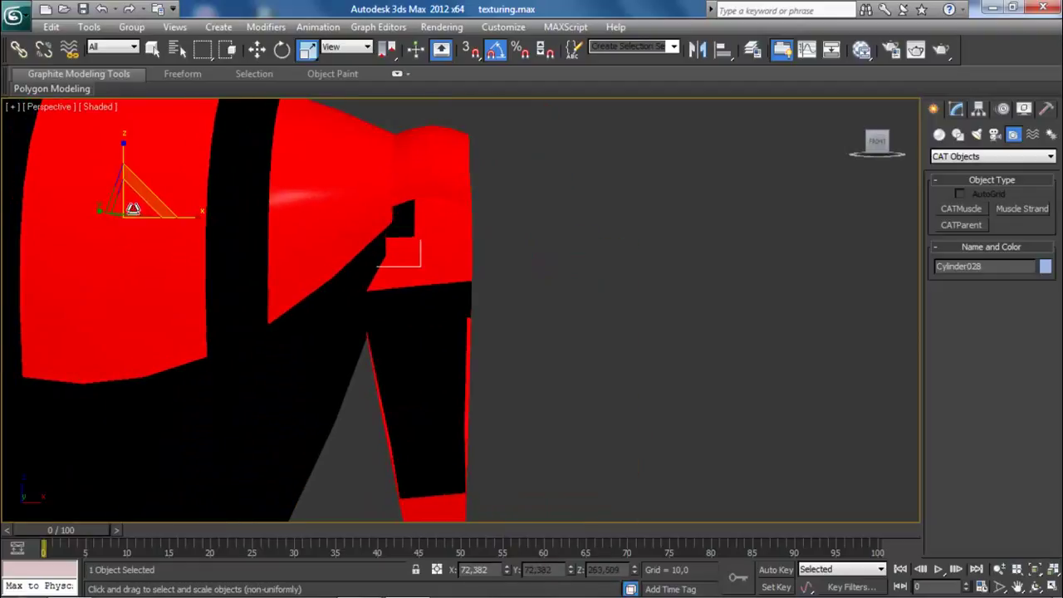
{"action": "left_click_drag", "start_coordinate": [131, 204], "coordinate": [196, 219]}
{"action": "left_click_drag", "start_coordinate": [891, 156], "coordinate": [996, 156]}
{"action": "middle_click_drag", "start_coordinate": [465, 307], "coordinate": [556, 311], "text": "alt"}
{"action": "left_click_drag", "start_coordinate": [793, 147], "coordinate": [880, 147]}
{"action": "left_click", "coordinate": [875, 146]}
{"action": "scroll", "coordinate": [542, 338], "scroll_direction": "down", "scroll_amount": 5}
{"action": "middle_click_drag", "start_coordinate": [685, 282], "coordinate": [780, 263]}
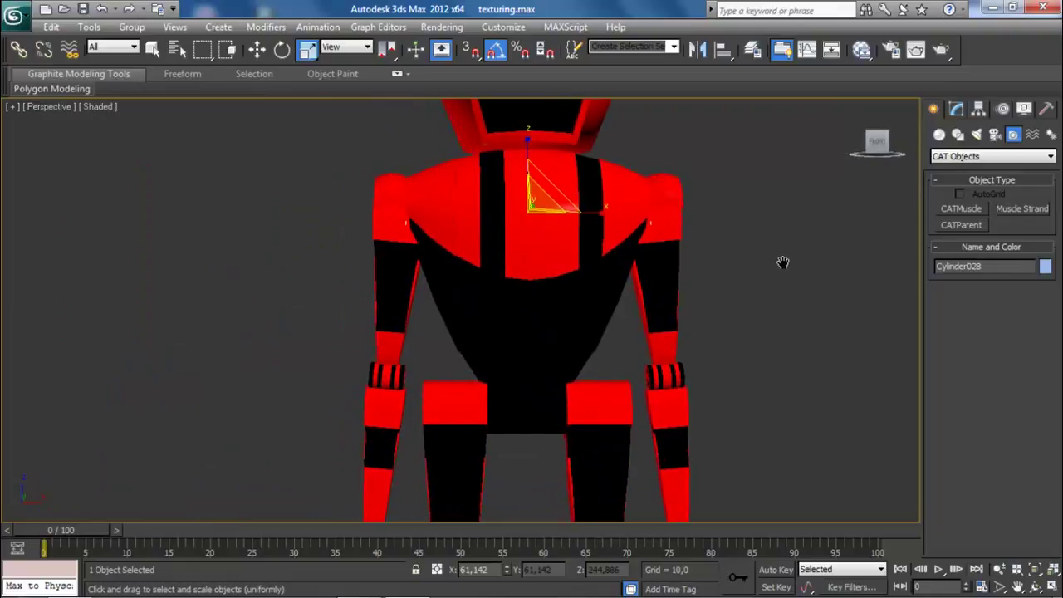
Group all parts of the robot, without the CATParent helper, under the name "robot"
{"action": "scroll", "coordinate": [784, 260], "scroll_direction": "down", "scroll_amount": 4}
{"action": "scroll", "coordinate": [734, 360], "scroll_direction": "down", "scroll_amount": 2}
{"action": "middle_click_drag", "start_coordinate": [735, 360], "coordinate": [733, 264]}
{"action": "left_click", "coordinate": [668, 241]}
{"action": "scroll", "coordinate": [668, 242], "scroll_direction": "down", "scroll_amount": 4}
{"action": "middle_click_drag", "start_coordinate": [668, 242], "coordinate": [663, 273]}
{"action": "scroll", "coordinate": [602, 239], "scroll_direction": "up", "scroll_amount": 2}
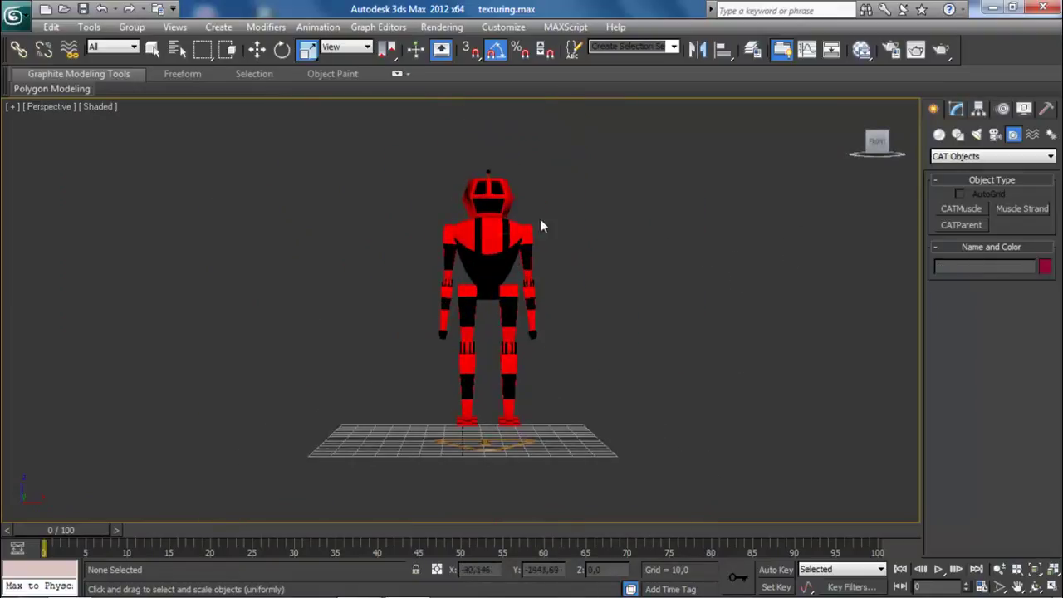
{"action": "left_click_drag", "start_coordinate": [636, 431], "coordinate": [638, 421]}
{"action": "left_click", "coordinate": [131, 26]}
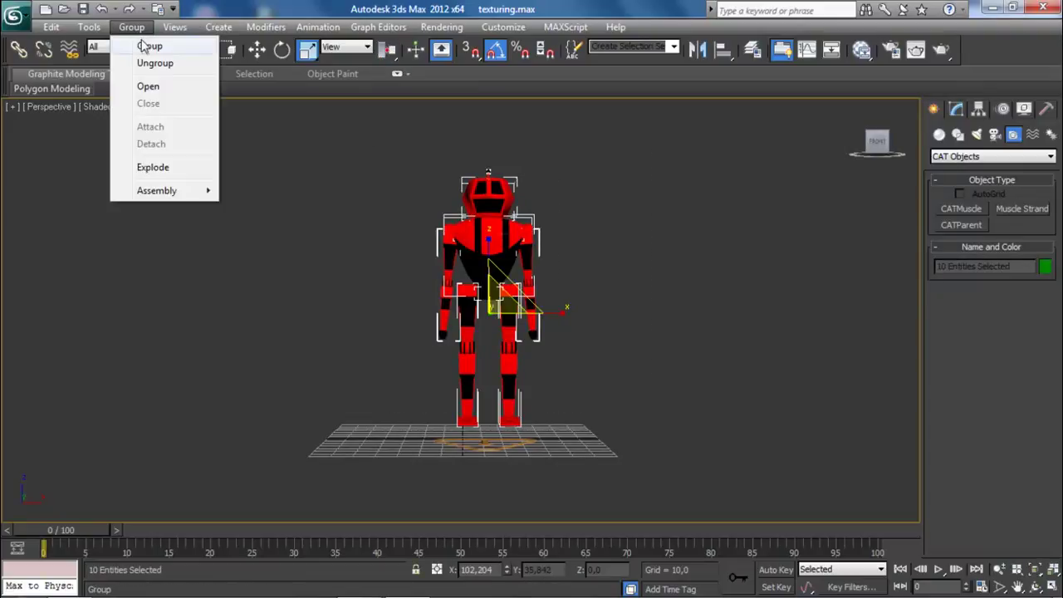
{"action": "left_click", "coordinate": [146, 43]}
{"action": "type", "text": "robot"}
{"action": "key", "text": "Return"}
Create a pelvis for the CAT rig from the CATParent triangle at the robot's feet
{"action": "left_click", "coordinate": [584, 391]}
{"action": "scroll", "coordinate": [584, 391], "scroll_direction": "up", "scroll_amount": 5}
{"action": "middle_click_drag", "start_coordinate": [673, 458], "coordinate": [555, 208]}
{"action": "left_click_drag", "start_coordinate": [880, 147], "coordinate": [877, 171]}
{"action": "left_click", "coordinate": [606, 381]}
{"action": "scroll", "coordinate": [609, 384], "scroll_direction": "up", "scroll_amount": 4}
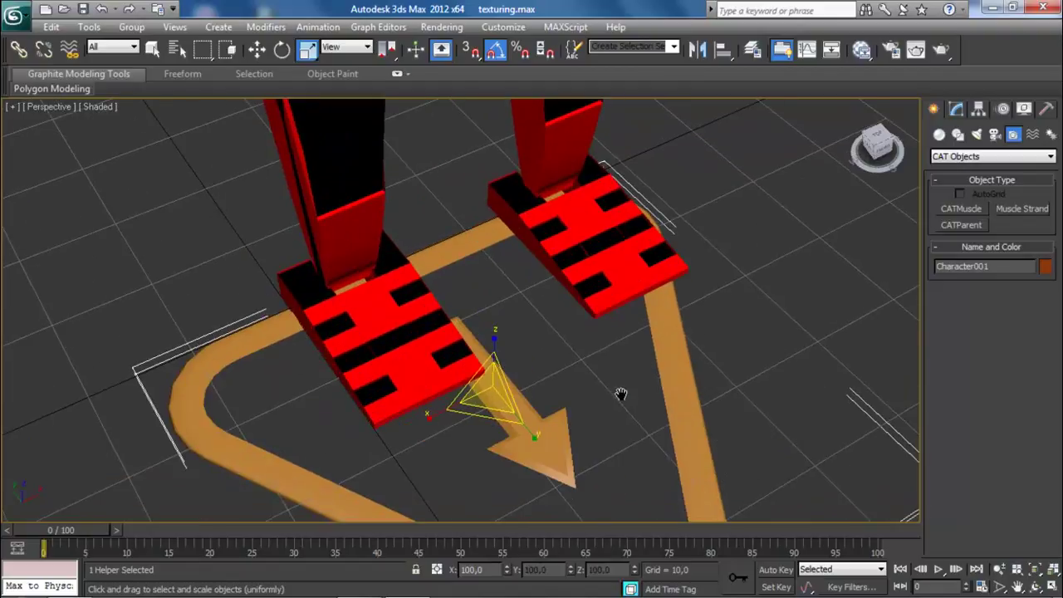
{"action": "left_click", "coordinate": [956, 109]}
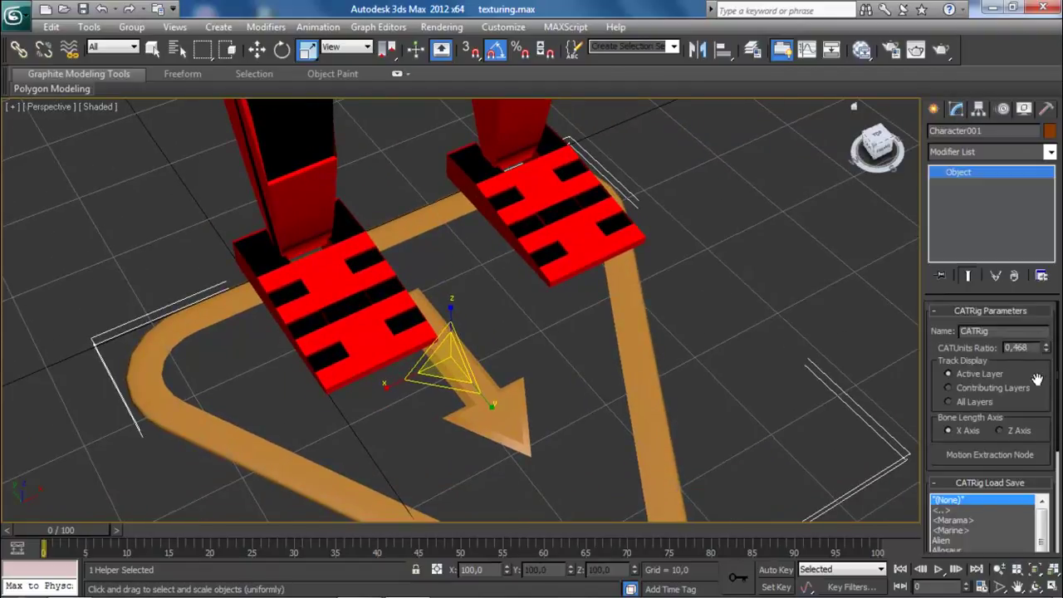
{"action": "scroll", "coordinate": [1044, 373], "scroll_direction": "down", "scroll_amount": 5}
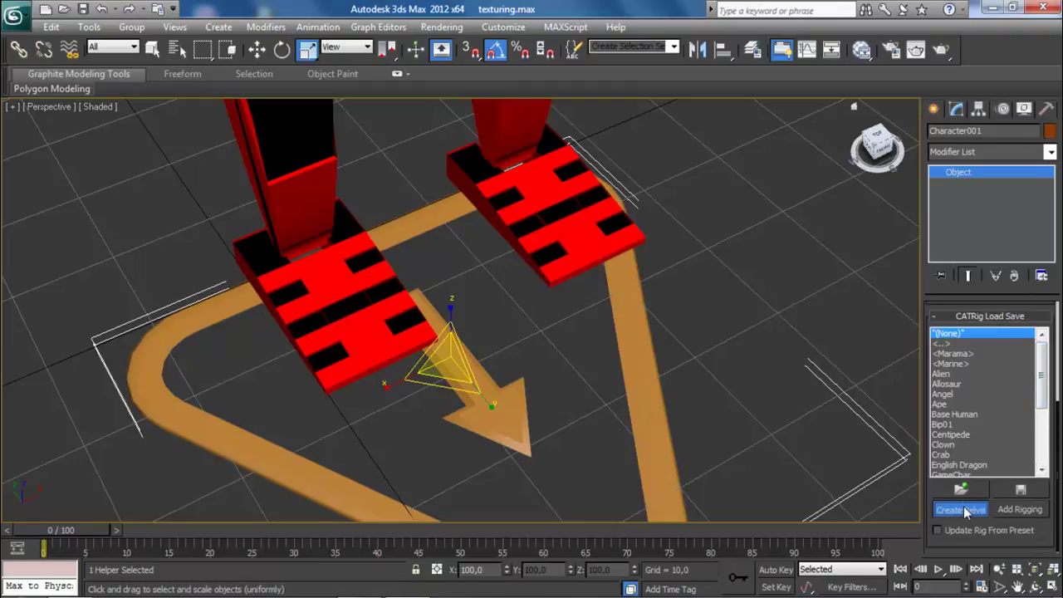
{"action": "left_click", "coordinate": [964, 511]}
Raise the pelvis hub to the robot's hip height, at about Z 75.9
{"action": "scroll", "coordinate": [784, 291], "scroll_direction": "down", "scroll_amount": 4}
{"action": "middle_click_drag", "start_coordinate": [781, 286], "coordinate": [803, 347]}
{"action": "scroll", "coordinate": [802, 347], "scroll_direction": "up", "scroll_amount": 2}
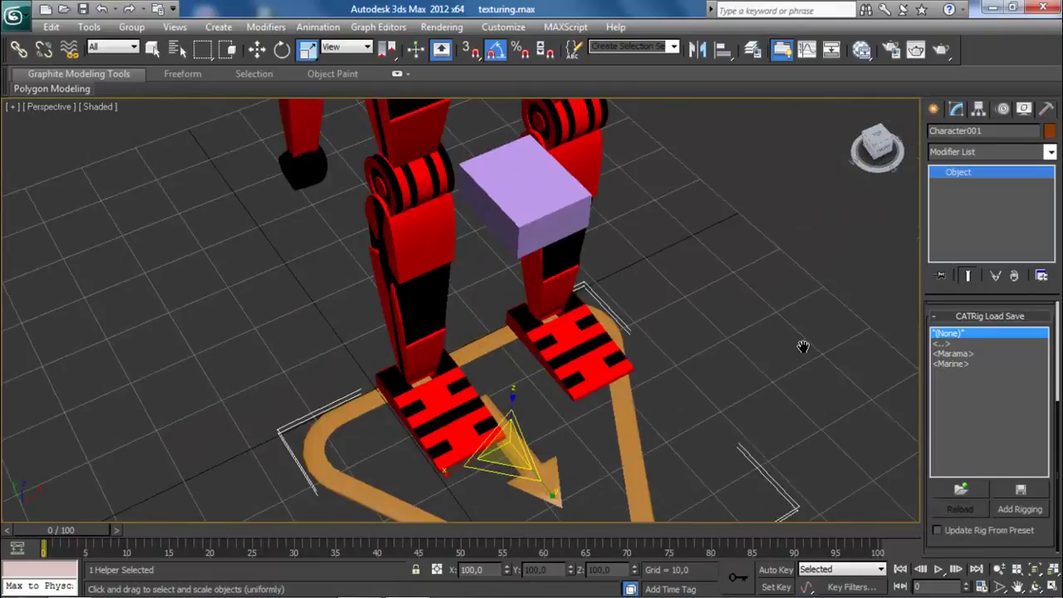
{"action": "left_click", "coordinate": [524, 194]}
{"action": "middle_click_drag", "start_coordinate": [551, 169], "coordinate": [623, 272]}
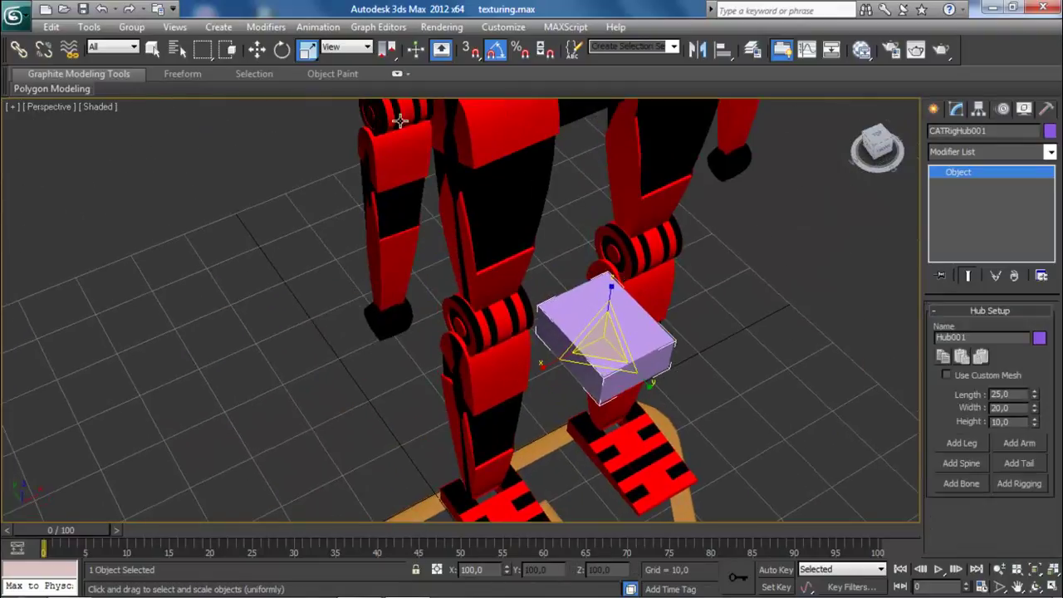
{"action": "left_click", "coordinate": [257, 49]}
{"action": "left_click_drag", "start_coordinate": [610, 292], "coordinate": [601, 100]}
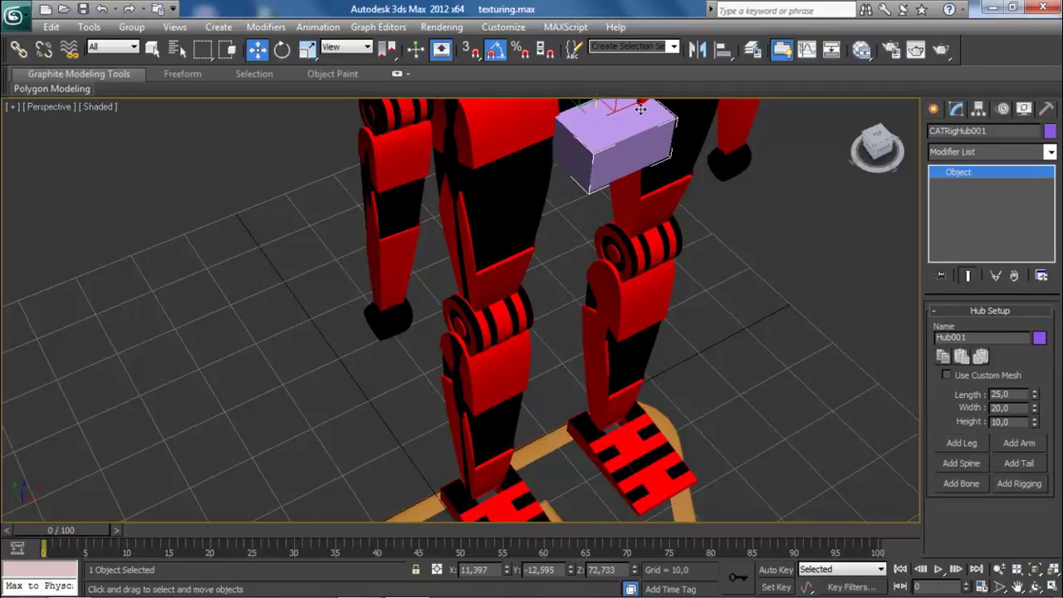
{"action": "left_click_drag", "start_coordinate": [859, 137], "coordinate": [608, 304]}
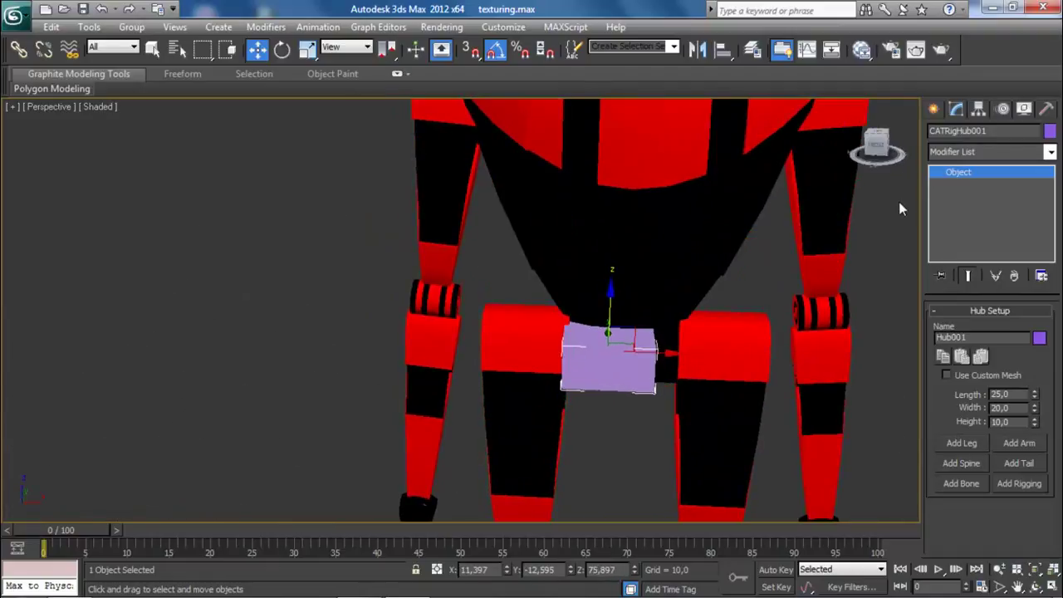
Center the pelvis hub between the hip joints, at about X 13.04 and Y -9.95
{"action": "left_click_drag", "start_coordinate": [878, 147], "coordinate": [675, 373]}
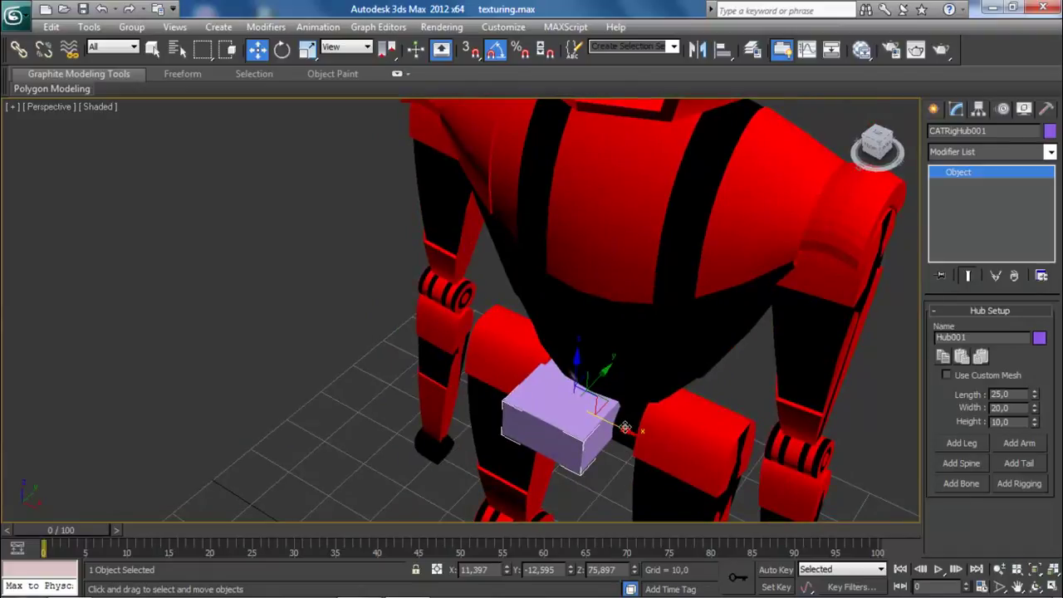
{"action": "mouse_move", "coordinate": [624, 428]}
{"action": "left_mouse_down"}
{"action": "mouse_move", "coordinate": [652, 431]}
{"action": "mouse_move", "coordinate": [641, 429]}
{"action": "left_mouse_up"}
{"action": "left_click_drag", "start_coordinate": [885, 153], "coordinate": [689, 112]}
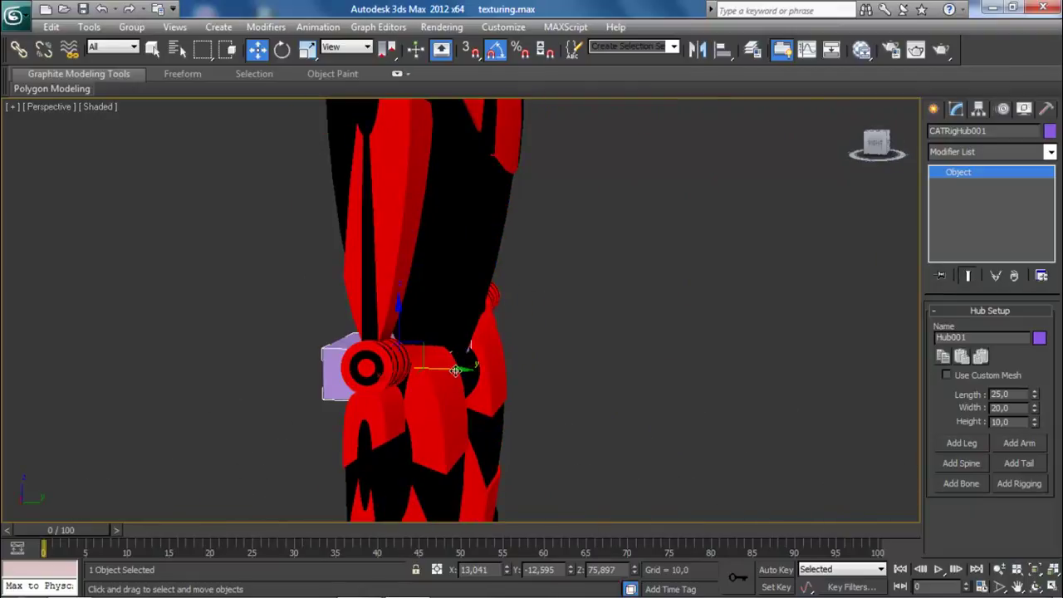
{"action": "left_click_drag", "start_coordinate": [452, 371], "coordinate": [480, 377]}
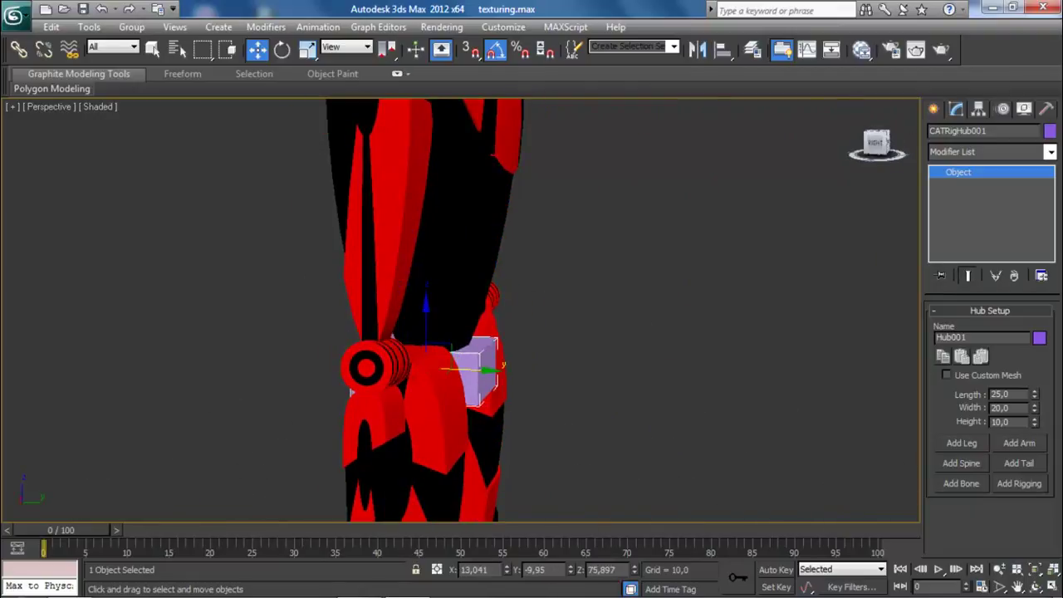
{"action": "left_click", "coordinate": [885, 143]}
{"action": "left_click_drag", "start_coordinate": [874, 145], "coordinate": [878, 154]}
{"action": "left_click", "coordinate": [877, 147]}
{"action": "scroll", "coordinate": [604, 293], "scroll_direction": "down", "scroll_amount": 3}
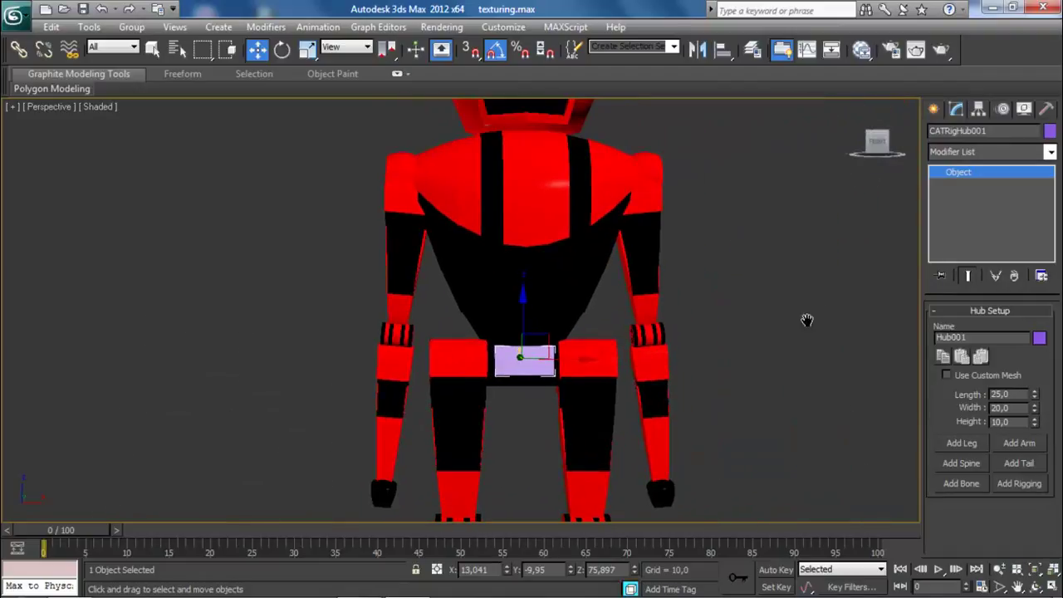
Make the "robot" group see-through and freeze it so that only the rig can be selected
{"action": "left_click", "coordinate": [586, 283]}
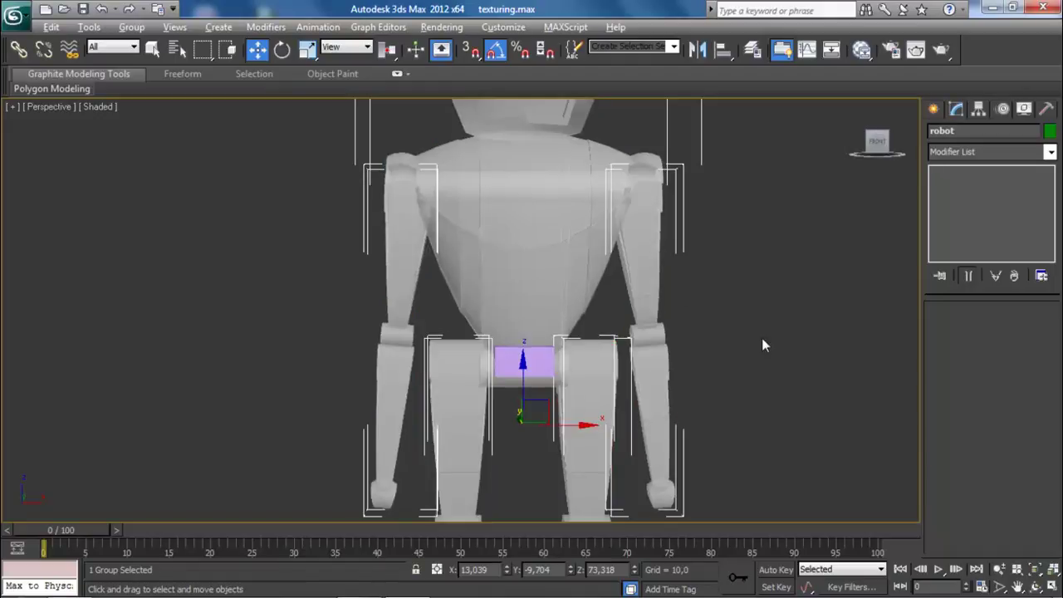
{"action": "left_click", "coordinate": [762, 339]}
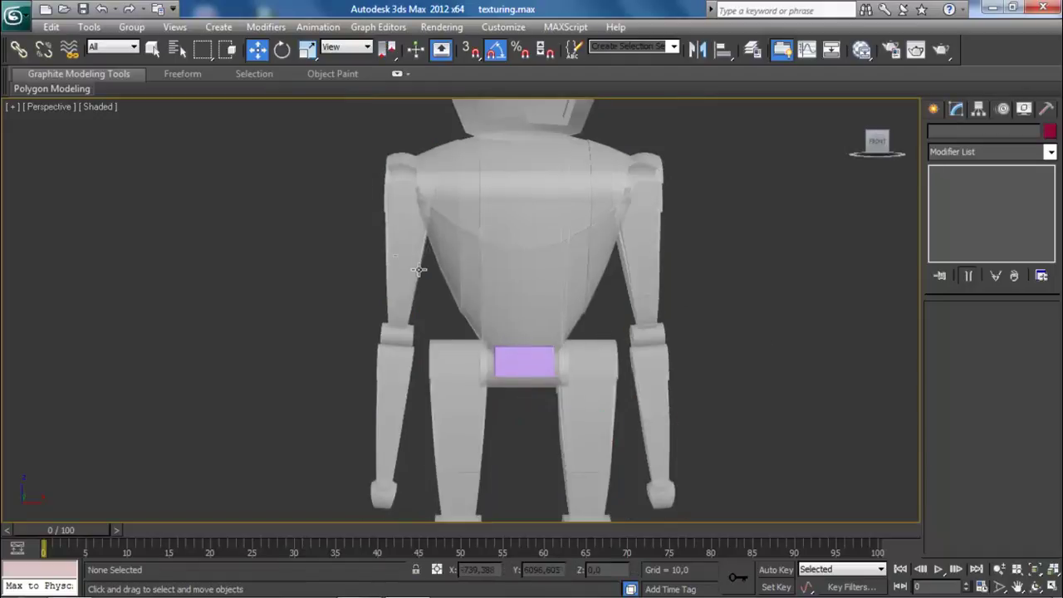
{"action": "left_click", "coordinate": [499, 250]}
{"action": "right_click", "coordinate": [495, 250]}
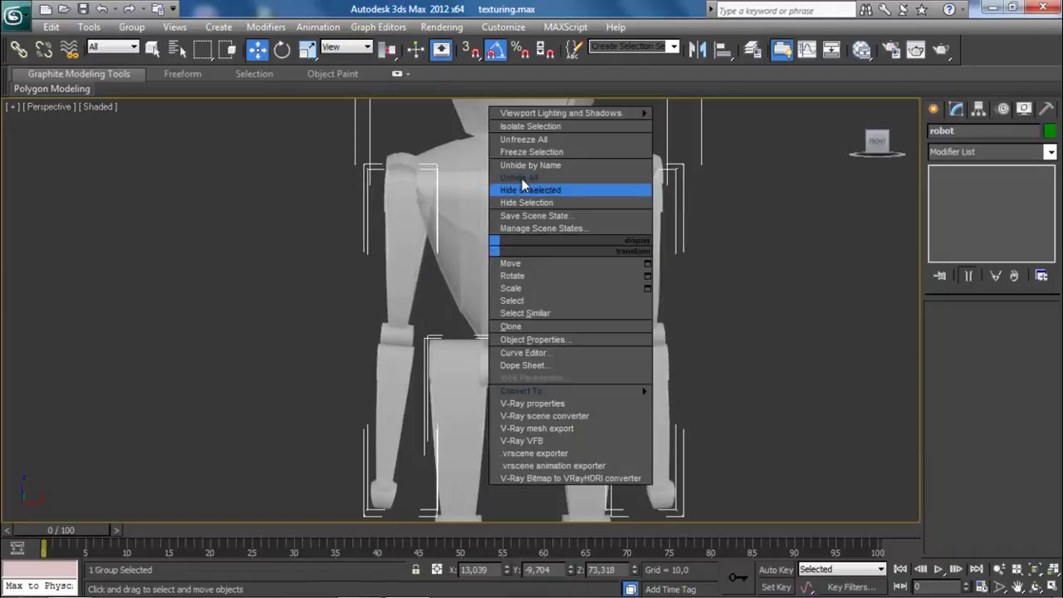
{"action": "left_click", "coordinate": [541, 152]}
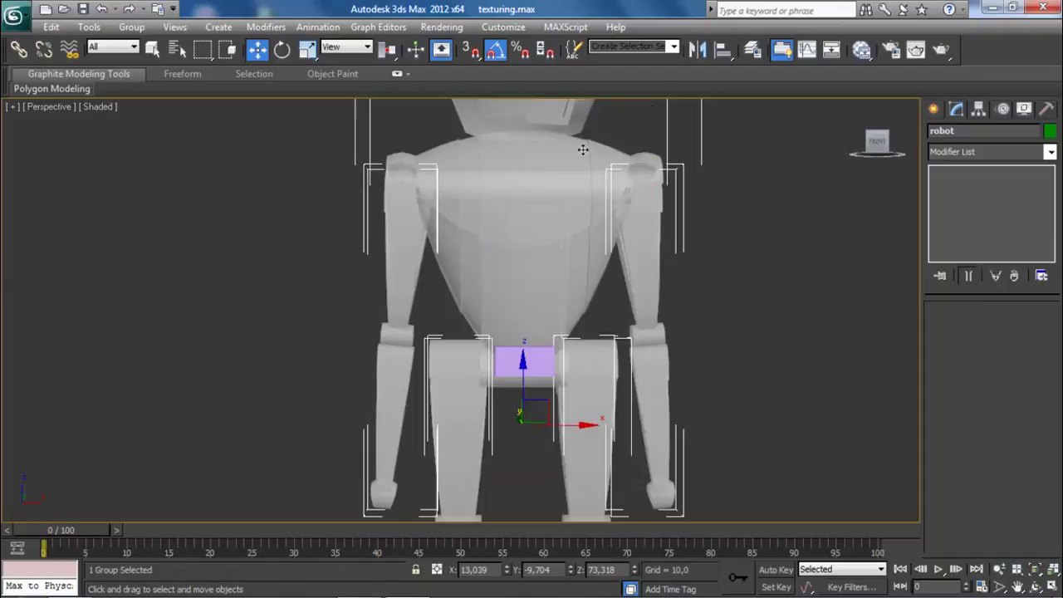
{"action": "left_click", "coordinate": [766, 166]}
{"action": "left_click", "coordinate": [525, 328]}
{"action": "right_click", "coordinate": [544, 275]}
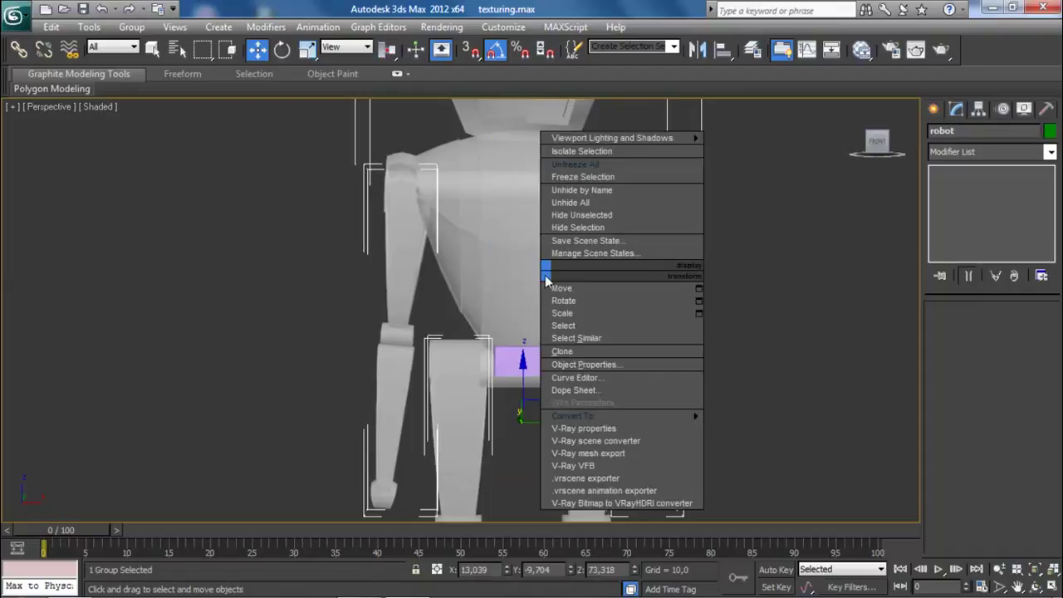
{"action": "left_click", "coordinate": [627, 174]}
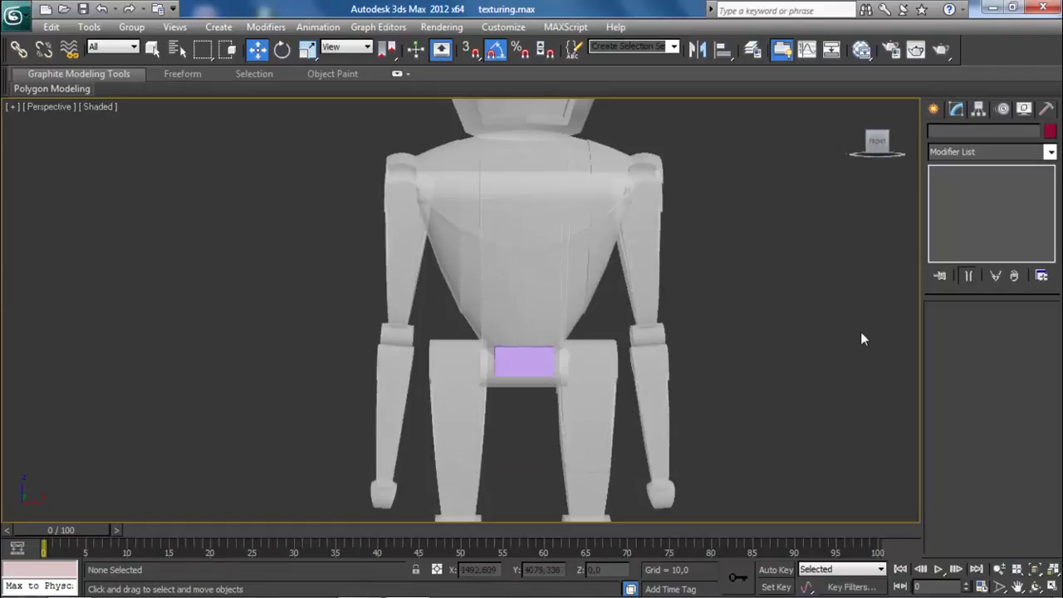
Add two legs and a spine to the pelvis hub
{"action": "left_click", "coordinate": [535, 370]}
{"action": "scroll", "coordinate": [609, 404], "scroll_direction": "up", "scroll_amount": 4}
{"action": "middle_click_drag", "start_coordinate": [608, 403], "coordinate": [484, 308]}
{"action": "scroll", "coordinate": [484, 308], "scroll_direction": "up", "scroll_amount": 2}
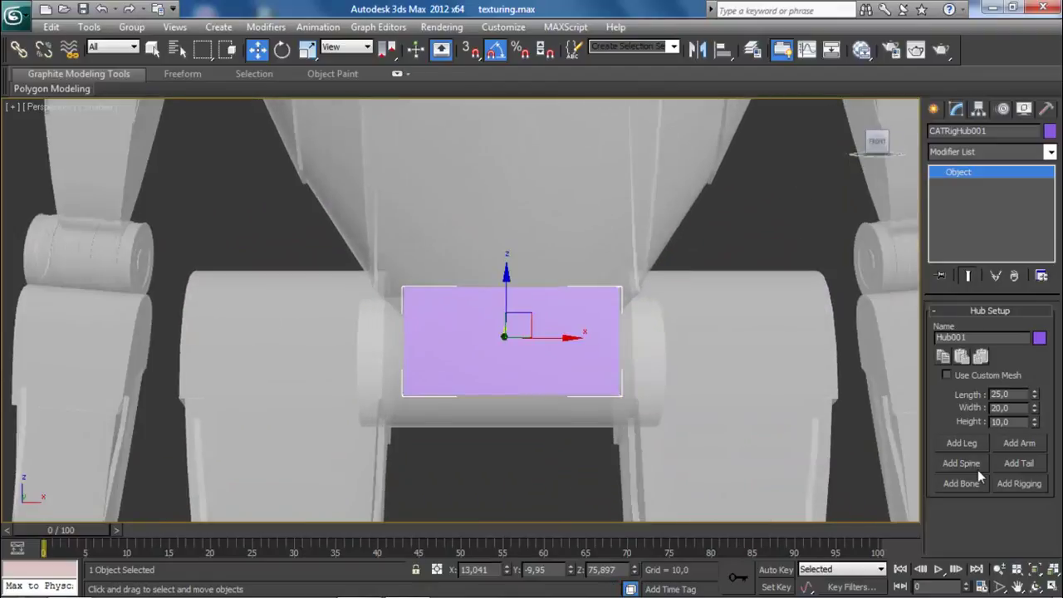
{"action": "left_click", "coordinate": [966, 445]}
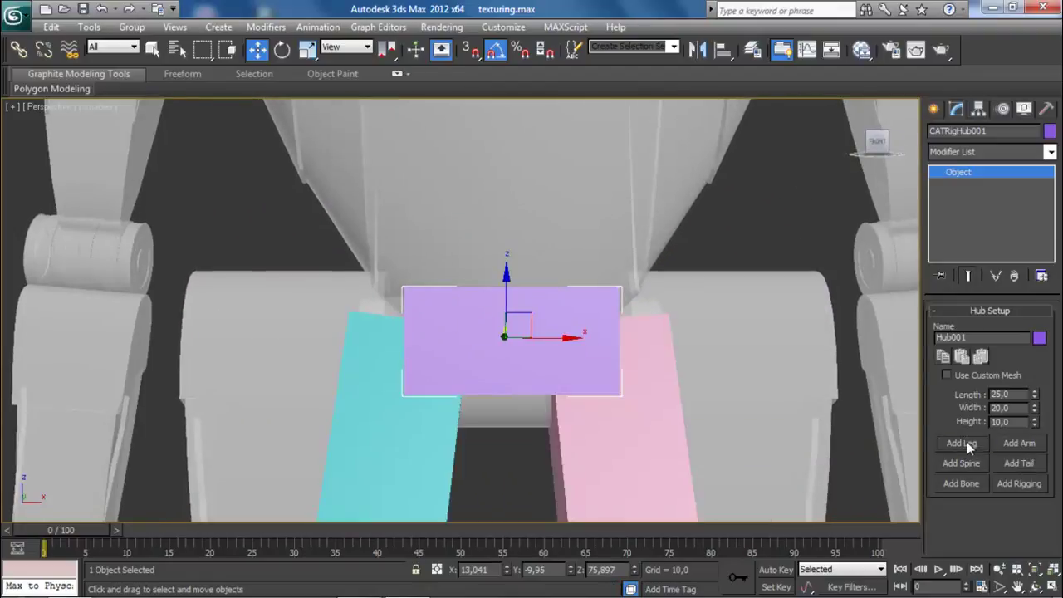
{"action": "left_click", "coordinate": [973, 463]}
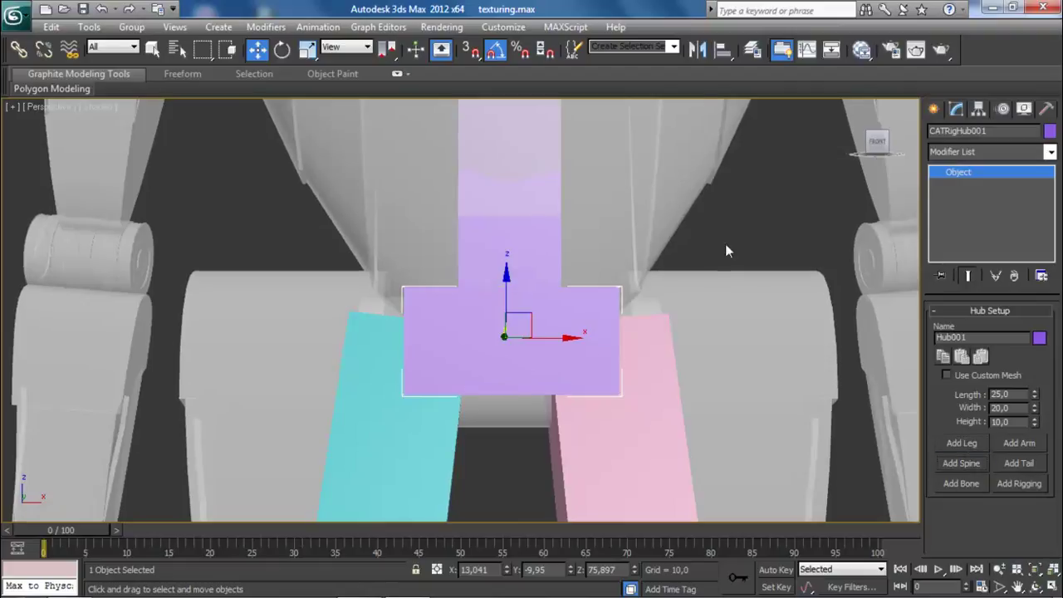
Add two arms to the chest hub at the upper end of the spine
{"action": "middle_click_drag", "start_coordinate": [686, 282], "coordinate": [704, 477]}
{"action": "middle_click_drag", "start_coordinate": [688, 259], "coordinate": [686, 377]}
{"action": "middle_click_drag", "start_coordinate": [659, 303], "coordinate": [659, 359]}
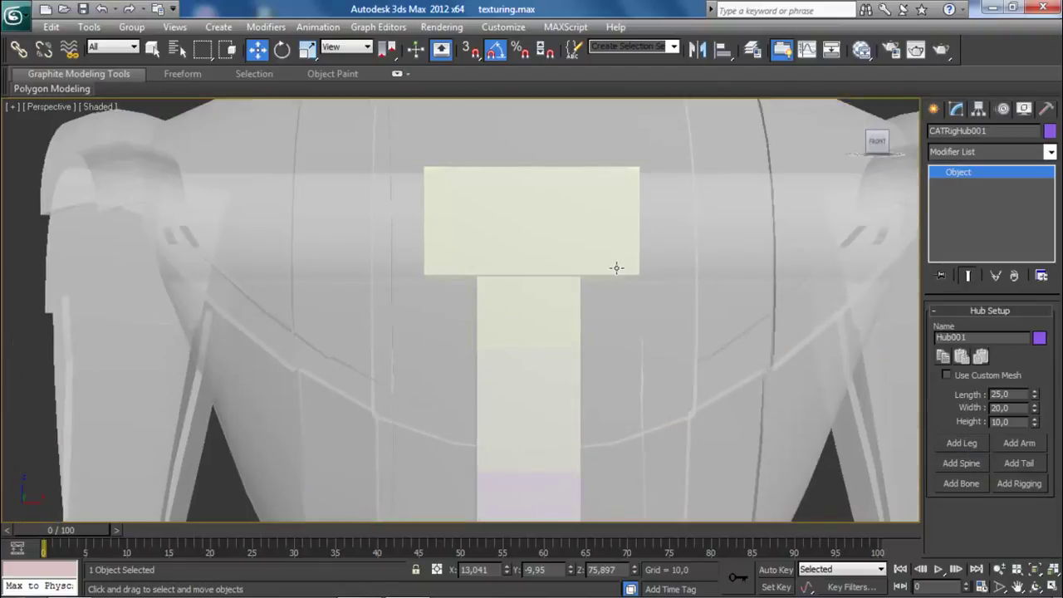
{"action": "left_click", "coordinate": [586, 223]}
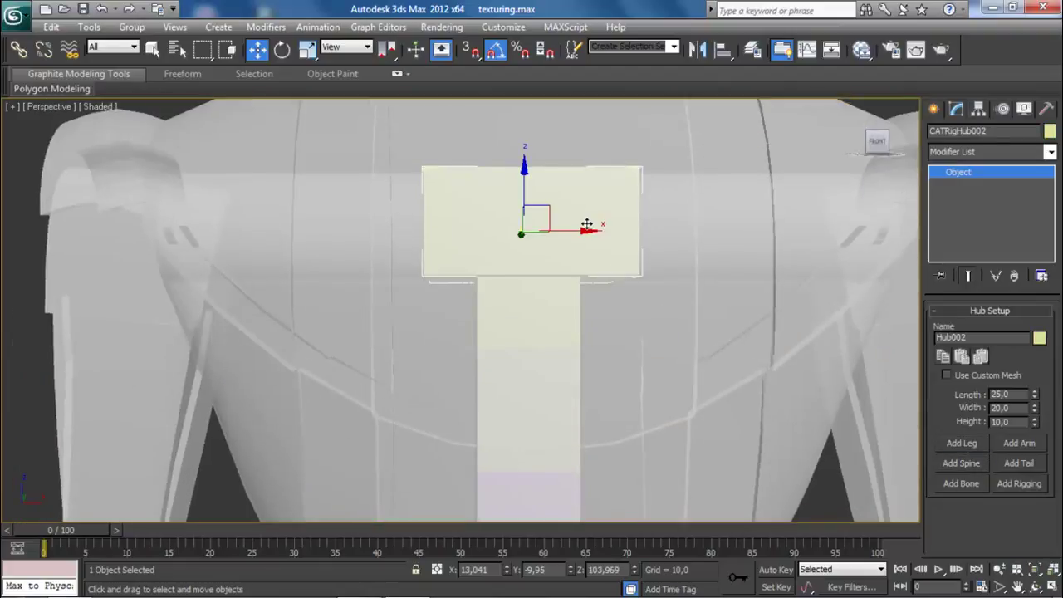
{"action": "left_click", "coordinate": [1026, 442]}
{"action": "left_click", "coordinate": [1026, 443]}
Move the left upper arm bone outward toward the robot's shoulder, to about X 27.5
{"action": "scroll", "coordinate": [528, 332], "scroll_direction": "down", "scroll_amount": 4}
{"action": "middle_click_drag", "start_coordinate": [527, 332], "coordinate": [545, 135]}
{"action": "middle_click_drag", "start_coordinate": [573, 334], "coordinate": [553, 465]}
{"action": "middle_click_drag", "start_coordinate": [565, 140], "coordinate": [560, 264]}
{"action": "scroll", "coordinate": [560, 264], "scroll_direction": "up", "scroll_amount": 3}
{"action": "middle_click_drag", "start_coordinate": [560, 264], "coordinate": [435, 281]}
{"action": "scroll", "coordinate": [469, 289], "scroll_direction": "up", "scroll_amount": 3}
{"action": "left_click", "coordinate": [562, 279]}
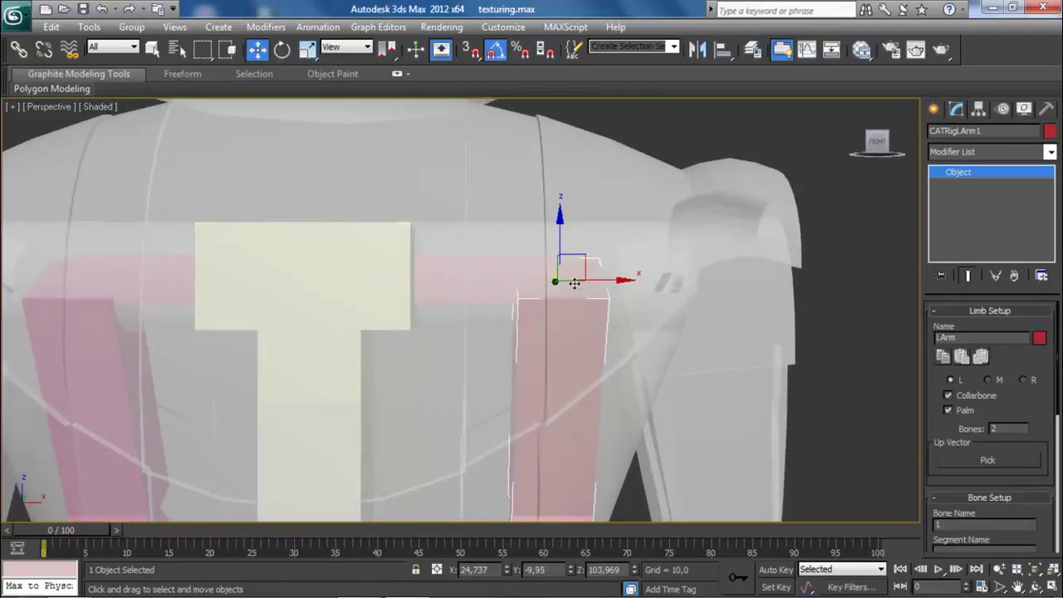
{"action": "left_click_drag", "start_coordinate": [615, 280], "coordinate": [664, 280]}
{"action": "scroll", "coordinate": [656, 282], "scroll_direction": "down", "scroll_amount": 3}
{"action": "middle_click_drag", "start_coordinate": [573, 328], "coordinate": [497, 205]}
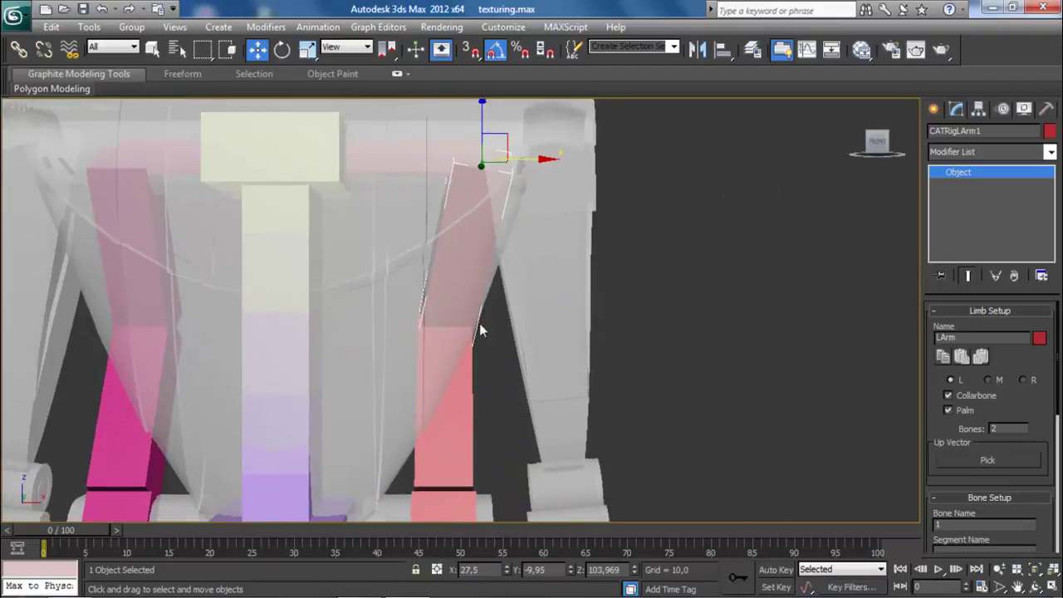
Swing the left forearm outward and place its upper end at the robot's elbow, at about X 33.5 and Z 80
{"action": "middle_click_drag", "start_coordinate": [469, 360], "coordinate": [441, 268]}
{"action": "left_click", "coordinate": [422, 437]}
{"action": "left_click_drag", "start_coordinate": [448, 393], "coordinate": [549, 419]}
{"action": "left_click", "coordinate": [458, 246]}
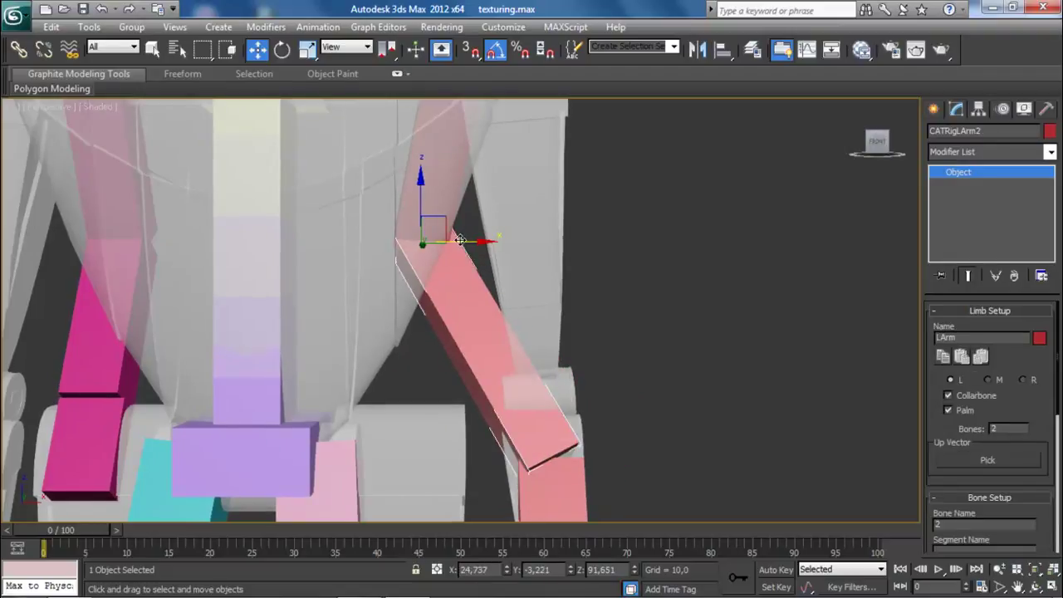
{"action": "left_click_drag", "start_coordinate": [460, 240], "coordinate": [570, 252]}
{"action": "left_click_drag", "start_coordinate": [529, 207], "coordinate": [528, 349]}
{"action": "middle_click_drag", "start_coordinate": [529, 349], "coordinate": [574, 249]}
Lower the left palm to about Z 65.5 and shift the left upper arm farther into the shoulder, to about X 31.5
{"action": "left_click", "coordinate": [536, 286]}
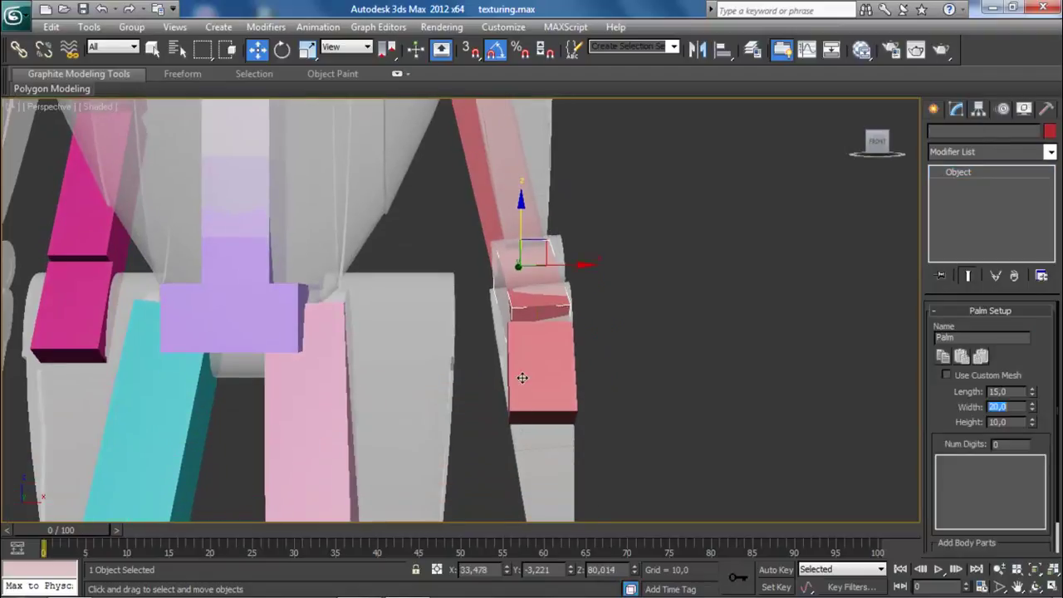
{"action": "left_click_drag", "start_coordinate": [543, 359], "coordinate": [547, 417]}
{"action": "middle_click_drag", "start_coordinate": [501, 244], "coordinate": [498, 425]}
{"action": "middle_click_drag", "start_coordinate": [472, 296], "coordinate": [470, 461]}
{"action": "left_click", "coordinate": [458, 349]}
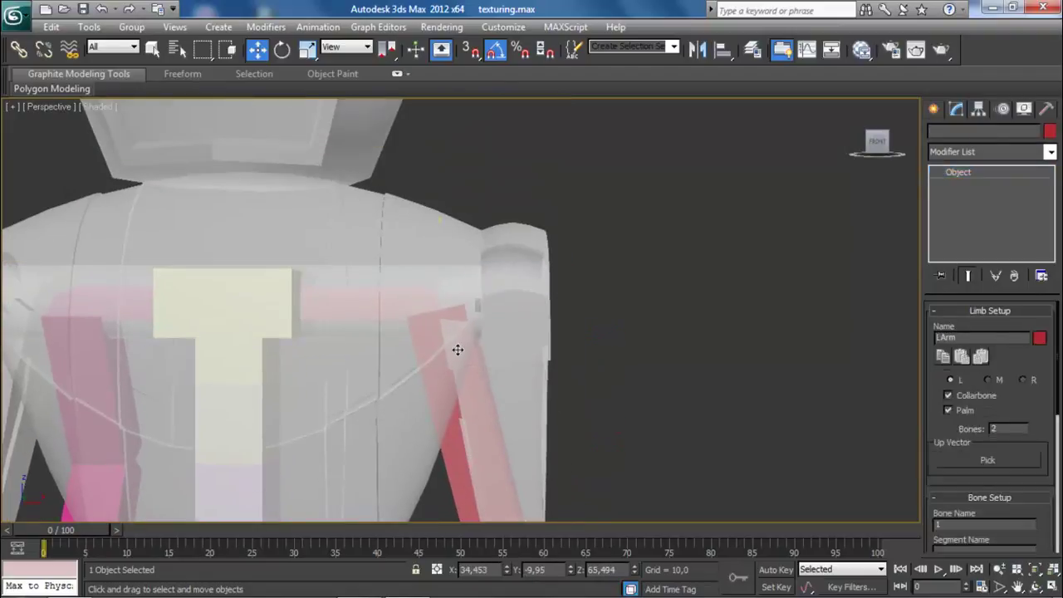
{"action": "left_click_drag", "start_coordinate": [478, 305], "coordinate": [532, 330]}
Raise the chest hub to about Z 106.2 so the collarbones line up with the shoulders
{"action": "middle_click_drag", "start_coordinate": [527, 409], "coordinate": [717, 311]}
{"action": "left_click", "coordinate": [362, 170]}
{"action": "left_click_drag", "start_coordinate": [415, 162], "coordinate": [409, 133]}
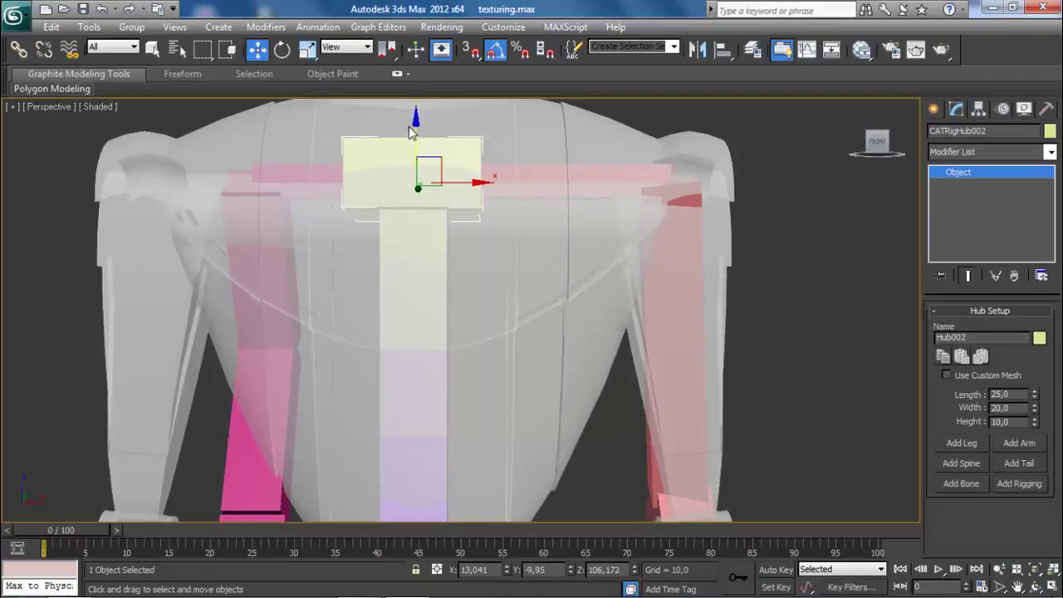
{"action": "left_click", "coordinate": [411, 131]}
Move the left palm down to the robot's hand, at about X 35.3 and Z 58.5
{"action": "middle_click_drag", "start_coordinate": [595, 297], "coordinate": [433, 98]}
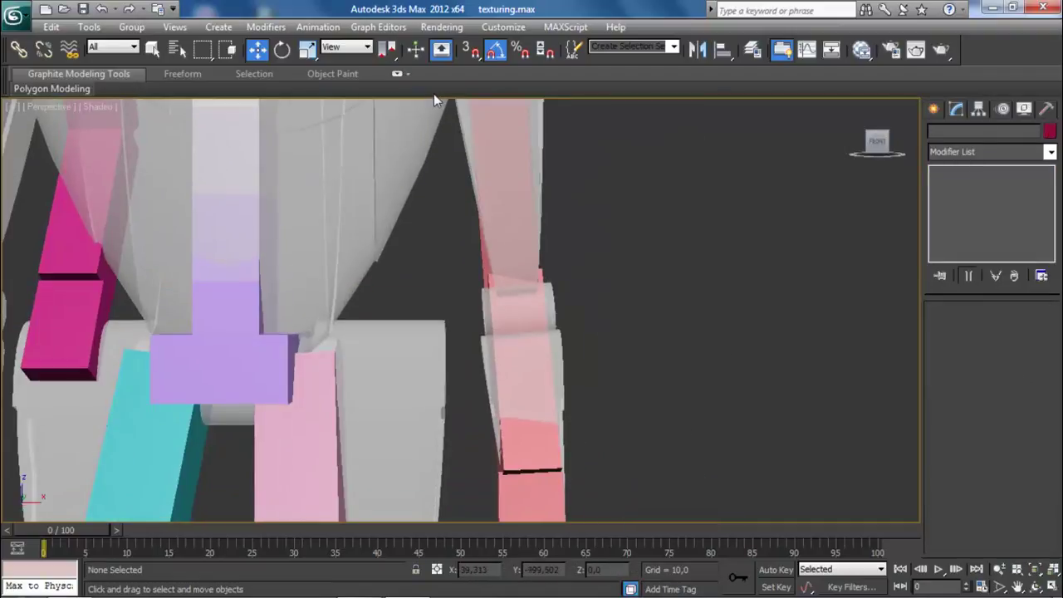
{"action": "middle_click_drag", "start_coordinate": [521, 435], "coordinate": [427, 109]}
{"action": "left_click", "coordinate": [439, 171]}
{"action": "left_click_drag", "start_coordinate": [439, 129], "coordinate": [486, 278]}
{"action": "left_click_drag", "start_coordinate": [447, 242], "coordinate": [449, 249]}
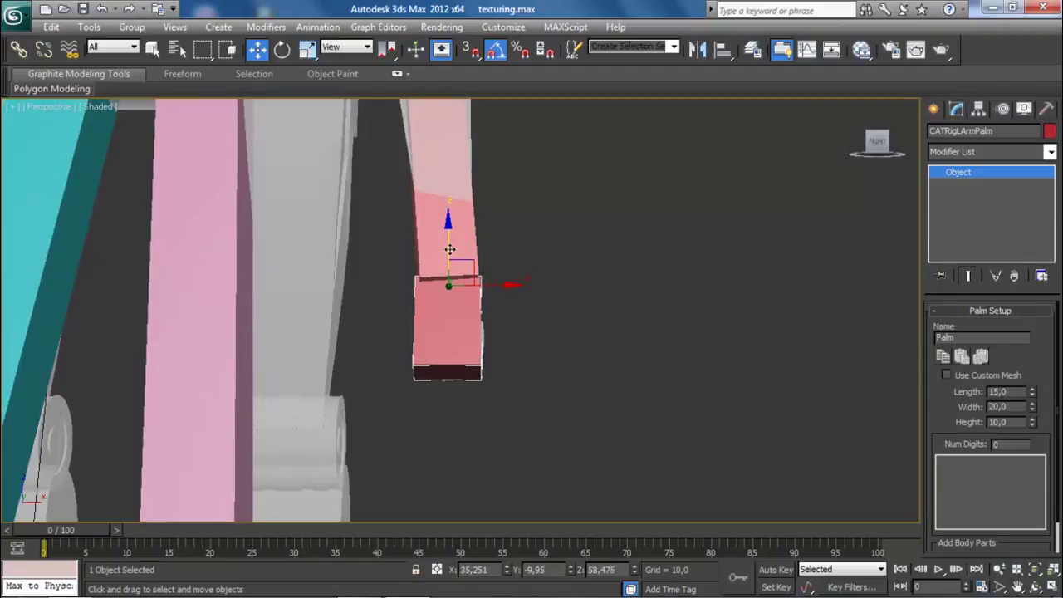
From the side, align the left elbow with the robot's arm by moving the forearm to about Y -9.4
{"action": "left_click", "coordinate": [893, 141]}
{"action": "middle_click_drag", "start_coordinate": [430, 277], "coordinate": [437, 301], "text": "alt"}
{"action": "scroll", "coordinate": [418, 278], "scroll_direction": "up", "scroll_amount": 3}
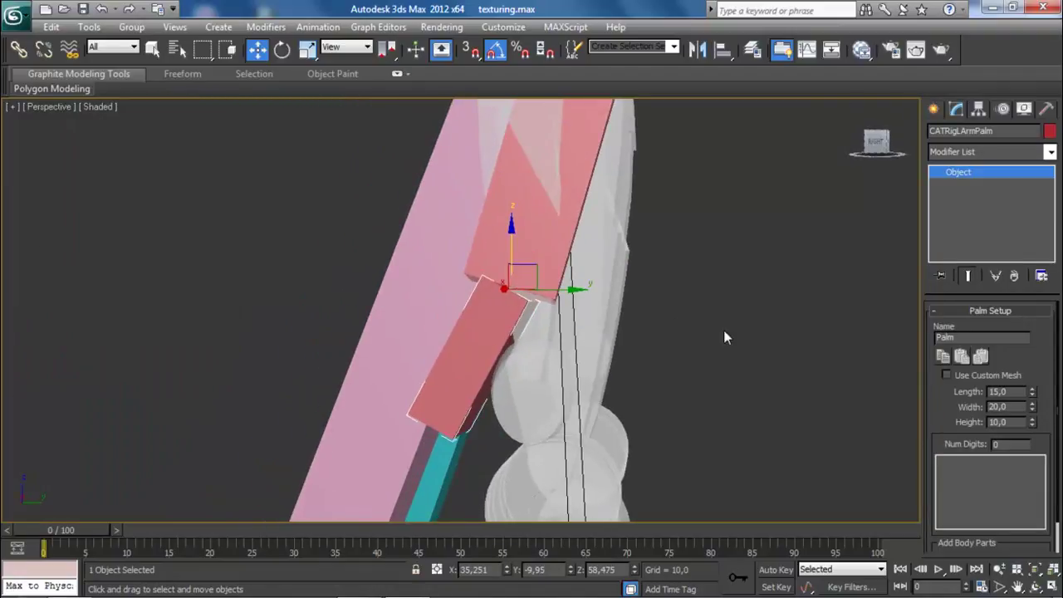
{"action": "left_click", "coordinate": [781, 331]}
{"action": "middle_click_drag", "start_coordinate": [631, 249], "coordinate": [568, 445], "text": "alt"}
{"action": "left_click", "coordinate": [569, 375]}
{"action": "left_click_drag", "start_coordinate": [631, 306], "coordinate": [554, 306]}
{"action": "middle_click_drag", "start_coordinate": [535, 282], "coordinate": [566, 467]}
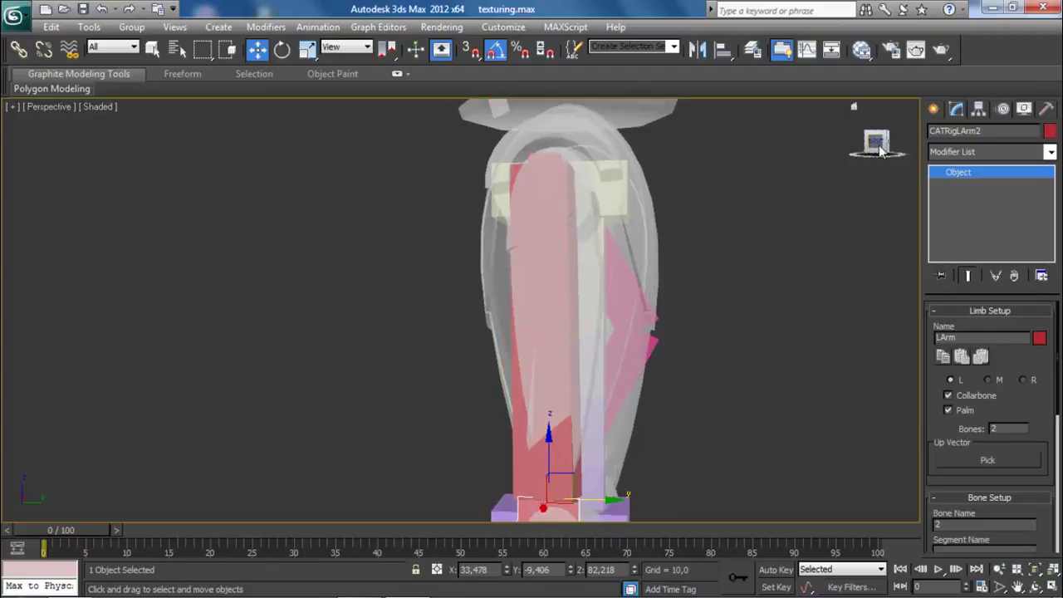
Examine from the front how the left upper arm and forearm bones fit the robot's shoulder and elbow
{"action": "left_click", "coordinate": [872, 145]}
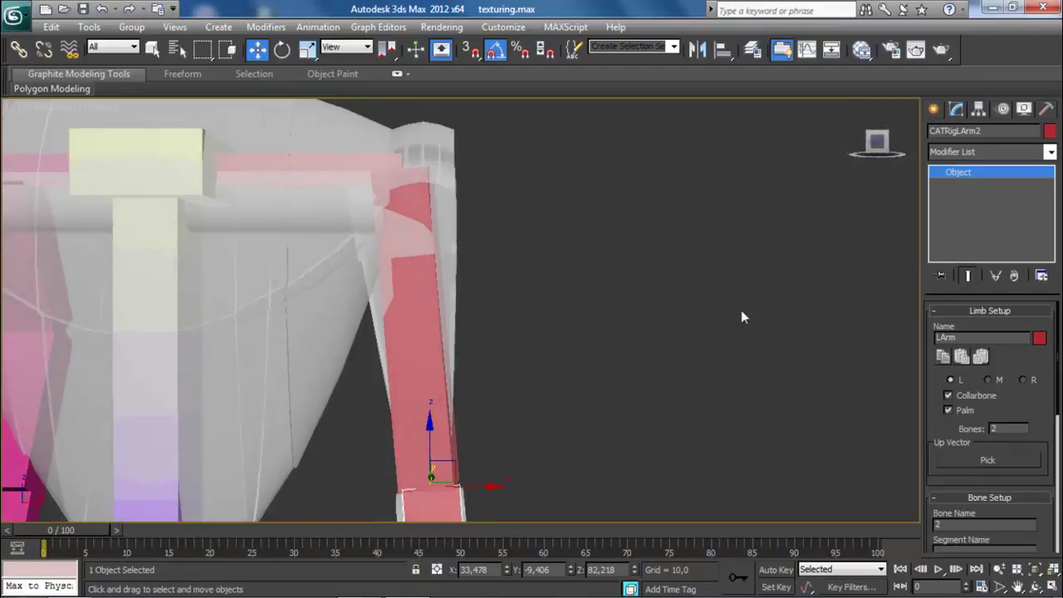
{"action": "scroll", "coordinate": [581, 244], "scroll_direction": "up", "scroll_amount": 5}
{"action": "left_click", "coordinate": [509, 288]}
{"action": "scroll", "coordinate": [590, 235], "scroll_direction": "down", "scroll_amount": 5}
{"action": "middle_click_drag", "start_coordinate": [590, 237], "coordinate": [664, 477]}
{"action": "scroll", "coordinate": [595, 324], "scroll_direction": "up", "scroll_amount": 2}
{"action": "middle_click_drag", "start_coordinate": [562, 363], "coordinate": [441, 104]}
{"action": "scroll", "coordinate": [417, 245], "scroll_direction": "up", "scroll_amount": 4}
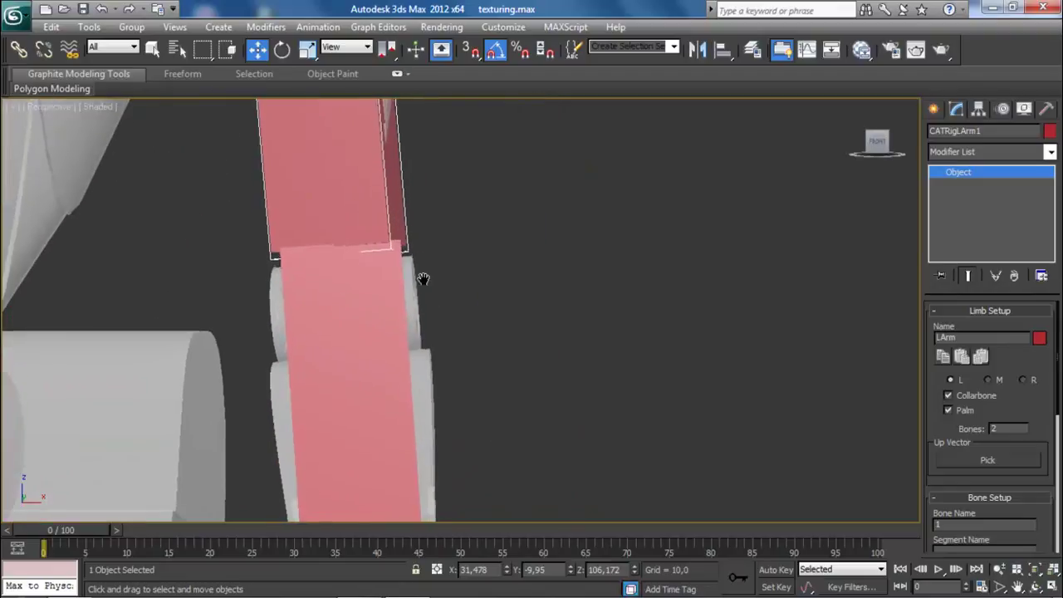
{"action": "scroll", "coordinate": [496, 420], "scroll_direction": "down", "scroll_amount": 6}
Delete the left arm including its collarbone and add a fresh arm to the chest hub
{"action": "left_click", "coordinate": [404, 247]}
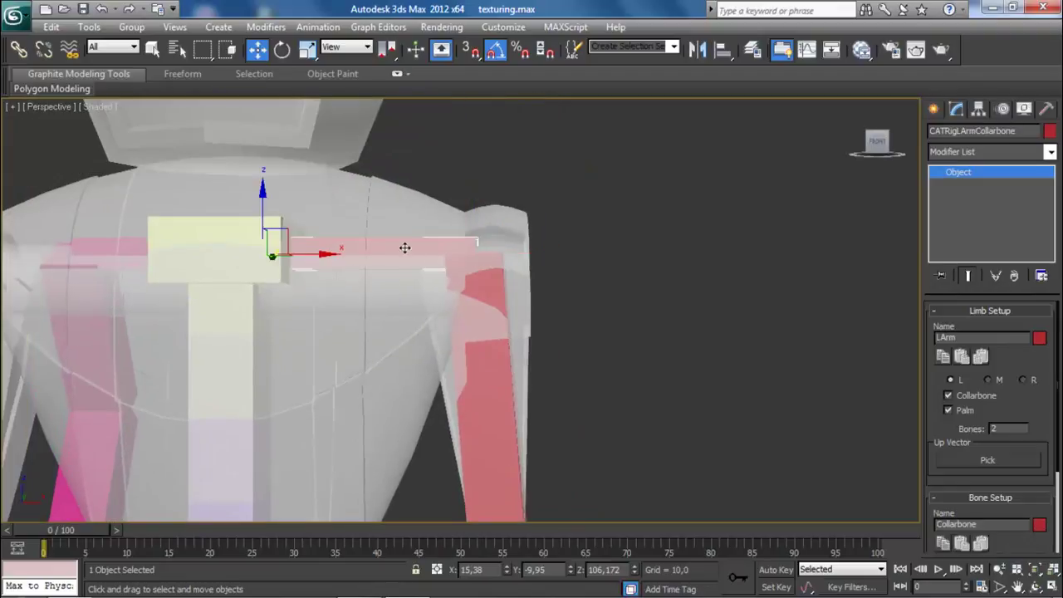
{"action": "left_click", "coordinate": [270, 276]}
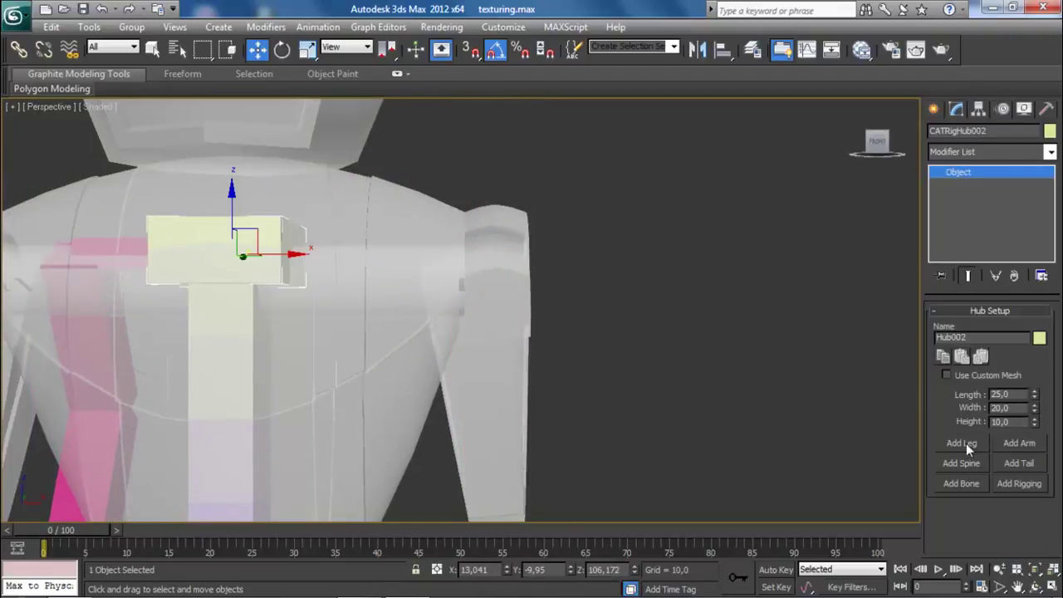
{"action": "left_click", "coordinate": [1031, 446]}
{"action": "scroll", "coordinate": [565, 474], "scroll_direction": "up", "scroll_amount": 2}
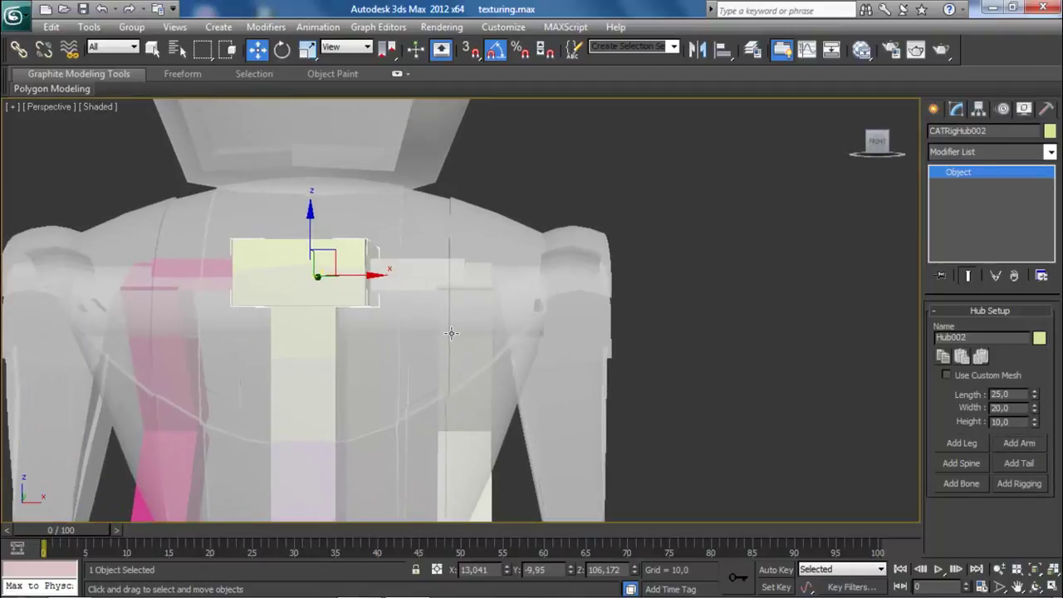
Move the new left upper arm outward into the robot's shoulder, to about X 33.2
{"action": "left_click", "coordinate": [473, 280]}
{"action": "left_click_drag", "start_coordinate": [499, 275], "coordinate": [605, 274]}
{"action": "middle_click_drag", "start_coordinate": [587, 321], "coordinate": [430, 223]}
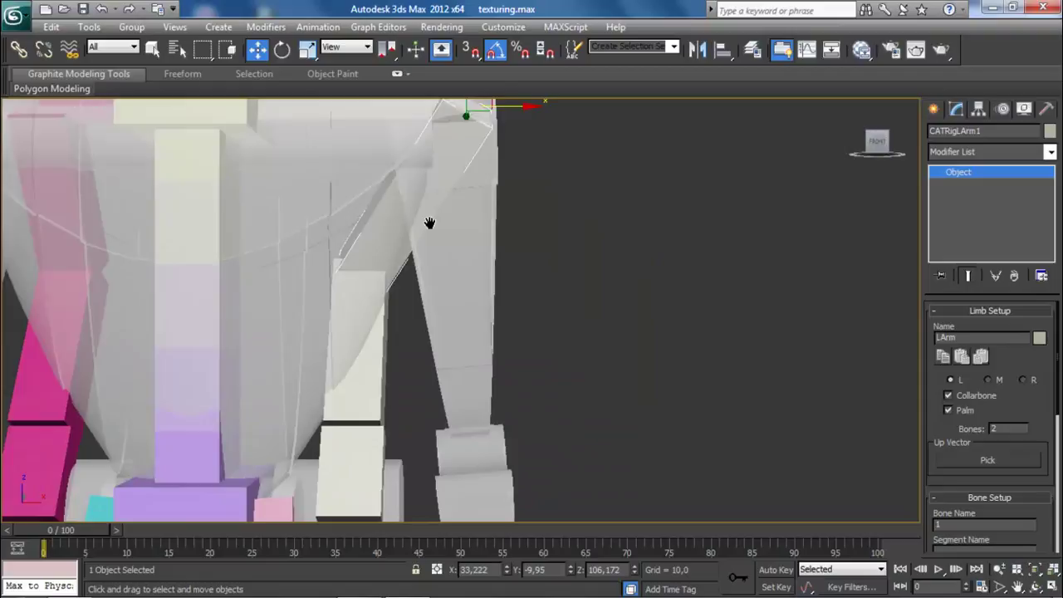
From the front, move the left palm outward to about X 34.8 and swing the forearm out into line with the robot's arm
{"action": "left_click", "coordinate": [383, 360]}
{"action": "left_click_drag", "start_coordinate": [384, 429], "coordinate": [517, 429]}
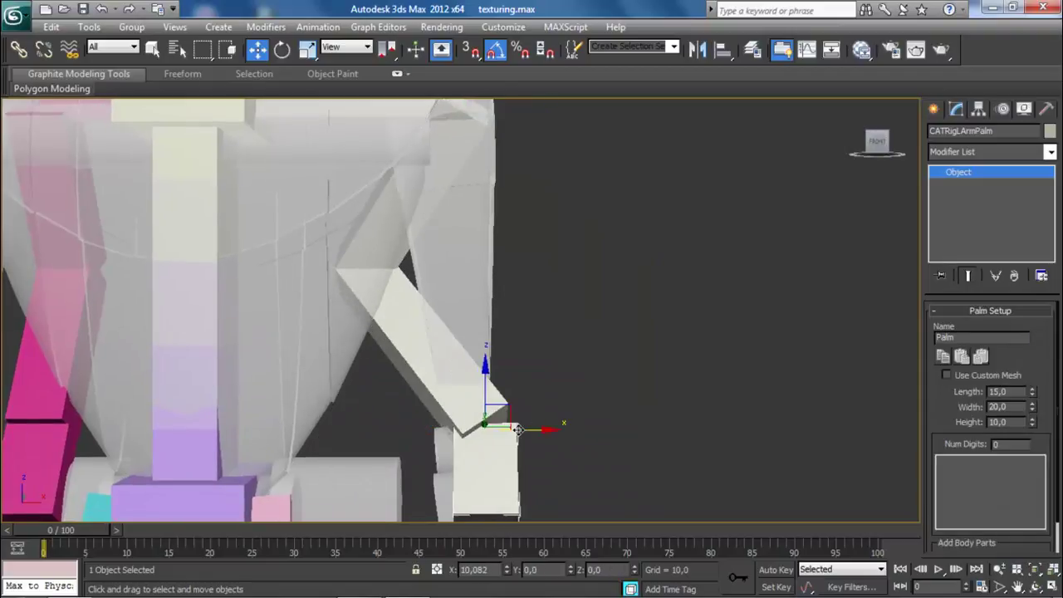
{"action": "left_click", "coordinate": [407, 318]}
{"action": "left_click_drag", "start_coordinate": [411, 271], "coordinate": [504, 269]}
Lower the left palm to about Z 68.4 and extend the elbow down to about X 33.5, Z 80
{"action": "left_click", "coordinate": [481, 444]}
{"action": "middle_click_drag", "start_coordinate": [458, 441], "coordinate": [420, 239], "text": "alt"}
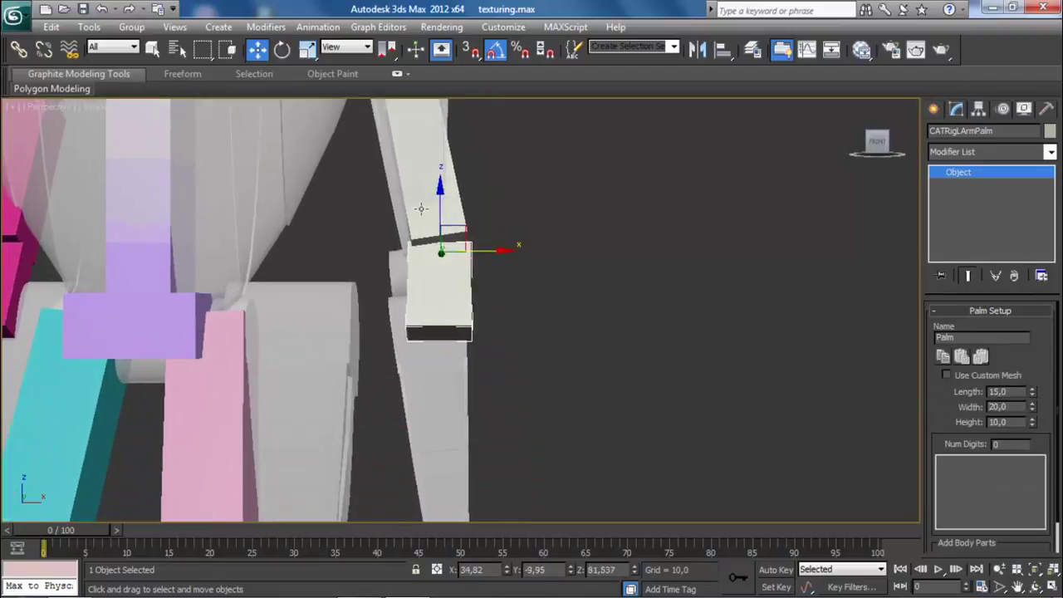
{"action": "left_click_drag", "start_coordinate": [441, 194], "coordinate": [448, 364]}
{"action": "middle_click_drag", "start_coordinate": [413, 181], "coordinate": [422, 360]}
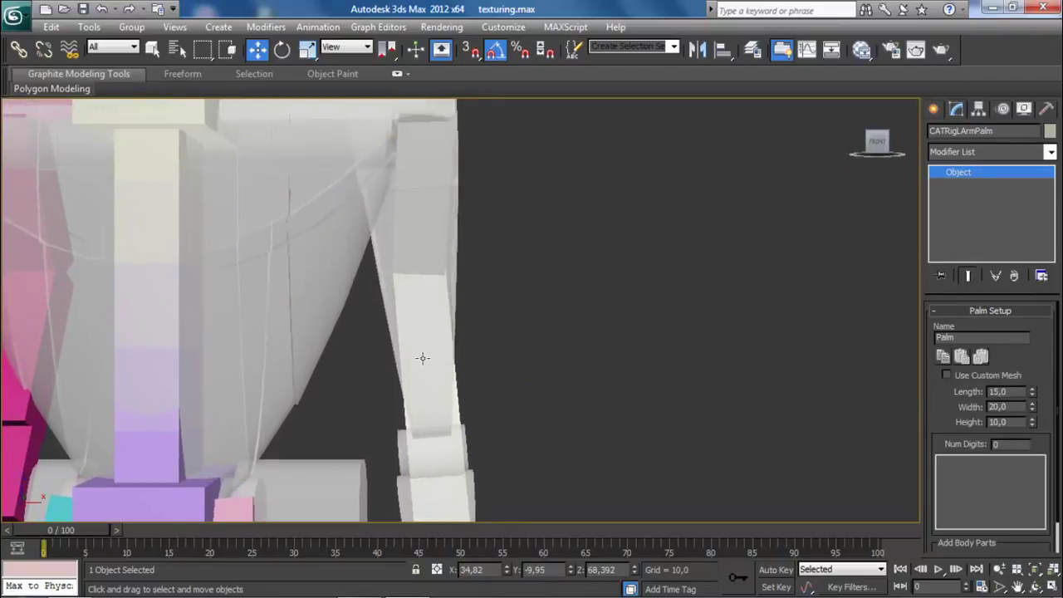
{"action": "left_click", "coordinate": [422, 321]}
{"action": "left_click_drag", "start_coordinate": [417, 228], "coordinate": [460, 398]}
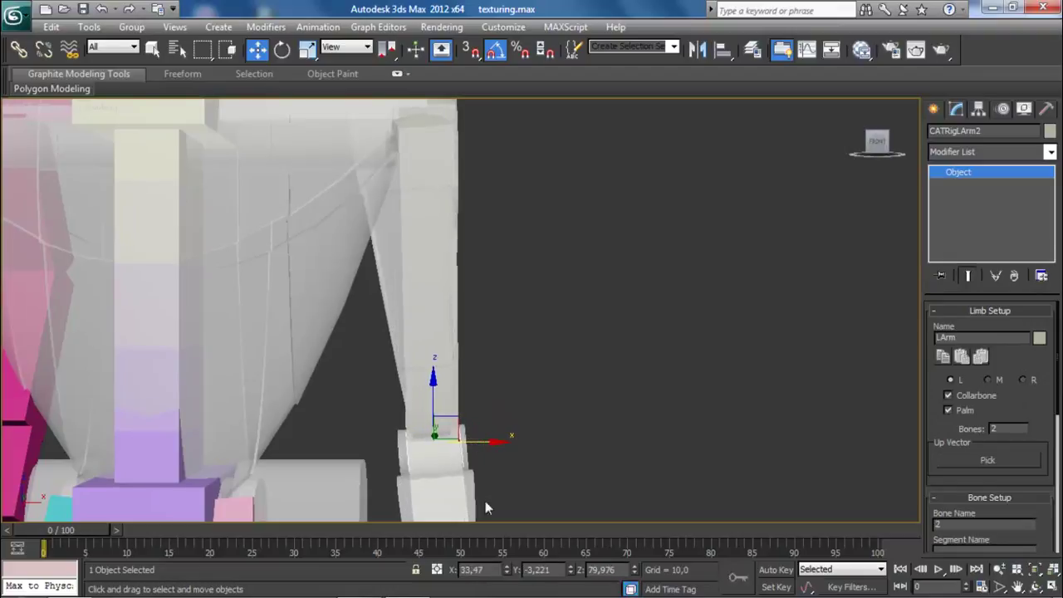
Extend the left forearm by lowering the palm to about Z 56.9 near the robot's hand
{"action": "middle_click_drag", "start_coordinate": [484, 468], "coordinate": [462, 268]}
{"action": "left_click", "coordinate": [454, 409]}
{"action": "middle_click_drag", "start_coordinate": [454, 409], "coordinate": [422, 285]}
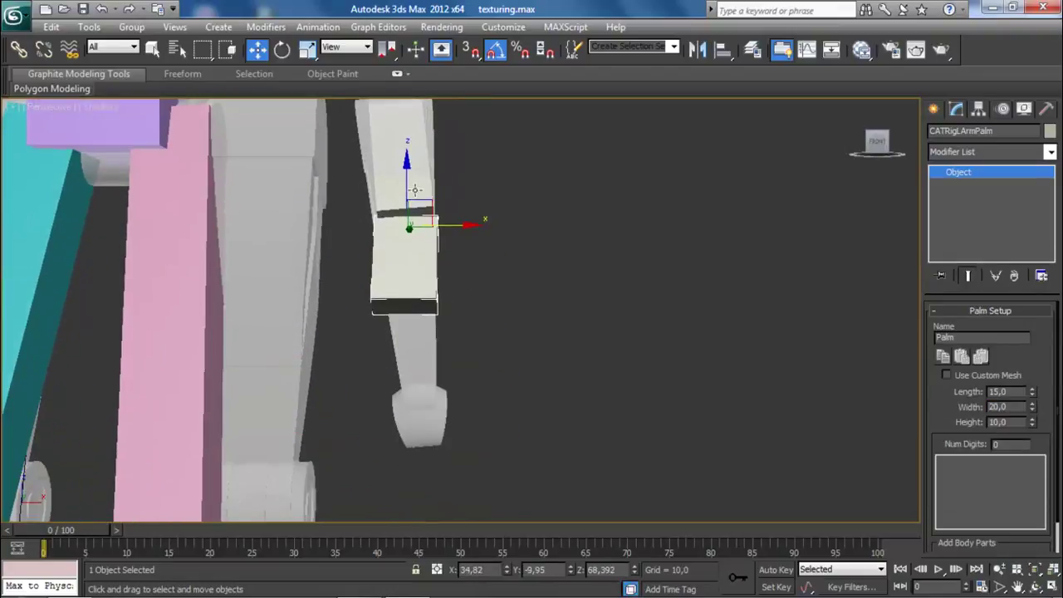
{"action": "left_click_drag", "start_coordinate": [407, 189], "coordinate": [422, 335]}
{"action": "middle_click_drag", "start_coordinate": [422, 283], "coordinate": [550, 585]}
From the side, align the left forearm at about Y -9.3 and the palm at about Y -7.5
{"action": "middle_click_drag", "start_coordinate": [747, 415], "coordinate": [581, 413], "text": "alt"}
{"action": "left_click", "coordinate": [591, 407]}
{"action": "left_click_drag", "start_coordinate": [621, 384], "coordinate": [540, 384]}
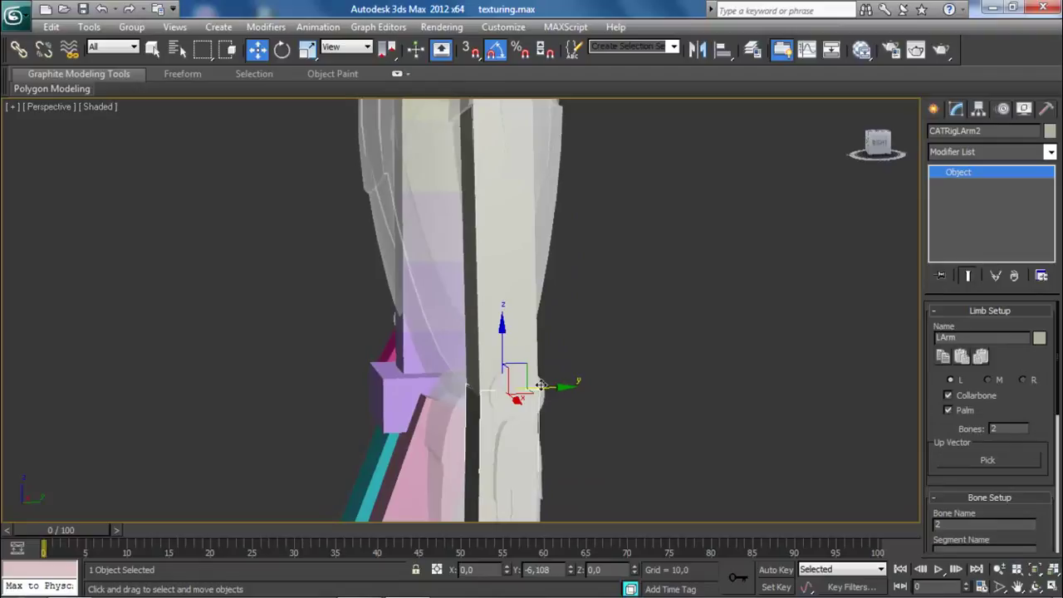
{"action": "middle_click_drag", "start_coordinate": [583, 381], "coordinate": [505, 269]}
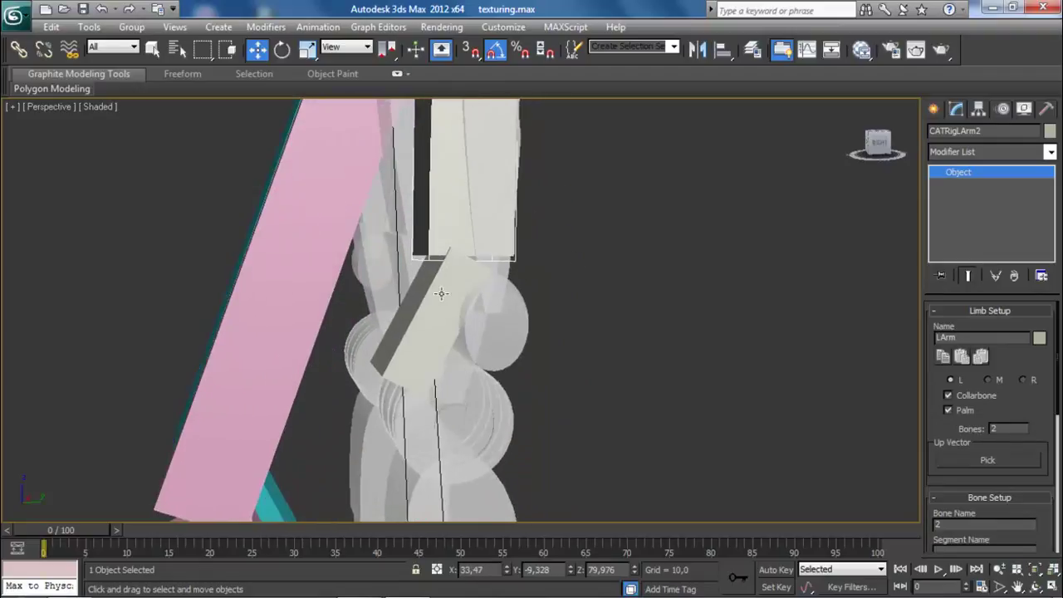
{"action": "left_click", "coordinate": [430, 303]}
{"action": "left_click_drag", "start_coordinate": [460, 218], "coordinate": [508, 218]}
{"action": "left_click_drag", "start_coordinate": [517, 259], "coordinate": [564, 259]}
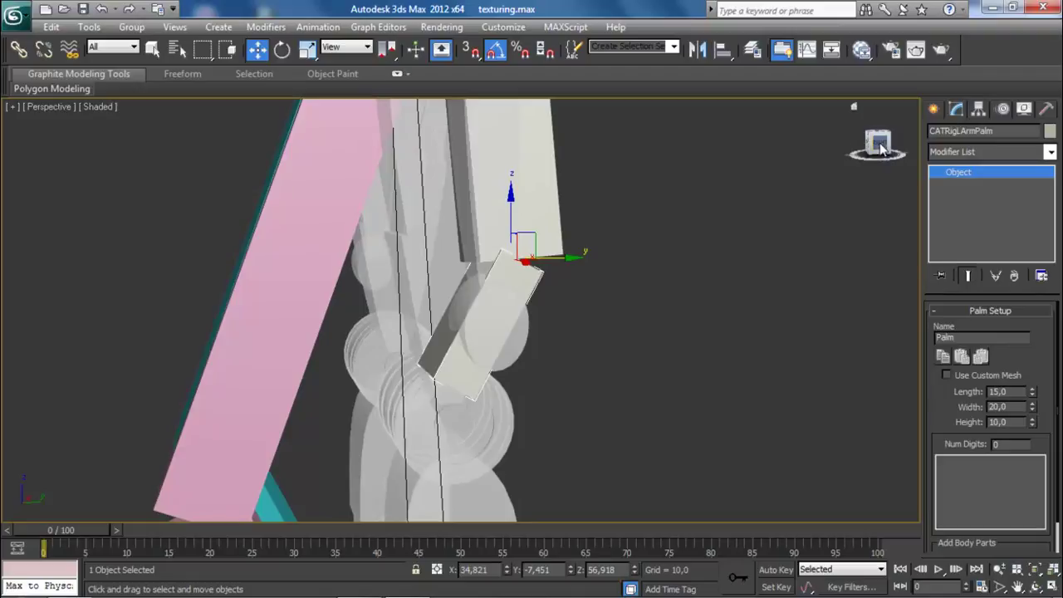
From the front, scale the pelvis hub along its width to about 46.6 so the legs spread toward the robot's hips
{"action": "left_click", "coordinate": [880, 145]}
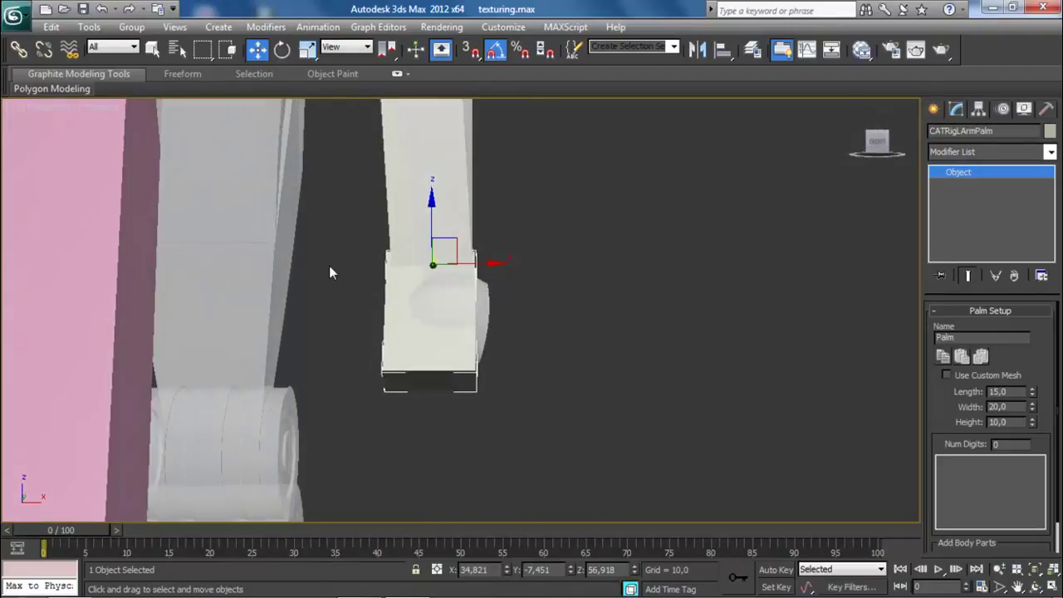
{"action": "scroll", "coordinate": [331, 294], "scroll_direction": "down", "scroll_amount": 8}
{"action": "scroll", "coordinate": [516, 438], "scroll_direction": "up", "scroll_amount": 5}
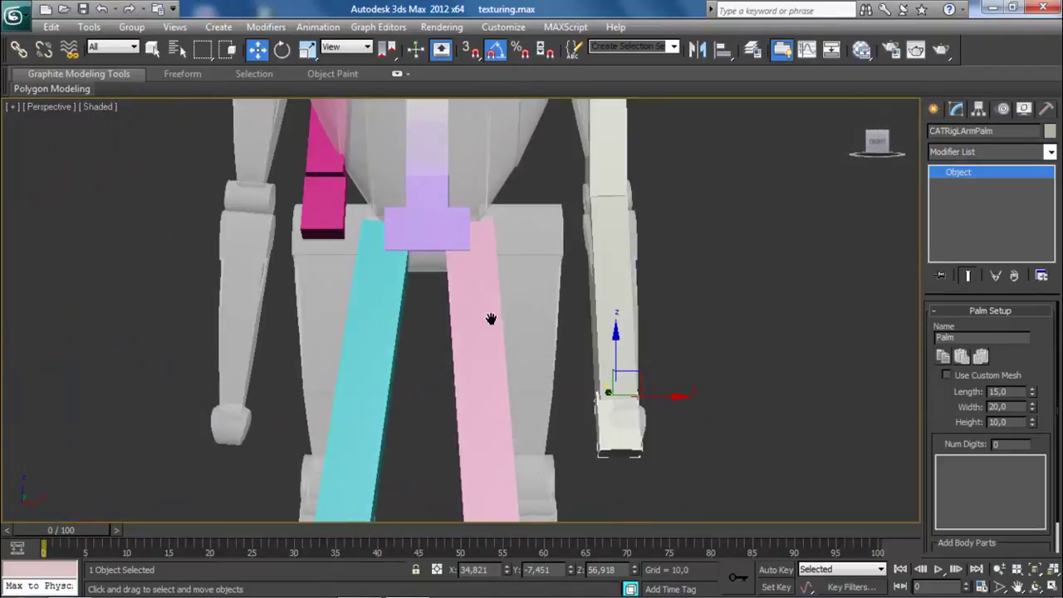
{"action": "left_click", "coordinate": [387, 337]}
{"action": "scroll", "coordinate": [418, 359], "scroll_direction": "up", "scroll_amount": 3}
{"action": "middle_click_drag", "start_coordinate": [419, 358], "coordinate": [417, 319]}
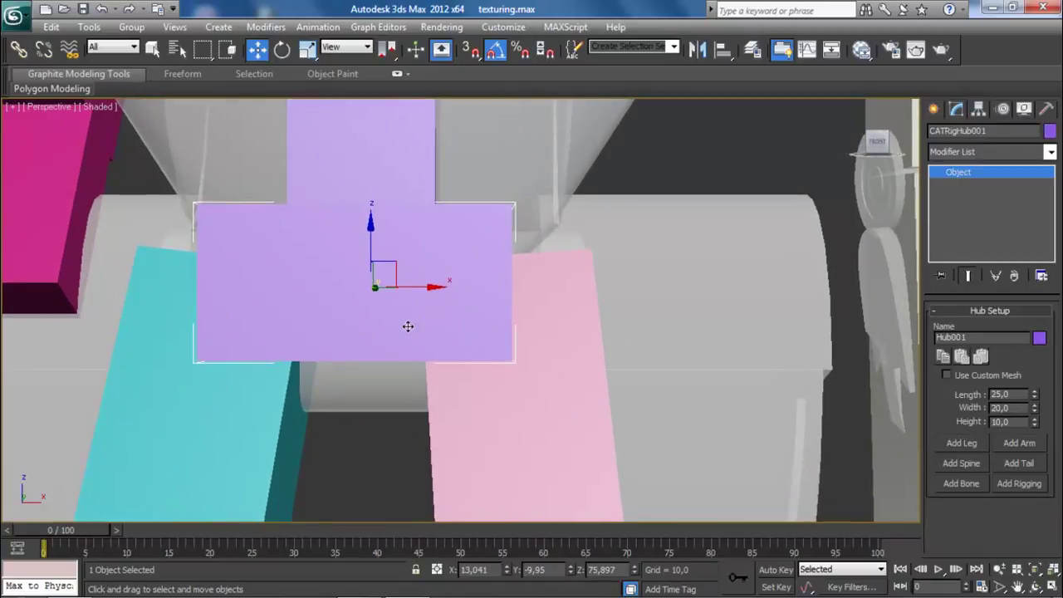
{"action": "left_click", "coordinate": [307, 49]}
{"action": "left_click_drag", "start_coordinate": [433, 288], "coordinate": [516, 298]}
From the side, raise the left knee by about 7.3 units and move the lower leg bone back toward the robot's knee
{"action": "scroll", "coordinate": [532, 298], "scroll_direction": "down", "scroll_amount": 4}
{"action": "middle_click_drag", "start_coordinate": [674, 290], "coordinate": [620, 79]}
{"action": "scroll", "coordinate": [556, 232], "scroll_direction": "down", "scroll_amount": 2}
{"action": "middle_click_drag", "start_coordinate": [555, 259], "coordinate": [531, 172]}
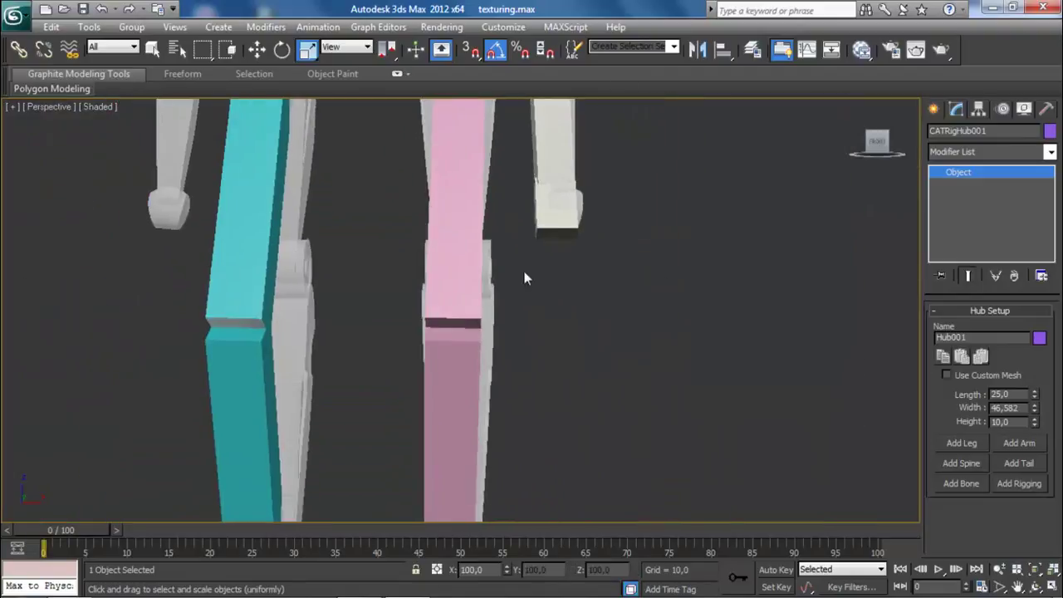
{"action": "left_click", "coordinate": [453, 290]}
{"action": "left_click", "coordinate": [878, 143]}
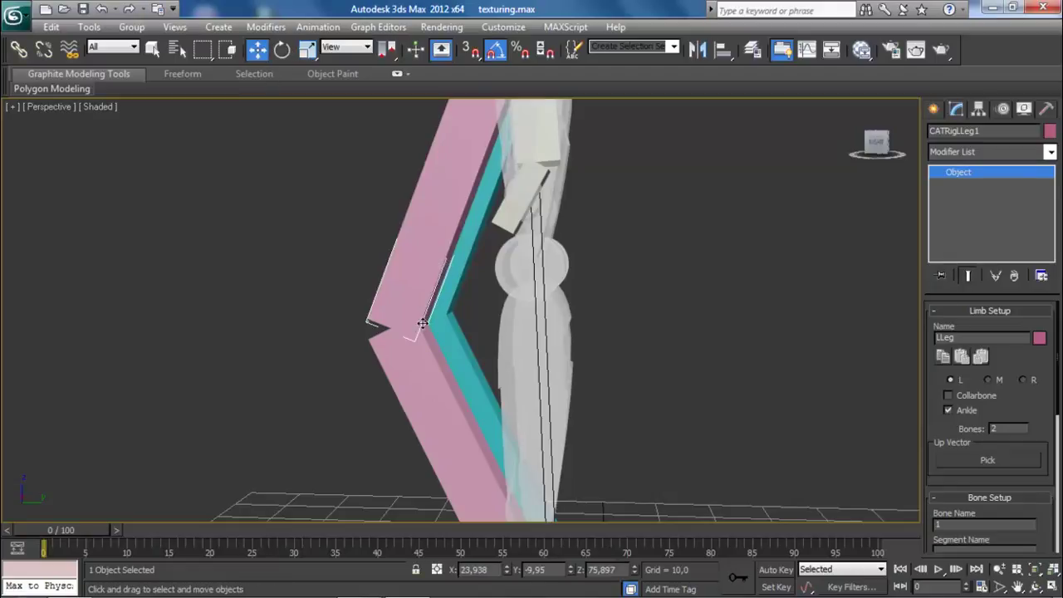
{"action": "scroll", "coordinate": [417, 332], "scroll_direction": "down", "scroll_amount": 2}
{"action": "middle_click_drag", "start_coordinate": [422, 291], "coordinate": [444, 259]}
{"action": "left_click", "coordinate": [453, 327]}
{"action": "left_click_drag", "start_coordinate": [438, 236], "coordinate": [447, 209]}
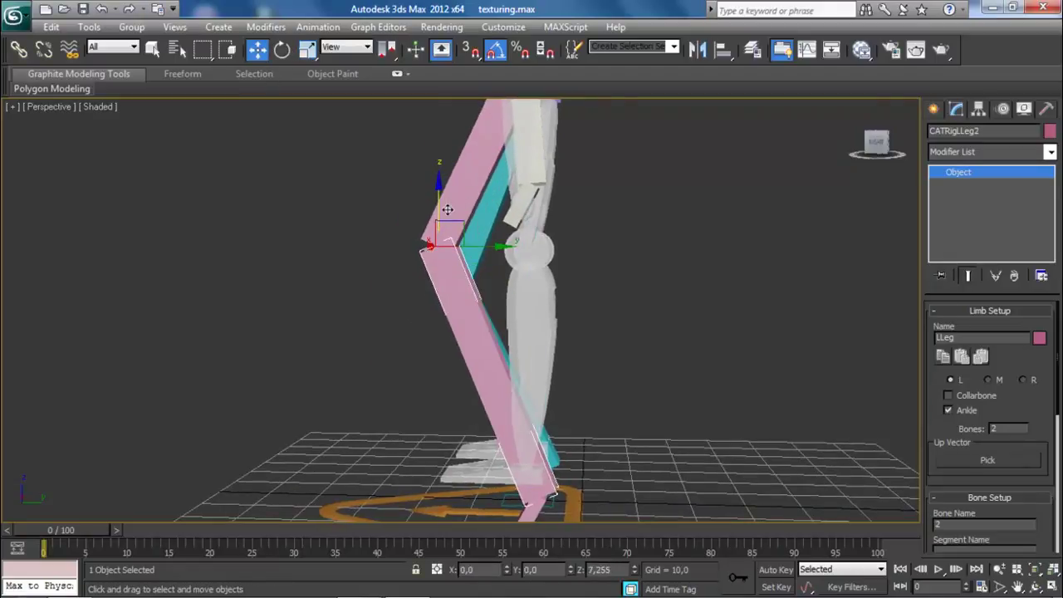
{"action": "left_click_drag", "start_coordinate": [488, 248], "coordinate": [589, 224]}
Raise the left ankle bone to about Z 10.5, up to the robot's foot
{"action": "scroll", "coordinate": [563, 253], "scroll_direction": "up", "scroll_amount": 6}
{"action": "middle_click_drag", "start_coordinate": [654, 370], "coordinate": [540, 253], "text": "alt"}
{"action": "scroll", "coordinate": [541, 253], "scroll_direction": "up", "scroll_amount": 2}
{"action": "left_click", "coordinate": [502, 421]}
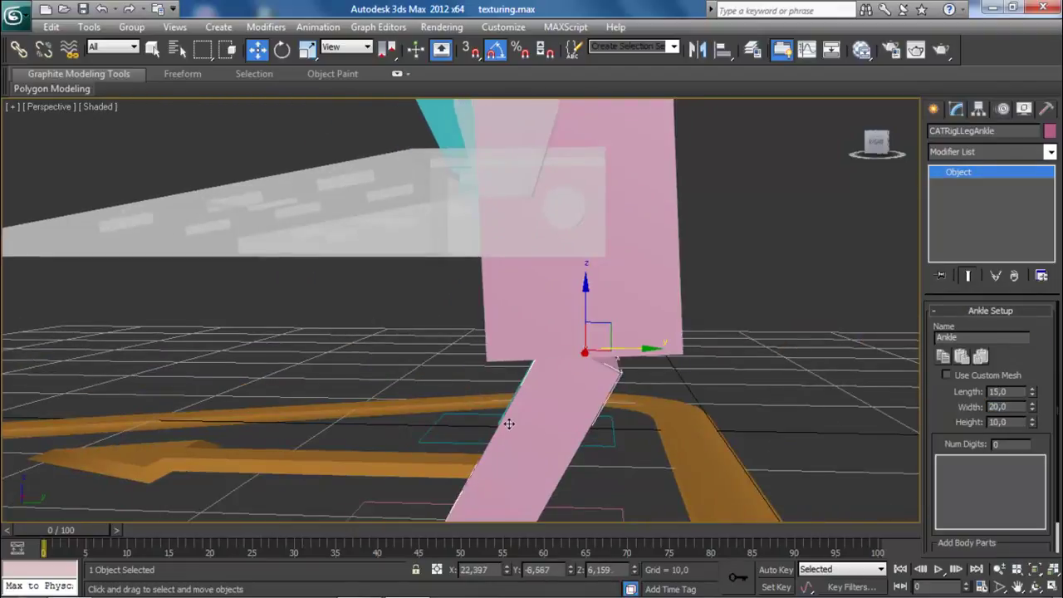
{"action": "left_click_drag", "start_coordinate": [583, 308], "coordinate": [534, 172]}
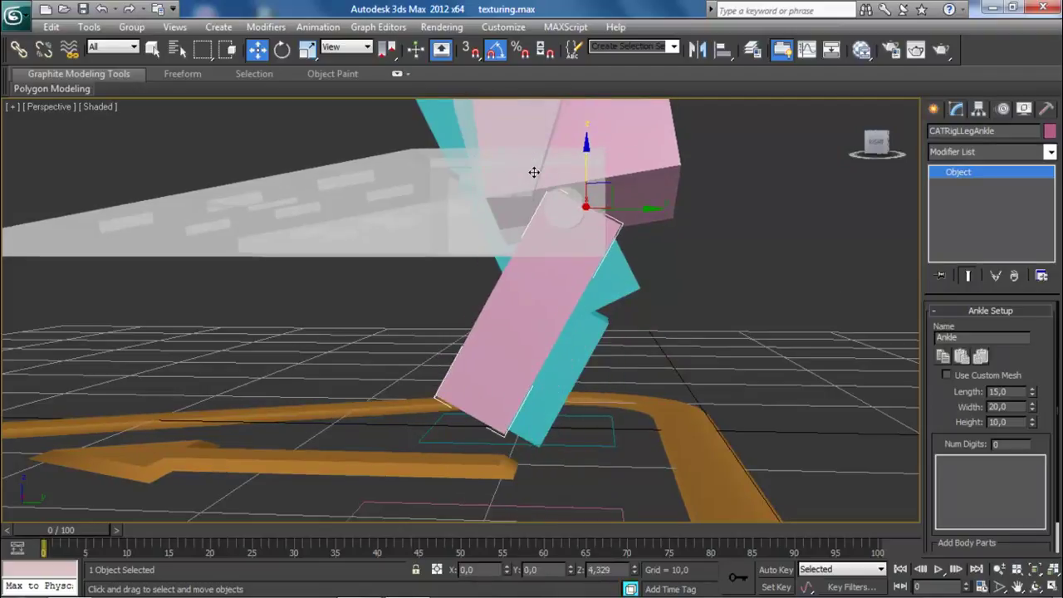
From the front, move the left knee outward to about X 23.5 and set its height to about Z 49.3
{"action": "scroll", "coordinate": [534, 199], "scroll_direction": "down", "scroll_amount": 2}
{"action": "middle_click_drag", "start_coordinate": [535, 286], "coordinate": [536, 343]}
{"action": "scroll", "coordinate": [513, 274], "scroll_direction": "down", "scroll_amount": 2}
{"action": "middle_click_drag", "start_coordinate": [496, 158], "coordinate": [493, 365]}
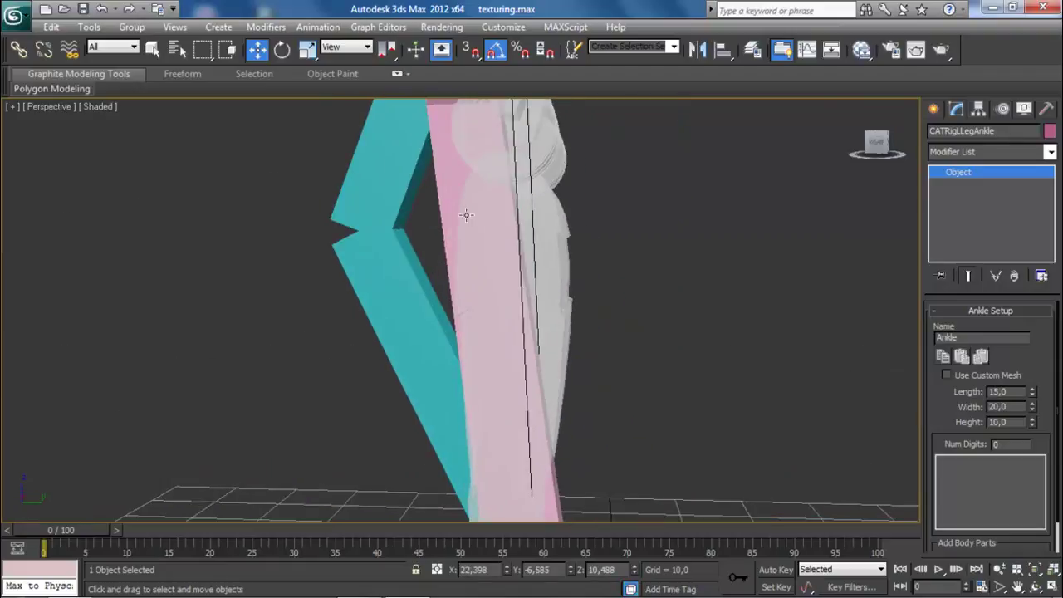
{"action": "middle_click_drag", "start_coordinate": [482, 216], "coordinate": [470, 387]}
{"action": "left_click", "coordinate": [451, 334]}
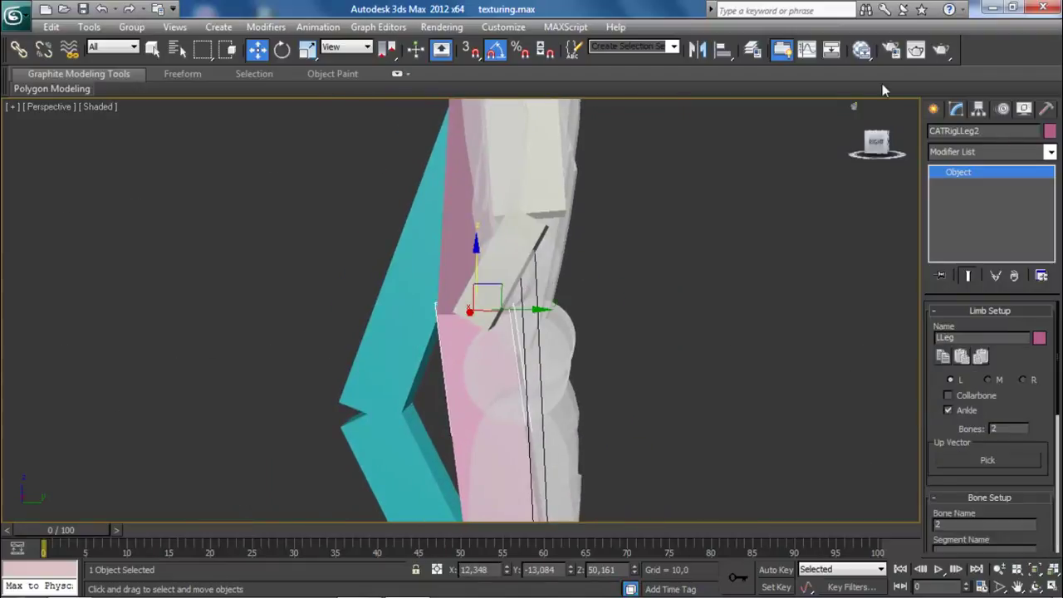
{"action": "left_click", "coordinate": [873, 148]}
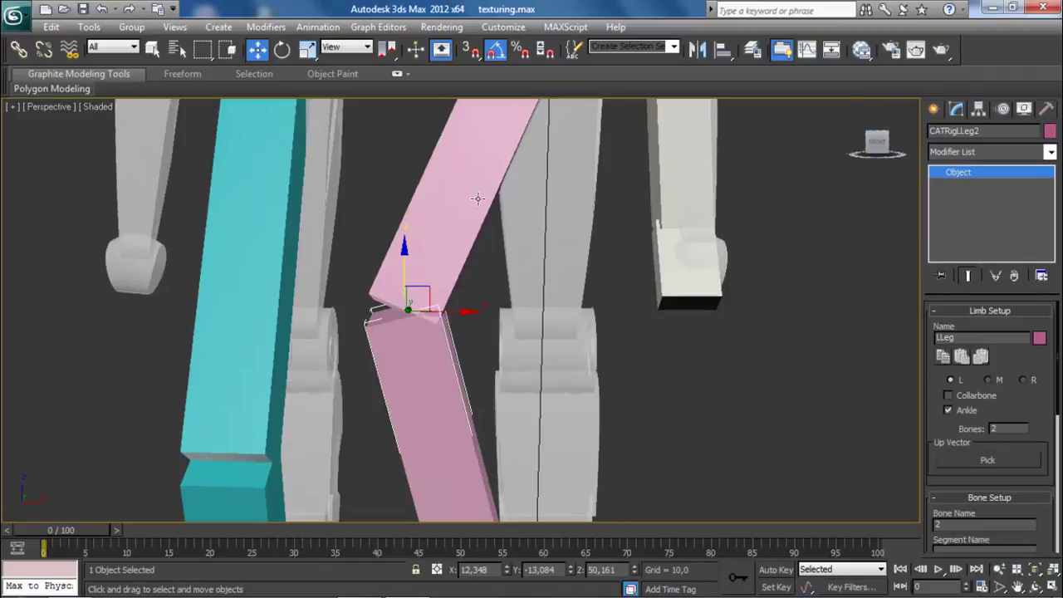
{"action": "left_click_drag", "start_coordinate": [402, 270], "coordinate": [410, 223]}
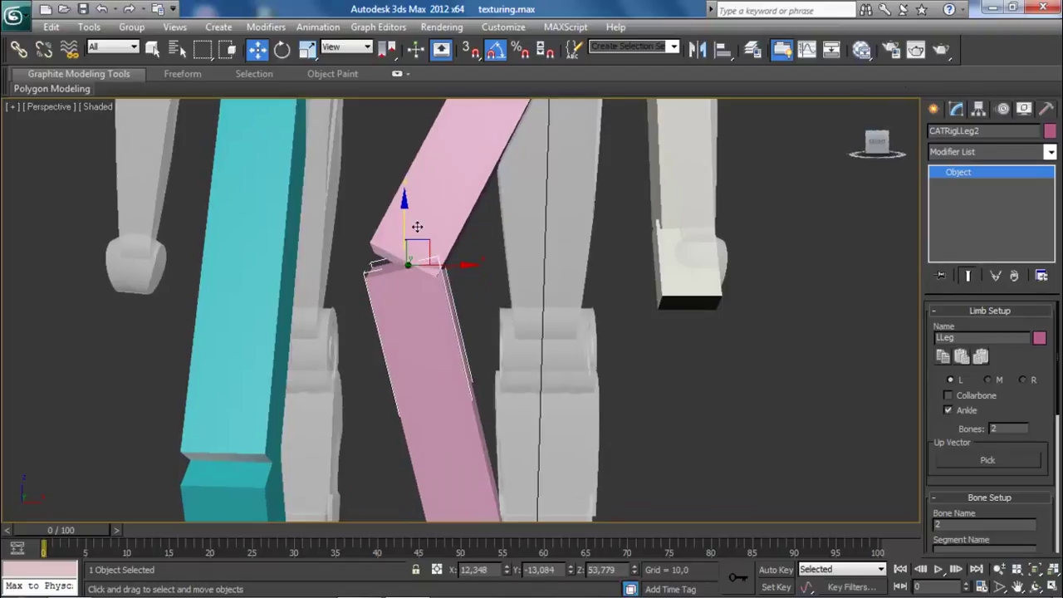
{"action": "left_click_drag", "start_coordinate": [450, 268], "coordinate": [595, 266]}
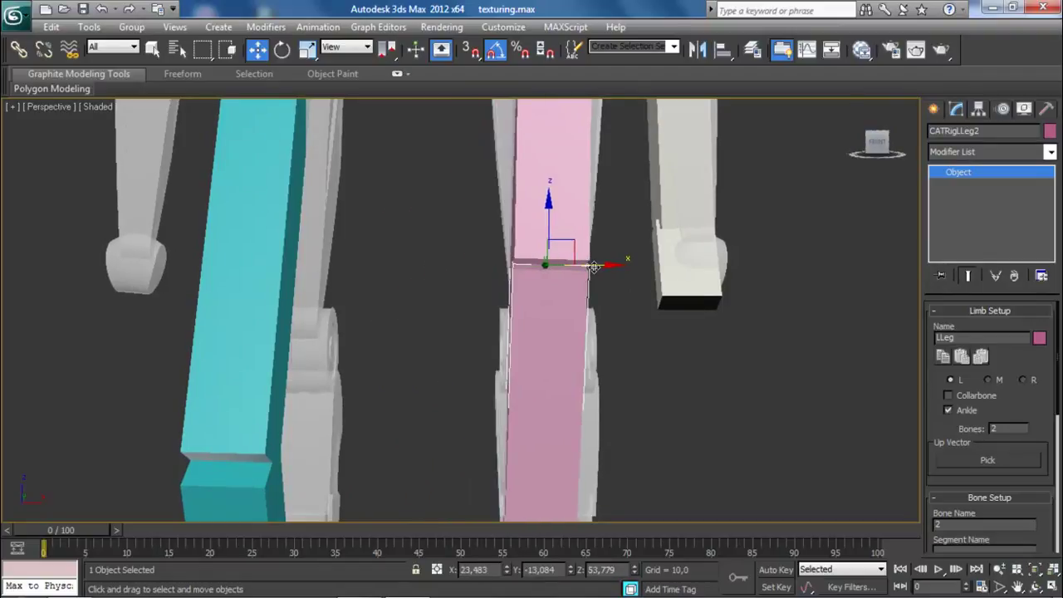
{"action": "left_click_drag", "start_coordinate": [547, 218], "coordinate": [554, 276]}
Rotate the left ankle bone toward the foot's direction and reposition it in the robot's foot at about Y -8.1, Z 11.6
{"action": "middle_click_drag", "start_coordinate": [554, 277], "coordinate": [493, 557]}
{"action": "middle_click_drag", "start_coordinate": [484, 382], "coordinate": [501, 476]}
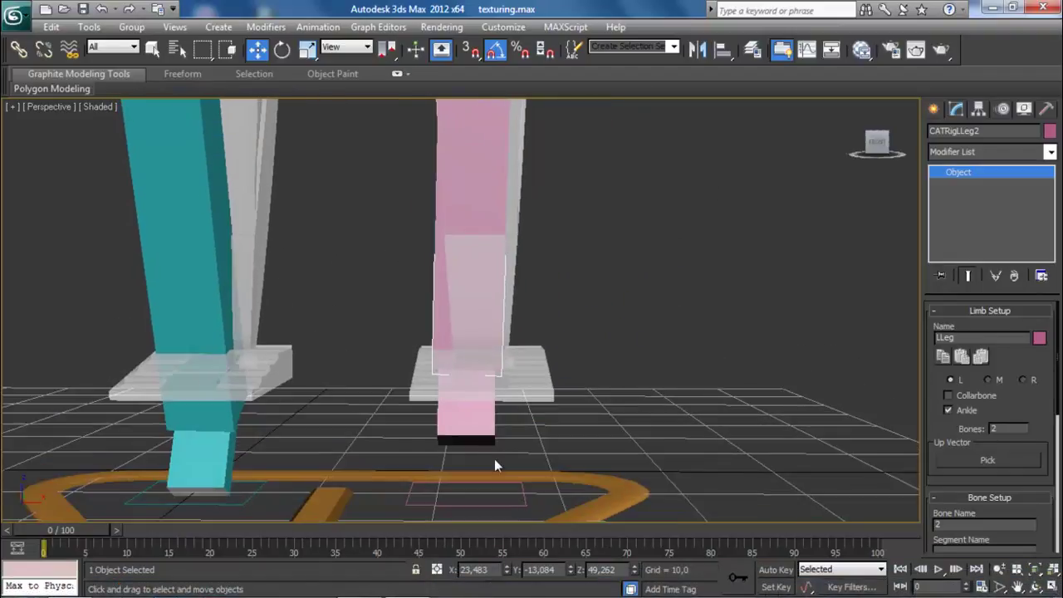
{"action": "left_click", "coordinate": [480, 426]}
{"action": "middle_click_drag", "start_coordinate": [467, 441], "coordinate": [451, 311], "text": "alt"}
{"action": "middle_click_drag", "start_coordinate": [543, 311], "coordinate": [569, 318], "text": "alt"}
{"action": "middle_click_drag", "start_coordinate": [569, 318], "coordinate": [717, 252]}
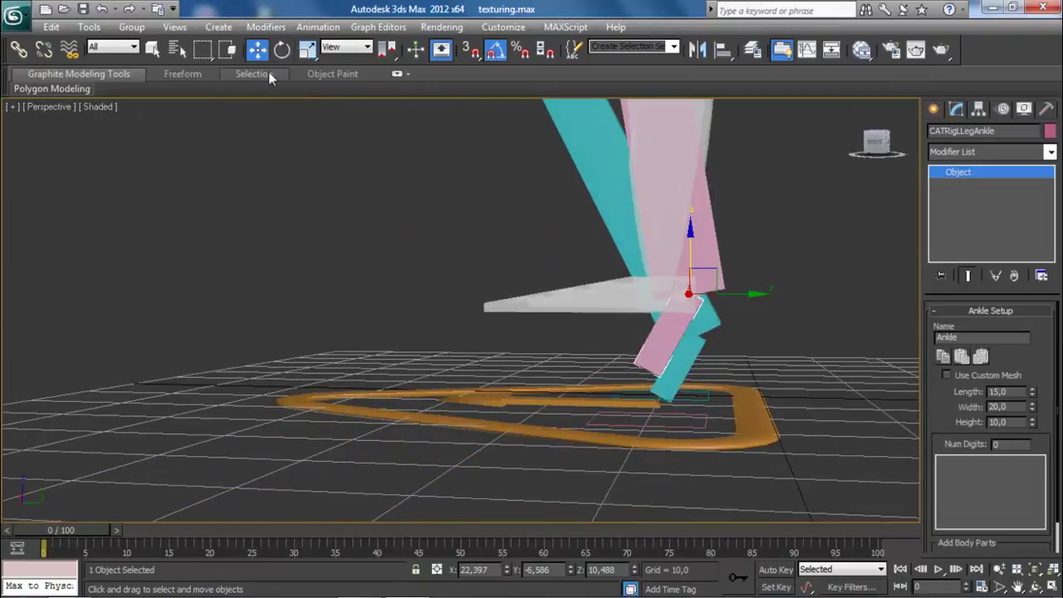
{"action": "key", "text": "e"}
{"action": "left_click_drag", "start_coordinate": [650, 254], "coordinate": [665, 216]}
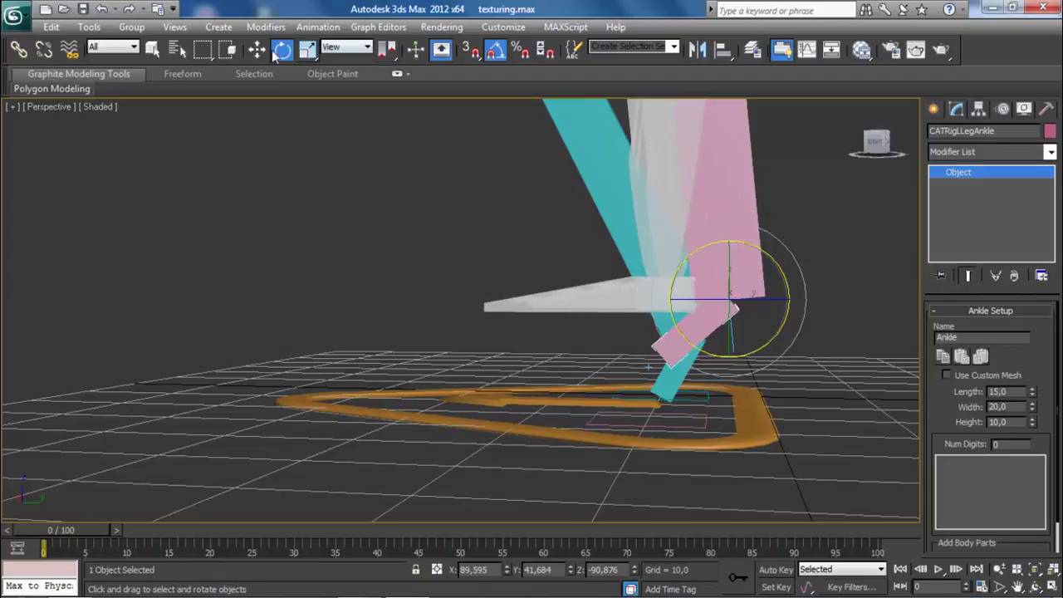
{"action": "left_click", "coordinate": [263, 55]}
{"action": "left_click_drag", "start_coordinate": [728, 233], "coordinate": [739, 182]}
{"action": "left_click_drag", "start_coordinate": [781, 277], "coordinate": [703, 222]}
From the side, move the left lower leg bone back into the robot's knee, to about Y -8.5
{"action": "middle_click_drag", "start_coordinate": [704, 223], "coordinate": [706, 458]}
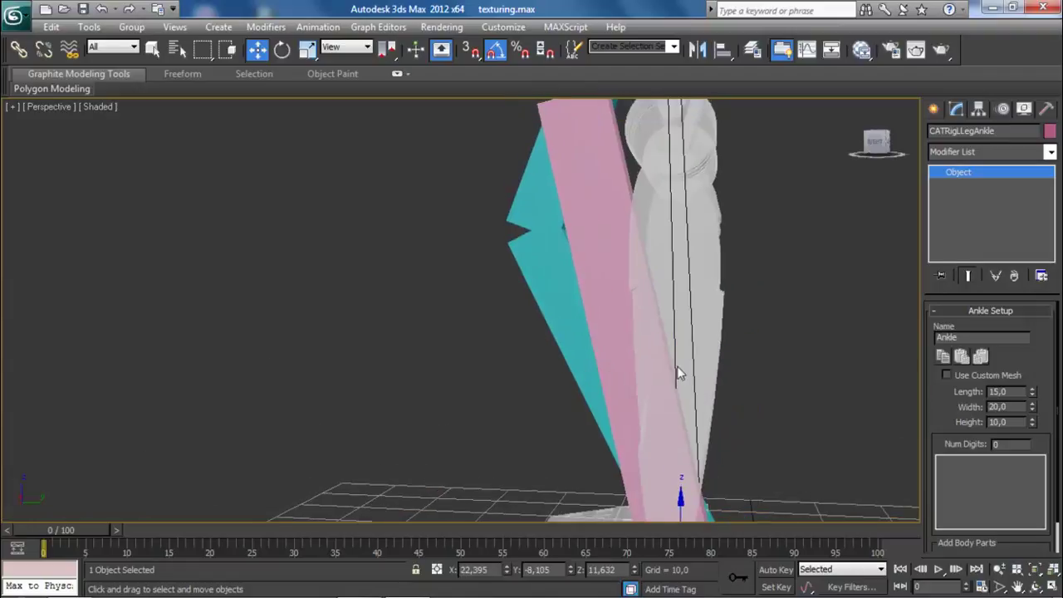
{"action": "left_click", "coordinate": [582, 143]}
{"action": "middle_click_drag", "start_coordinate": [581, 143], "coordinate": [605, 296]}
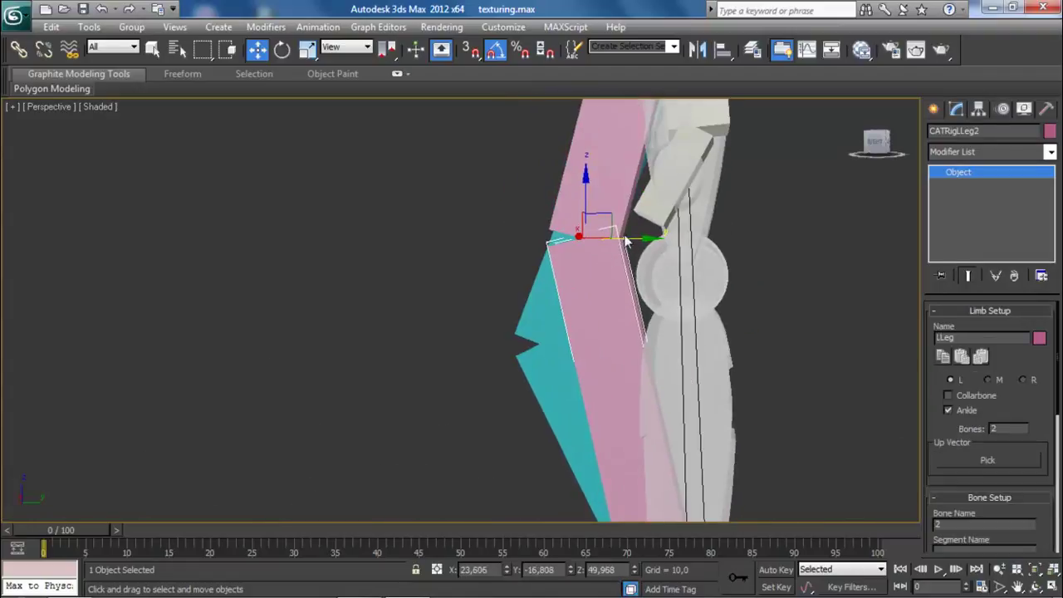
{"action": "left_click_drag", "start_coordinate": [624, 238], "coordinate": [727, 261]}
{"action": "mouse_move", "coordinate": [723, 341]}
{"action": "middle_mouse_down"}
{"action": "mouse_move", "coordinate": [723, 178]}
{"action": "mouse_move", "coordinate": [726, 286]}
{"action": "middle_mouse_up"}
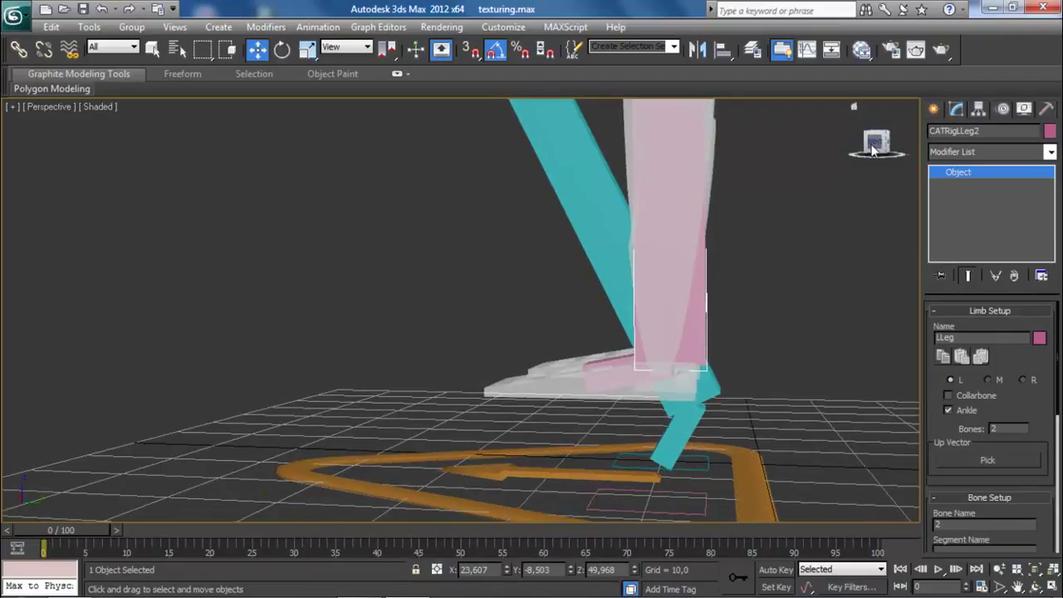
Widen the pelvis hub slightly to a width of about 49
{"action": "left_click", "coordinate": [871, 148]}
{"action": "middle_click_drag", "start_coordinate": [623, 366], "coordinate": [580, 513]}
{"action": "middle_click_drag", "start_coordinate": [587, 292], "coordinate": [573, 377]}
{"action": "middle_click_drag", "start_coordinate": [586, 268], "coordinate": [531, 404]}
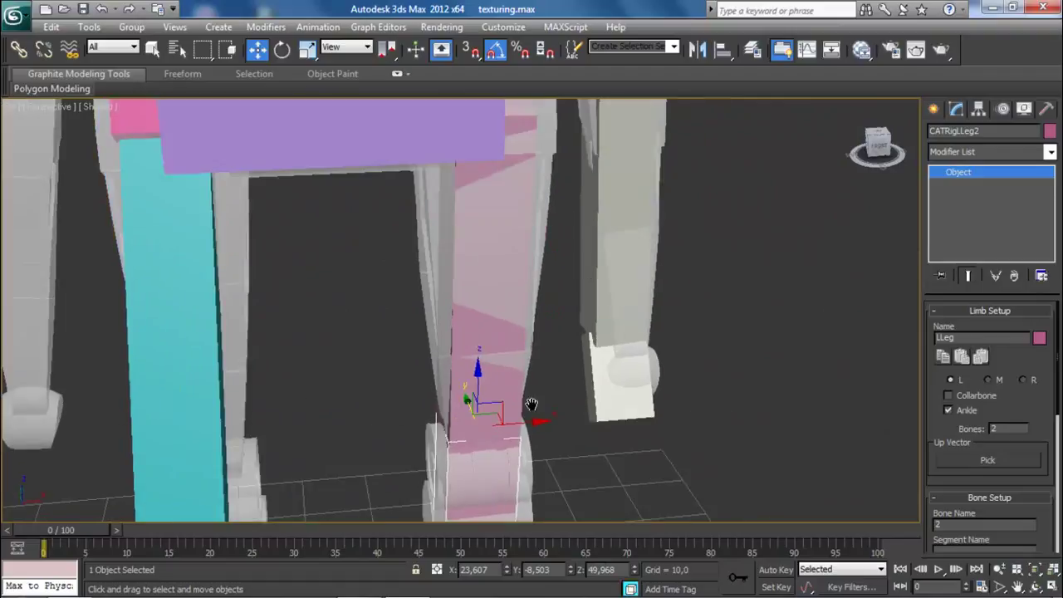
{"action": "left_click", "coordinate": [467, 130]}
{"action": "scroll", "coordinate": [494, 239], "scroll_direction": "up", "scroll_amount": 3}
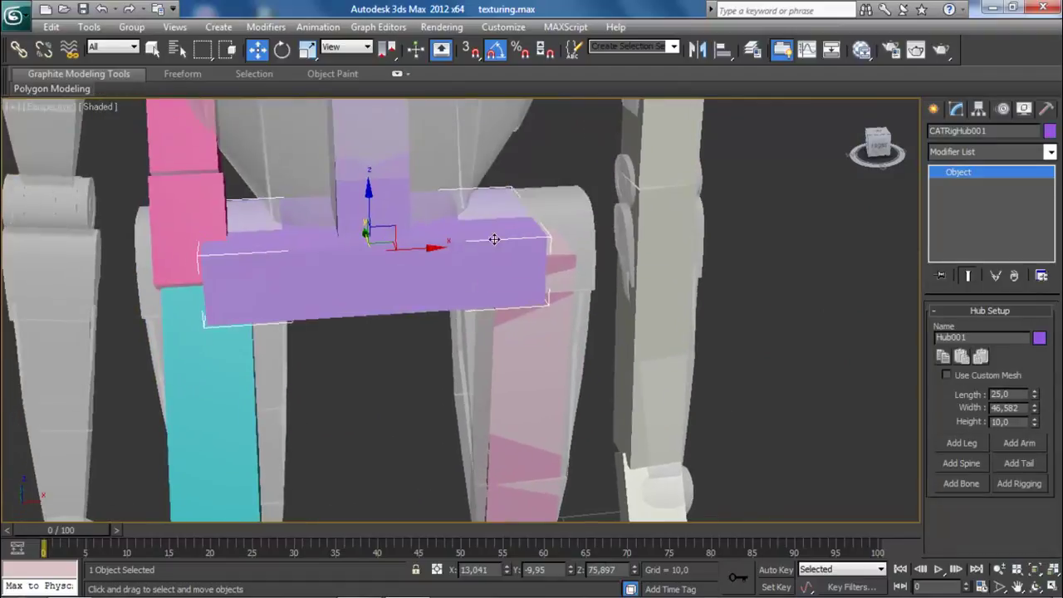
{"action": "left_click", "coordinate": [306, 50]}
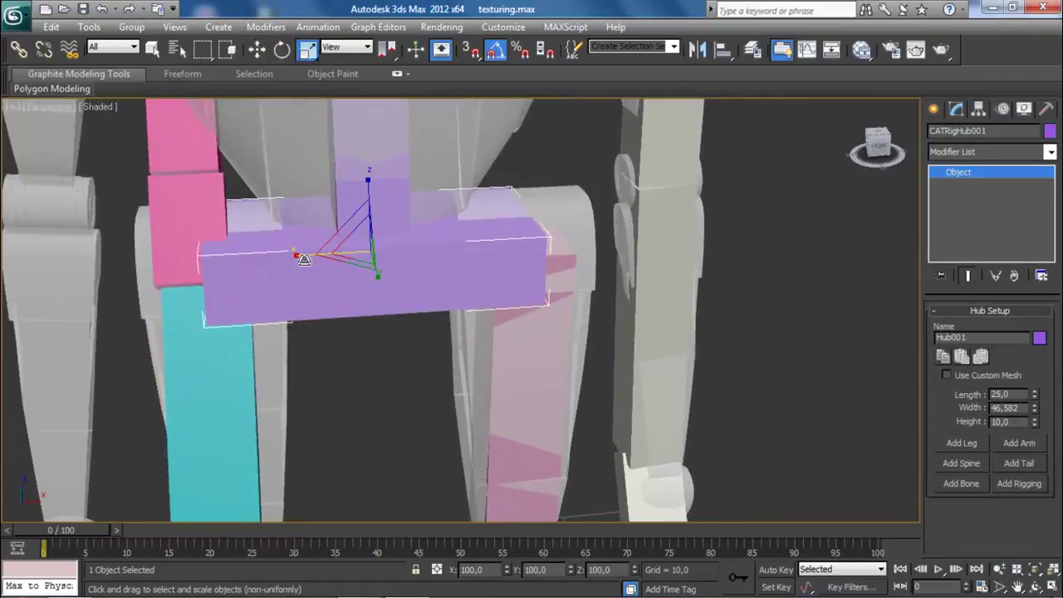
{"action": "left_click_drag", "start_coordinate": [303, 258], "coordinate": [300, 259]}
From the front, move the left ankle bone outward to about X 23.8, centring it in the robot's foot
{"action": "middle_click_drag", "start_coordinate": [430, 333], "coordinate": [403, 227]}
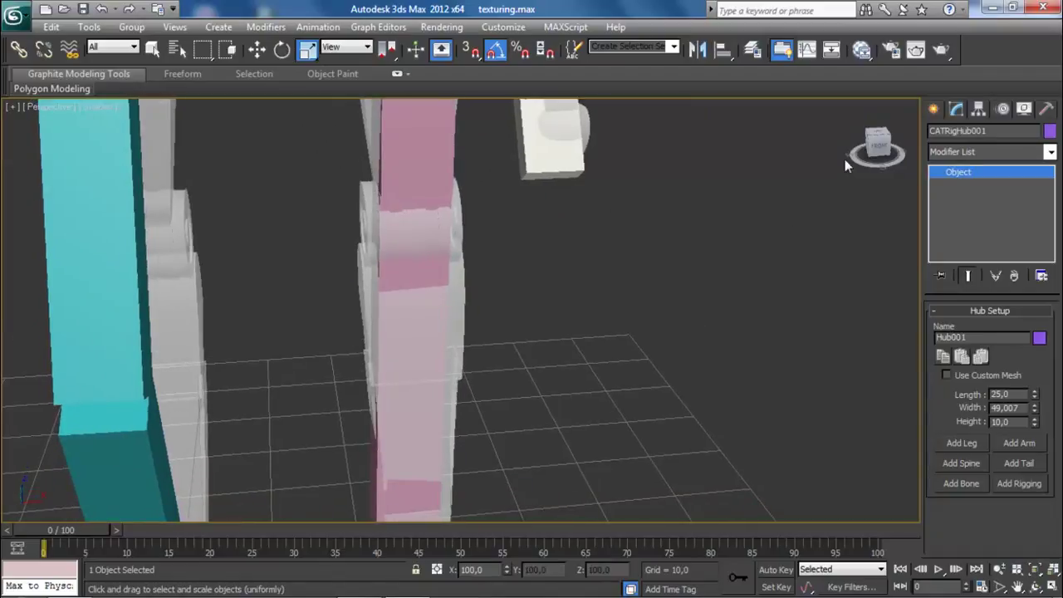
{"action": "left_click_drag", "start_coordinate": [890, 151], "coordinate": [874, 144]}
{"action": "middle_click_drag", "start_coordinate": [513, 309], "coordinate": [537, 105]}
{"action": "key", "text": "shift+z"}
{"action": "key", "text": "shift+z"}
{"action": "left_click", "coordinate": [440, 332]}
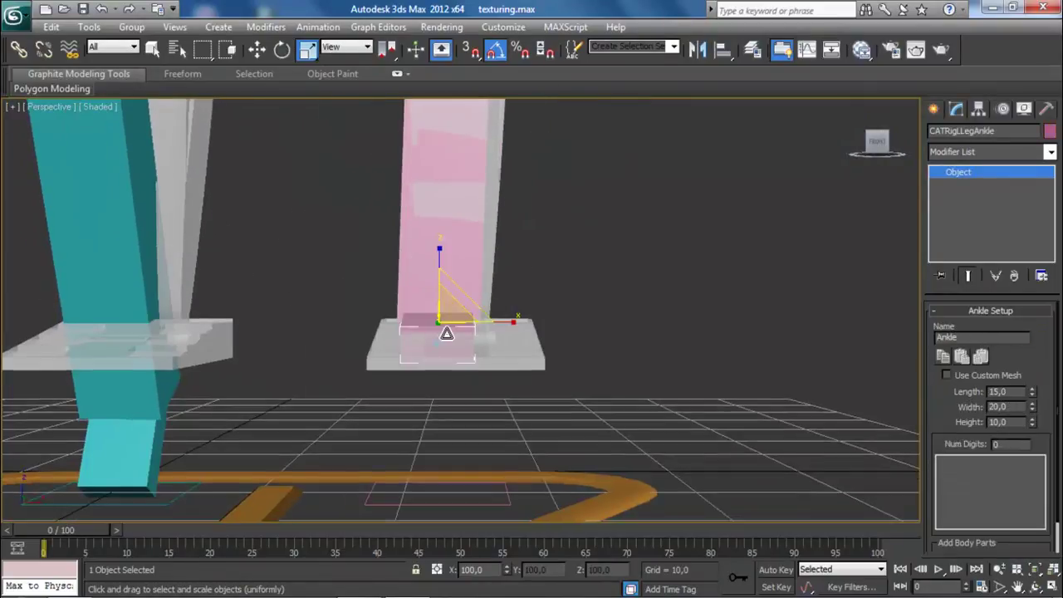
{"action": "left_click", "coordinate": [255, 50]}
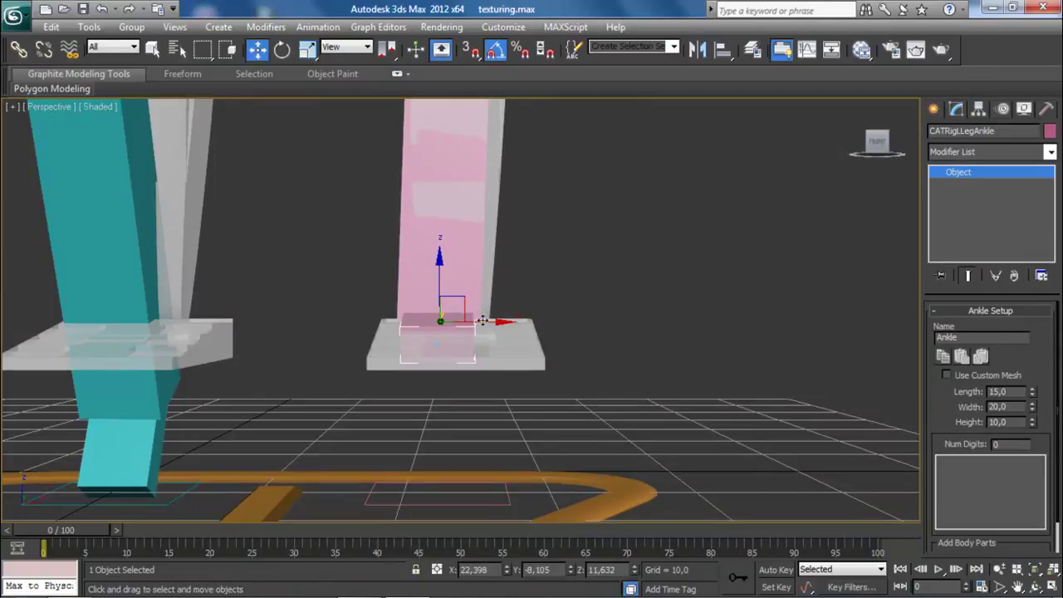
{"action": "left_click_drag", "start_coordinate": [485, 325], "coordinate": [505, 325]}
From the front, move the left lower leg bone inward to about X 23.5 at the robot's knee
{"action": "middle_click_drag", "start_coordinate": [505, 159], "coordinate": [519, 367]}
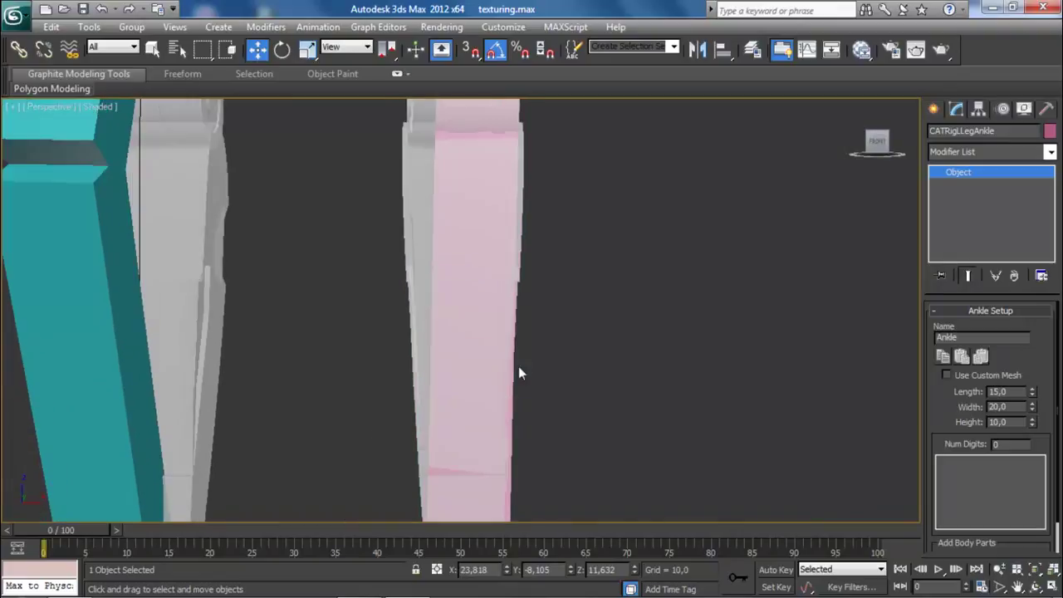
{"action": "middle_click_drag", "start_coordinate": [503, 177], "coordinate": [501, 272]}
{"action": "left_click", "coordinate": [502, 272]}
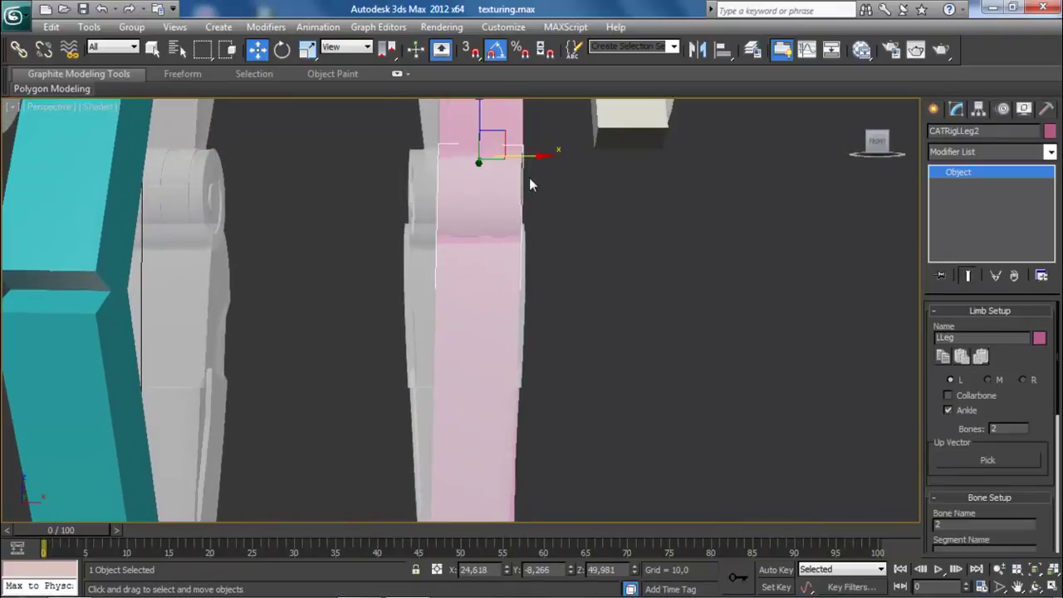
{"action": "left_click_drag", "start_coordinate": [518, 154], "coordinate": [503, 152]}
Narrow the pelvis hub to a width of about 45.4
{"action": "middle_click_drag", "start_coordinate": [479, 152], "coordinate": [515, 399]}
{"action": "middle_click_drag", "start_coordinate": [521, 171], "coordinate": [519, 273]}
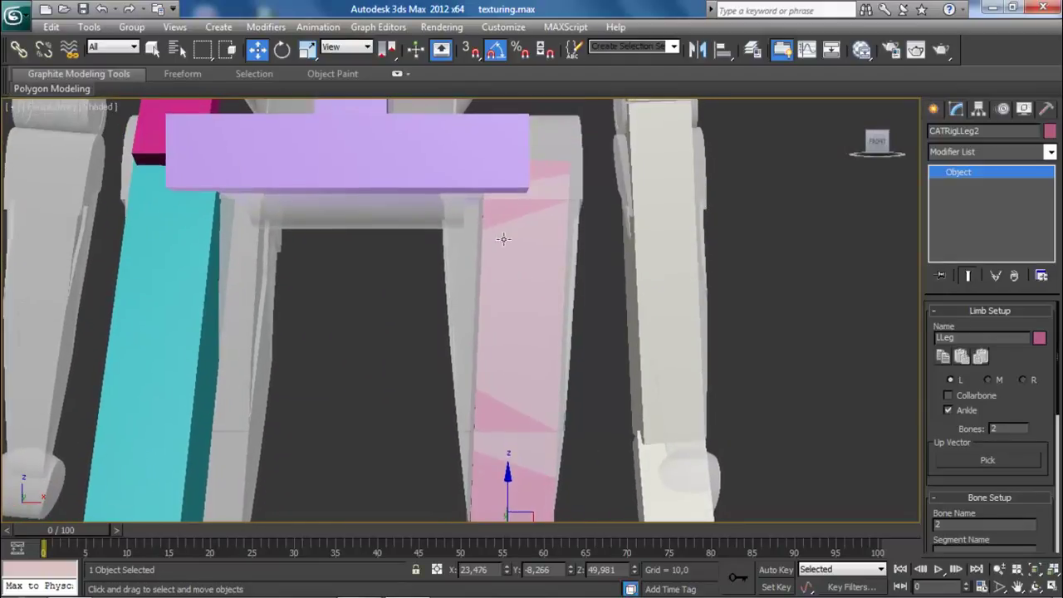
{"action": "left_click", "coordinate": [495, 166]}
{"action": "left_click", "coordinate": [307, 49]}
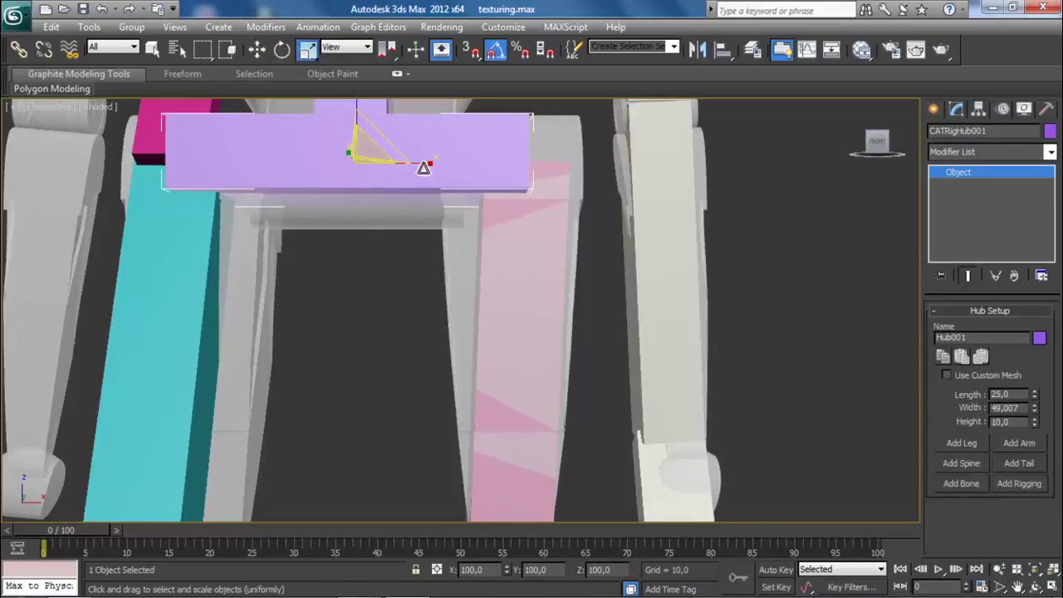
{"action": "left_click_drag", "start_coordinate": [425, 166], "coordinate": [420, 167]}
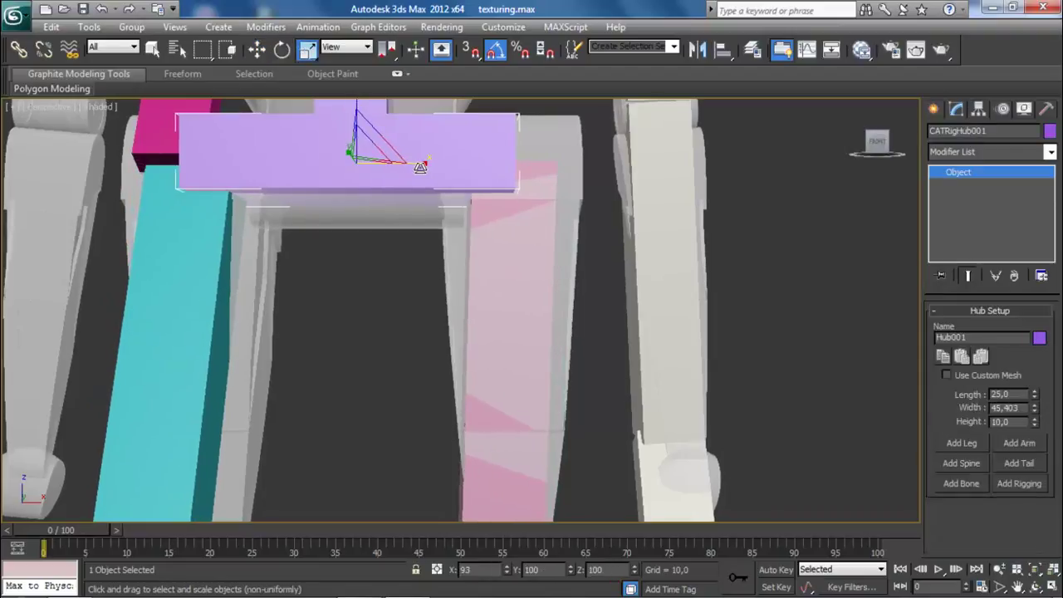
Move the left lower leg bone outward to about X 23.8, centring it in the robot's knee
{"action": "middle_click_drag", "start_coordinate": [474, 185], "coordinate": [432, 54]}
{"action": "left_click", "coordinate": [446, 346]}
{"action": "key", "text": "w"}
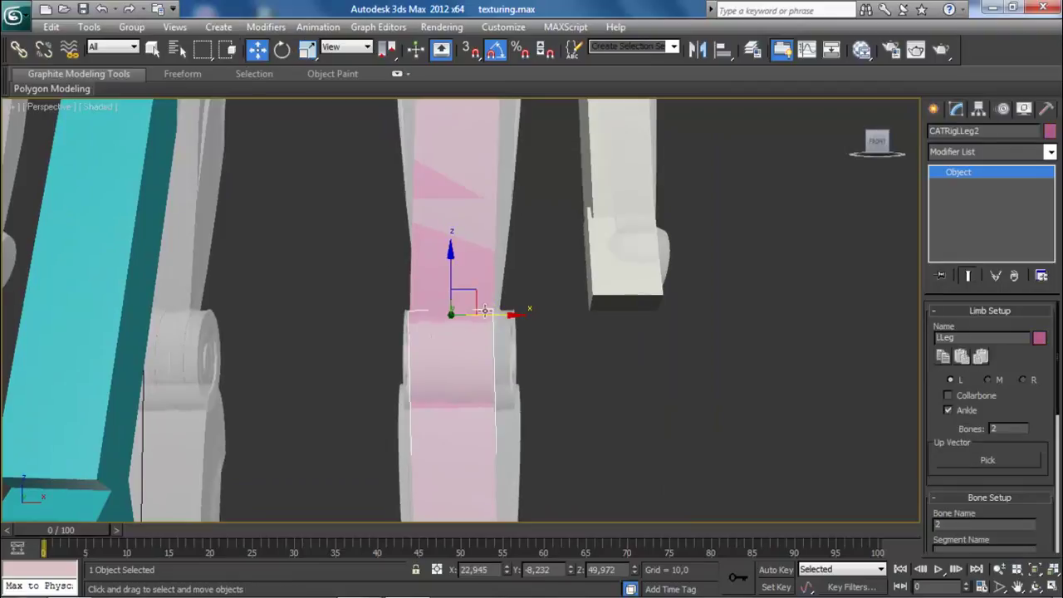
{"action": "left_click_drag", "start_coordinate": [499, 317], "coordinate": [511, 316]}
Delete the unfitted right leg and right arm from the CAT rig
{"action": "middle_click_drag", "start_coordinate": [487, 270], "coordinate": [479, 123]}
{"action": "scroll", "coordinate": [474, 161], "scroll_direction": "down", "scroll_amount": 5}
{"action": "scroll", "coordinate": [516, 188], "scroll_direction": "up", "scroll_amount": 3}
{"action": "middle_click_drag", "start_coordinate": [516, 188], "coordinate": [536, 403]}
{"action": "scroll", "coordinate": [512, 394], "scroll_direction": "down", "scroll_amount": 5}
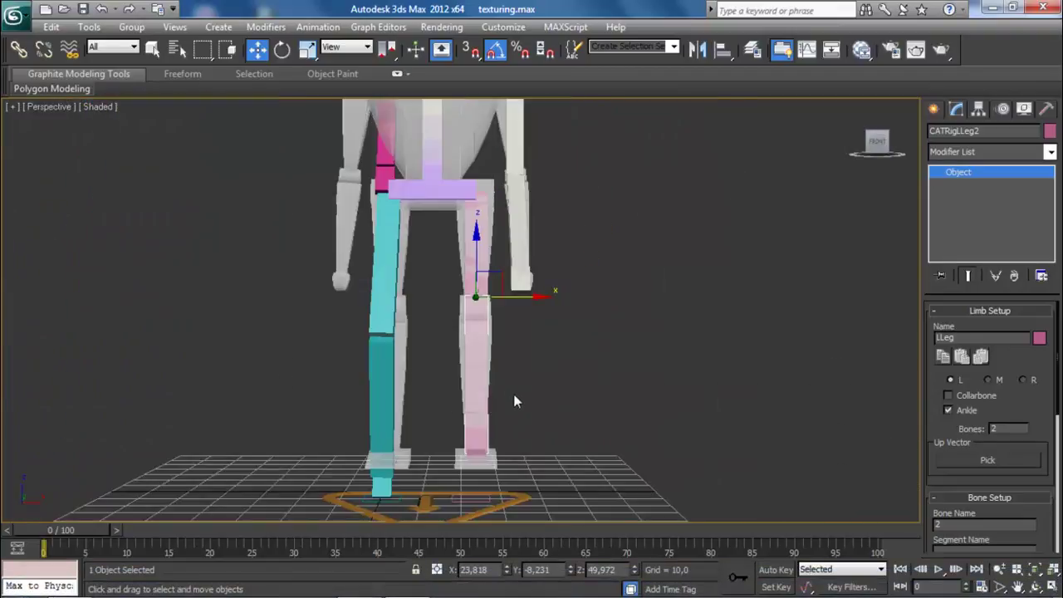
{"action": "scroll", "coordinate": [438, 312], "scroll_direction": "down", "scroll_amount": 5}
{"action": "scroll", "coordinate": [438, 312], "scroll_direction": "up", "scroll_amount": 5}
{"action": "middle_click_drag", "start_coordinate": [443, 343], "coordinate": [472, 271]}
{"action": "left_click", "coordinate": [424, 213]}
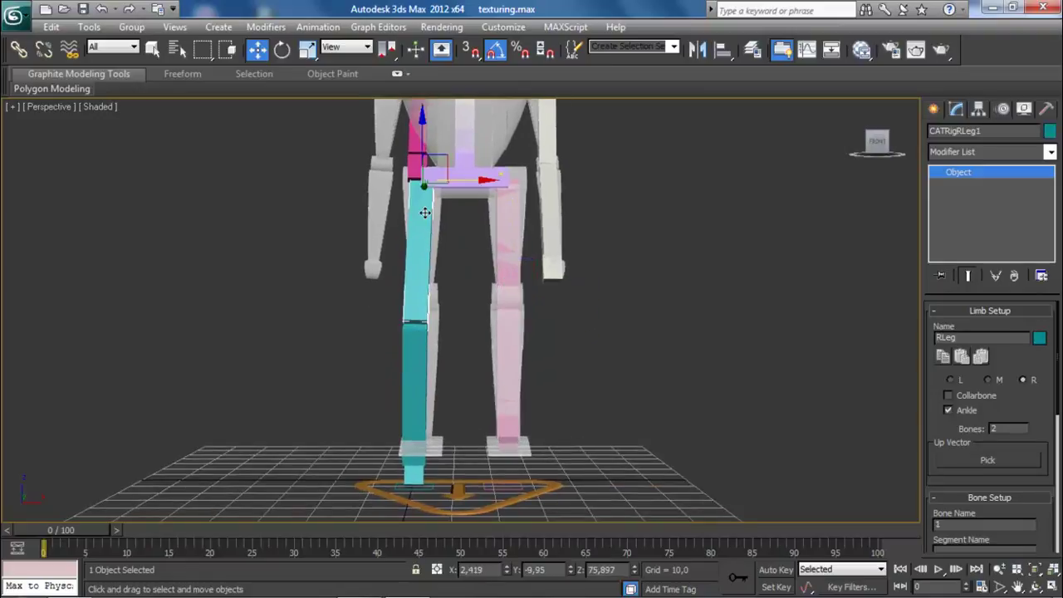
{"action": "key", "text": "Delete"}
{"action": "middle_click_drag", "start_coordinate": [403, 173], "coordinate": [411, 265]}
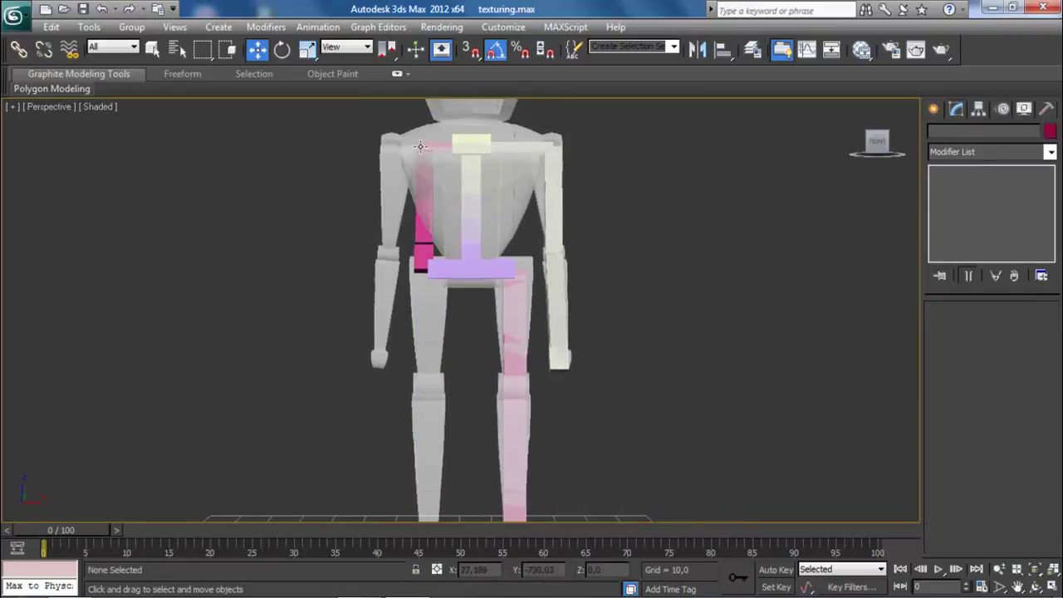
{"action": "left_click", "coordinate": [420, 146]}
{"action": "key", "text": "Delete"}
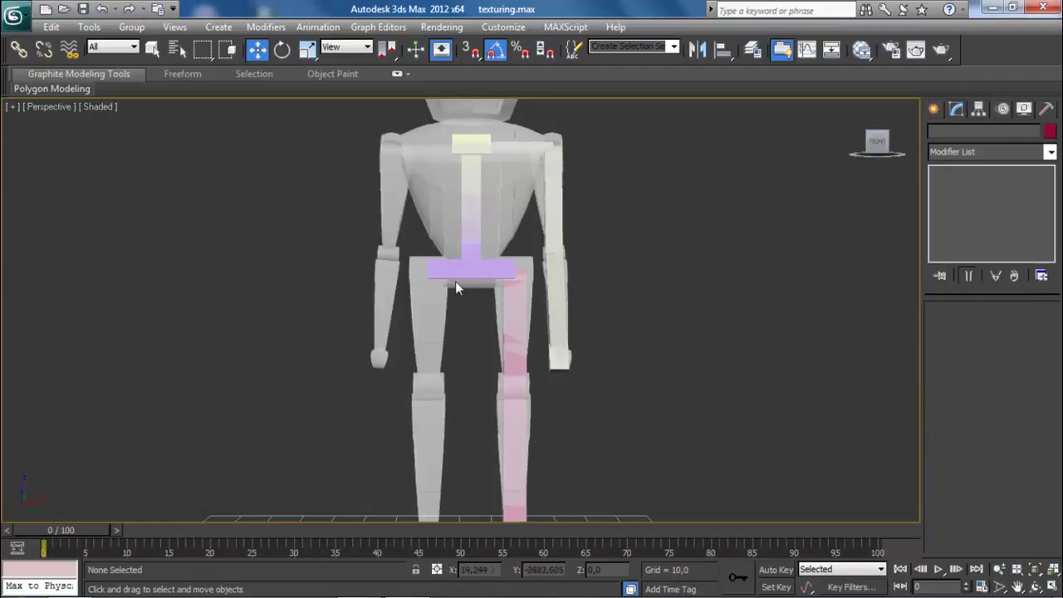
Add a new right leg to the pelvis hub and a new right arm to the chest hub
{"action": "left_click", "coordinate": [448, 269]}
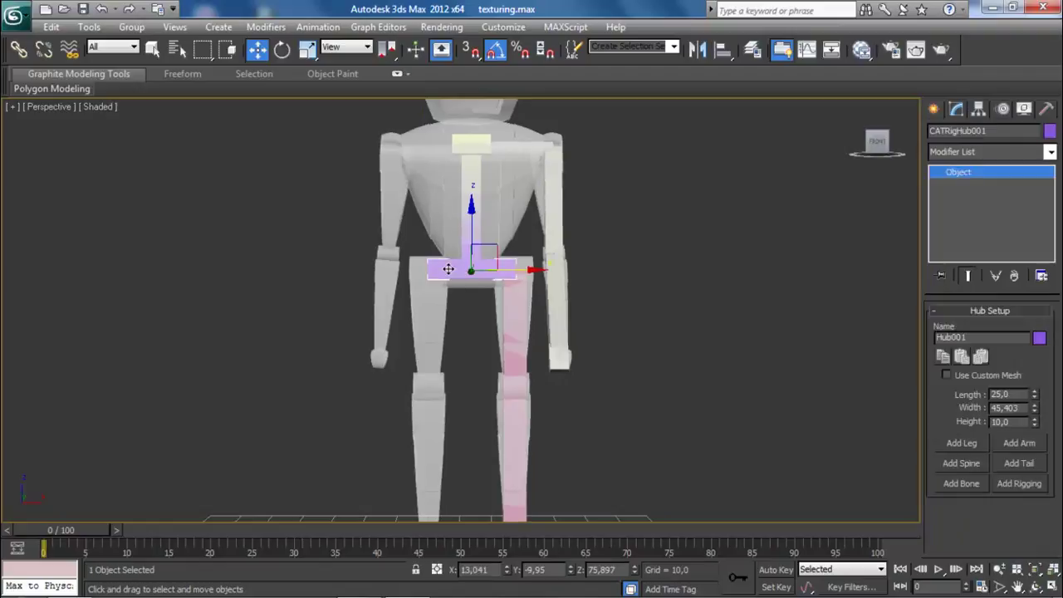
{"action": "left_click", "coordinate": [973, 448]}
{"action": "middle_click_drag", "start_coordinate": [554, 469], "coordinate": [659, 488]}
{"action": "scroll", "coordinate": [479, 256], "scroll_direction": "up", "scroll_amount": 3}
{"action": "middle_click_drag", "start_coordinate": [529, 229], "coordinate": [540, 463]}
{"action": "left_click", "coordinate": [560, 216]}
{"action": "left_click", "coordinate": [1024, 445]}
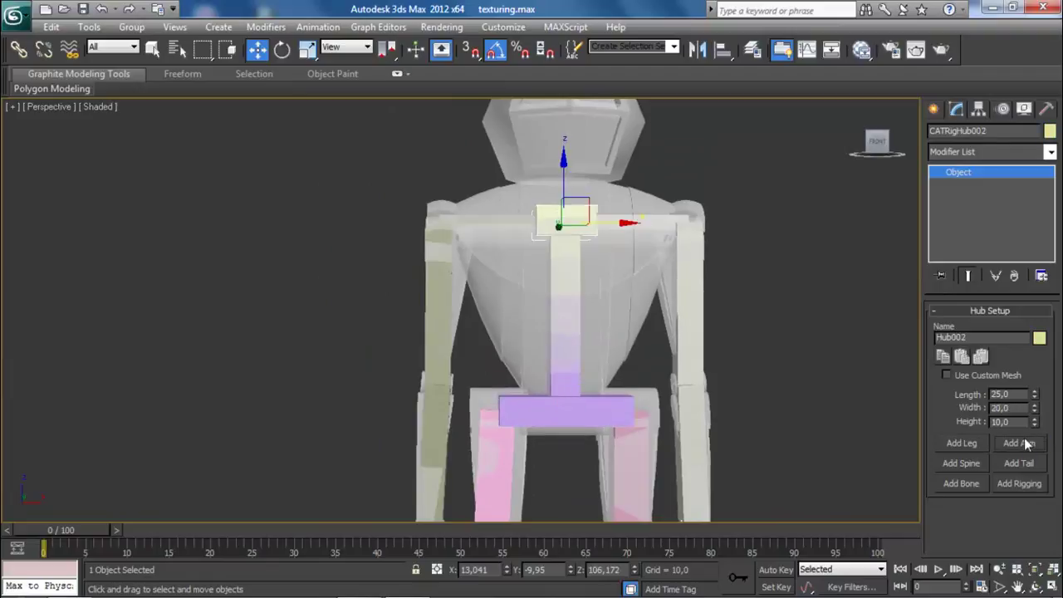
Move the right ankle bone inward along X to about 2.7 in the robot's right foot
{"action": "middle_click_drag", "start_coordinate": [676, 349], "coordinate": [673, 161]}
{"action": "middle_click_drag", "start_coordinate": [605, 310], "coordinate": [604, 120]}
{"action": "middle_click_drag", "start_coordinate": [532, 318], "coordinate": [528, 295]}
{"action": "left_click", "coordinate": [467, 359]}
{"action": "left_click", "coordinate": [467, 358]}
{"action": "left_click_drag", "start_coordinate": [507, 354], "coordinate": [529, 354]}
Move the right palm bone outward to about X -9.6, fitting it to the robot's right hand
{"action": "middle_click_drag", "start_coordinate": [526, 229], "coordinate": [537, 432]}
{"action": "middle_click_drag", "start_coordinate": [518, 161], "coordinate": [525, 141]}
{"action": "scroll", "coordinate": [506, 373], "scroll_direction": "up", "scroll_amount": 3}
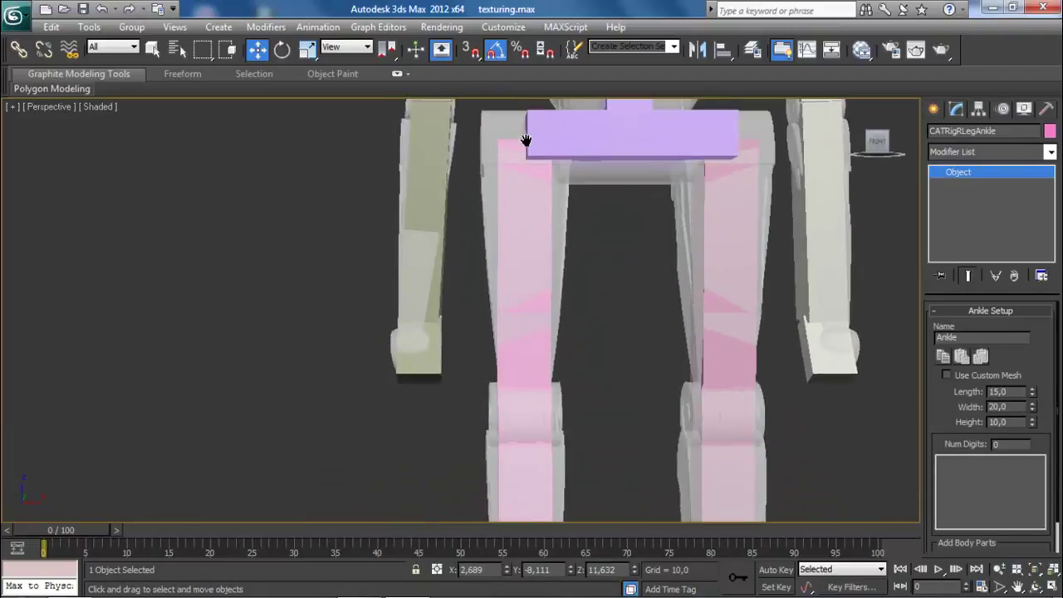
{"action": "left_click", "coordinate": [428, 350]}
{"action": "left_click_drag", "start_coordinate": [460, 322], "coordinate": [456, 322]}
{"action": "scroll", "coordinate": [615, 340], "scroll_direction": "down", "scroll_amount": 3}
{"action": "middle_click_drag", "start_coordinate": [615, 341], "coordinate": [500, 474]}
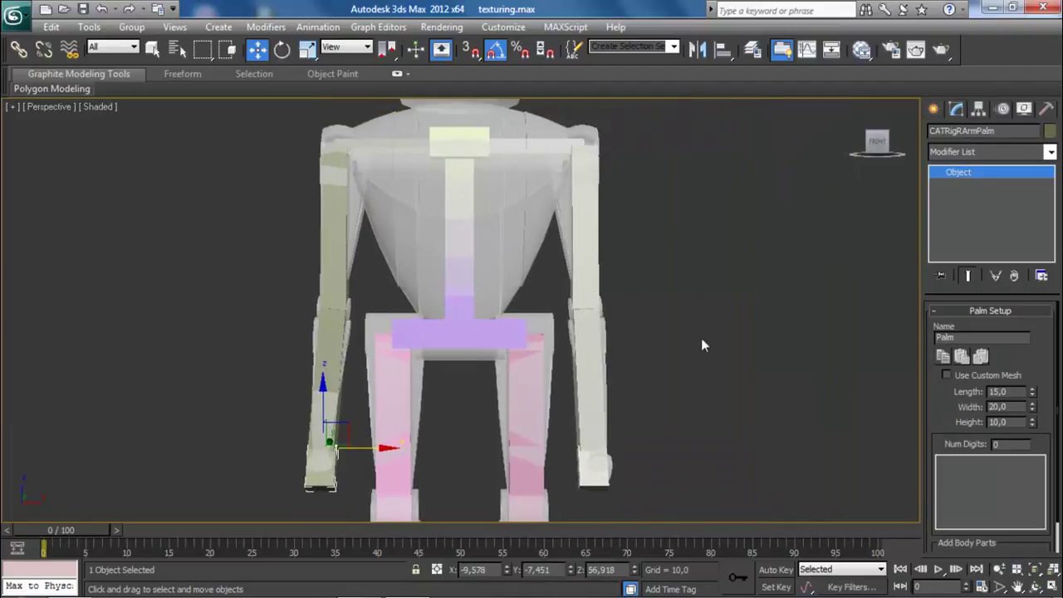
{"action": "left_click", "coordinate": [708, 333]}
Unfreeze all objects in the scene
{"action": "middle_click_drag", "start_coordinate": [619, 215], "coordinate": [703, 438]}
{"action": "middle_click_drag", "start_coordinate": [827, 476], "coordinate": [742, 111]}
{"action": "scroll", "coordinate": [633, 235], "scroll_direction": "down", "scroll_amount": 5}
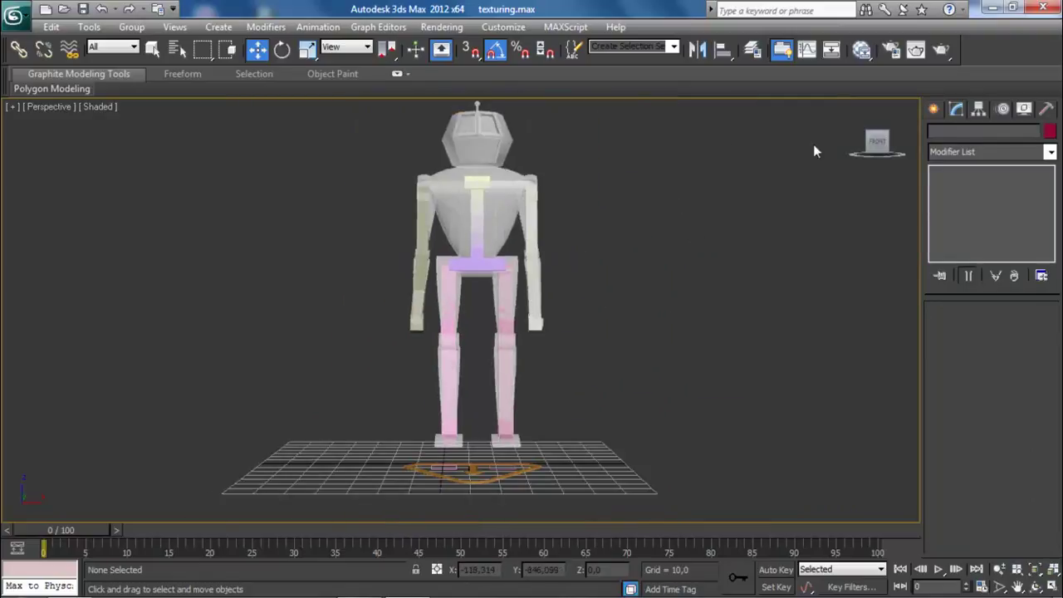
{"action": "middle_click_drag", "start_coordinate": [598, 199], "coordinate": [596, 342]}
{"action": "scroll", "coordinate": [596, 339], "scroll_direction": "up", "scroll_amount": 5}
{"action": "middle_click_drag", "start_coordinate": [596, 339], "coordinate": [595, 306]}
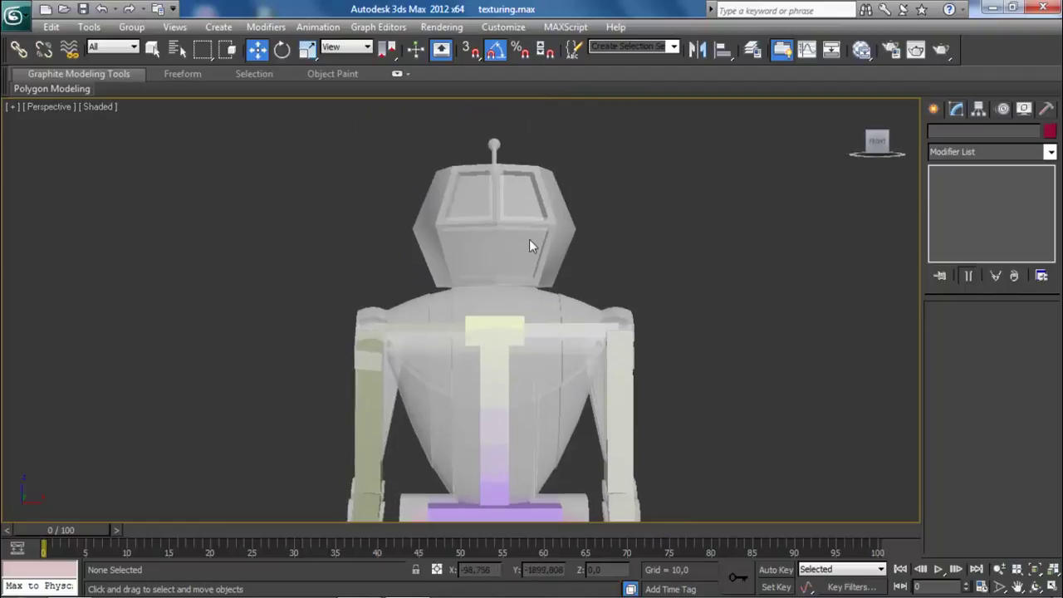
{"action": "right_click", "coordinate": [529, 241]}
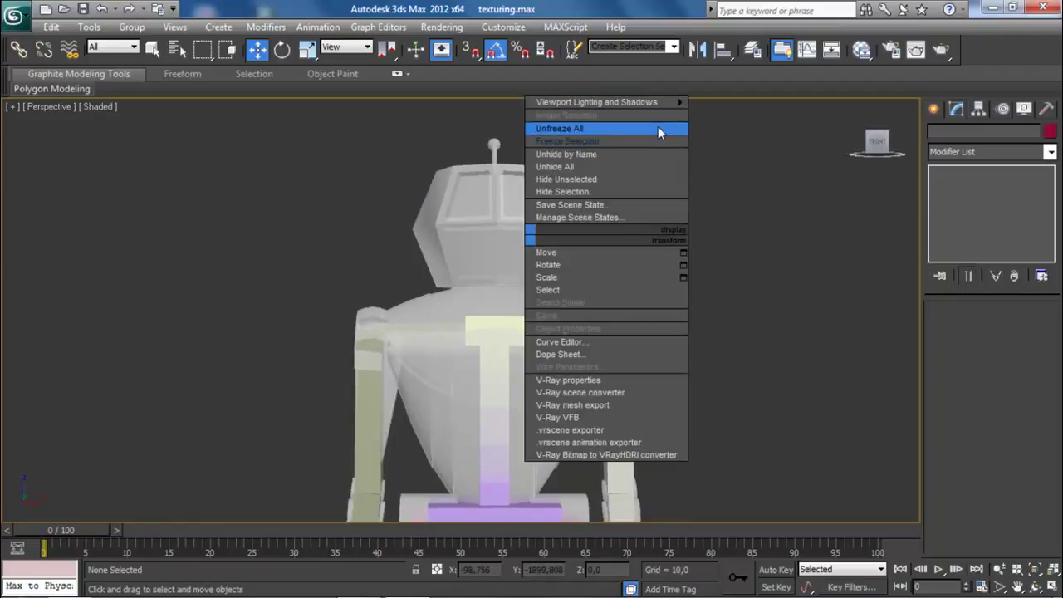
{"action": "left_click", "coordinate": [659, 129]}
Ungroup the whole robot group
{"action": "left_click", "coordinate": [495, 207]}
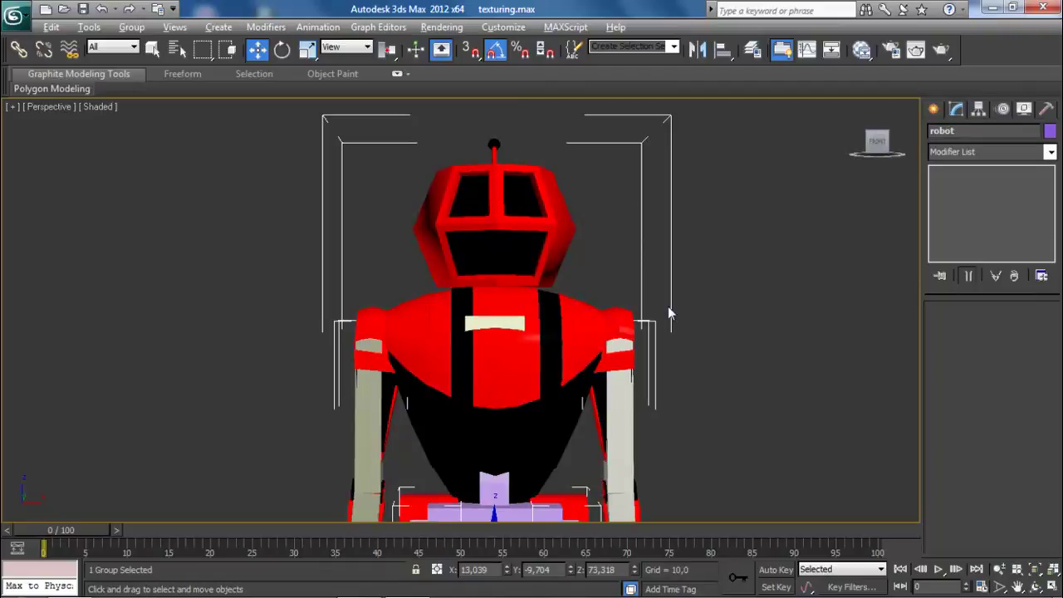
{"action": "left_click", "coordinate": [668, 306]}
{"action": "middle_click_drag", "start_coordinate": [635, 311], "coordinate": [631, 234]}
{"action": "left_click", "coordinate": [575, 240]}
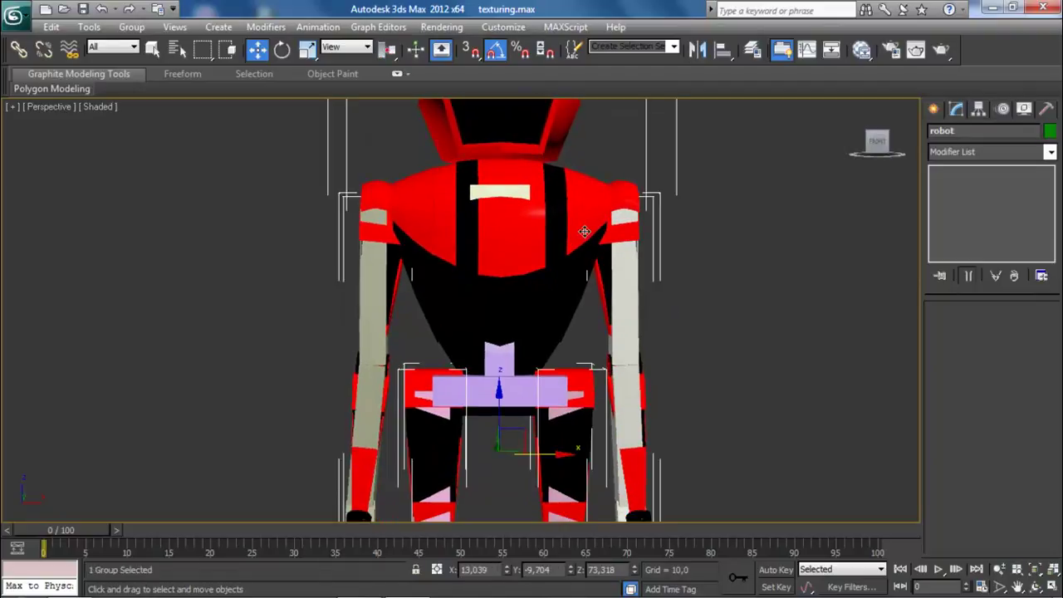
{"action": "left_click", "coordinate": [131, 27]}
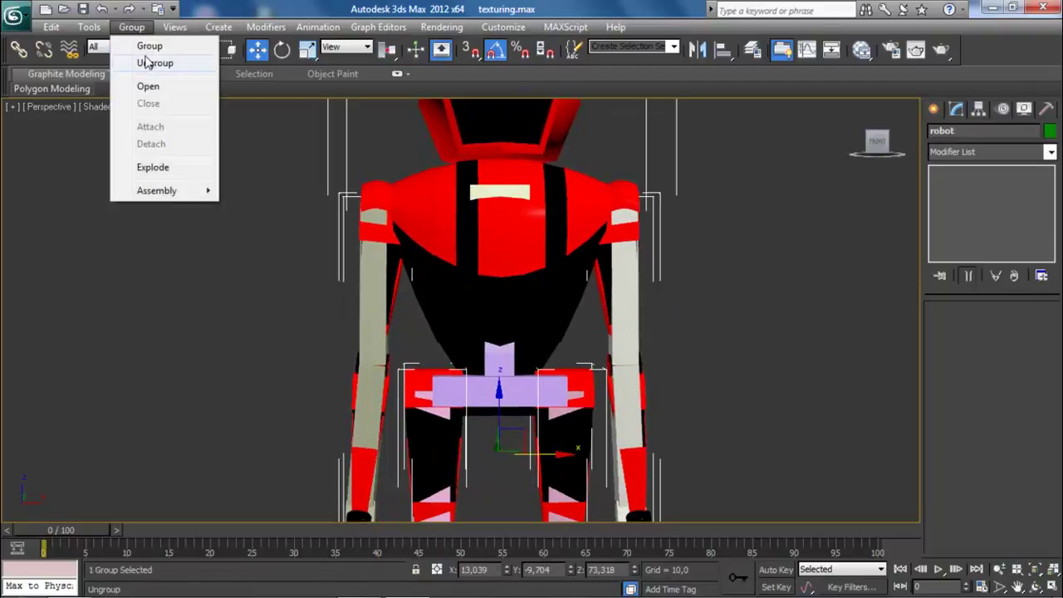
{"action": "left_click", "coordinate": [149, 63]}
{"action": "left_click", "coordinate": [700, 146]}
Hide the robot's torso mesh to expose the spine and shoulder bones
{"action": "scroll", "coordinate": [626, 226], "scroll_direction": "up", "scroll_amount": 4}
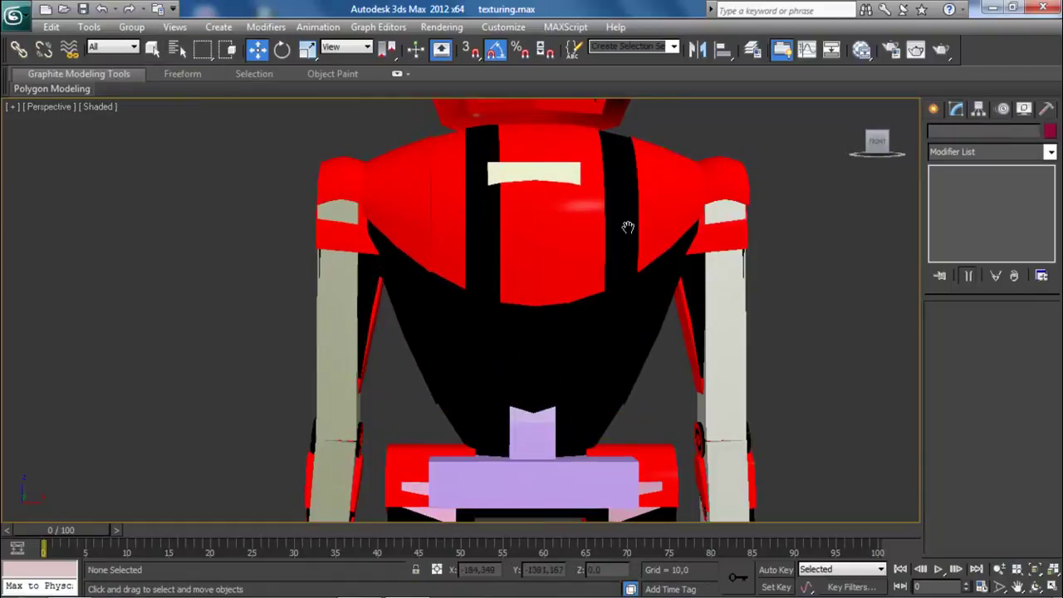
{"action": "left_click", "coordinate": [626, 228]}
{"action": "right_click", "coordinate": [627, 233]}
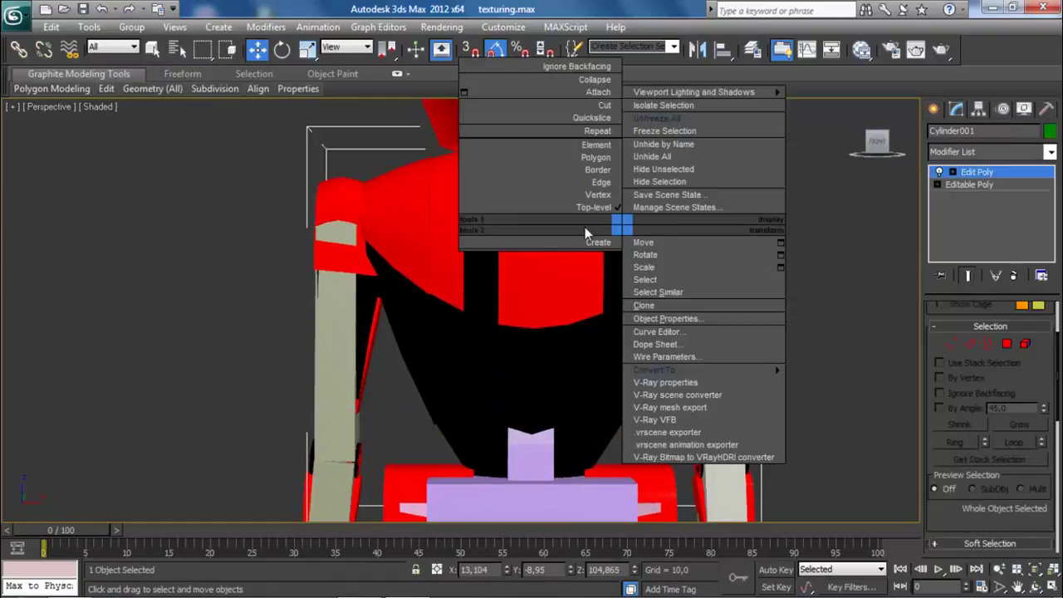
{"action": "key", "text": "Escape"}
{"action": "scroll", "coordinate": [548, 307], "scroll_direction": "down", "scroll_amount": 4}
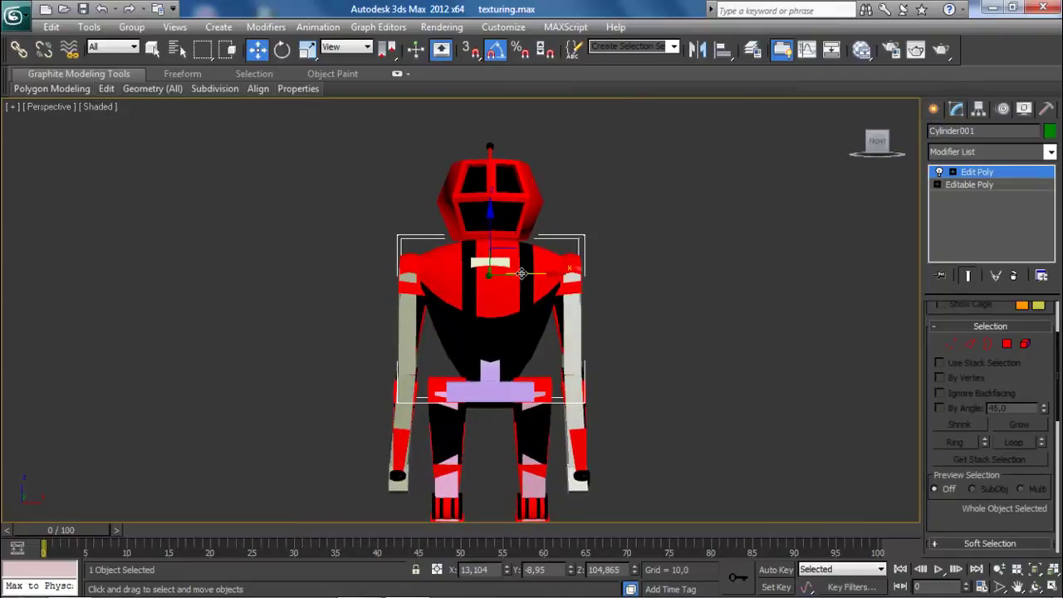
{"action": "right_click", "coordinate": [518, 269]}
{"action": "left_click", "coordinate": [548, 226]}
Link the black horizontal shoulder cylinder to the chest hub bone
{"action": "scroll", "coordinate": [546, 282], "scroll_direction": "up", "scroll_amount": 5}
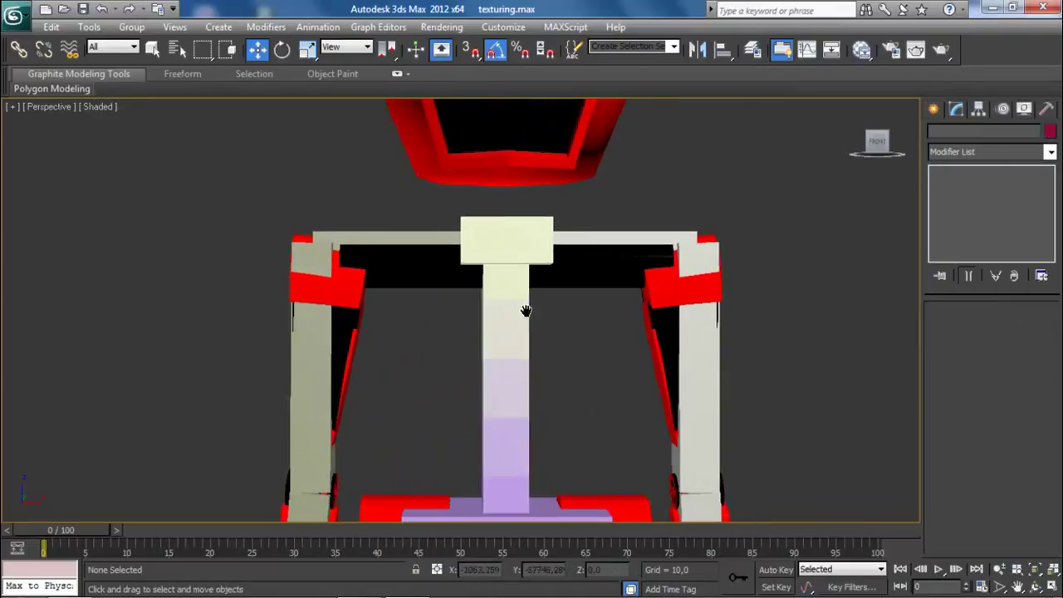
{"action": "middle_click_drag", "start_coordinate": [598, 223], "coordinate": [551, 249]}
{"action": "left_click", "coordinate": [593, 327]}
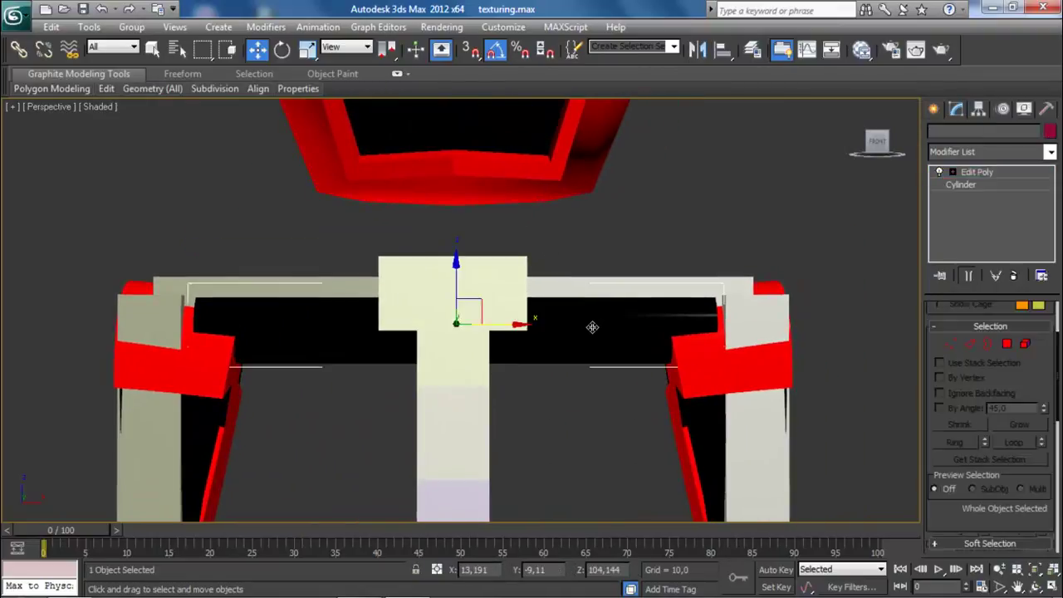
{"action": "scroll", "coordinate": [705, 257], "scroll_direction": "down", "scroll_amount": 4}
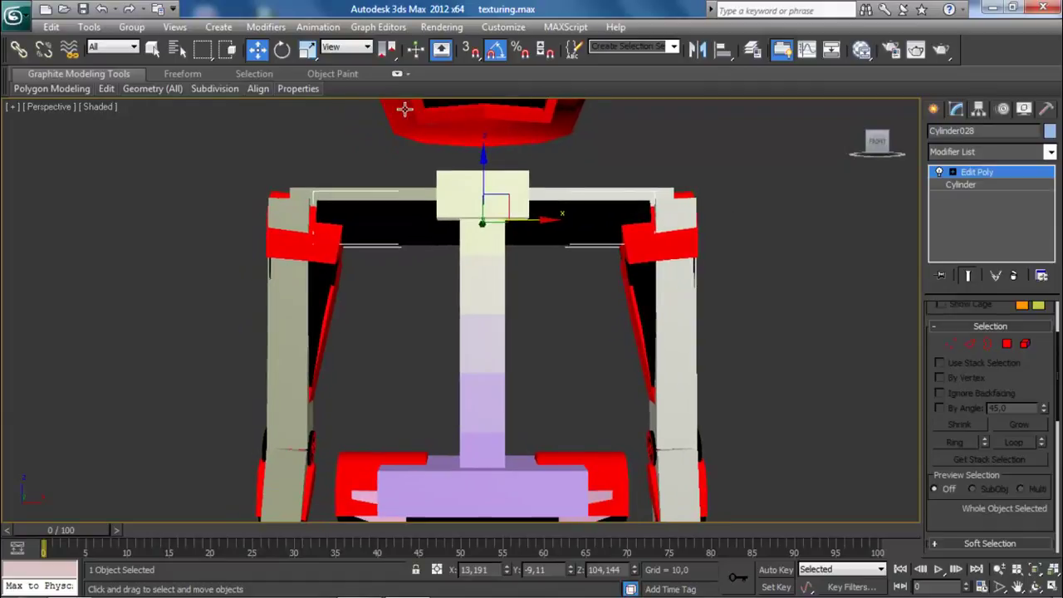
{"action": "left_click", "coordinate": [18, 49]}
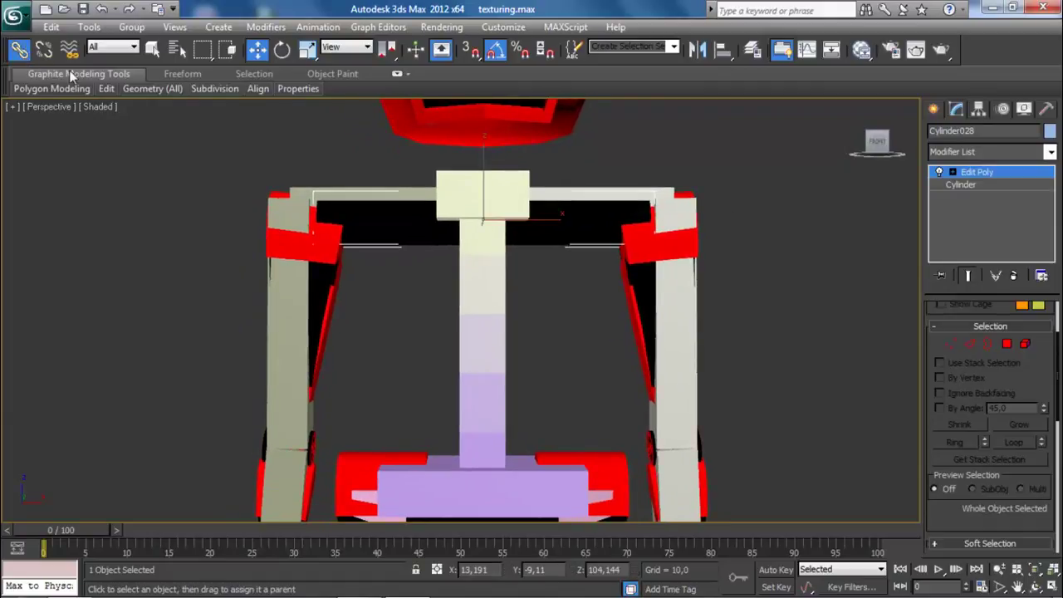
{"action": "left_click_drag", "start_coordinate": [530, 202], "coordinate": [455, 202]}
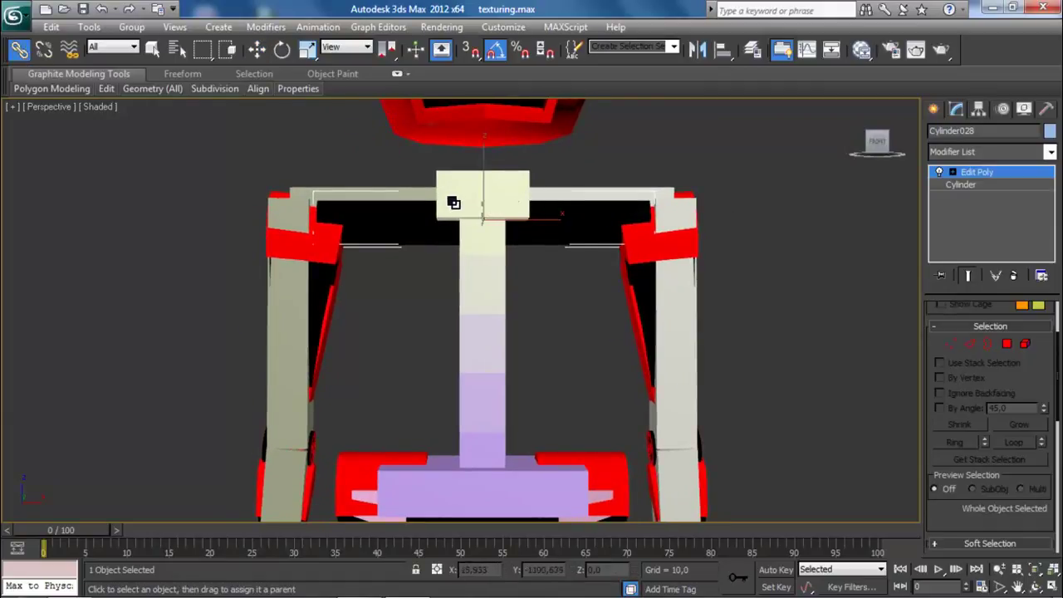
Group the robot's head parts under the name "kepa;a" and link the group to the chest hub
{"action": "middle_click_drag", "start_coordinate": [490, 184], "coordinate": [502, 404]}
{"action": "left_click", "coordinate": [729, 299]}
{"action": "scroll", "coordinate": [730, 309], "scroll_direction": "down", "scroll_amount": 2}
{"action": "left_click_drag", "start_coordinate": [336, 174], "coordinate": [563, 335]}
{"action": "left_click_drag", "start_coordinate": [641, 376], "coordinate": [641, 376]}
{"action": "left_click", "coordinate": [131, 26]}
{"action": "left_click", "coordinate": [143, 42]}
{"action": "type", "text": "kepa;a"}
{"action": "key", "text": "Return"}
{"action": "middle_click_drag", "start_coordinate": [482, 262], "coordinate": [412, 147]}
{"action": "left_click_drag", "start_coordinate": [412, 148], "coordinate": [438, 291]}
Try to link the left arm mesh group "tangan" to the left upper arm bone
{"action": "middle_click_drag", "start_coordinate": [479, 327], "coordinate": [543, 176]}
{"action": "scroll", "coordinate": [493, 233], "scroll_direction": "up", "scroll_amount": 3}
{"action": "middle_click_drag", "start_coordinate": [509, 250], "coordinate": [437, 343]}
{"action": "left_click", "coordinate": [563, 246]}
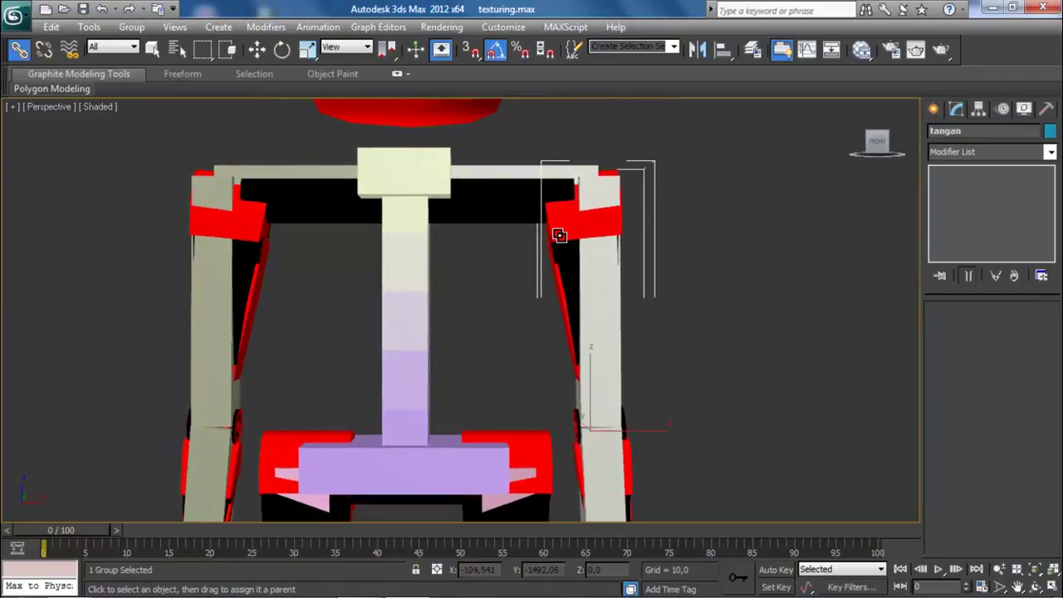
{"action": "left_click_drag", "start_coordinate": [623, 299], "coordinate": [624, 302]}
Select the left arm group by its elbow part and try linking it to the upper arm bone
{"action": "middle_click_drag", "start_coordinate": [576, 351], "coordinate": [300, 227]}
{"action": "scroll", "coordinate": [368, 271], "scroll_direction": "up", "scroll_amount": 4}
{"action": "left_click", "coordinate": [171, 284]}
{"action": "middle_click_drag", "start_coordinate": [237, 269], "coordinate": [515, 307]}
{"action": "scroll", "coordinate": [503, 305], "scroll_direction": "up", "scroll_amount": 2}
{"action": "scroll", "coordinate": [440, 256], "scroll_direction": "down", "scroll_amount": 2}
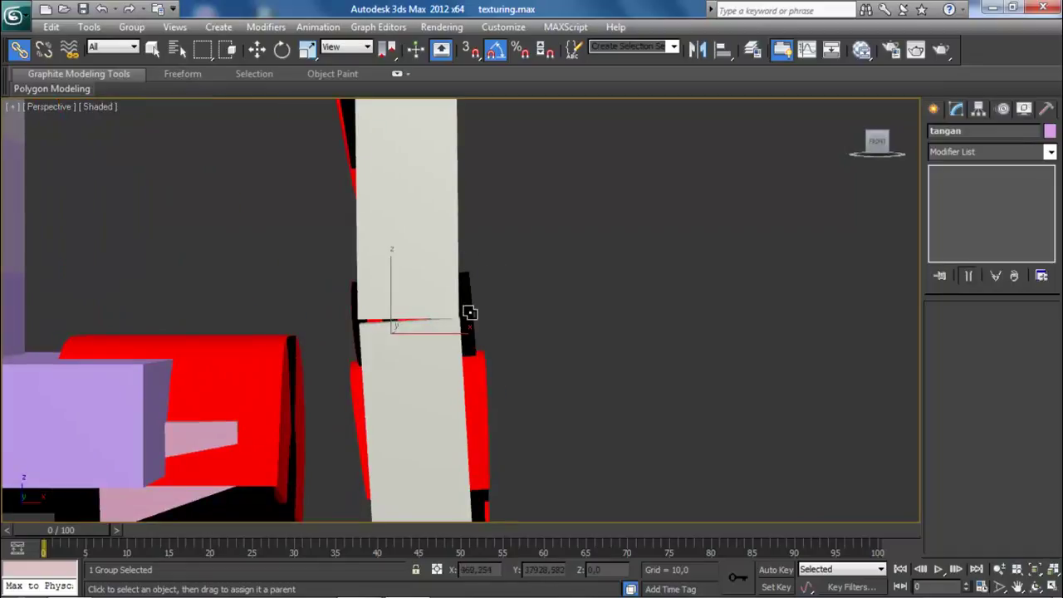
{"action": "middle_click_drag", "start_coordinate": [413, 224], "coordinate": [602, 322]}
{"action": "scroll", "coordinate": [589, 318], "scroll_direction": "up", "scroll_amount": 3}
{"action": "left_click_drag", "start_coordinate": [593, 173], "coordinate": [660, 283]}
{"action": "middle_click_drag", "start_coordinate": [678, 394], "coordinate": [599, 305]}
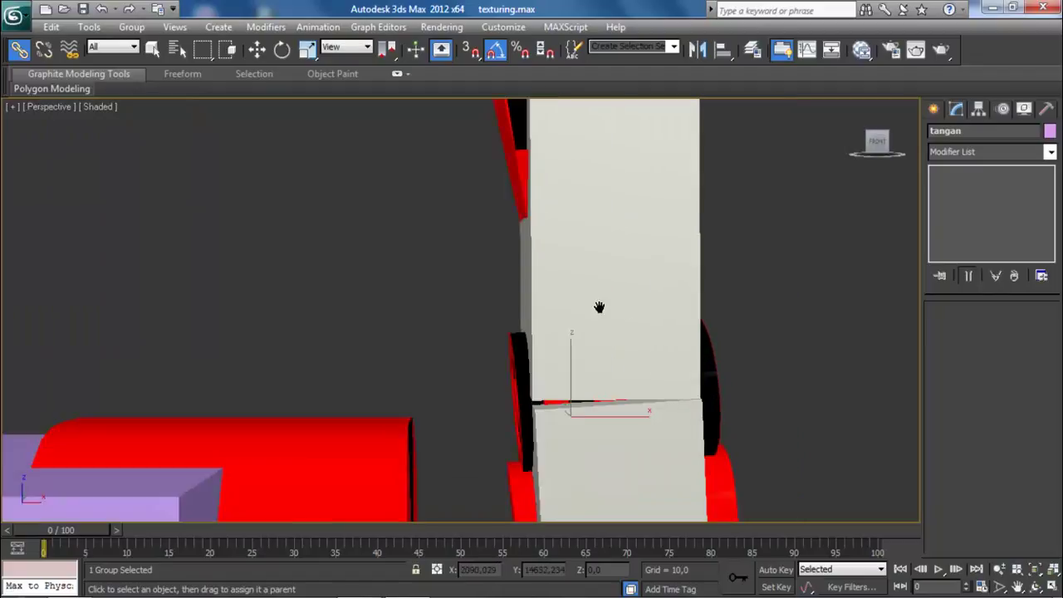
{"action": "scroll", "coordinate": [598, 305], "scroll_direction": "down", "scroll_amount": 4}
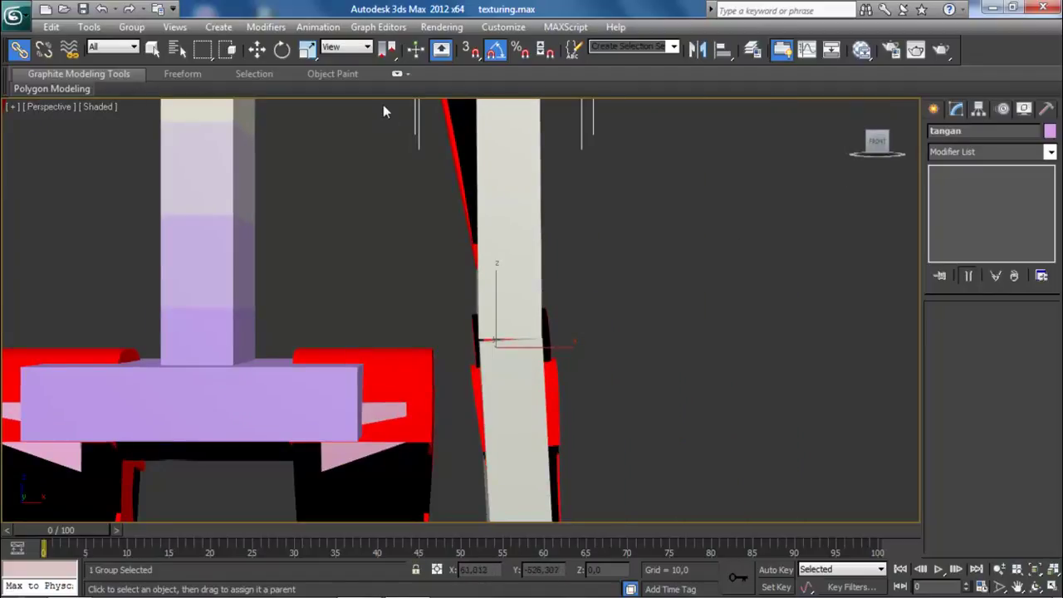
Ungroup the left arm mesh group "tangan" into separate parts
{"action": "left_click", "coordinate": [133, 26]}
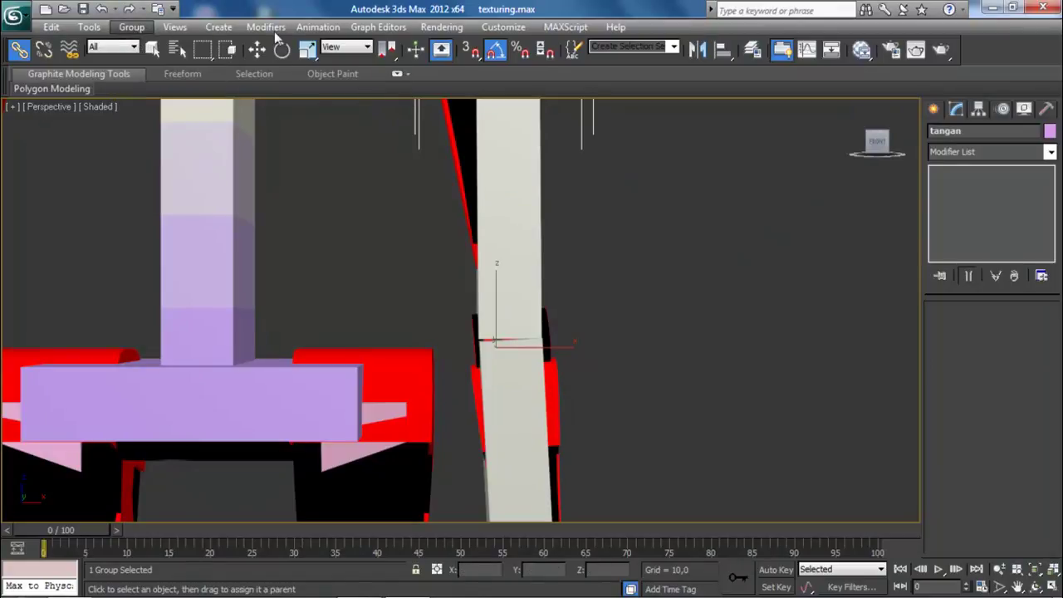
{"action": "left_click", "coordinate": [50, 26]}
{"action": "left_click", "coordinate": [131, 26]}
{"action": "left_click", "coordinate": [152, 61]}
{"action": "left_click", "coordinate": [637, 225]}
Link the left upper arm mesh and the elbow cylinder to the left upper arm bone
{"action": "middle_click_drag", "start_coordinate": [543, 182], "coordinate": [579, 285]}
{"action": "left_click", "coordinate": [508, 165]}
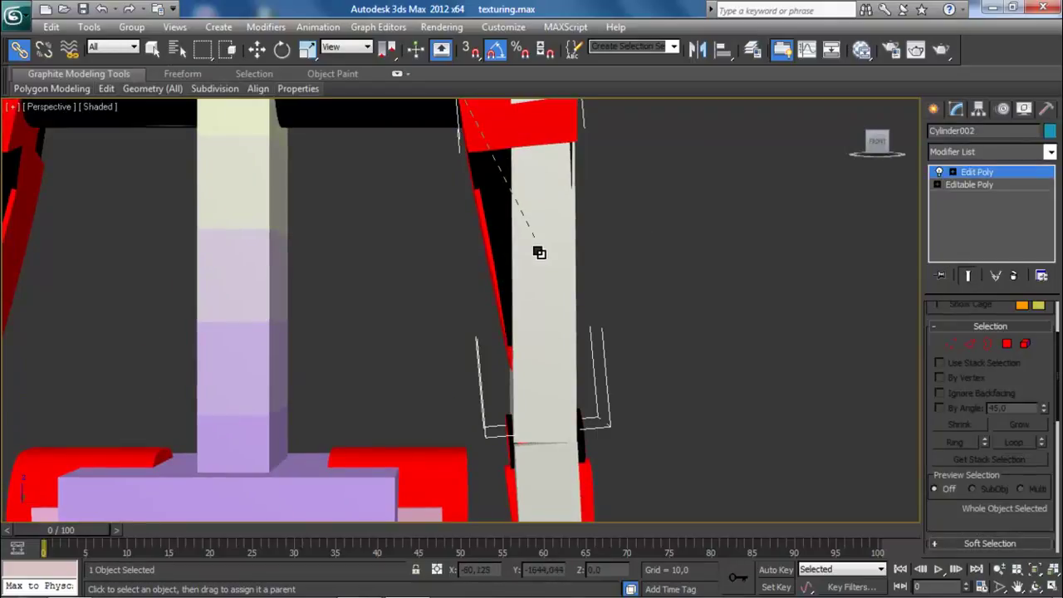
{"action": "middle_click_drag", "start_coordinate": [526, 285], "coordinate": [248, 273]}
{"action": "left_click", "coordinate": [138, 360]}
{"action": "left_click_drag", "start_coordinate": [86, 247], "coordinate": [85, 248]}
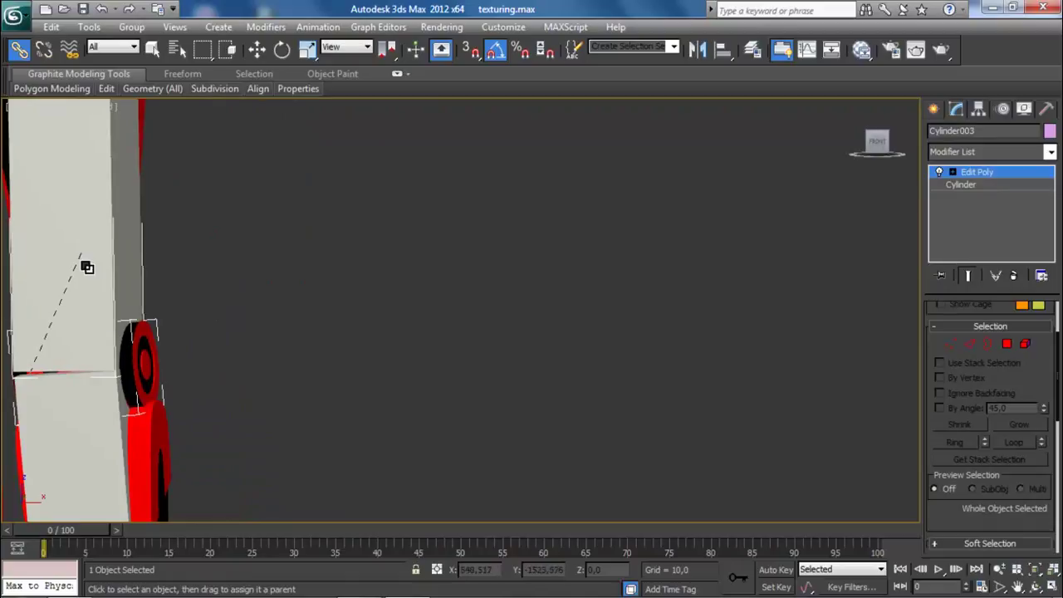
Link the left forearm mesh to the left forearm bone and the left hand mesh to the left palm bone
{"action": "middle_click_drag", "start_coordinate": [126, 370], "coordinate": [139, 217]}
{"action": "left_click", "coordinate": [155, 292]}
{"action": "left_click", "coordinate": [157, 290]}
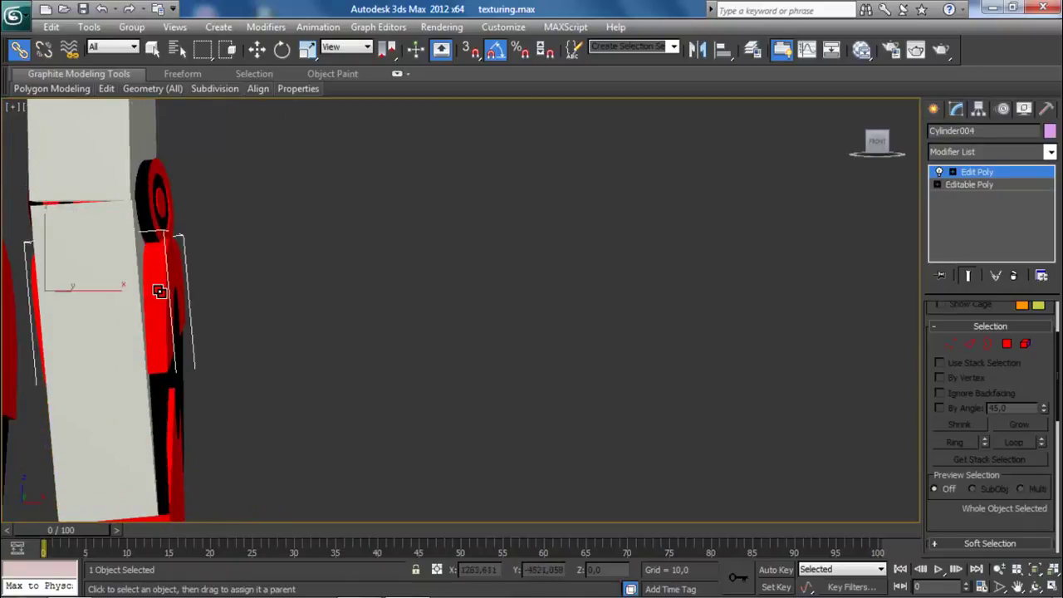
{"action": "left_click_drag", "start_coordinate": [96, 238], "coordinate": [95, 238]}
{"action": "middle_click_drag", "start_coordinate": [134, 322], "coordinate": [268, 157]}
{"action": "middle_click_drag", "start_coordinate": [236, 319], "coordinate": [311, 93]}
{"action": "left_click", "coordinate": [346, 322]}
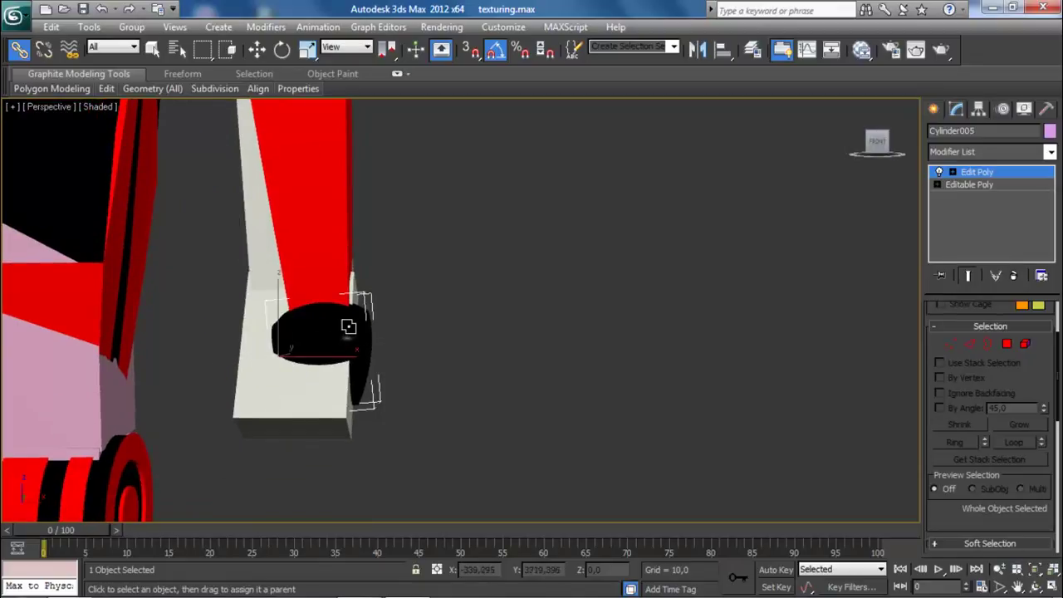
{"action": "left_click_drag", "start_coordinate": [282, 373], "coordinate": [274, 385]}
Ungroup the right arm mesh group "tangan001" into separate parts
{"action": "middle_click_drag", "start_coordinate": [225, 290], "coordinate": [263, 301]}
{"action": "scroll", "coordinate": [263, 302], "scroll_direction": "down", "scroll_amount": 4}
{"action": "middle_click_drag", "start_coordinate": [158, 208], "coordinate": [421, 315]}
{"action": "middle_click_drag", "start_coordinate": [274, 172], "coordinate": [434, 415]}
{"action": "middle_click_drag", "start_coordinate": [472, 316], "coordinate": [420, 351]}
{"action": "scroll", "coordinate": [420, 351], "scroll_direction": "up", "scroll_amount": 4}
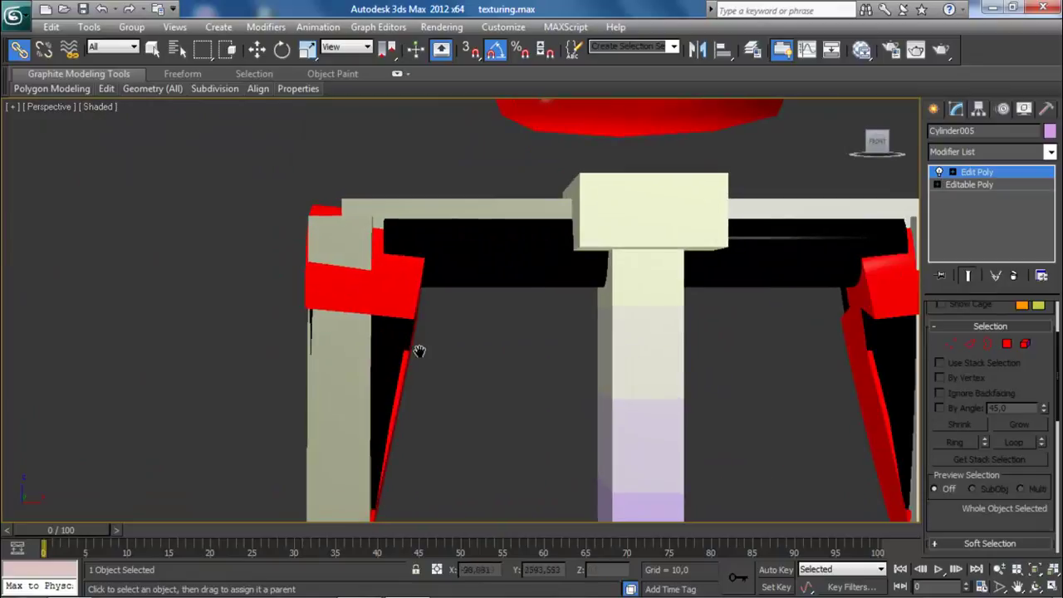
{"action": "left_click", "coordinate": [402, 313]}
{"action": "left_click", "coordinate": [401, 312]}
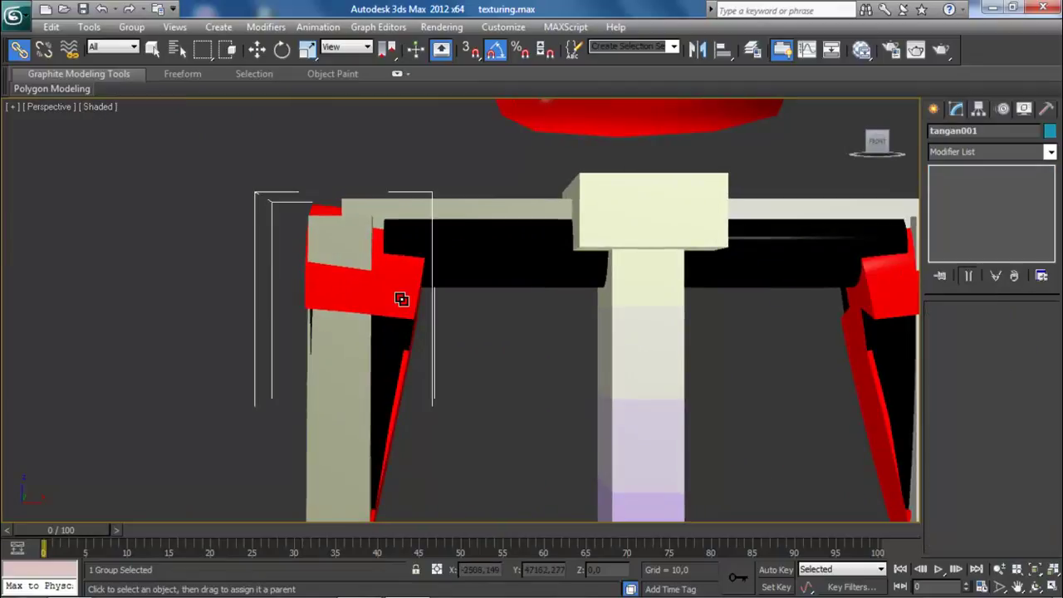
{"action": "left_click", "coordinate": [132, 27]}
{"action": "left_click", "coordinate": [152, 63]}
{"action": "left_click", "coordinate": [285, 291]}
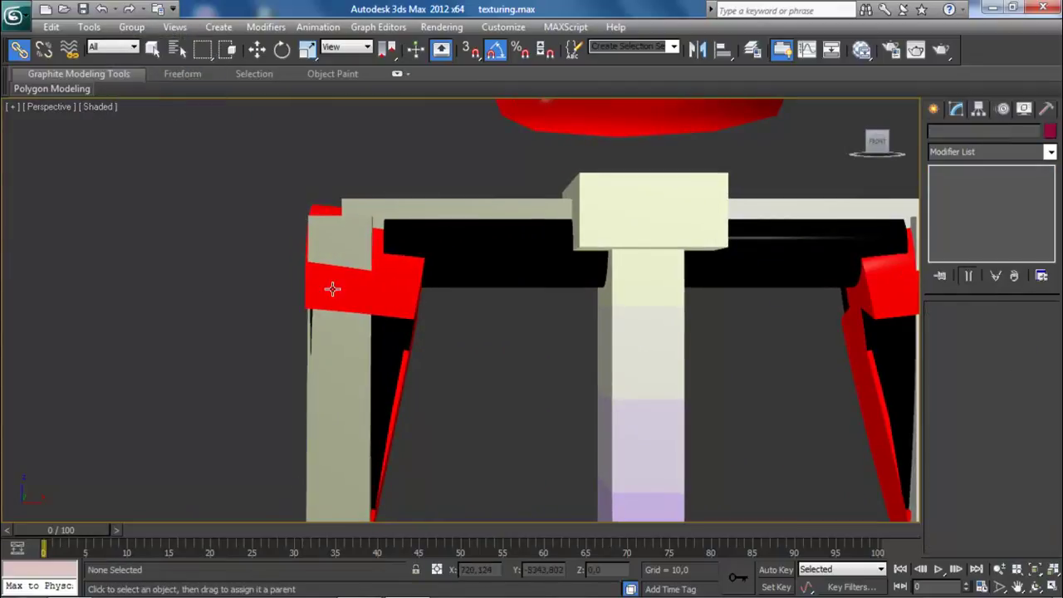
Link the right upper arm mesh and the elbow cylinder to the right upper arm bone
{"action": "left_click", "coordinate": [380, 286]}
{"action": "left_click_drag", "start_coordinate": [332, 385], "coordinate": [333, 388]}
{"action": "middle_click_drag", "start_coordinate": [363, 399], "coordinate": [432, 110]}
{"action": "middle_click_drag", "start_coordinate": [419, 239], "coordinate": [421, 190]}
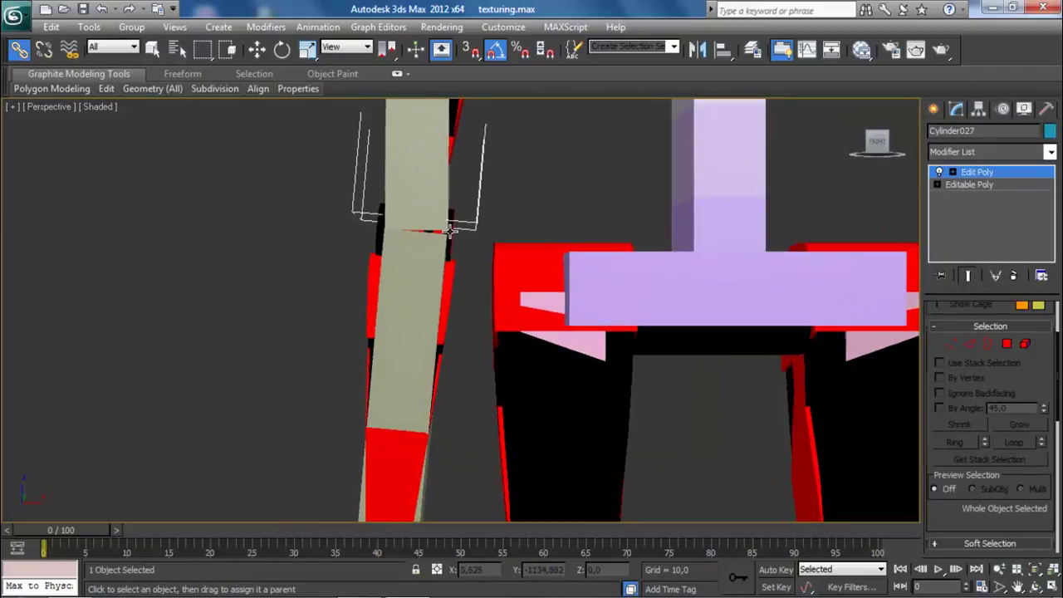
{"action": "left_click", "coordinate": [449, 230]}
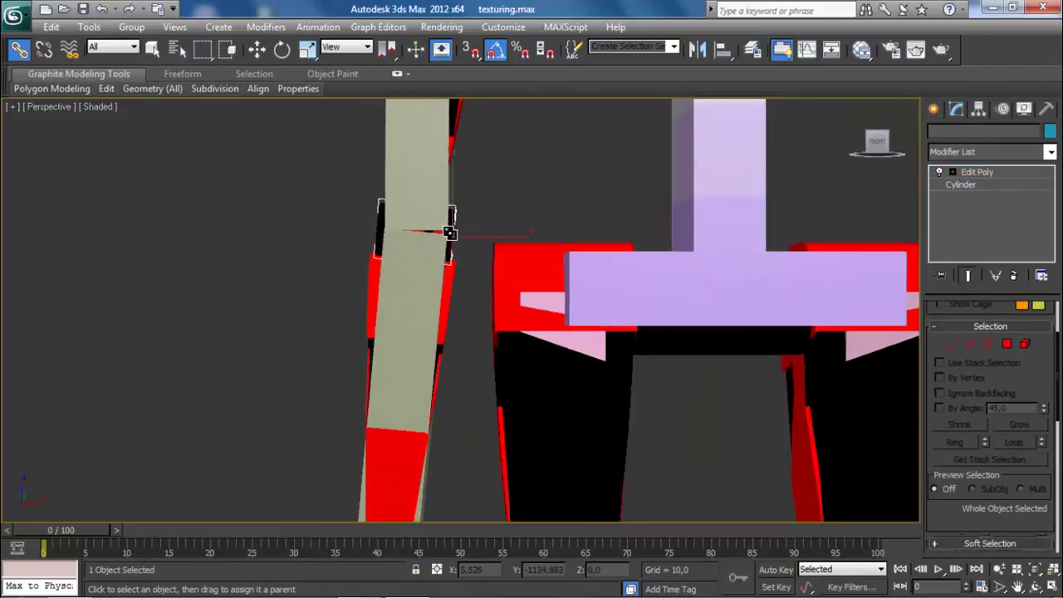
Link the right forearm mesh to the right forearm bone and the right hand mesh to the right palm bone
{"action": "left_click", "coordinate": [373, 287]}
{"action": "left_click_drag", "start_coordinate": [415, 332], "coordinate": [412, 339]}
{"action": "middle_click_drag", "start_coordinate": [410, 370], "coordinate": [401, 161]}
{"action": "left_click", "coordinate": [380, 370]}
{"action": "left_click", "coordinate": [380, 368]}
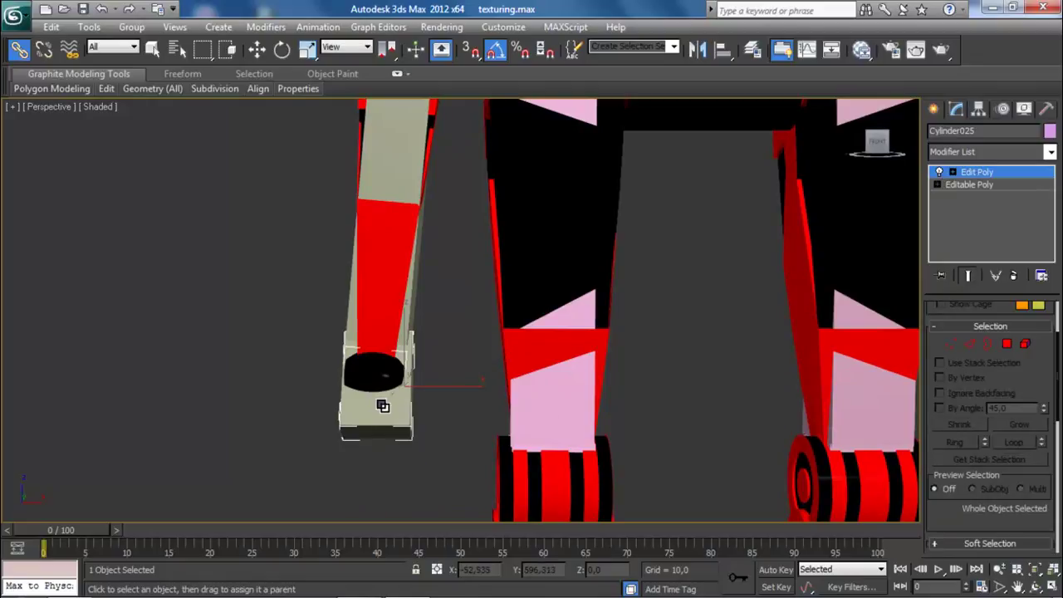
Try to link the right leg mesh group "kaki2" to the right thigh bone
{"action": "middle_click_drag", "start_coordinate": [519, 216], "coordinate": [410, 372]}
{"action": "left_click", "coordinate": [377, 219]}
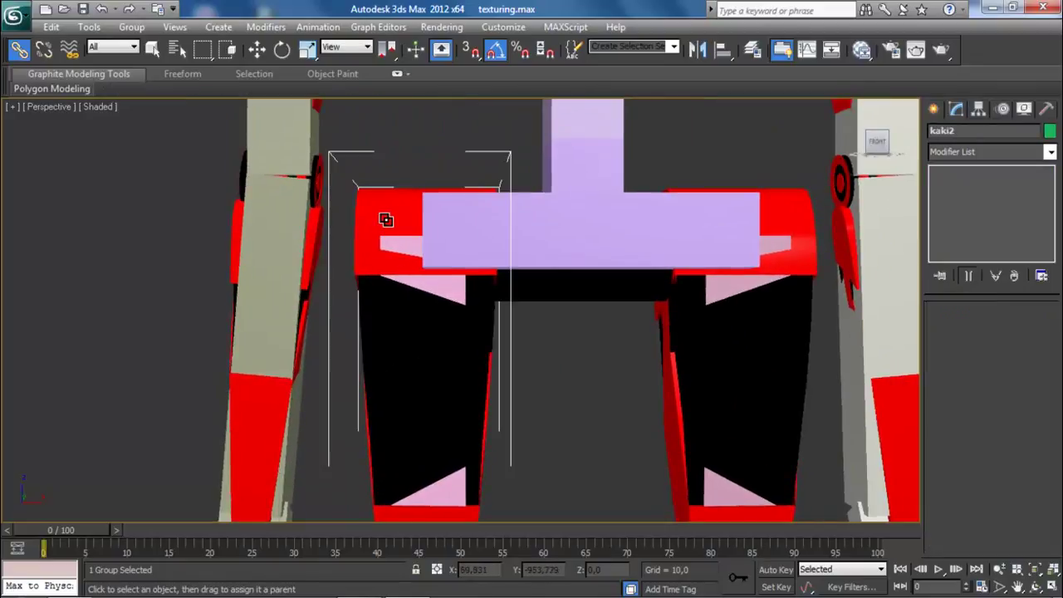
{"action": "left_click_drag", "start_coordinate": [407, 251], "coordinate": [402, 243]}
{"action": "middle_click_drag", "start_coordinate": [437, 436], "coordinate": [430, 127]}
{"action": "scroll", "coordinate": [450, 249], "scroll_direction": "up", "scroll_amount": 3}
{"action": "middle_click_drag", "start_coordinate": [451, 249], "coordinate": [377, 102]}
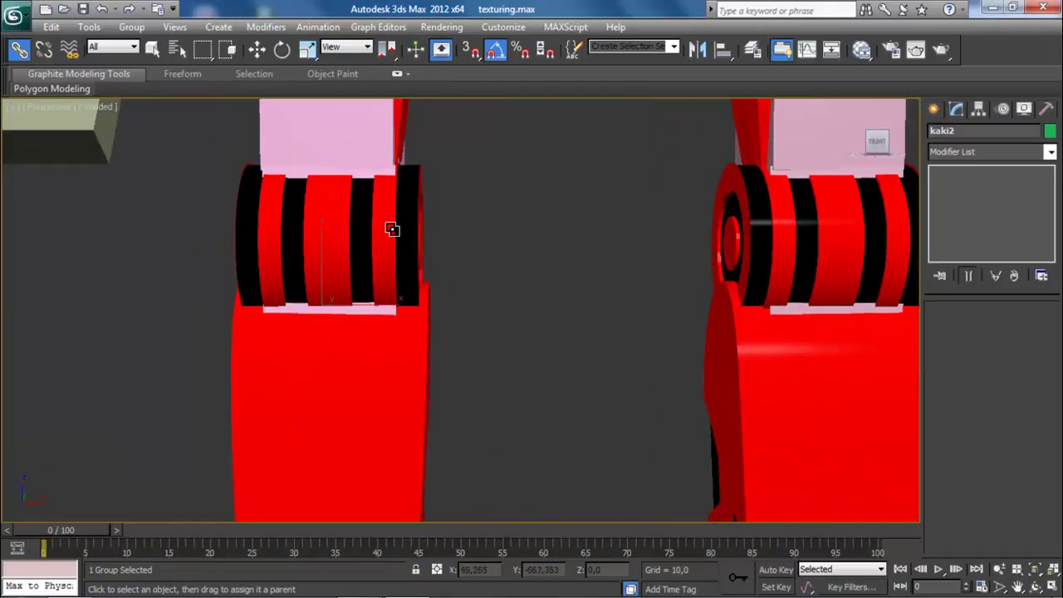
Ungroup the right leg mesh group "kaki2" into separate parts
{"action": "scroll", "coordinate": [440, 249], "scroll_direction": "down", "scroll_amount": 3}
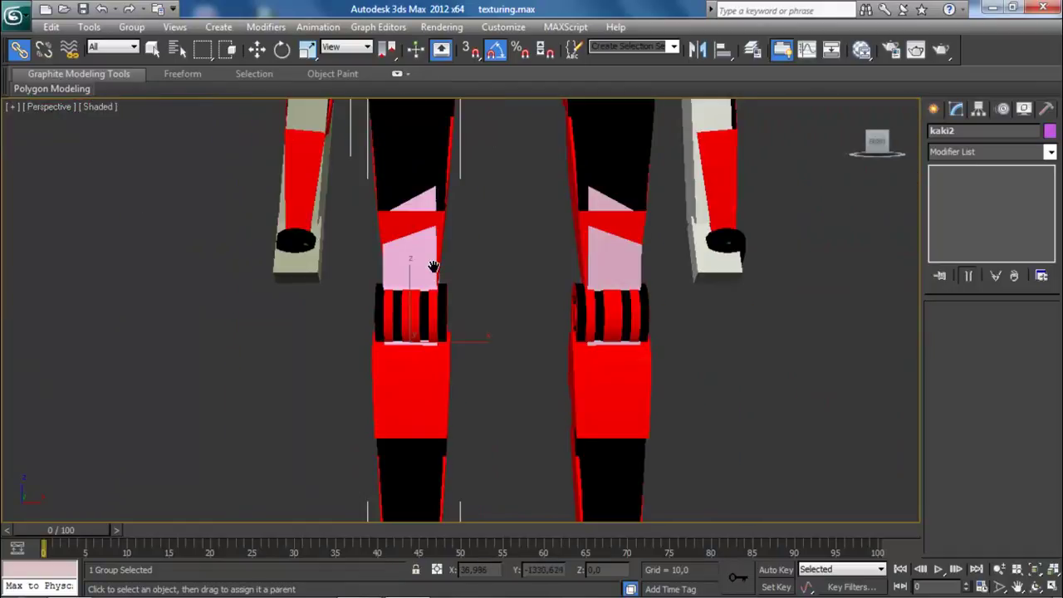
{"action": "scroll", "coordinate": [436, 270], "scroll_direction": "up", "scroll_amount": 2}
{"action": "left_click", "coordinate": [140, 27]}
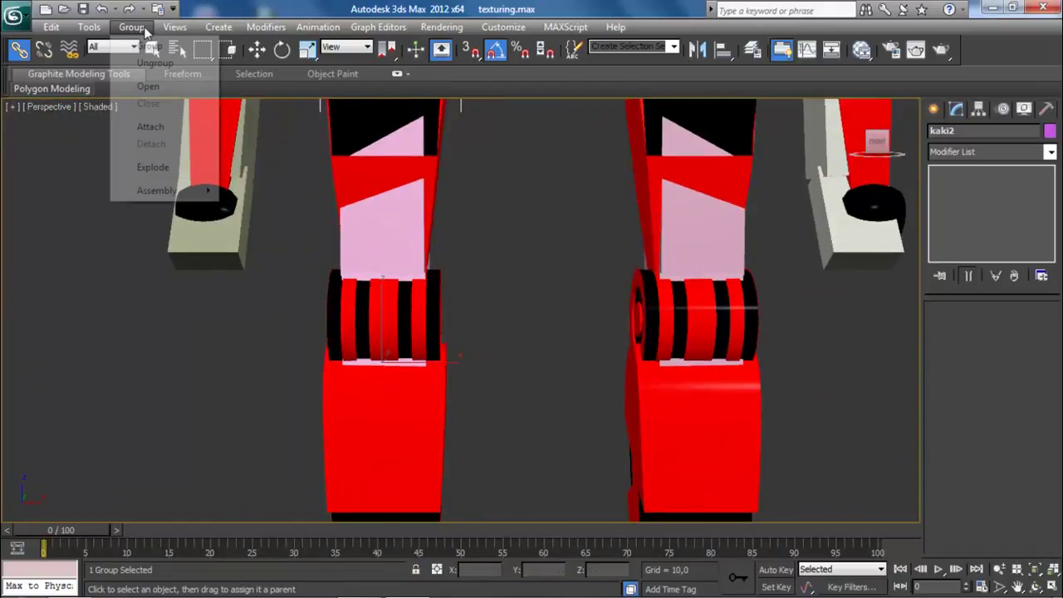
{"action": "left_click", "coordinate": [164, 67]}
{"action": "middle_click_drag", "start_coordinate": [561, 229], "coordinate": [559, 353]}
{"action": "left_click", "coordinate": [560, 354]}
Link the right thigh mesh and the right knee cylinder to the right thigh bone
{"action": "middle_click_drag", "start_coordinate": [434, 176], "coordinate": [450, 343]}
{"action": "left_click", "coordinate": [373, 264]}
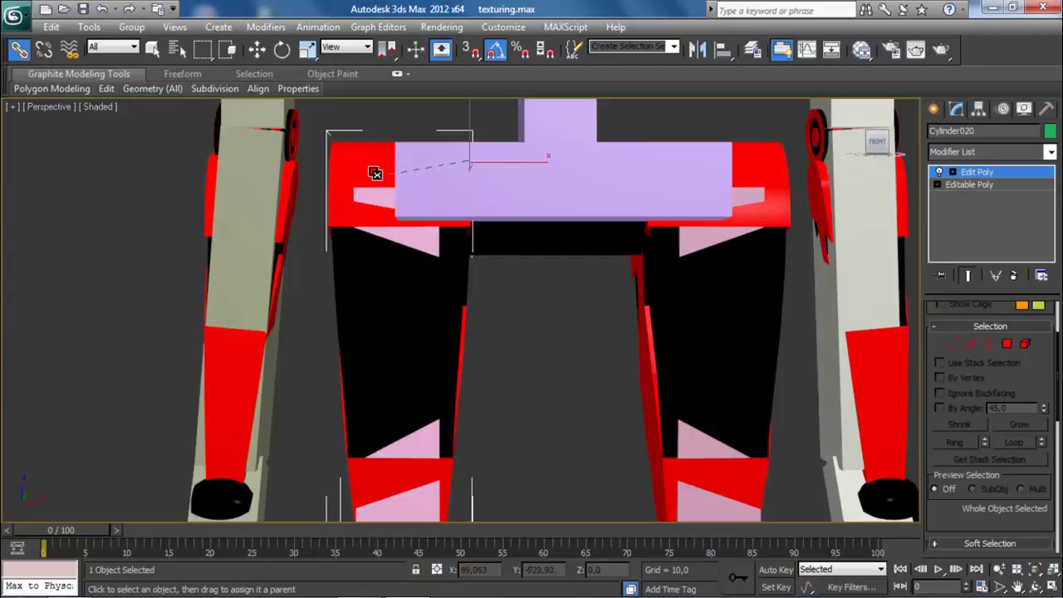
{"action": "left_click_drag", "start_coordinate": [380, 190], "coordinate": [379, 190]}
{"action": "middle_click_drag", "start_coordinate": [451, 313], "coordinate": [357, 110]}
{"action": "left_click", "coordinate": [351, 372]}
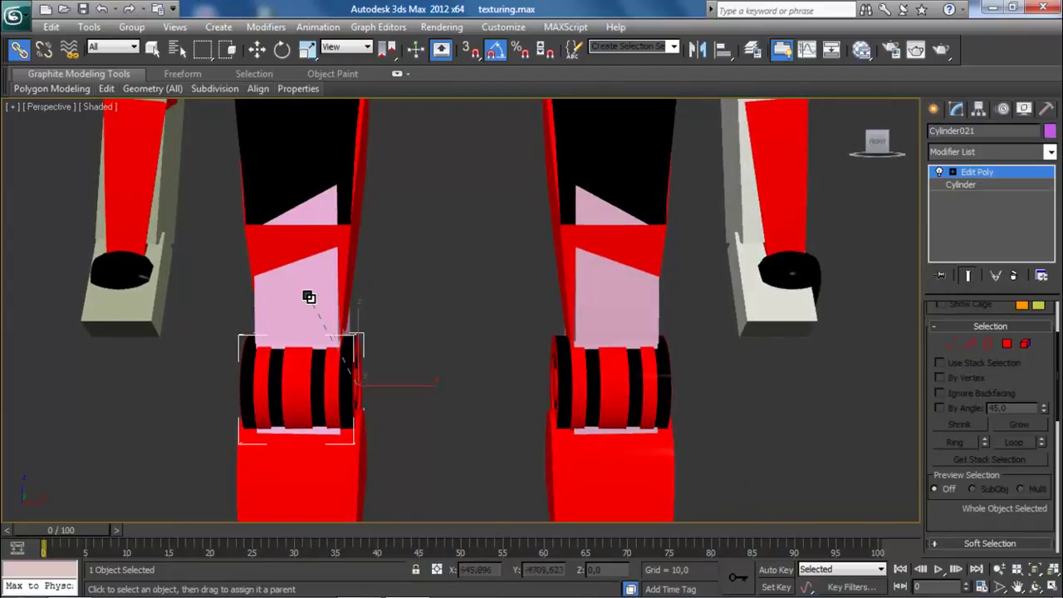
Link the right shin mesh to the right calf bone
{"action": "middle_click_drag", "start_coordinate": [382, 402], "coordinate": [418, 274]}
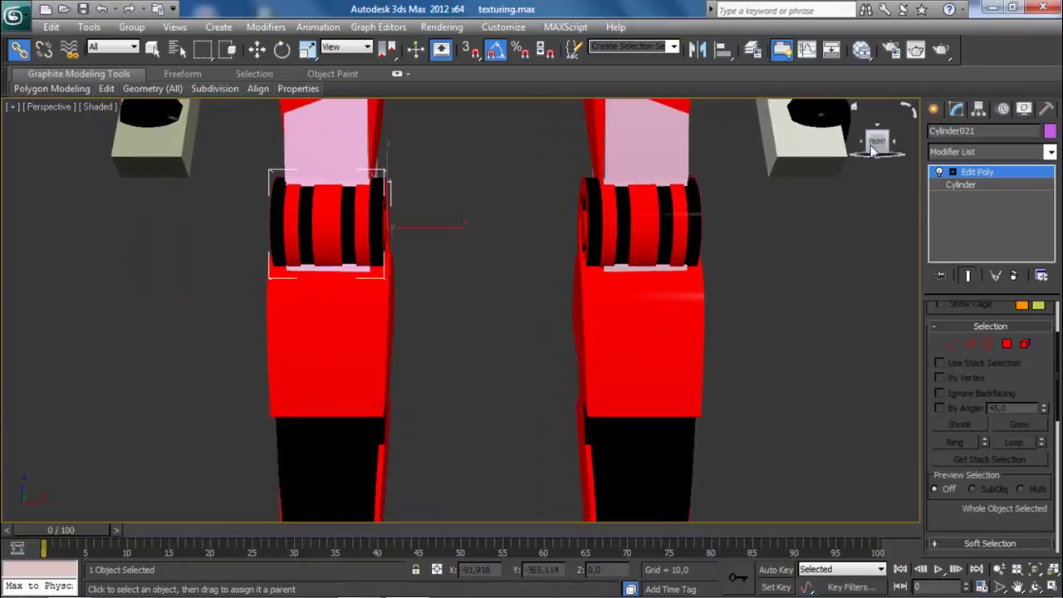
{"action": "left_click_drag", "start_coordinate": [846, 143], "coordinate": [869, 155]}
{"action": "middle_click_drag", "start_coordinate": [557, 257], "coordinate": [586, 64]}
{"action": "left_click", "coordinate": [401, 167]}
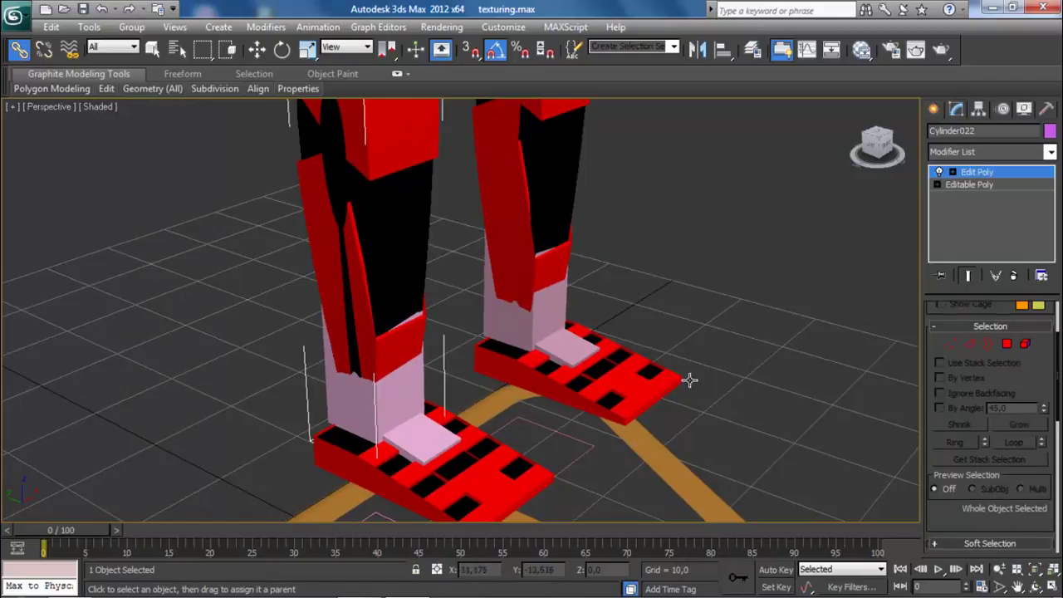
Group the two mesh parts of the right foot under the name "telapak"
{"action": "mouse_move", "coordinate": [892, 159]}
{"action": "left_mouse_down"}
{"action": "mouse_move", "coordinate": [911, 178]}
{"action": "mouse_move", "coordinate": [913, 156]}
{"action": "left_mouse_up"}
{"action": "middle_click_drag", "start_coordinate": [719, 308], "coordinate": [821, 139], "text": "alt"}
{"action": "scroll", "coordinate": [883, 225], "scroll_direction": "up", "scroll_amount": 4}
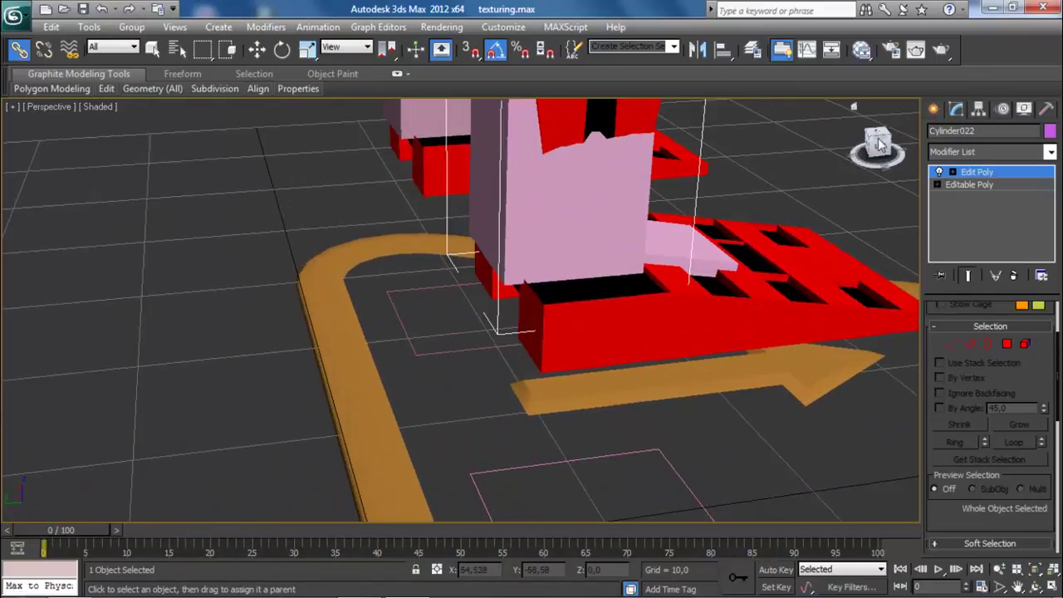
{"action": "left_click_drag", "start_coordinate": [882, 142], "coordinate": [878, 143]}
{"action": "left_click", "coordinate": [833, 178]}
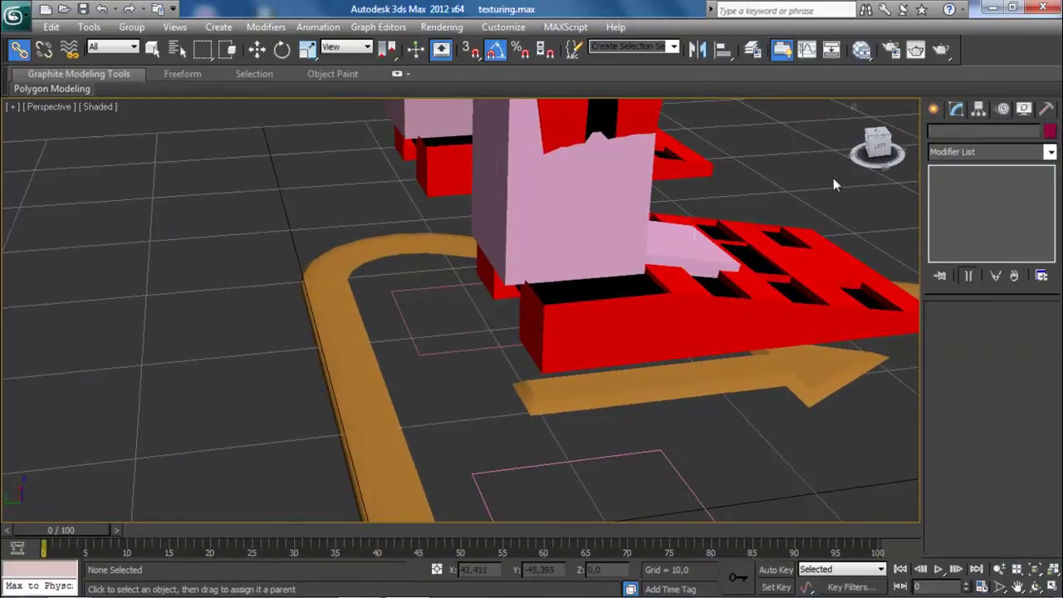
{"action": "left_click", "coordinate": [688, 284]}
{"action": "left_click_drag", "start_coordinate": [848, 158], "coordinate": [768, 214]}
{"action": "left_click", "coordinate": [622, 341], "text": "ctrl"}
{"action": "left_click", "coordinate": [132, 27]}
{"action": "left_click", "coordinate": [149, 41]}
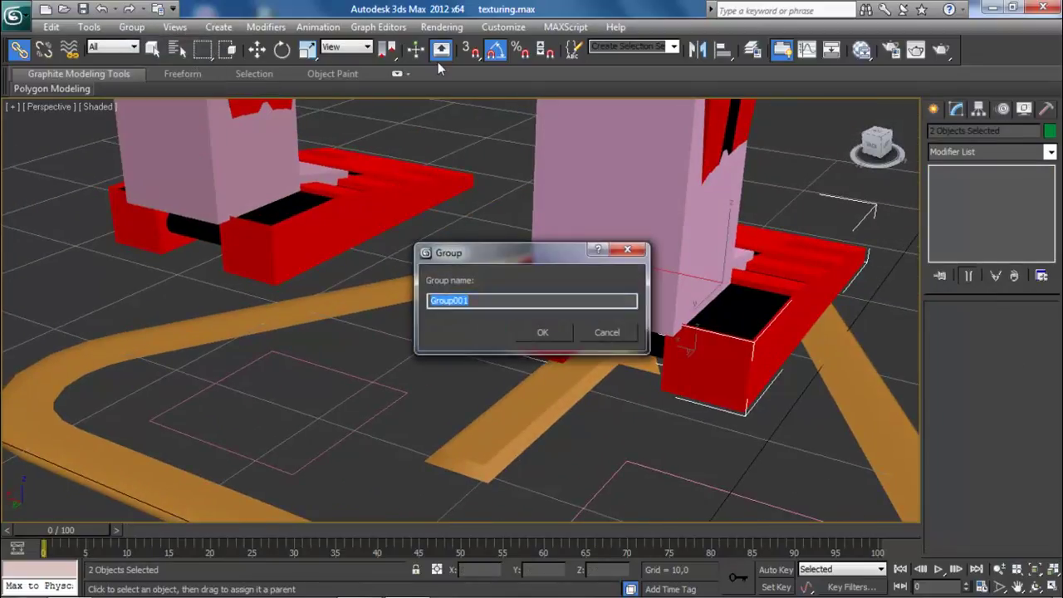
{"action": "type", "text": "telapak"}
{"action": "key", "text": "Return"}
Link the right foot group "telapak" to the right foot bone
{"action": "left_click", "coordinate": [859, 153]}
{"action": "left_click_drag", "start_coordinate": [885, 143], "coordinate": [872, 134]}
{"action": "left_click", "coordinate": [737, 283]}
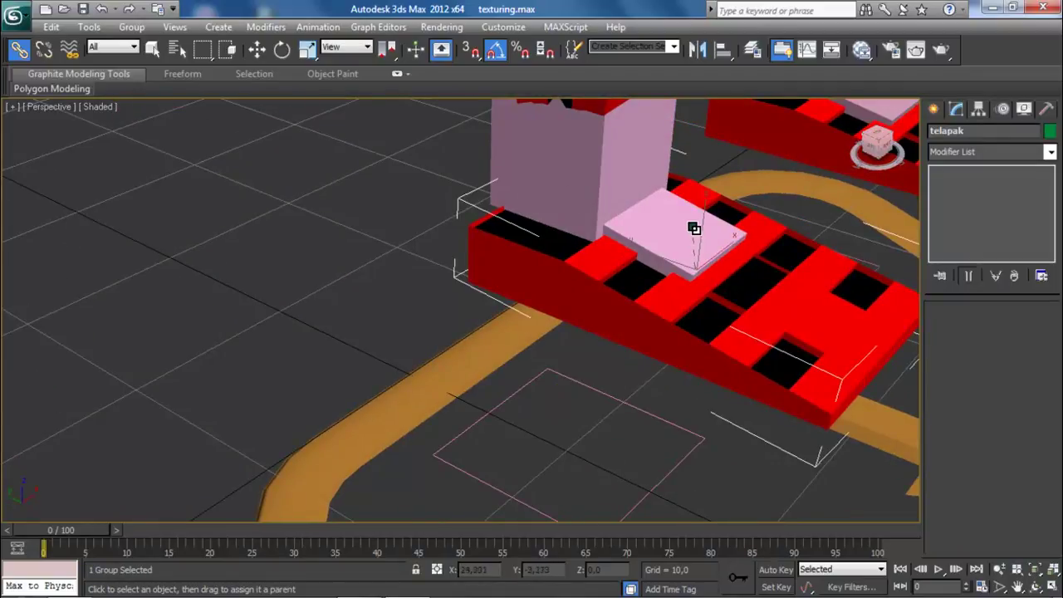
{"action": "left_click_drag", "start_coordinate": [693, 228], "coordinate": [673, 178]}
{"action": "middle_click_drag", "start_coordinate": [673, 177], "coordinate": [671, 356]}
{"action": "left_click_drag", "start_coordinate": [645, 224], "coordinate": [614, 313]}
Ungroup the left leg mesh group "kaki" into separate parts
{"action": "middle_click_drag", "start_coordinate": [707, 355], "coordinate": [429, 387]}
{"action": "left_click", "coordinate": [785, 381]}
{"action": "left_click_drag", "start_coordinate": [877, 144], "coordinate": [967, 153]}
{"action": "middle_click_drag", "start_coordinate": [191, 382], "coordinate": [802, 185]}
{"action": "scroll", "coordinate": [750, 241], "scroll_direction": "up", "scroll_amount": 3}
{"action": "left_click", "coordinate": [712, 270]}
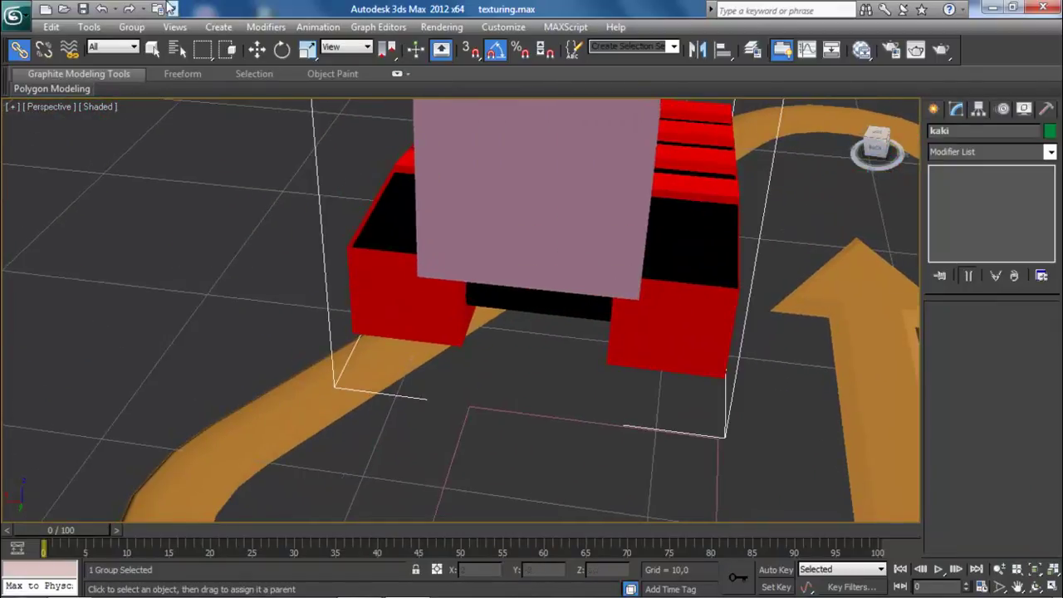
{"action": "left_click", "coordinate": [132, 26]}
{"action": "left_click", "coordinate": [141, 58]}
{"action": "left_click", "coordinate": [146, 128]}
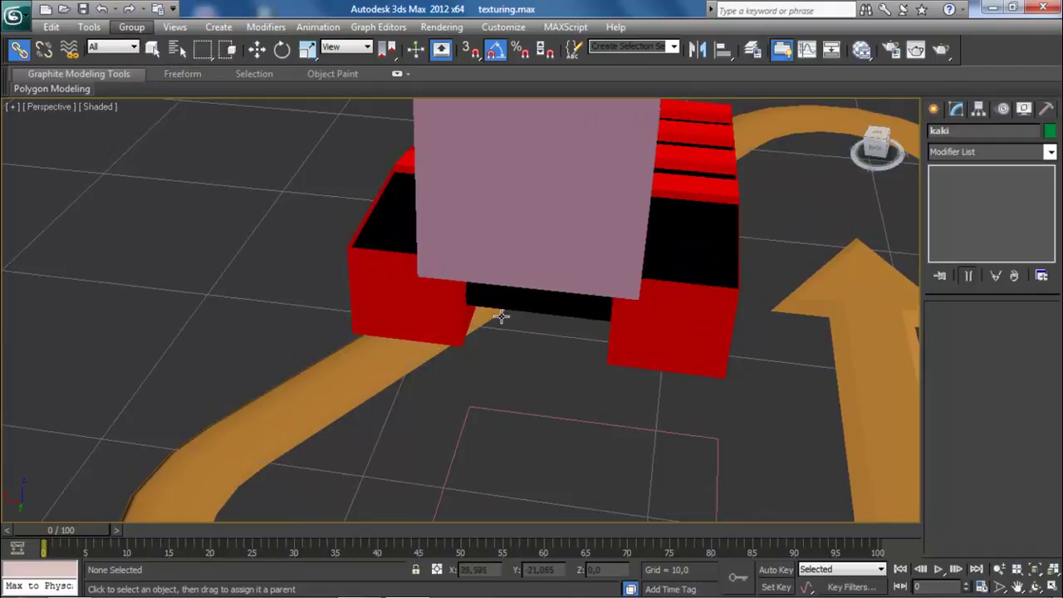
Group the two mesh parts of the left foot under the name "telapak"
{"action": "left_click", "coordinate": [531, 301]}
{"action": "left_click", "coordinate": [668, 304], "text": "ctrl"}
{"action": "left_click", "coordinate": [131, 26]}
{"action": "left_click", "coordinate": [141, 42]}
{"action": "type", "text": "telapak"}
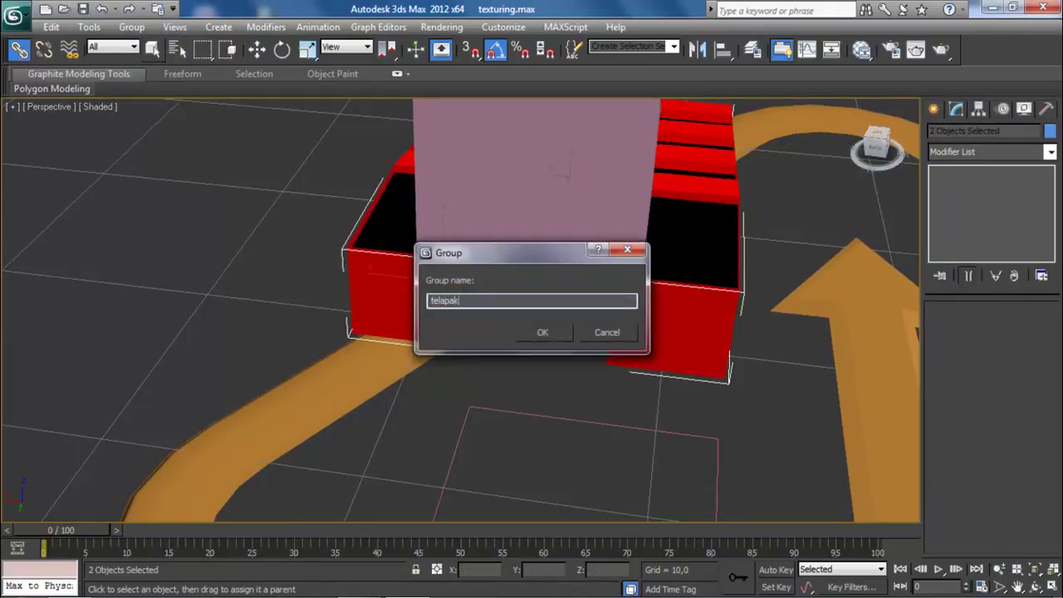
{"action": "key", "text": "Return"}
Link the left foot group "telapak" to the left foot bone and the left shin mesh to the left calf bone
{"action": "scroll", "coordinate": [415, 178], "scroll_direction": "down", "scroll_amount": 3}
{"action": "middle_click_drag", "start_coordinate": [416, 186], "coordinate": [389, 238]}
{"action": "left_click_drag", "start_coordinate": [881, 146], "coordinate": [811, 180]}
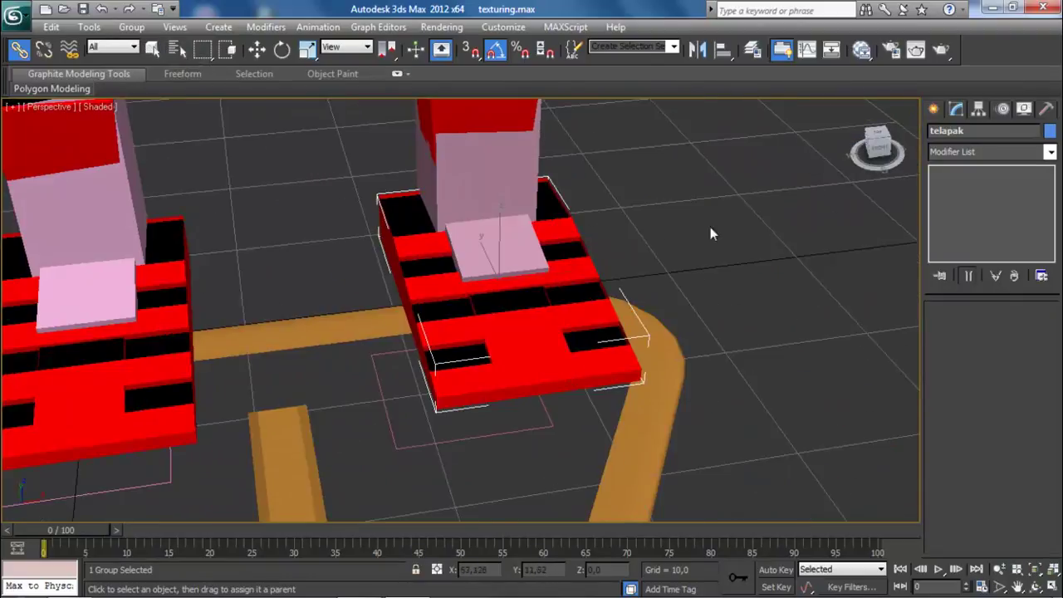
{"action": "middle_click_drag", "start_coordinate": [502, 249], "coordinate": [493, 346], "text": "alt"}
{"action": "left_click", "coordinate": [504, 227]}
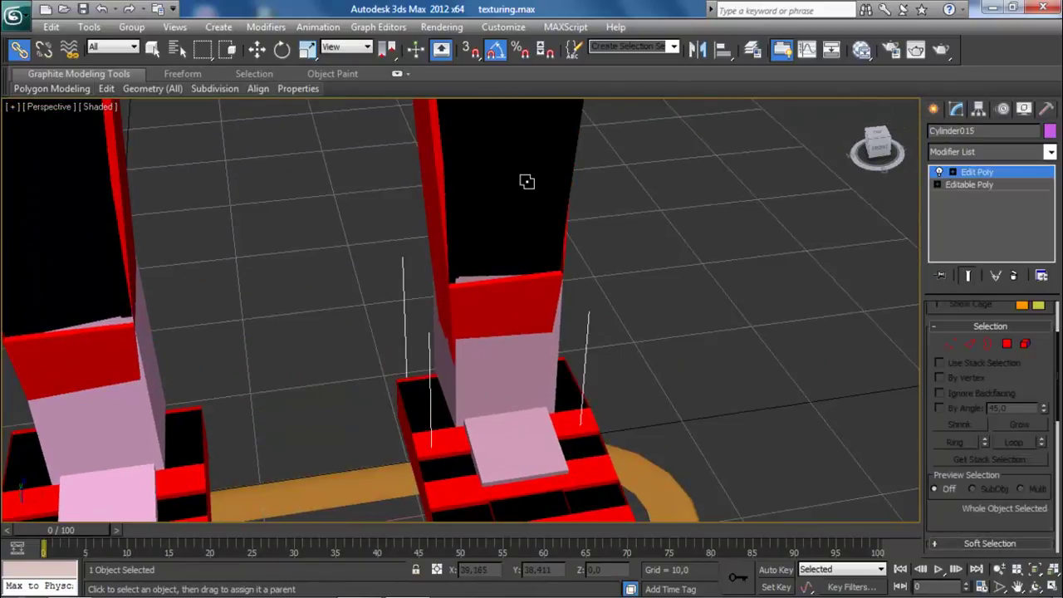
Link the left knee cylinder and the left thigh mesh to the left thigh bone
{"action": "middle_click_drag", "start_coordinate": [548, 237], "coordinate": [570, 337]}
{"action": "middle_click_drag", "start_coordinate": [565, 265], "coordinate": [566, 362]}
{"action": "middle_click_drag", "start_coordinate": [557, 289], "coordinate": [557, 365]}
{"action": "left_click", "coordinate": [568, 347]}
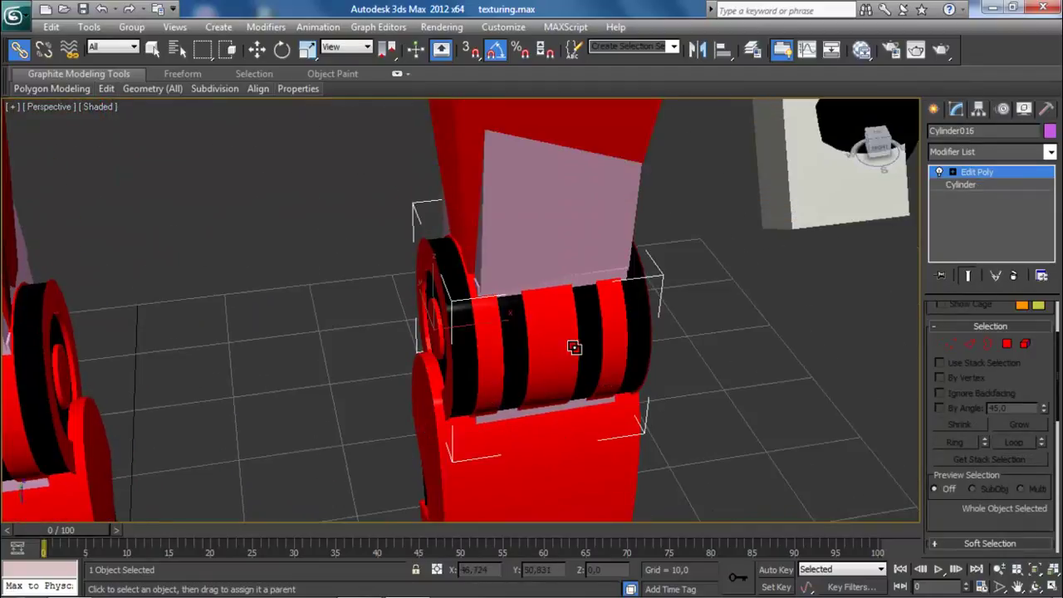
{"action": "scroll", "coordinate": [559, 173], "scroll_direction": "down", "scroll_amount": 5}
{"action": "middle_click_drag", "start_coordinate": [560, 173], "coordinate": [556, 311]}
{"action": "scroll", "coordinate": [559, 332], "scroll_direction": "up", "scroll_amount": 3}
{"action": "left_click", "coordinate": [529, 152]}
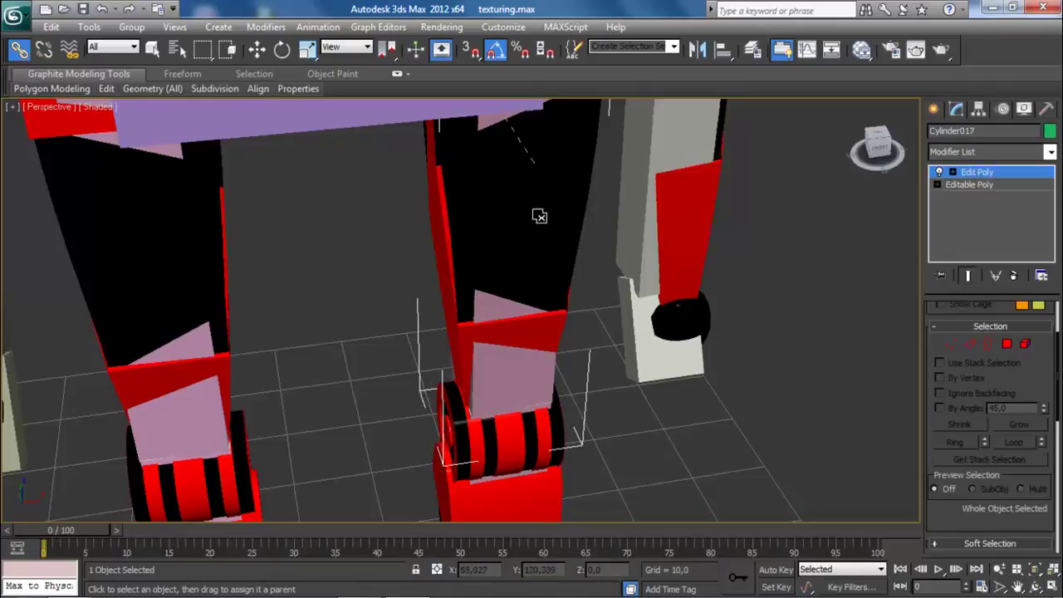
Unhide all hidden objects in the scene from a front view of the robot
{"action": "scroll", "coordinate": [547, 366], "scroll_direction": "down", "scroll_amount": 3}
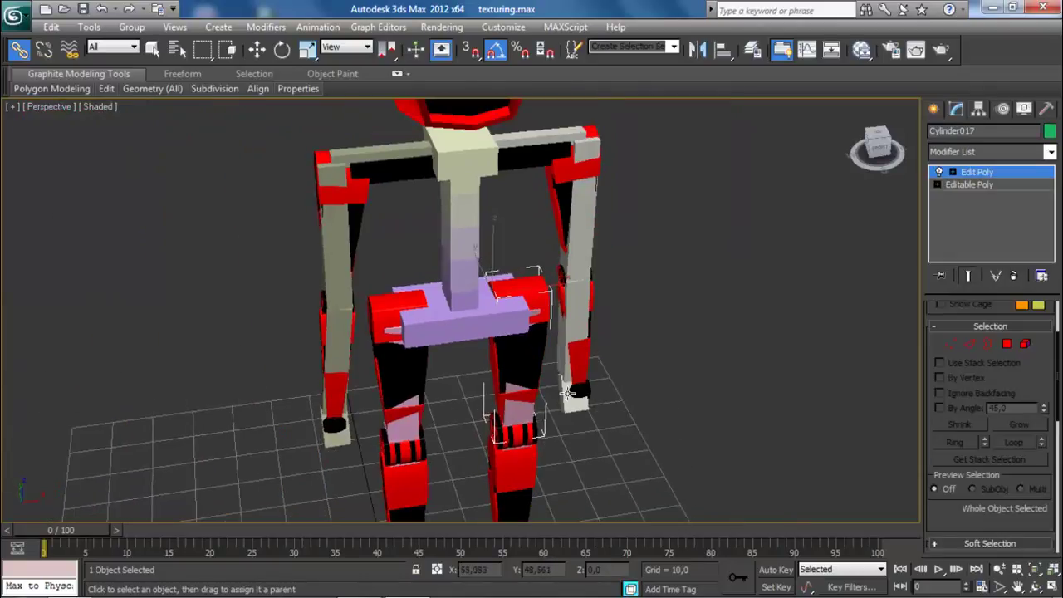
{"action": "left_click", "coordinate": [881, 144]}
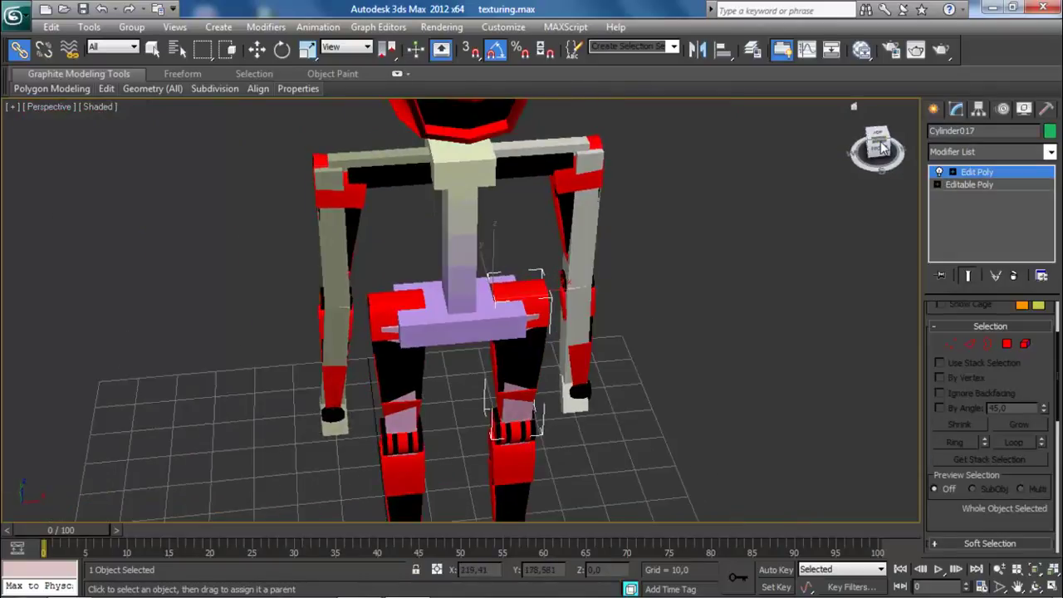
{"action": "right_click", "coordinate": [696, 171]}
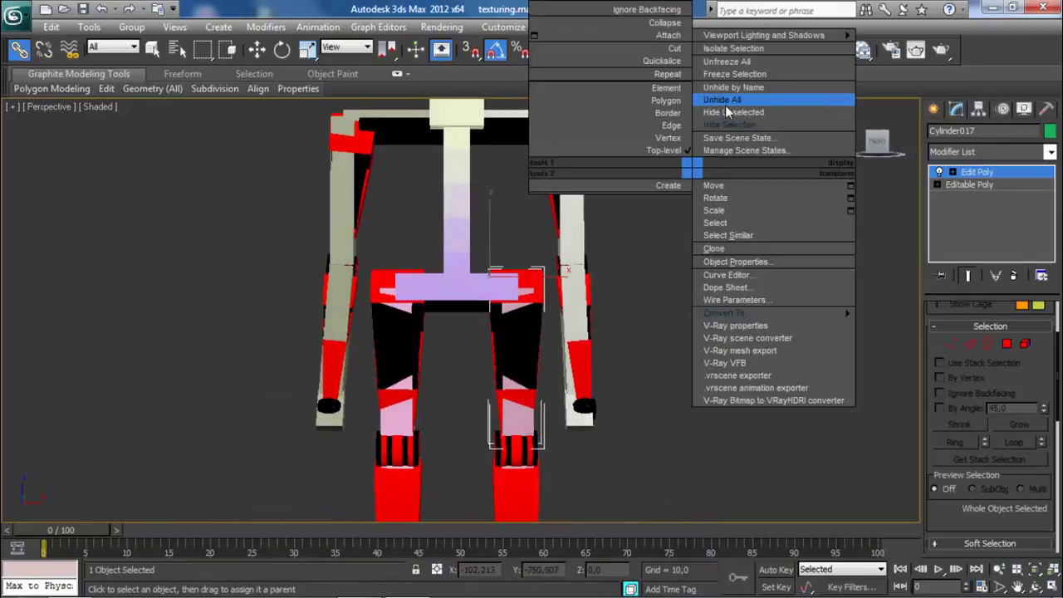
{"action": "left_click", "coordinate": [724, 108]}
Link the torso mesh to the ribcage bone at the top of the spine
{"action": "middle_click_drag", "start_coordinate": [530, 195], "coordinate": [531, 325]}
{"action": "scroll", "coordinate": [531, 325], "scroll_direction": "up", "scroll_amount": 3}
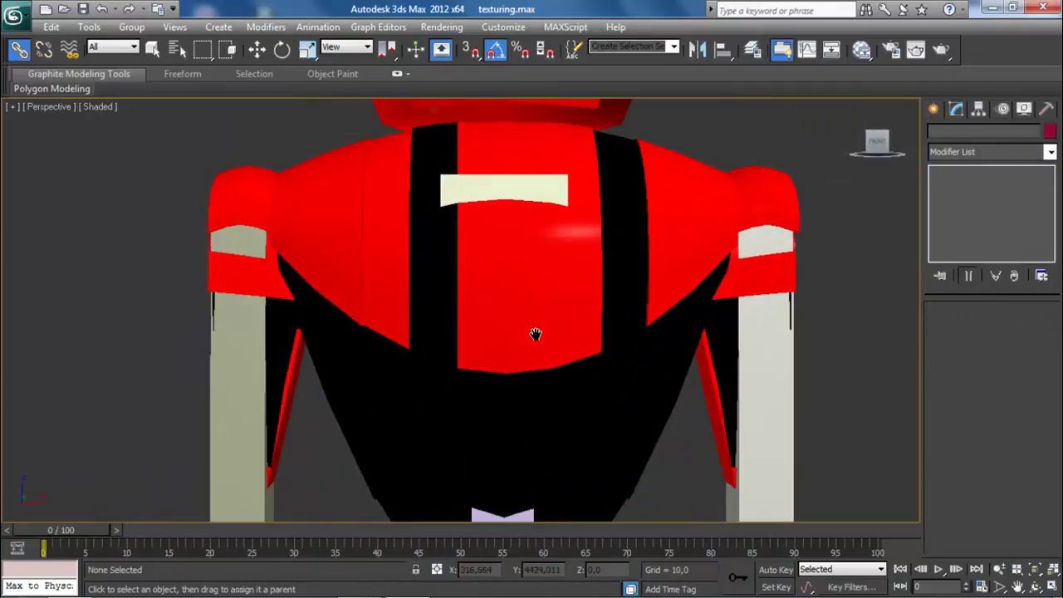
{"action": "left_click", "coordinate": [533, 334]}
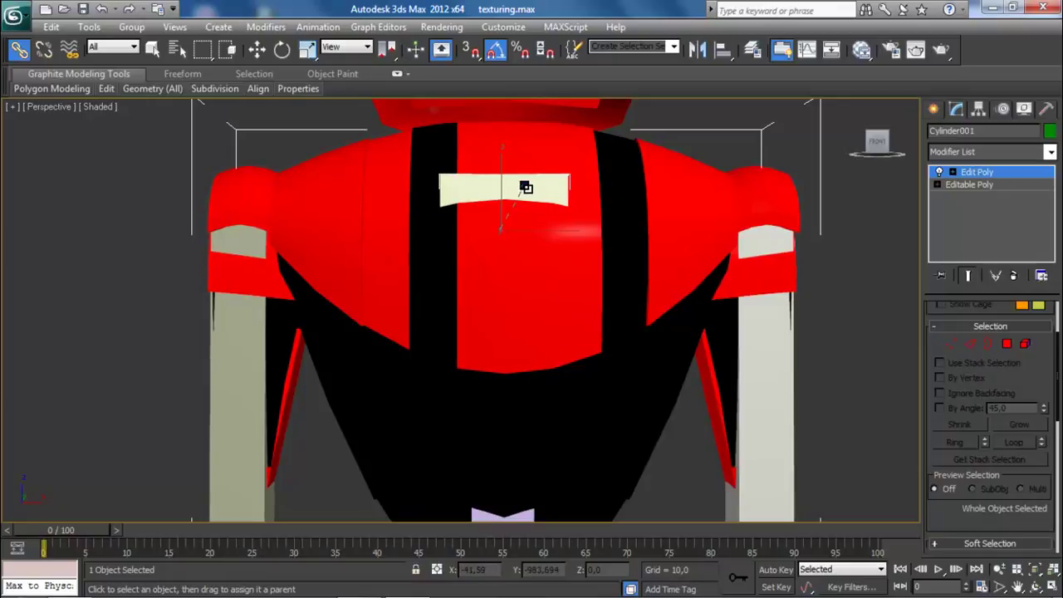
Make the torso mesh see-through so the spine bones inside it can be reached
{"action": "scroll", "coordinate": [551, 240], "scroll_direction": "down", "scroll_amount": 4}
{"action": "middle_click_drag", "start_coordinate": [550, 240], "coordinate": [529, 224]}
{"action": "scroll", "coordinate": [556, 200], "scroll_direction": "up", "scroll_amount": 2}
{"action": "left_click", "coordinate": [822, 214]}
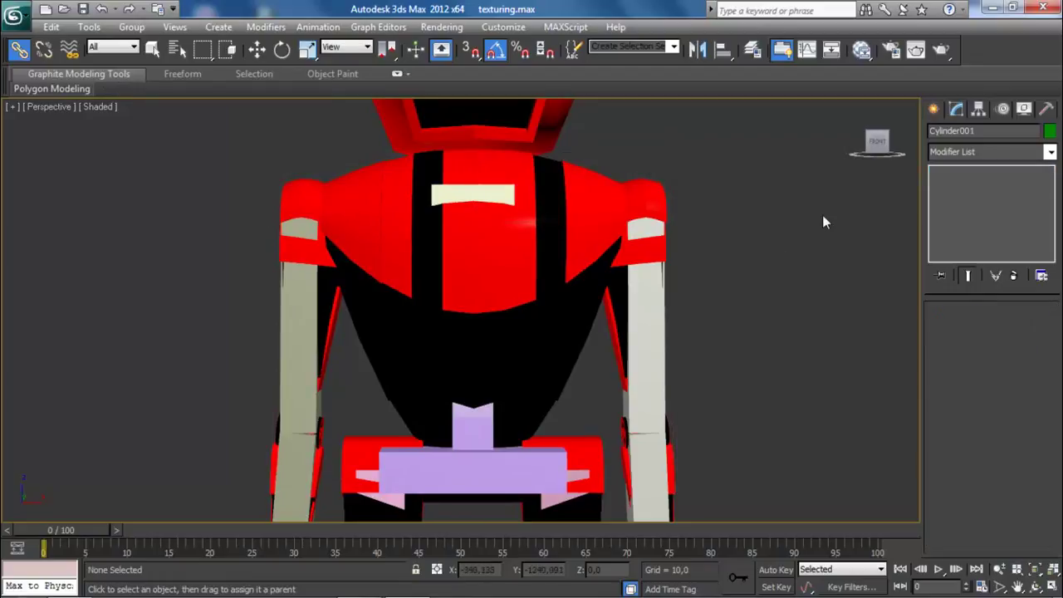
{"action": "left_click", "coordinate": [556, 228]}
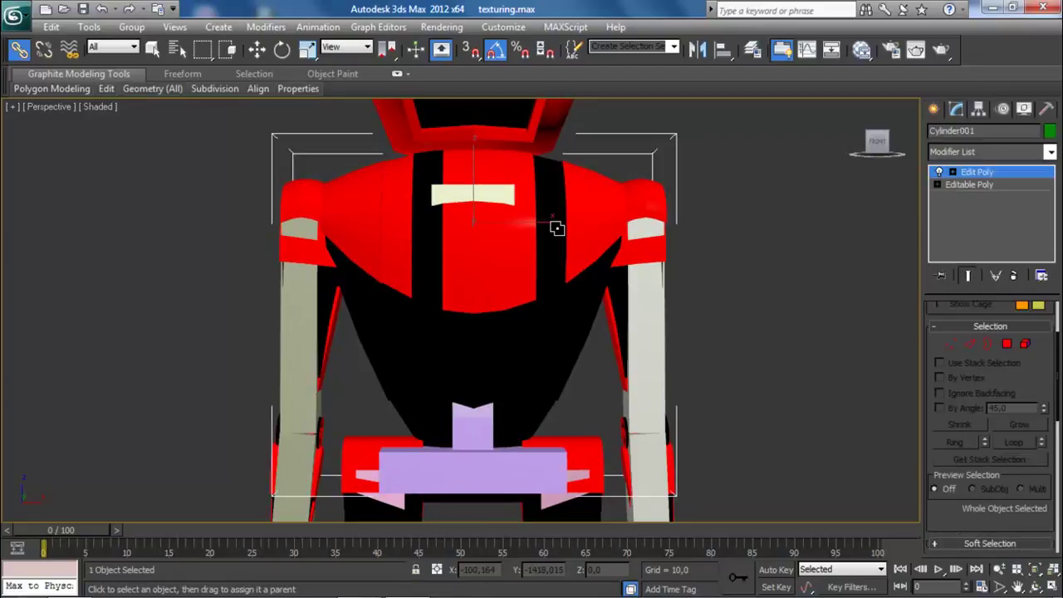
{"action": "key", "text": "alt+x"}
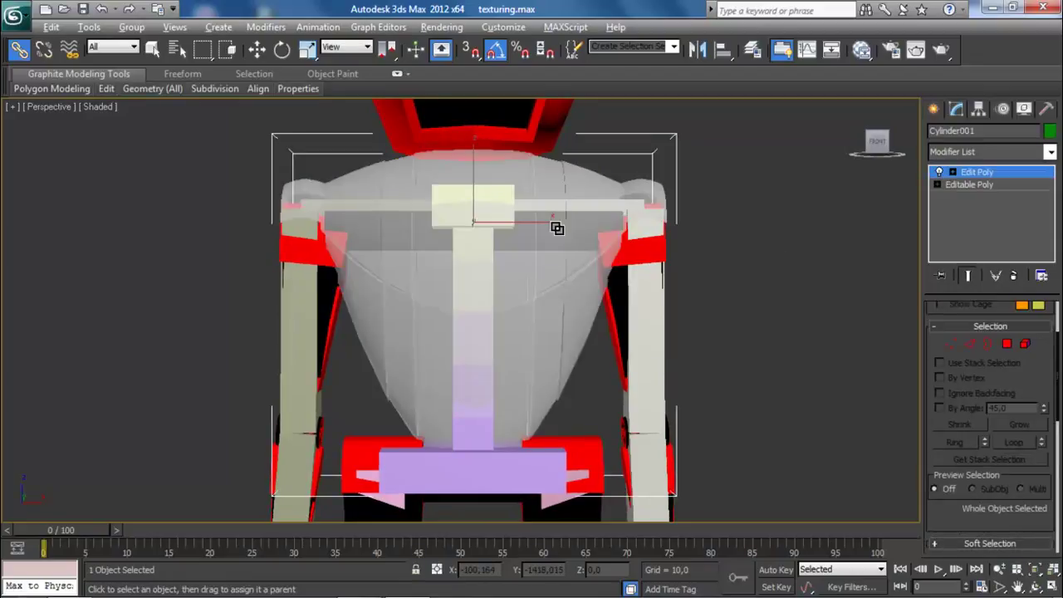
Try to freeze the see-through torso mesh so the spine bones inside it can be selected
{"action": "left_click", "coordinate": [257, 49]}
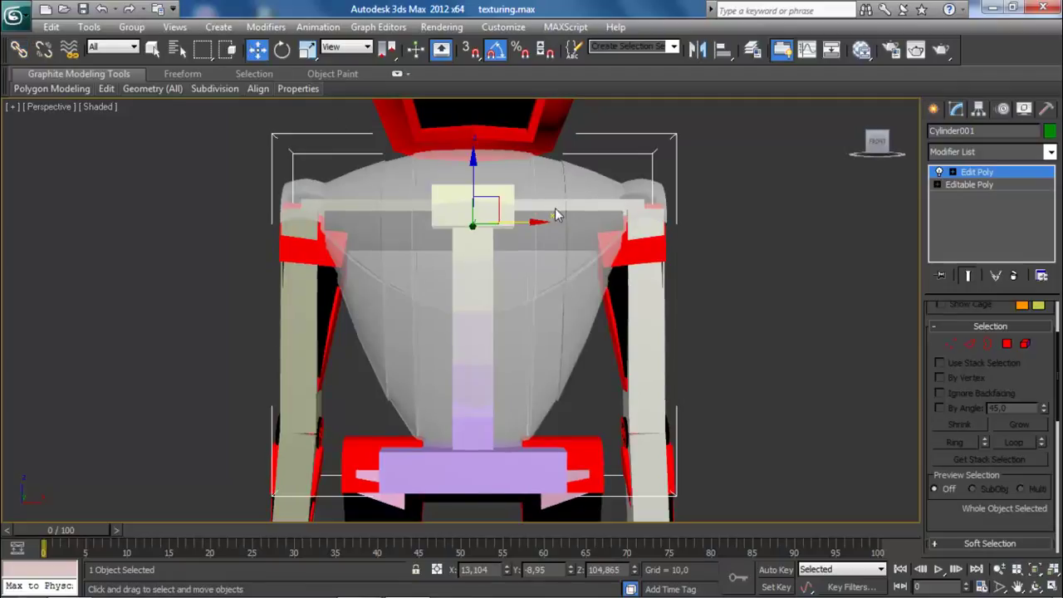
{"action": "right_click", "coordinate": [552, 208]}
{"action": "left_click", "coordinate": [590, 102]}
{"action": "left_click", "coordinate": [715, 209]}
Rename the lowest spine bone, just above the pelvis bone, as 1
{"action": "scroll", "coordinate": [651, 310], "scroll_direction": "up", "scroll_amount": 3}
{"action": "middle_click_drag", "start_coordinate": [606, 375], "coordinate": [621, 290]}
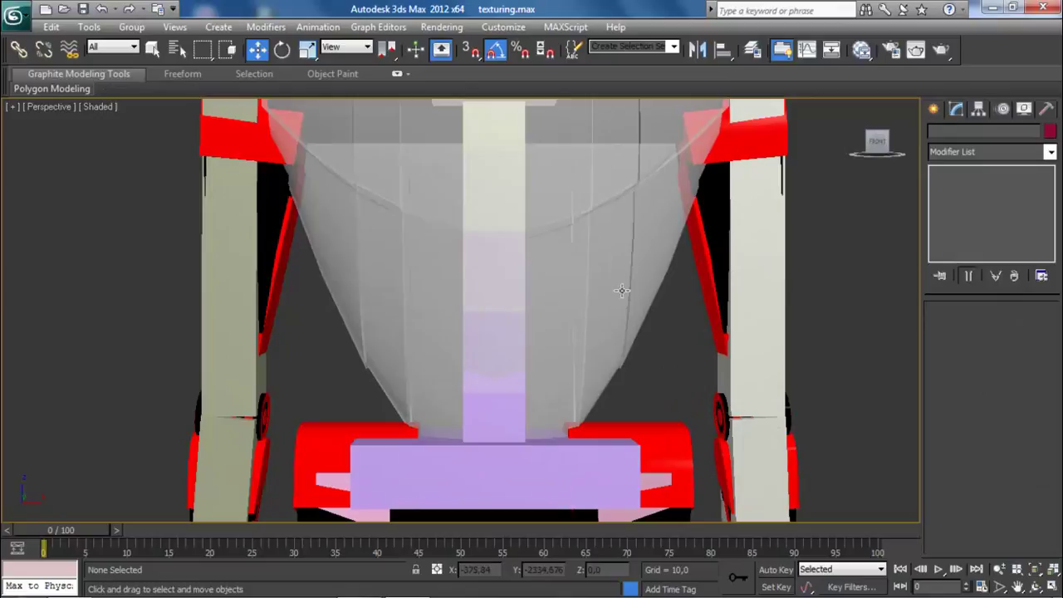
{"action": "left_click", "coordinate": [491, 416]}
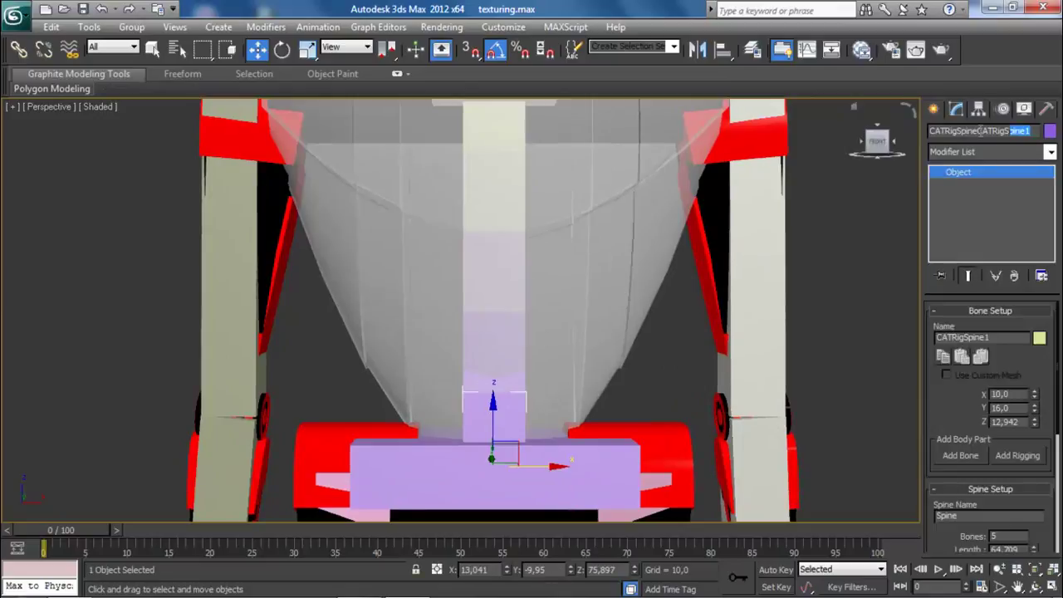
{"action": "double_click", "coordinate": [1028, 130]}
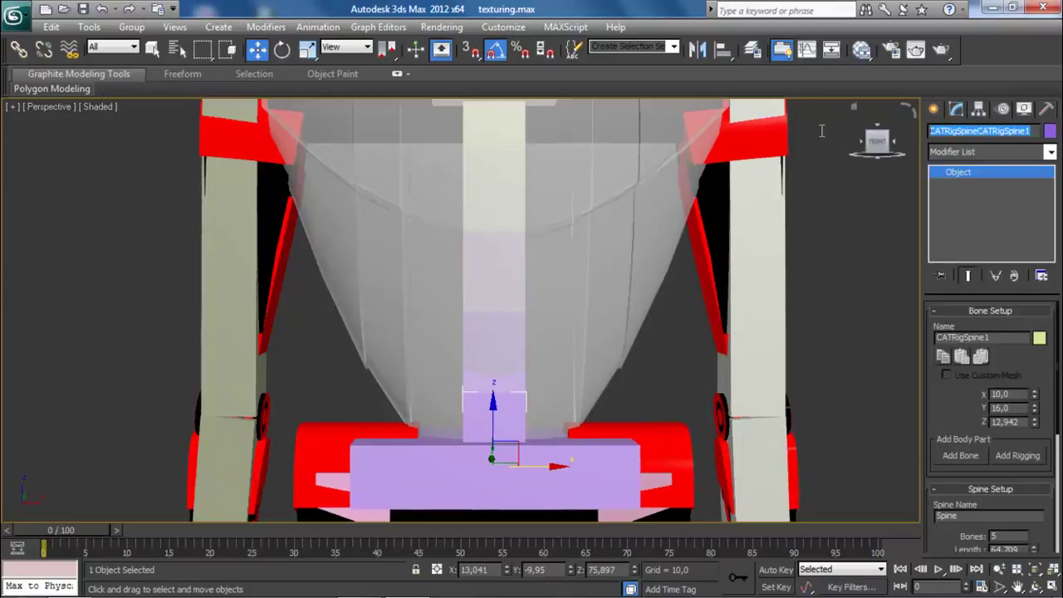
{"action": "left_click", "coordinate": [774, 211]}
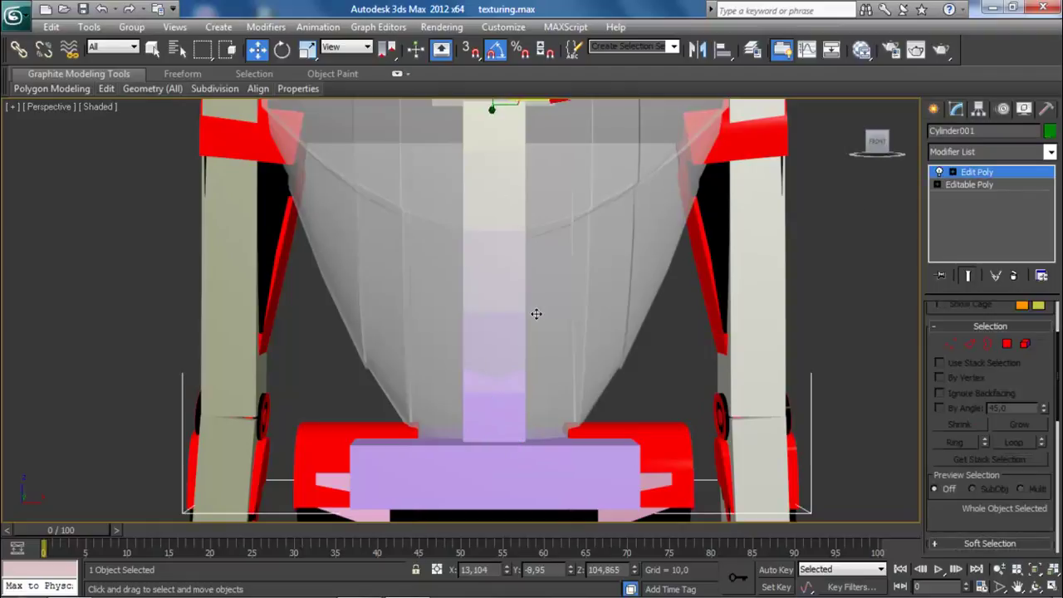
Freeze the torso mesh so that only the spine bones inside it can be selected
{"action": "scroll", "coordinate": [573, 301], "scroll_direction": "down", "scroll_amount": 3}
{"action": "middle_click_drag", "start_coordinate": [574, 302], "coordinate": [573, 325]}
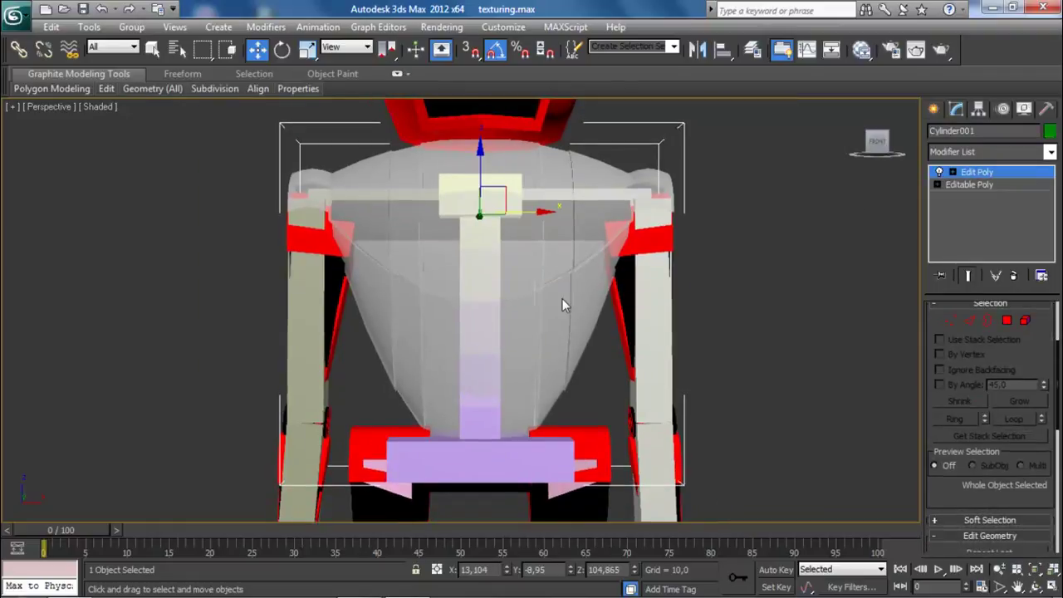
{"action": "right_click", "coordinate": [559, 296]}
{"action": "left_click", "coordinate": [624, 200]}
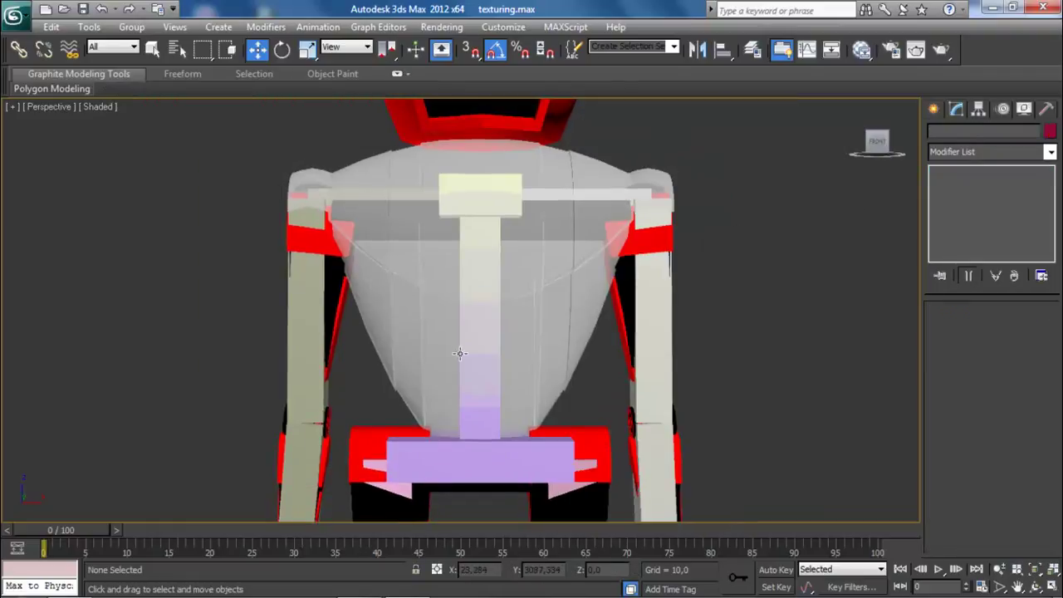
Rename the second, third and fourth spine bones, counting up from the pelvis, as 2, 3 and 4
{"action": "left_click", "coordinate": [485, 380]}
{"action": "double_click", "coordinate": [1008, 133]}
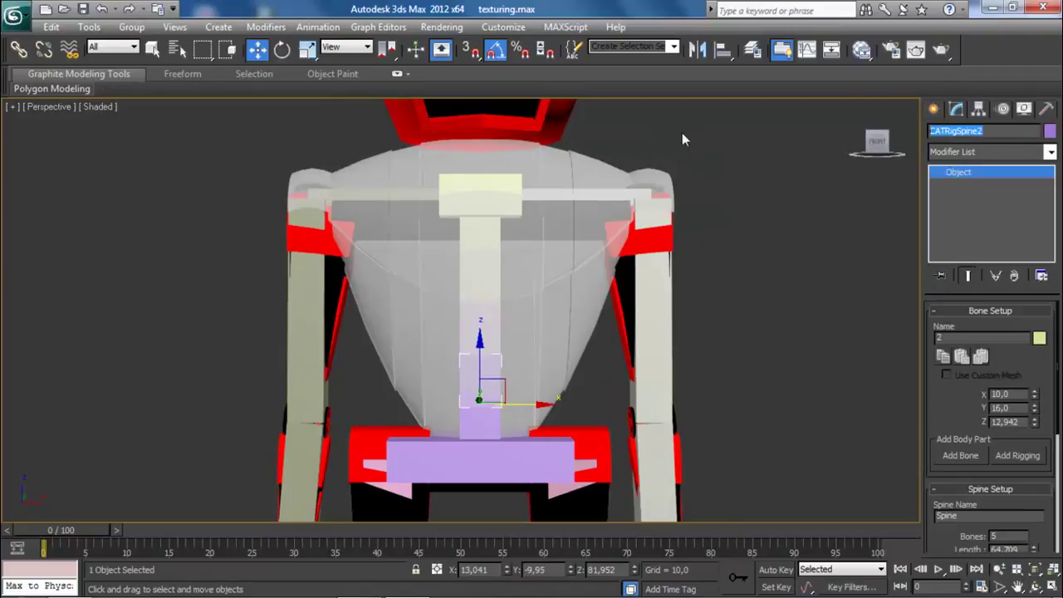
{"action": "left_click", "coordinate": [500, 337]}
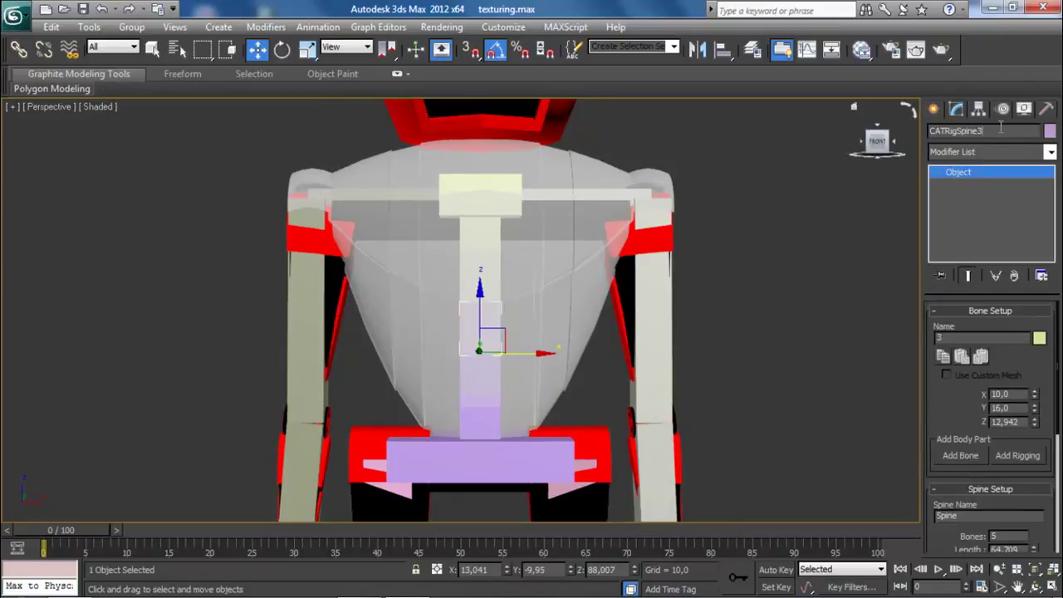
{"action": "left_click", "coordinate": [484, 284]}
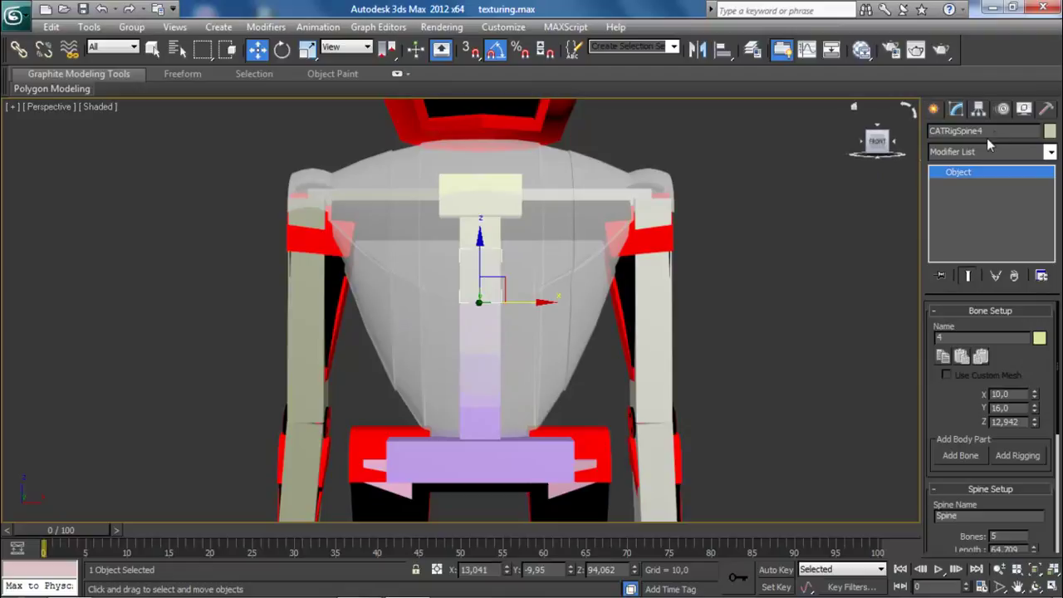
{"action": "left_click_drag", "start_coordinate": [967, 131], "coordinate": [929, 132]}
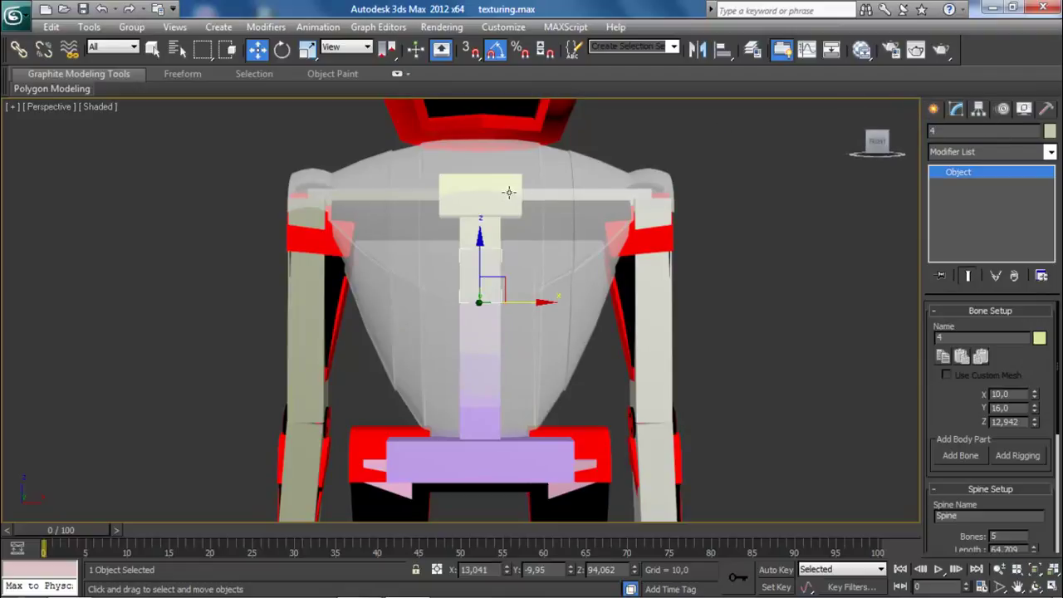
Rename the fifth spine bone as 5 and the ribcage bone above it as 6
{"action": "left_click", "coordinate": [479, 238]}
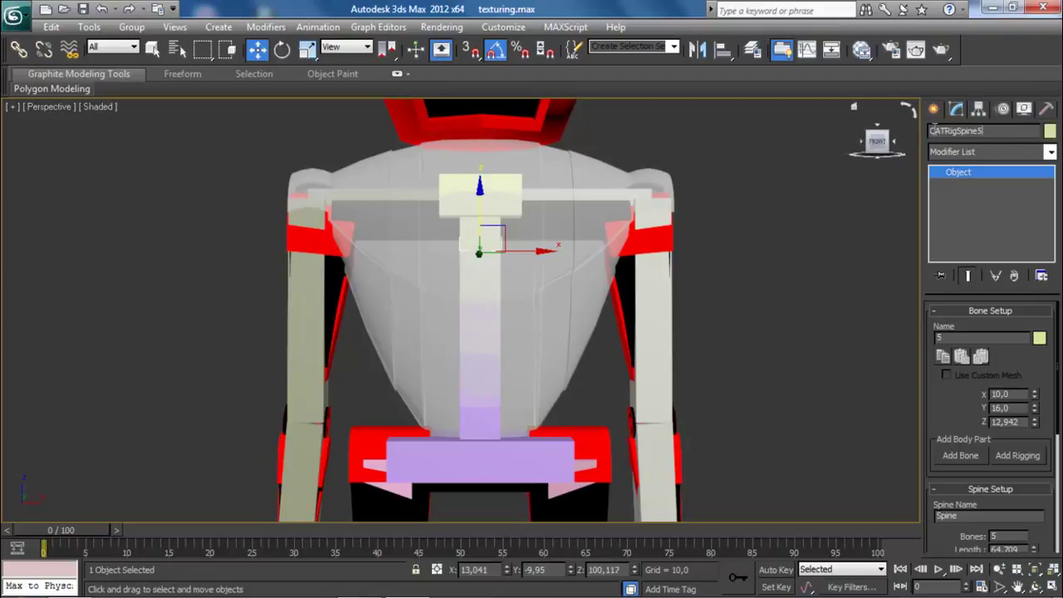
{"action": "left_click_drag", "start_coordinate": [997, 131], "coordinate": [801, 129]}
{"action": "type", "text": "5"}
{"action": "left_click", "coordinate": [518, 185]}
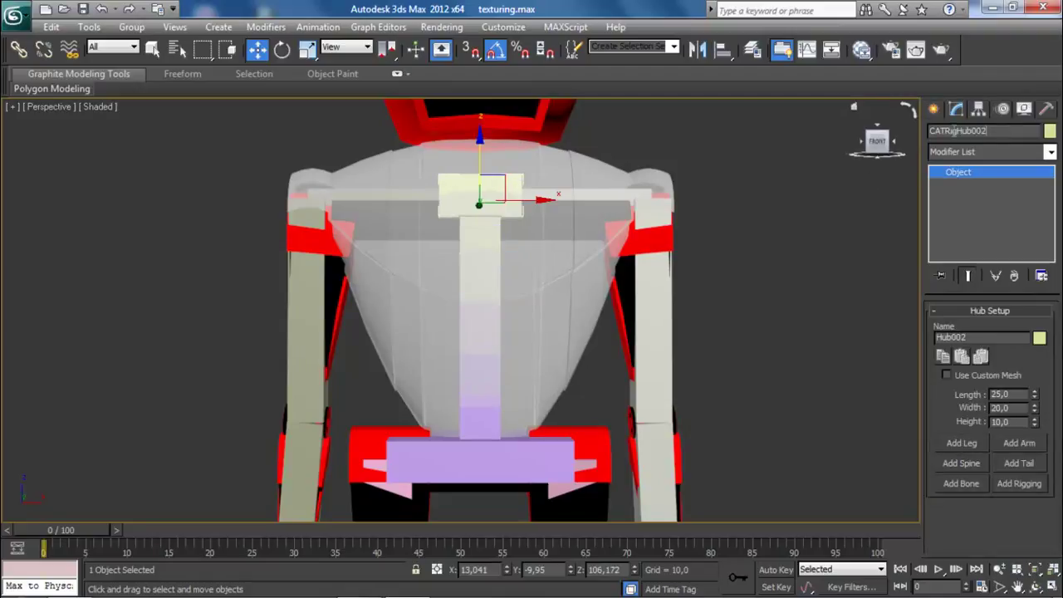
{"action": "left_click_drag", "start_coordinate": [999, 131], "coordinate": [801, 130]}
{"action": "type", "text": "6"}
{"action": "left_click", "coordinate": [546, 220]}
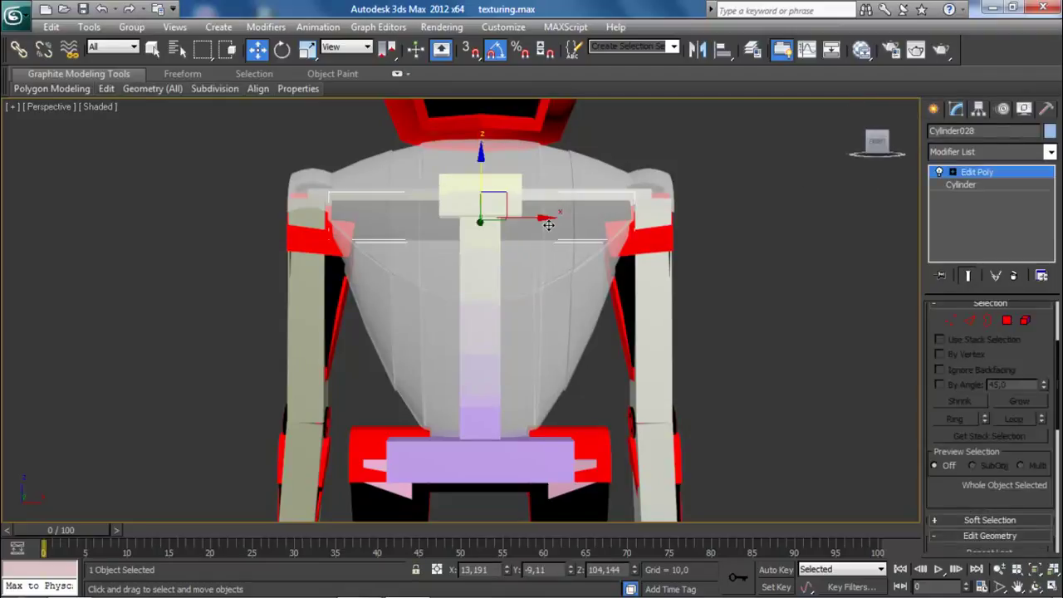
{"action": "left_click", "coordinate": [777, 141]}
Unfreeze all objects and turn off the see-through display of the torso mesh
{"action": "right_click", "coordinate": [584, 167]}
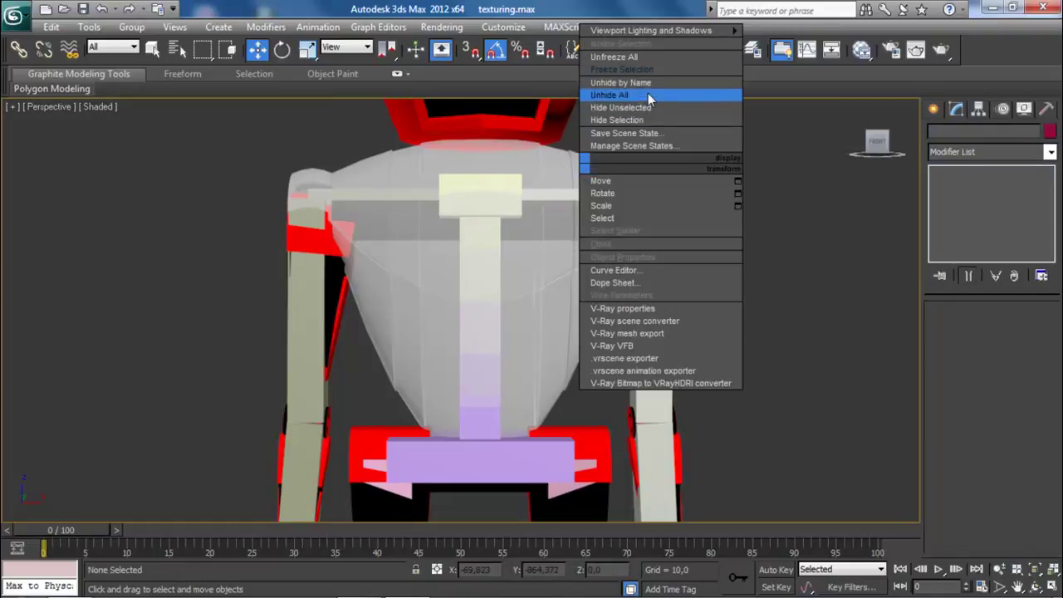
{"action": "left_click", "coordinate": [638, 61]}
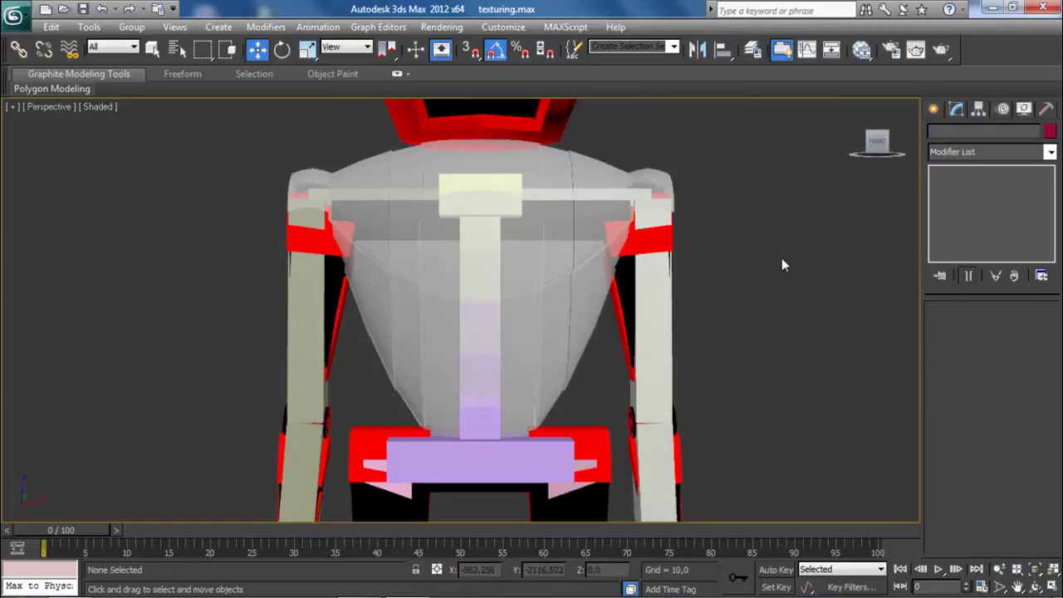
{"action": "left_click", "coordinate": [579, 264]}
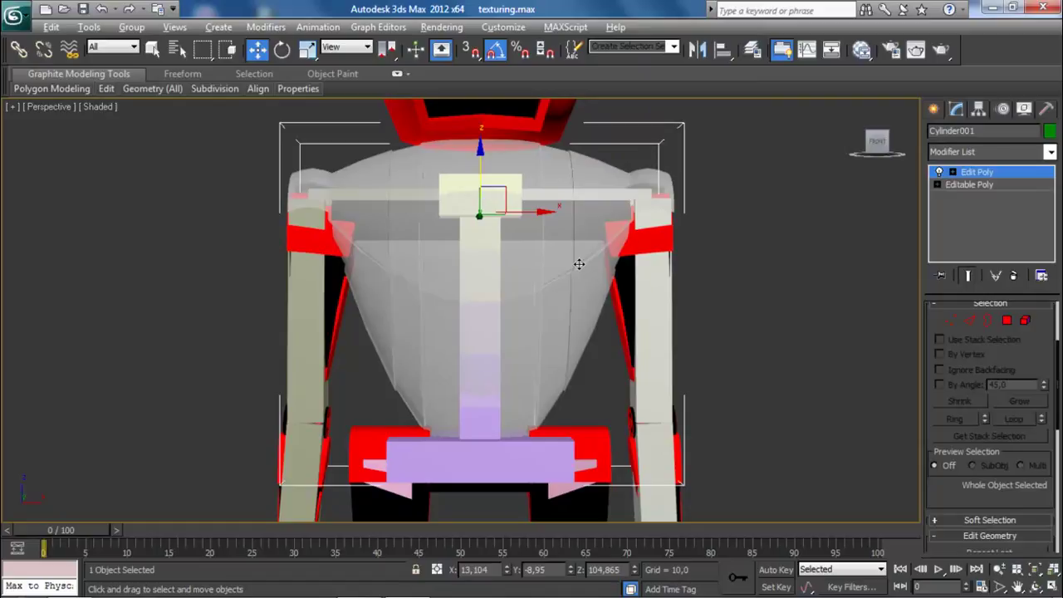
{"action": "key", "text": "alt+x"}
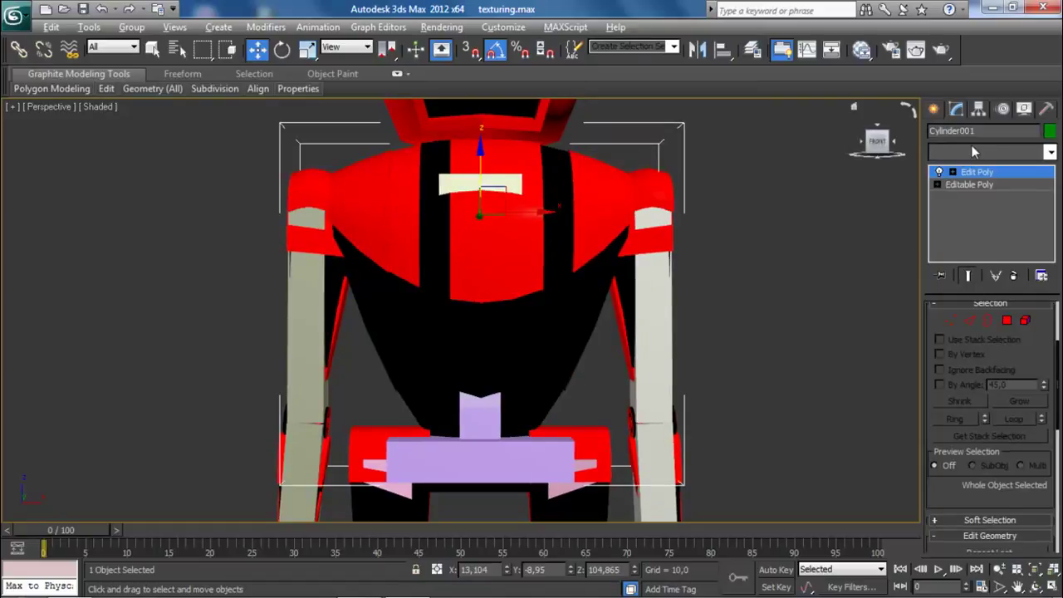
Apply a Skin modifier to the torso mesh
{"action": "left_click", "coordinate": [973, 151]}
{"action": "scroll", "coordinate": [1000, 299], "scroll_direction": "down", "scroll_amount": 5}
{"action": "scroll", "coordinate": [1000, 390], "scroll_direction": "down", "scroll_amount": 10}
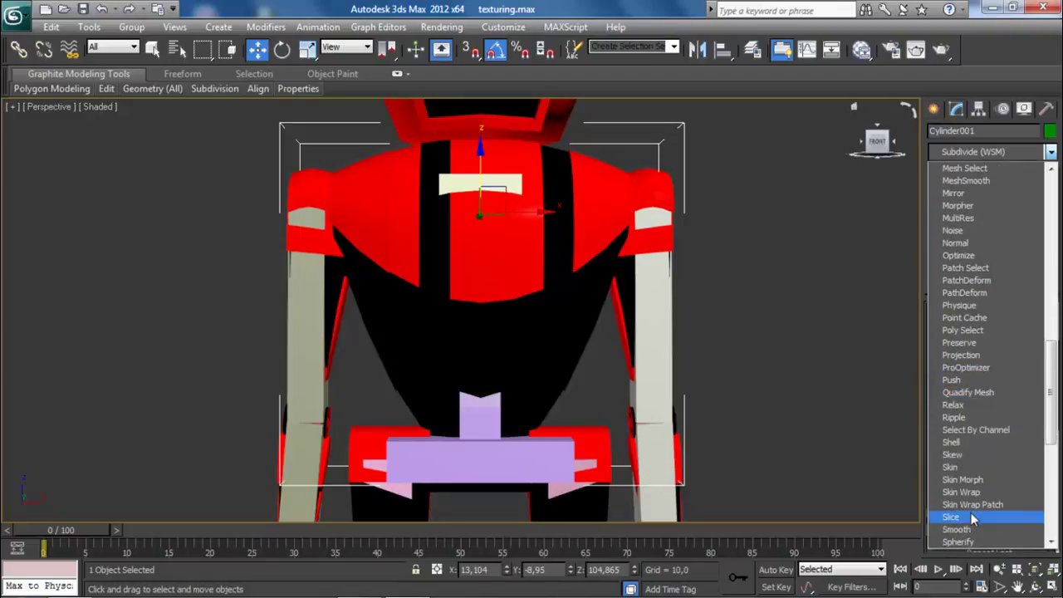
{"action": "left_click", "coordinate": [951, 466]}
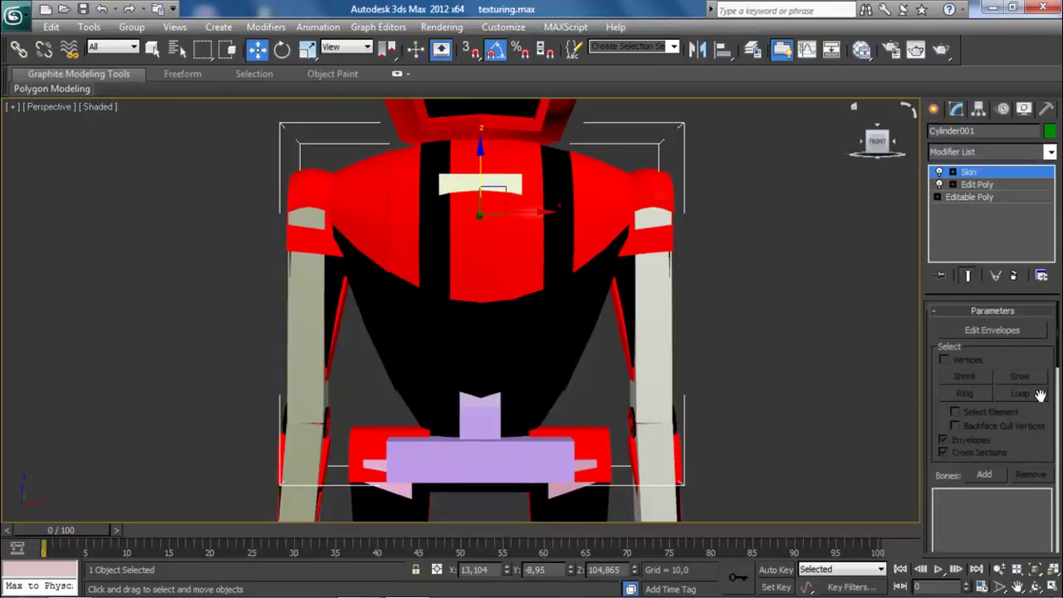
Add bones 1 through 6 to the torso's Skin modifier
{"action": "scroll", "coordinate": [1029, 410], "scroll_direction": "down", "scroll_amount": 3}
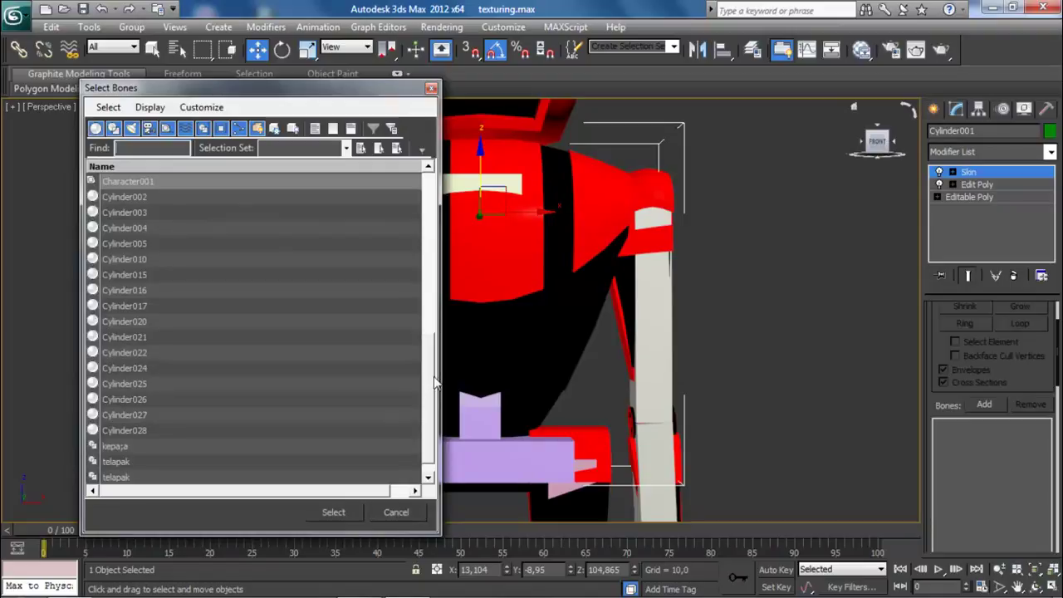
{"action": "left_click_drag", "start_coordinate": [429, 386], "coordinate": [417, 202]}
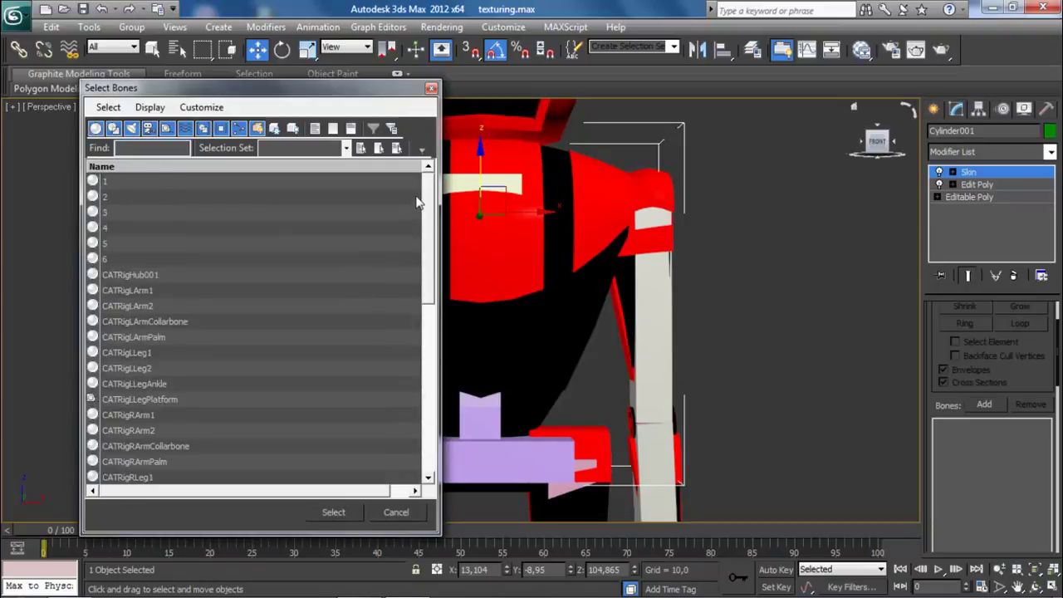
{"action": "left_click", "coordinate": [126, 184]}
{"action": "left_click", "coordinate": [125, 259], "text": "shift"}
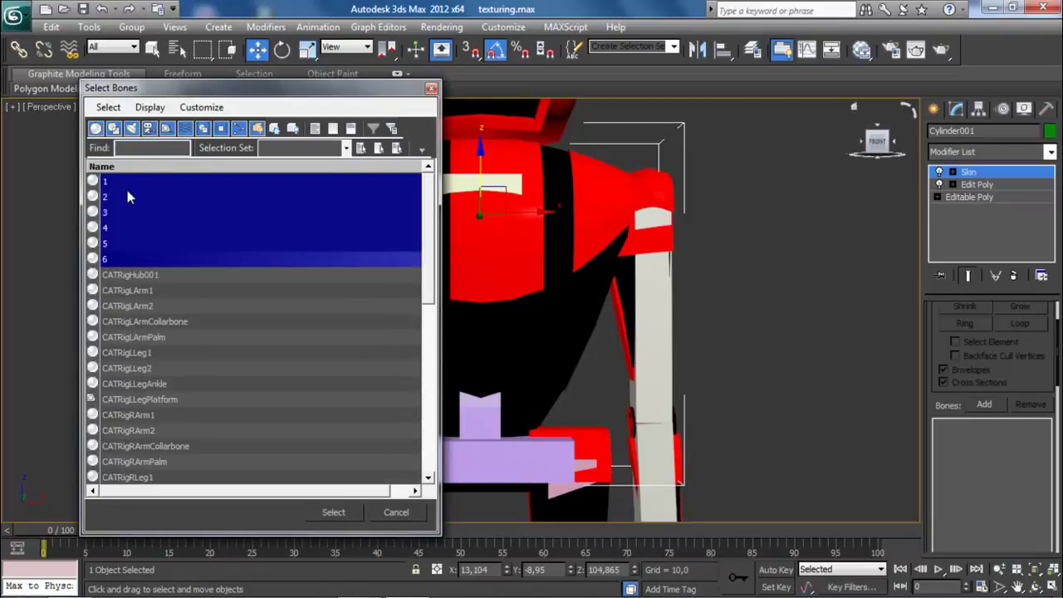
{"action": "left_click", "coordinate": [336, 512]}
Add a CATMotion layer to the CAT rig's base object on the ground and switch the rig to animation mode
{"action": "scroll", "coordinate": [787, 436], "scroll_direction": "down", "scroll_amount": 2}
{"action": "middle_click_drag", "start_coordinate": [774, 403], "coordinate": [766, 125]}
{"action": "scroll", "coordinate": [768, 275], "scroll_direction": "down", "scroll_amount": 2}
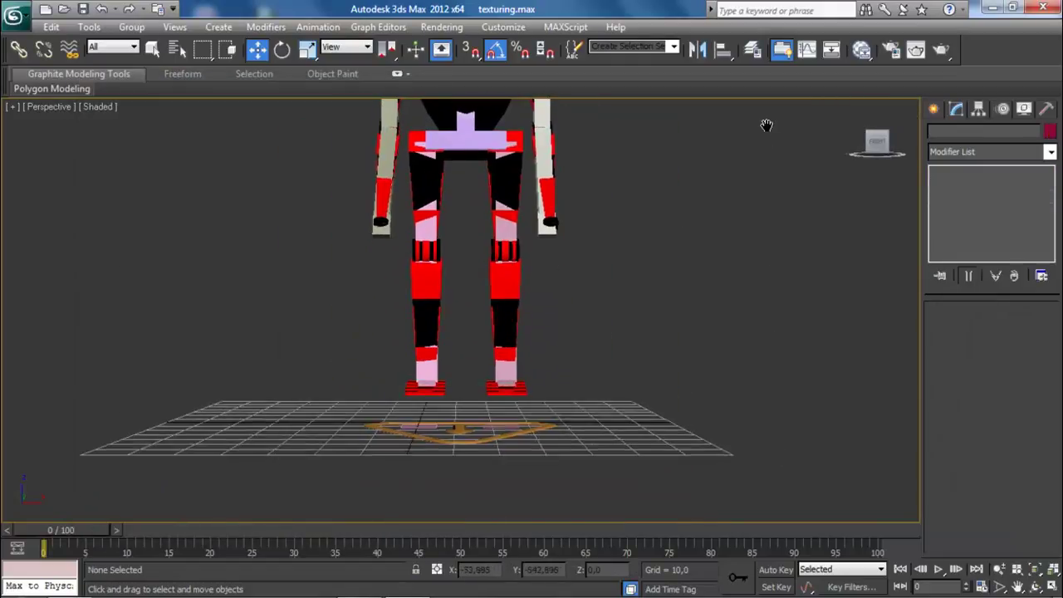
{"action": "left_click", "coordinate": [522, 431]}
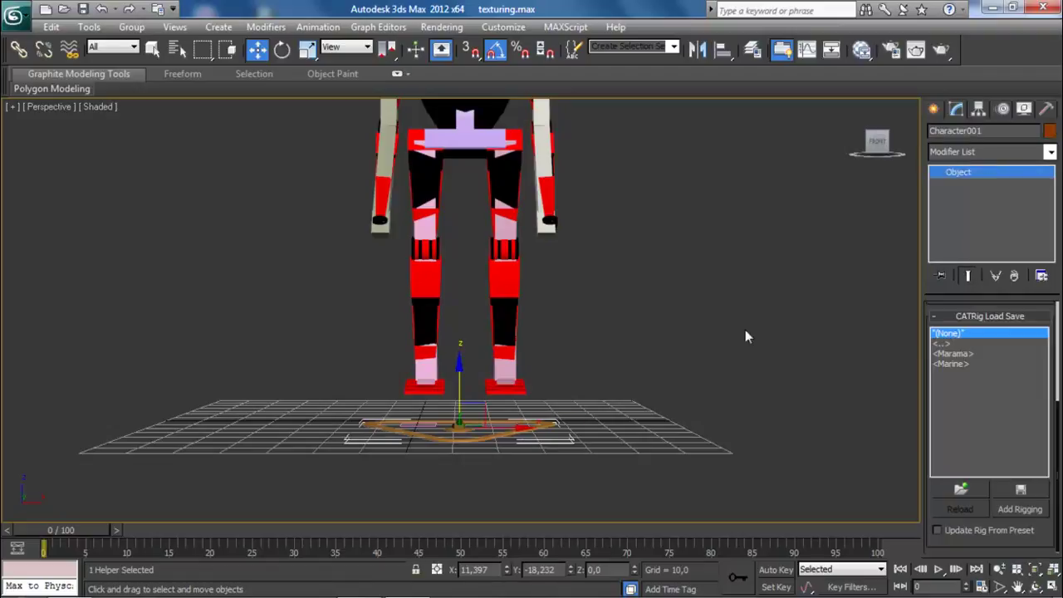
{"action": "left_click", "coordinate": [1002, 109]}
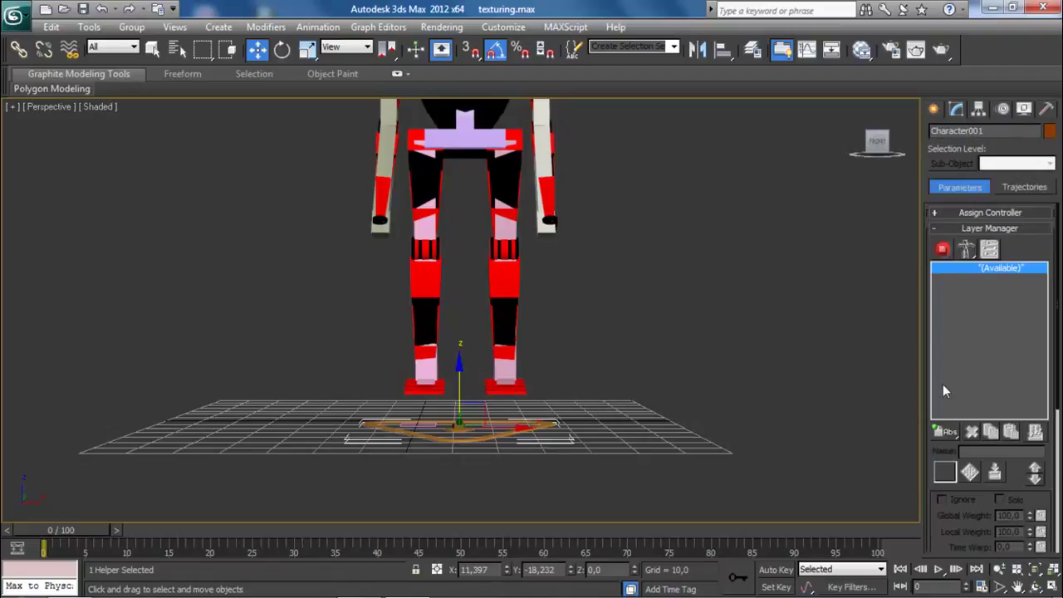
{"action": "left_click_drag", "start_coordinate": [943, 433], "coordinate": [952, 505]}
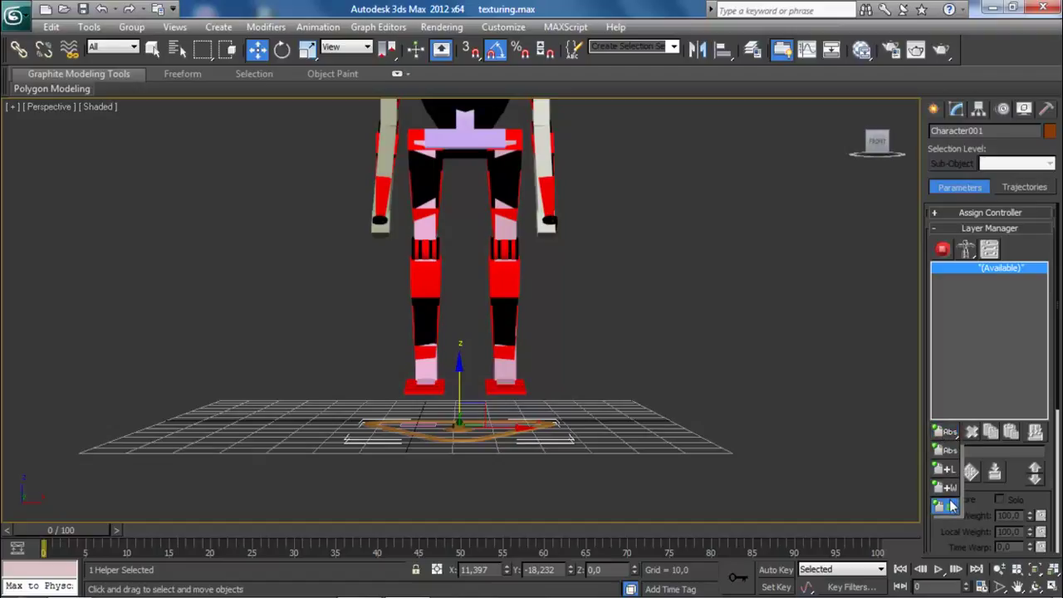
{"action": "left_click", "coordinate": [943, 250]}
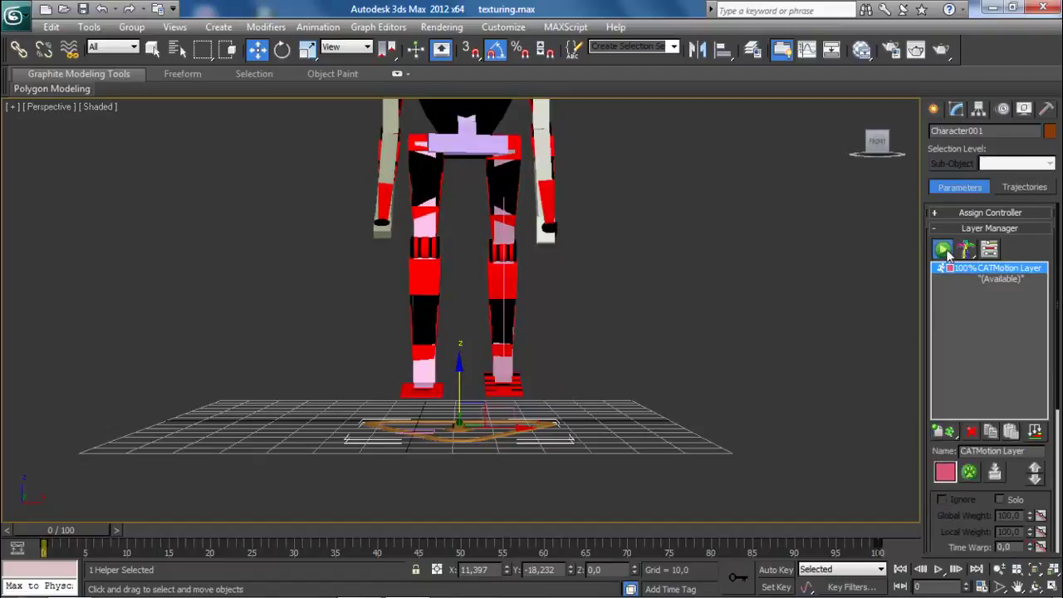
Play the walk animation, inspect how the robot's hips and legs follow the bones, and stop playback
{"action": "scroll", "coordinate": [687, 274], "scroll_direction": "down", "scroll_amount": 4}
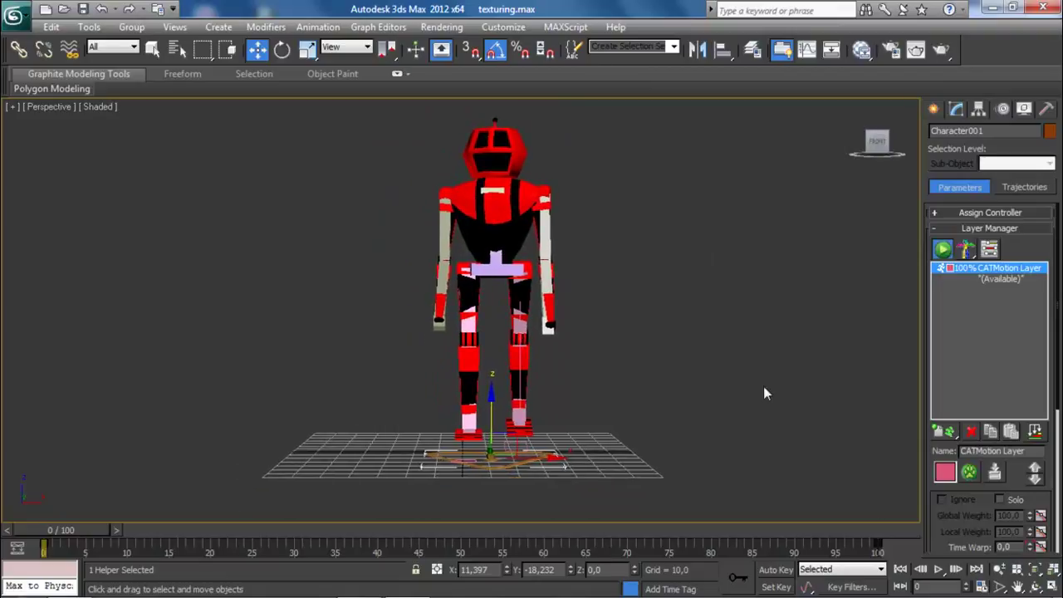
{"action": "left_click", "coordinate": [938, 569]}
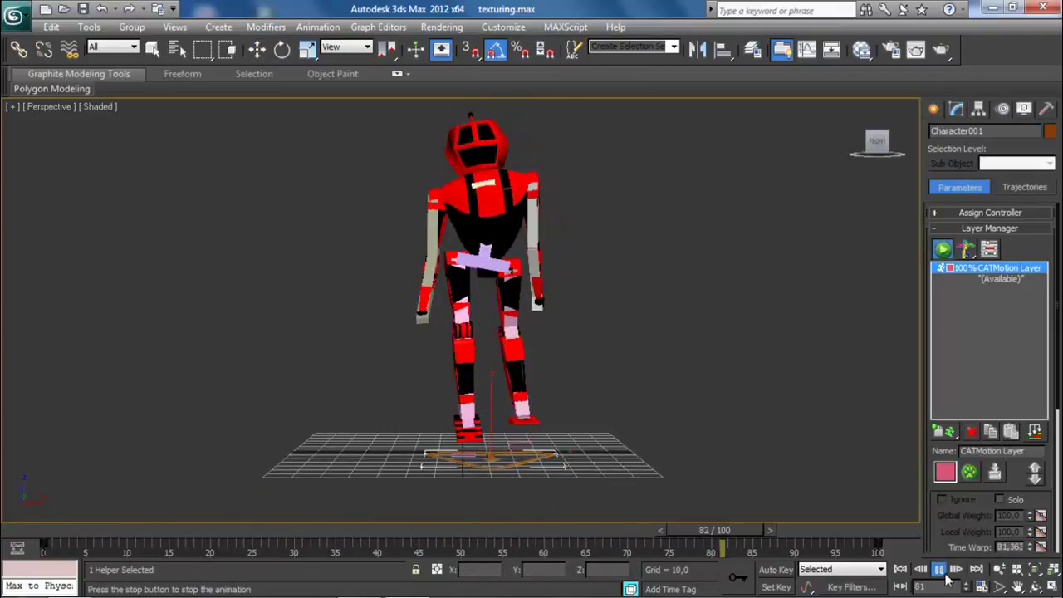
{"action": "scroll", "coordinate": [637, 368], "scroll_direction": "up", "scroll_amount": 4}
{"action": "middle_click_drag", "start_coordinate": [564, 304], "coordinate": [540, 302]}
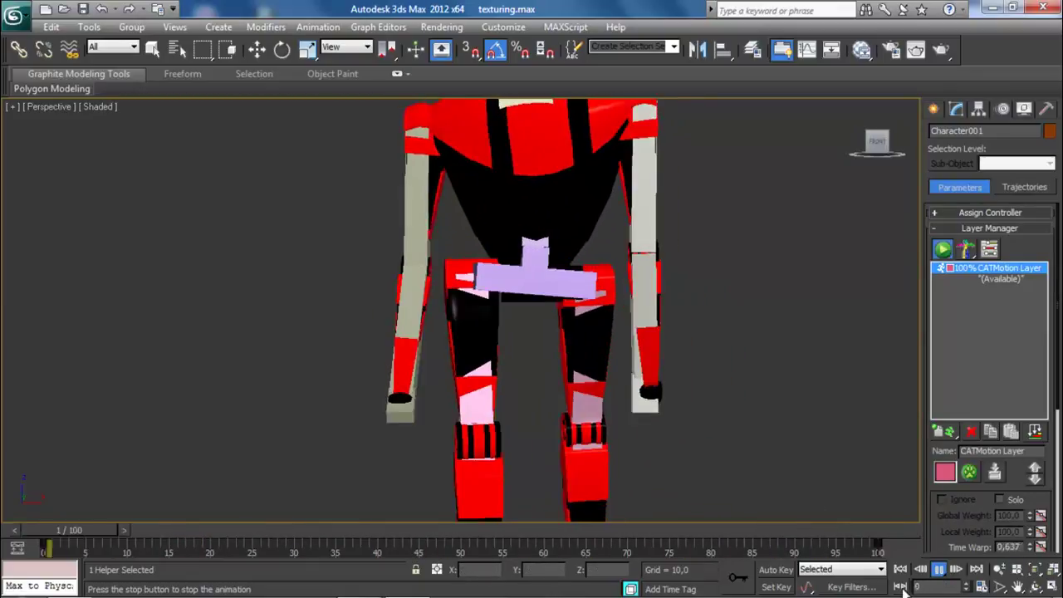
{"action": "key", "text": "/"}
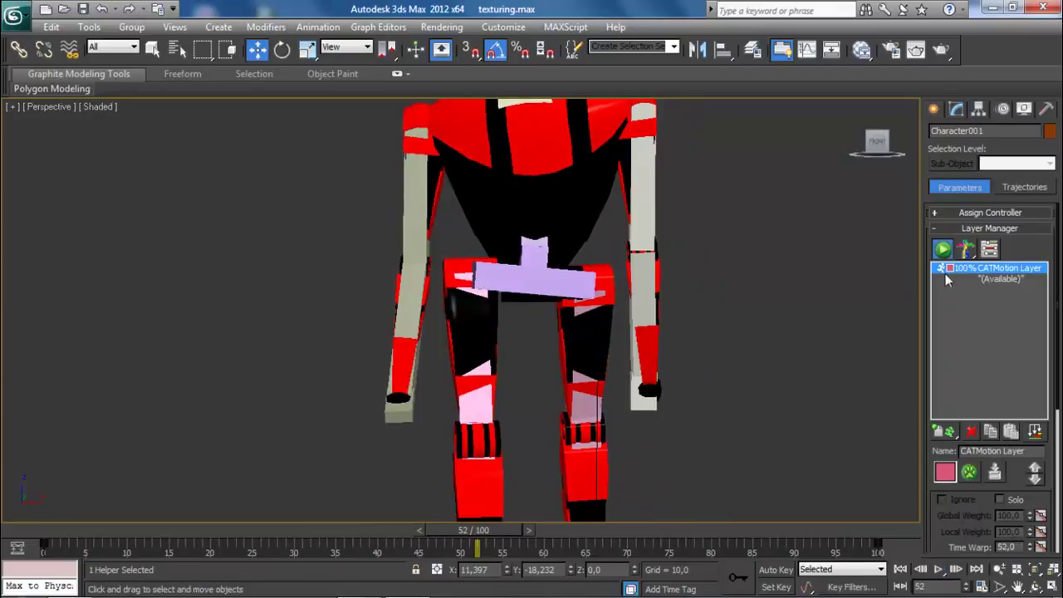
Return the rig to setup mode and link the cylinder between the hips to the pelvis bone
{"action": "left_click", "coordinate": [942, 249]}
{"action": "scroll", "coordinate": [498, 286], "scroll_direction": "up", "scroll_amount": 4}
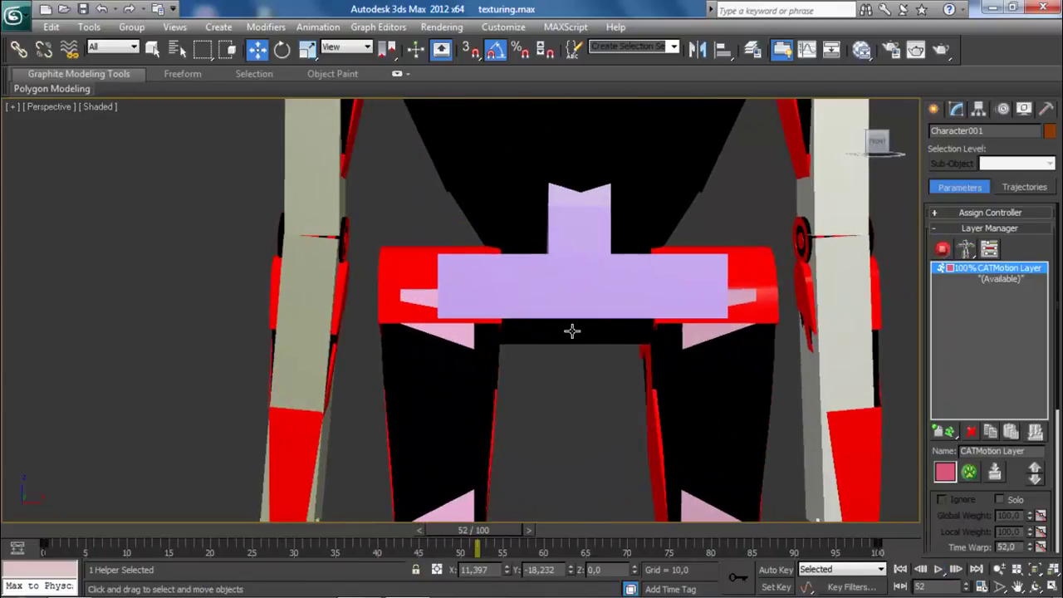
{"action": "left_click", "coordinate": [572, 330]}
{"action": "left_click", "coordinate": [18, 50]}
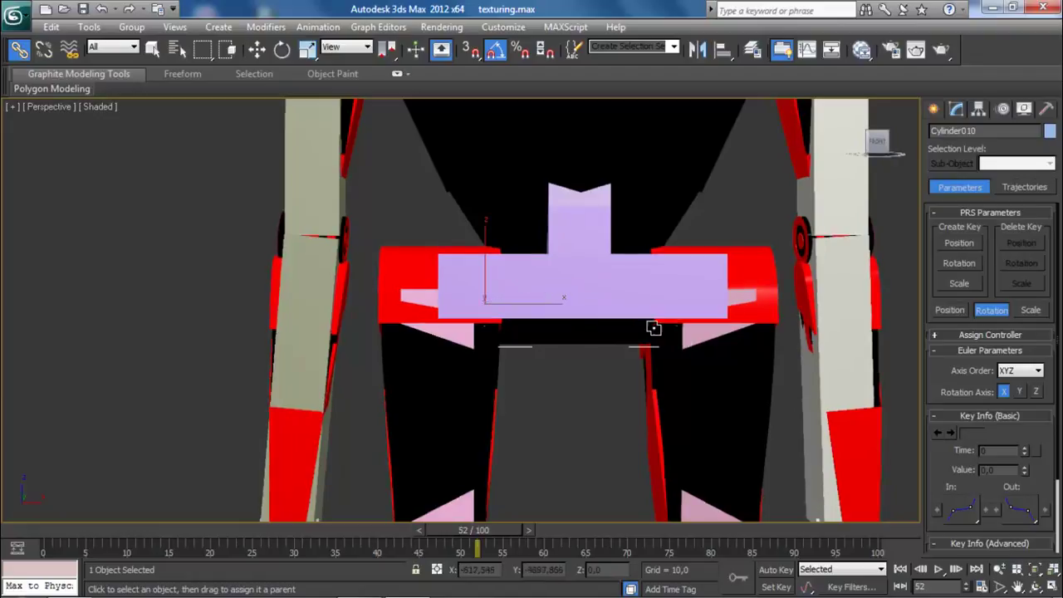
{"action": "scroll", "coordinate": [601, 286], "scroll_direction": "down", "scroll_amount": 3}
{"action": "left_click", "coordinate": [847, 332]}
{"action": "scroll", "coordinate": [826, 257], "scroll_direction": "down", "scroll_amount": 3}
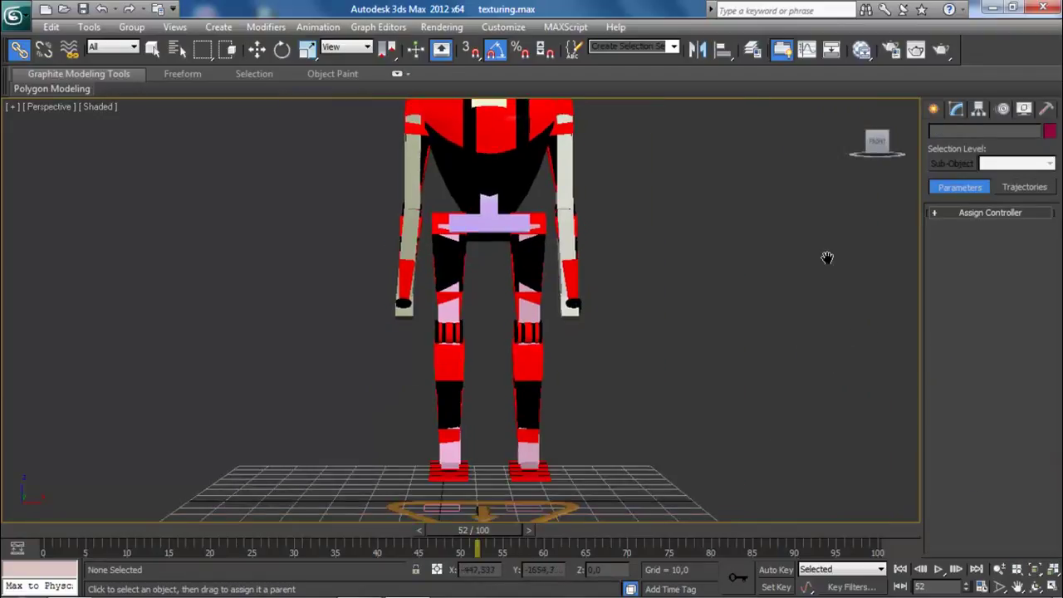
Select the rig's base object on the ground, switch the rig to animation mode and play the walk
{"action": "middle_click_drag", "start_coordinate": [827, 257], "coordinate": [822, 250]}
{"action": "left_click", "coordinate": [565, 496]}
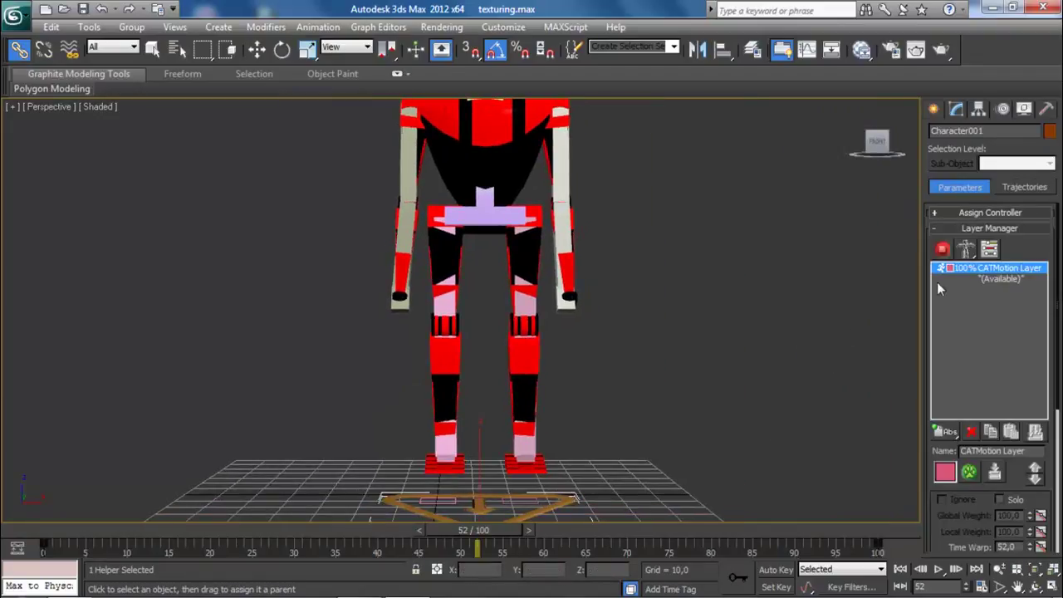
{"action": "left_click", "coordinate": [941, 250]}
{"action": "left_click", "coordinate": [939, 570]}
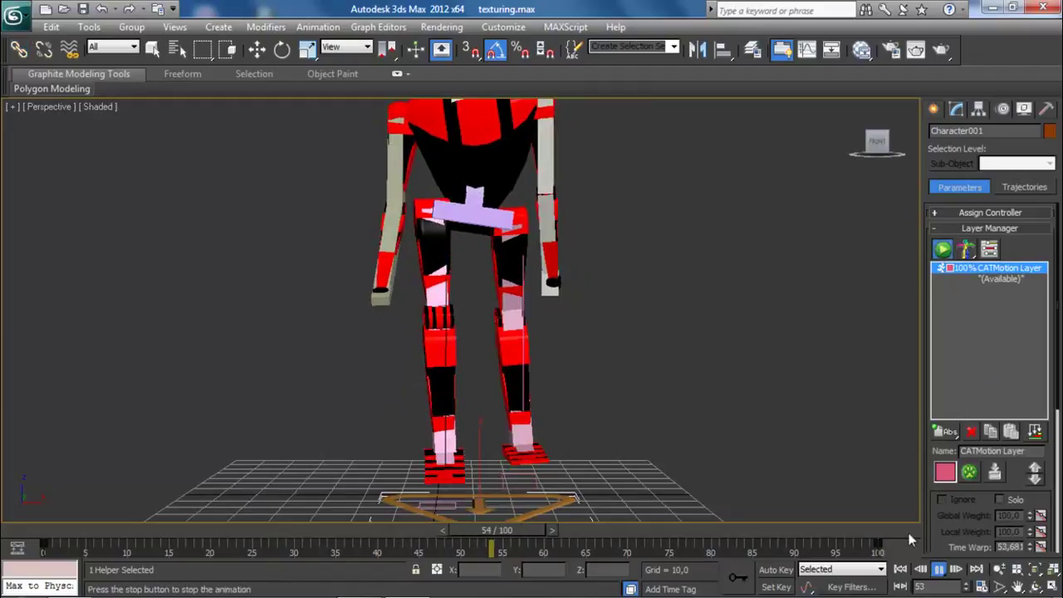
{"action": "scroll", "coordinate": [680, 336], "scroll_direction": "down", "scroll_amount": 3}
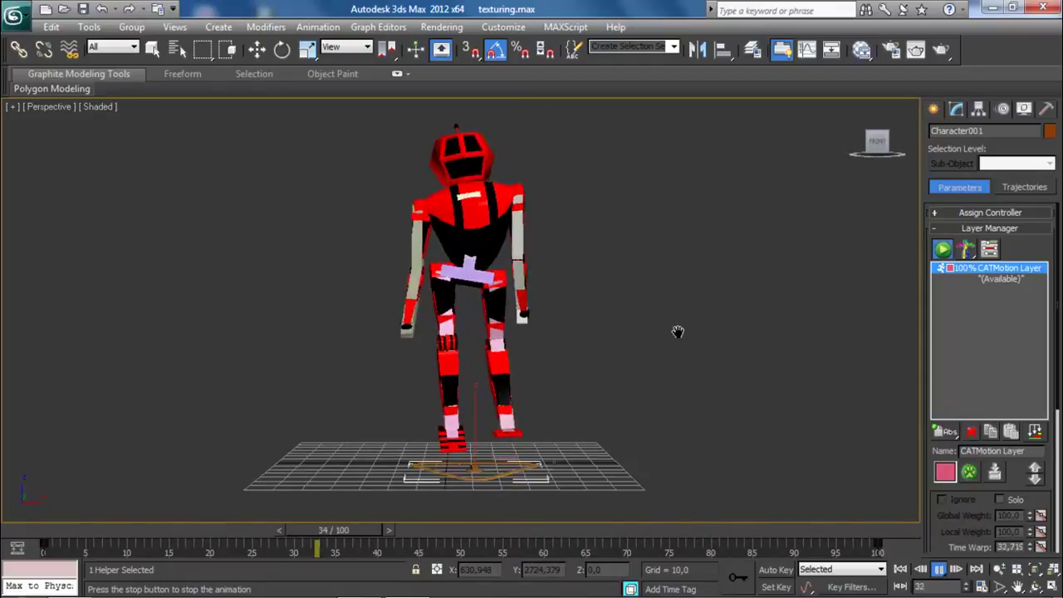
Hide all bone objects by category, inspect the robot's hips during the walk and stop playback
{"action": "left_click", "coordinate": [1023, 109]}
{"action": "left_click", "coordinate": [969, 363]}
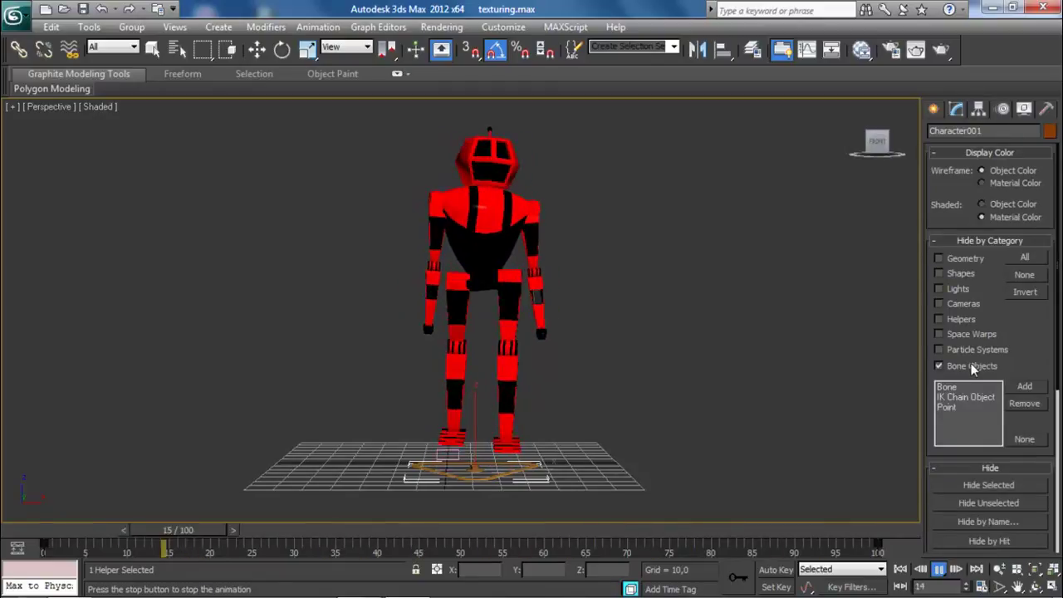
{"action": "scroll", "coordinate": [476, 197], "scroll_direction": "up", "scroll_amount": 6}
{"action": "middle_click_drag", "start_coordinate": [476, 196], "coordinate": [409, 196]}
{"action": "scroll", "coordinate": [419, 197], "scroll_direction": "down", "scroll_amount": 3}
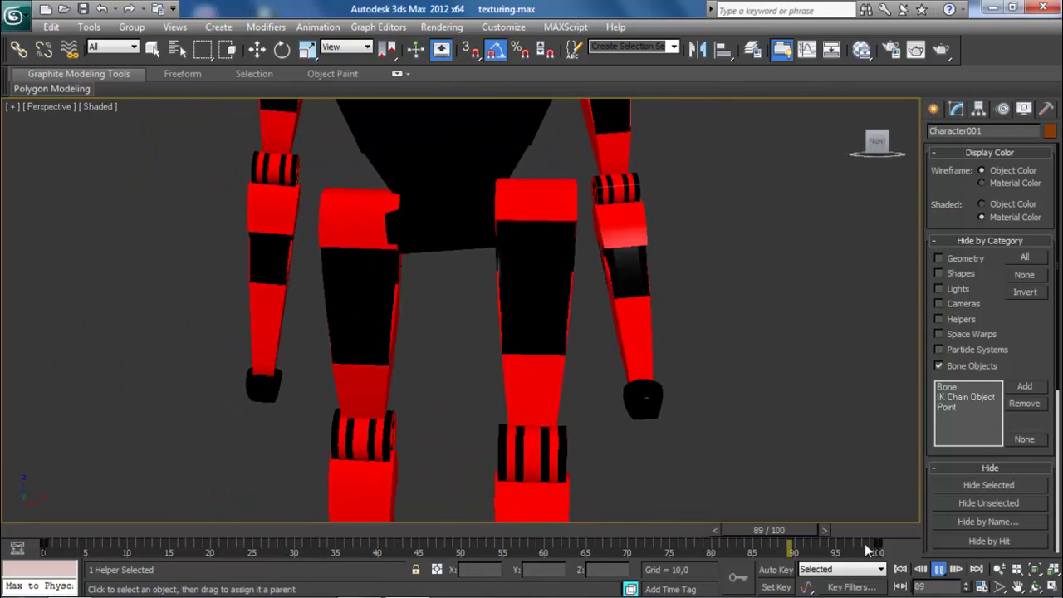
{"action": "left_click", "coordinate": [939, 569]}
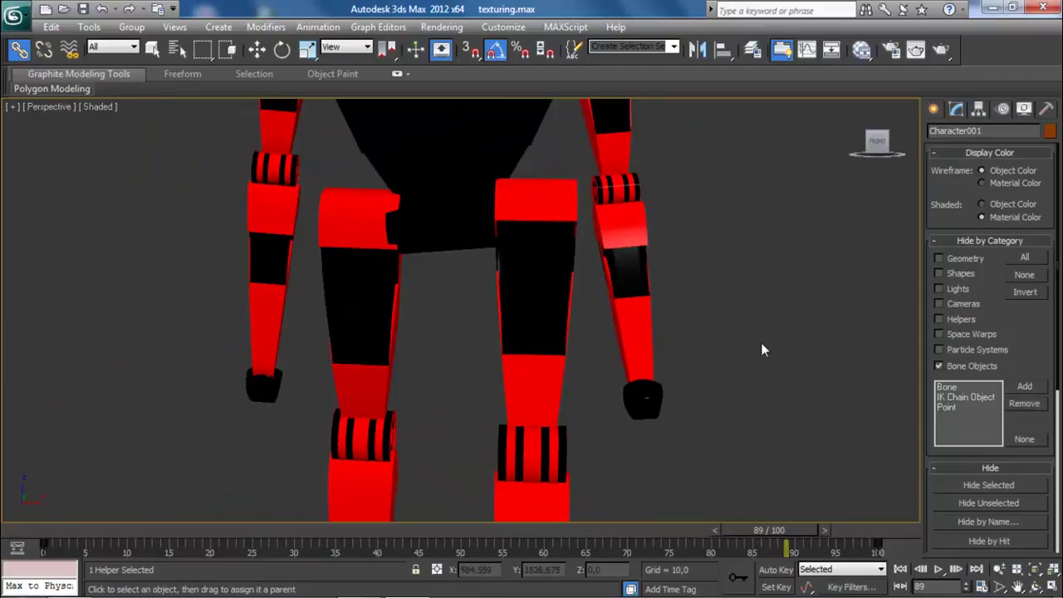
Return the rig to setup mode and scale up the cylinder between the robot's hips
{"action": "left_click", "coordinate": [1002, 109]}
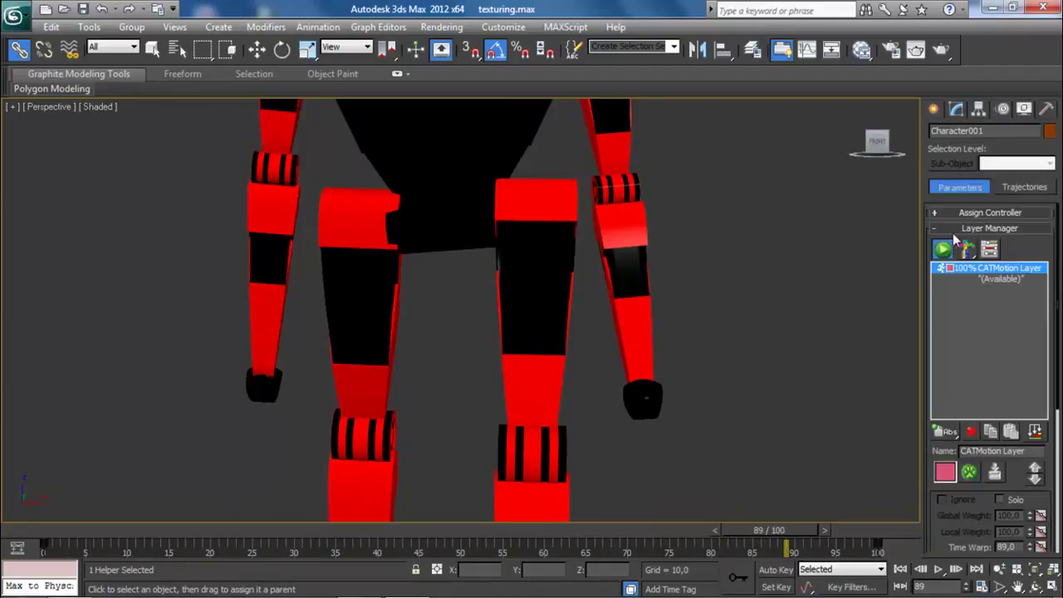
{"action": "scroll", "coordinate": [487, 263], "scroll_direction": "up", "scroll_amount": 5}
{"action": "left_click", "coordinate": [487, 264]}
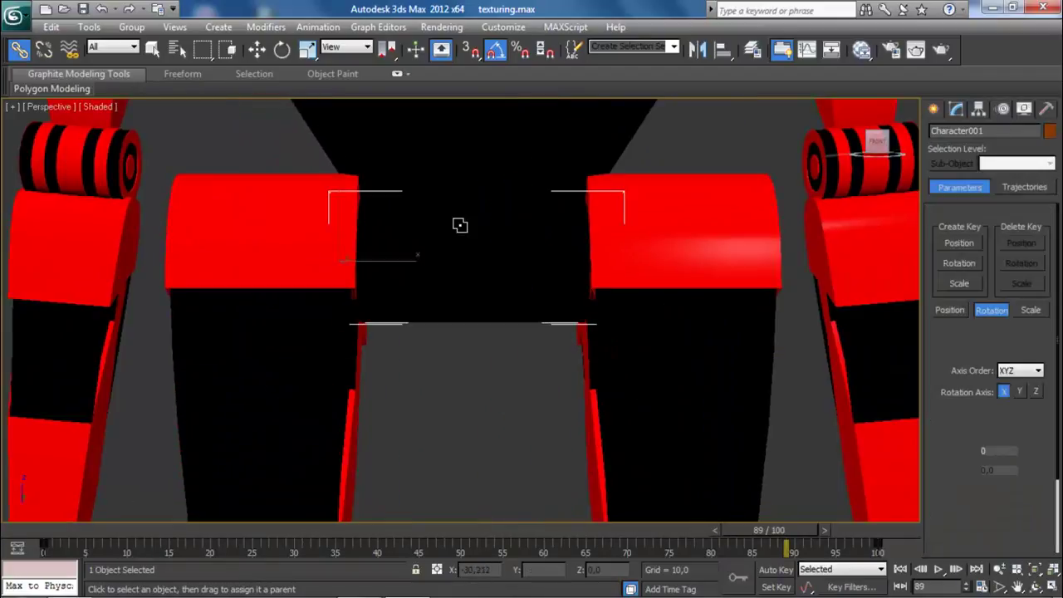
{"action": "left_click", "coordinate": [307, 51]}
{"action": "left_click_drag", "start_coordinate": [346, 241], "coordinate": [417, 262]}
{"action": "scroll", "coordinate": [448, 261], "scroll_direction": "down", "scroll_amount": 3}
{"action": "middle_click_drag", "start_coordinate": [602, 267], "coordinate": [598, 249]}
Select the rig's base object, switch back to animation mode and play the walk to check the hip cylinder
{"action": "left_click", "coordinate": [798, 266]}
{"action": "scroll", "coordinate": [797, 269], "scroll_direction": "down", "scroll_amount": 5}
{"action": "middle_click_drag", "start_coordinate": [797, 274], "coordinate": [783, 124]}
{"action": "middle_click_drag", "start_coordinate": [735, 222], "coordinate": [740, 115]}
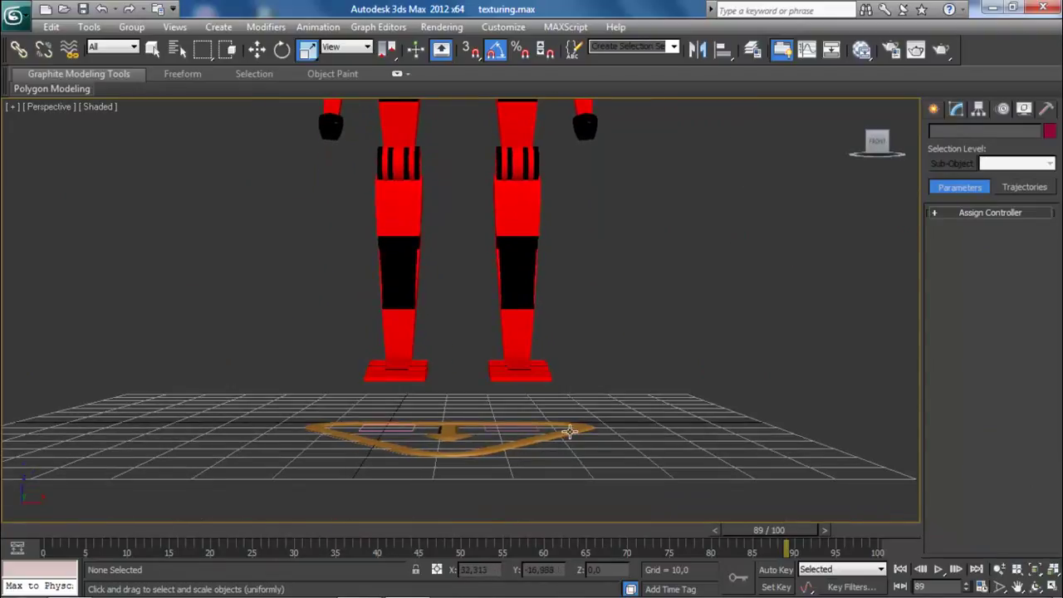
{"action": "left_click", "coordinate": [569, 431]}
{"action": "left_click", "coordinate": [943, 250]}
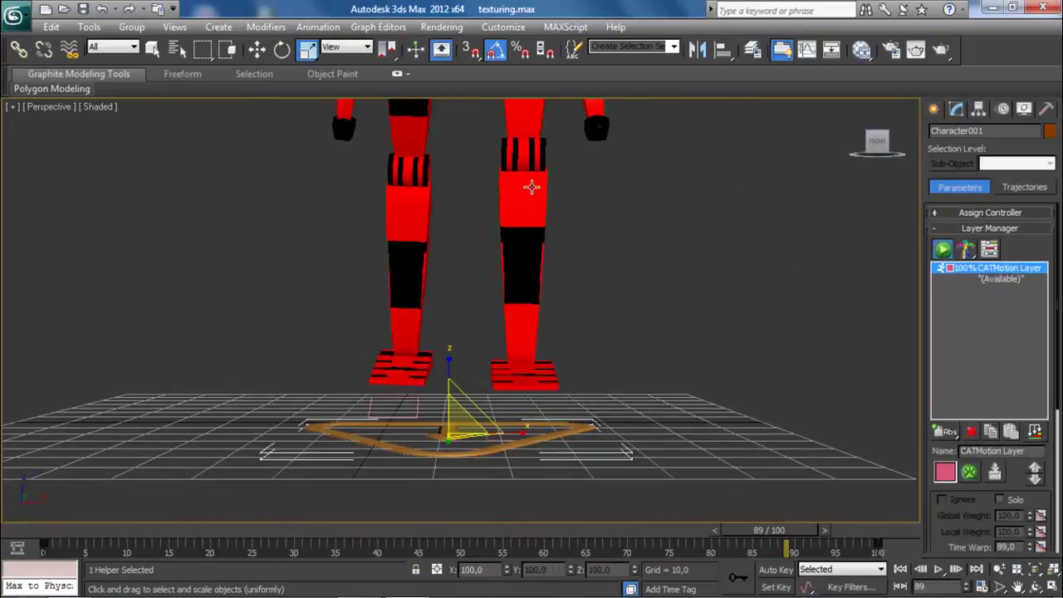
{"action": "middle_click_drag", "start_coordinate": [533, 188], "coordinate": [556, 386]}
{"action": "left_click", "coordinate": [937, 568]}
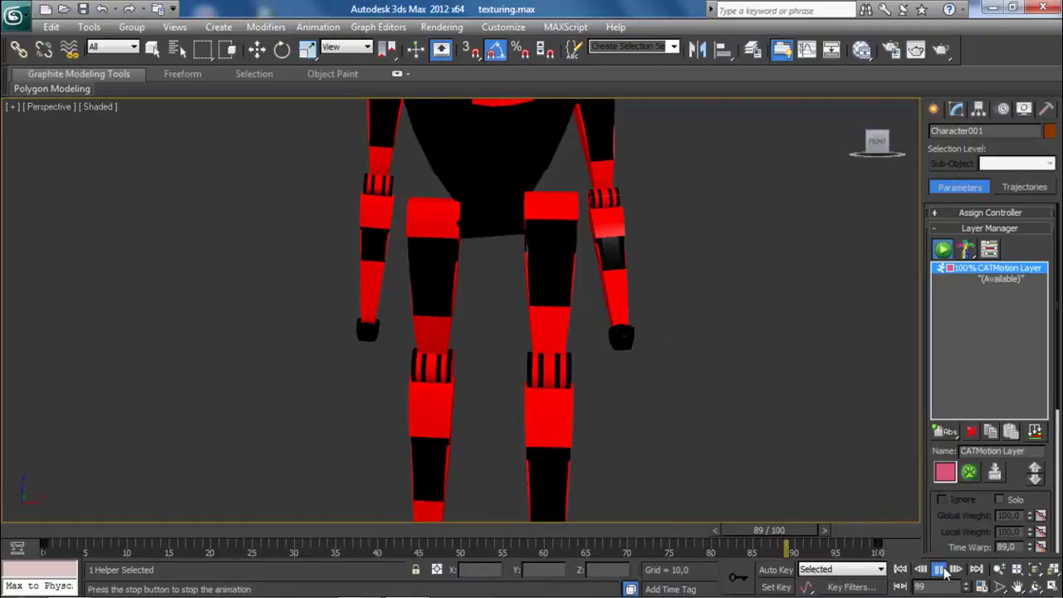
Return the rig to setup mode and rescale the hip cylinder to about 54.8 in X and Y and 97.7 in Z
{"action": "left_click", "coordinate": [937, 256]}
{"action": "scroll", "coordinate": [615, 280], "scroll_direction": "up", "scroll_amount": 3}
{"action": "middle_click_drag", "start_coordinate": [614, 280], "coordinate": [629, 406]}
{"action": "scroll", "coordinate": [614, 382], "scroll_direction": "up", "scroll_amount": 3}
{"action": "left_click", "coordinate": [529, 254]}
{"action": "scroll", "coordinate": [519, 266], "scroll_direction": "up", "scroll_amount": 3}
{"action": "middle_click_drag", "start_coordinate": [511, 272], "coordinate": [395, 322]}
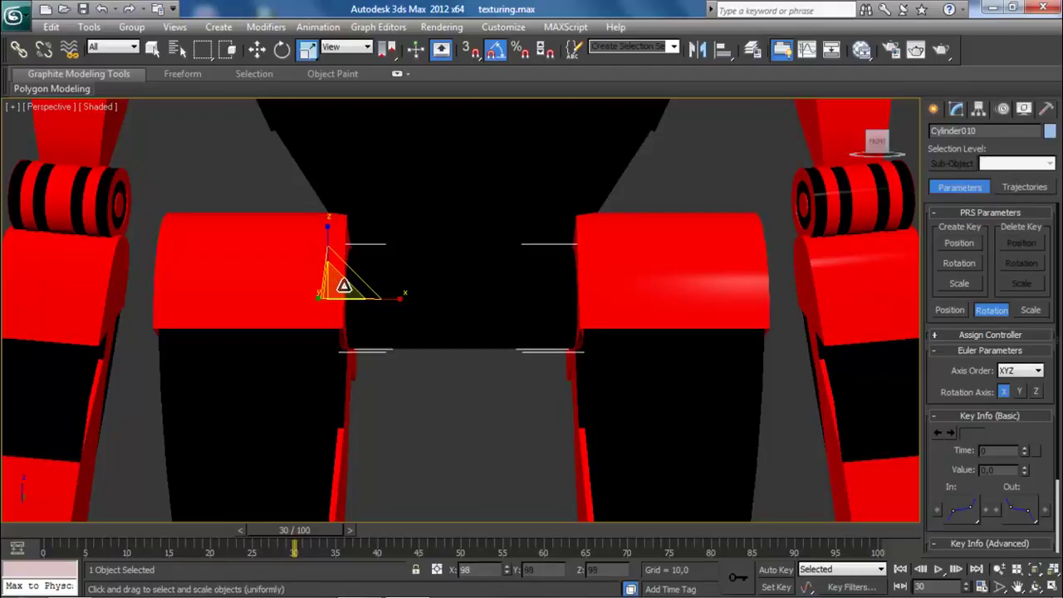
{"action": "left_click_drag", "start_coordinate": [353, 290], "coordinate": [394, 300]}
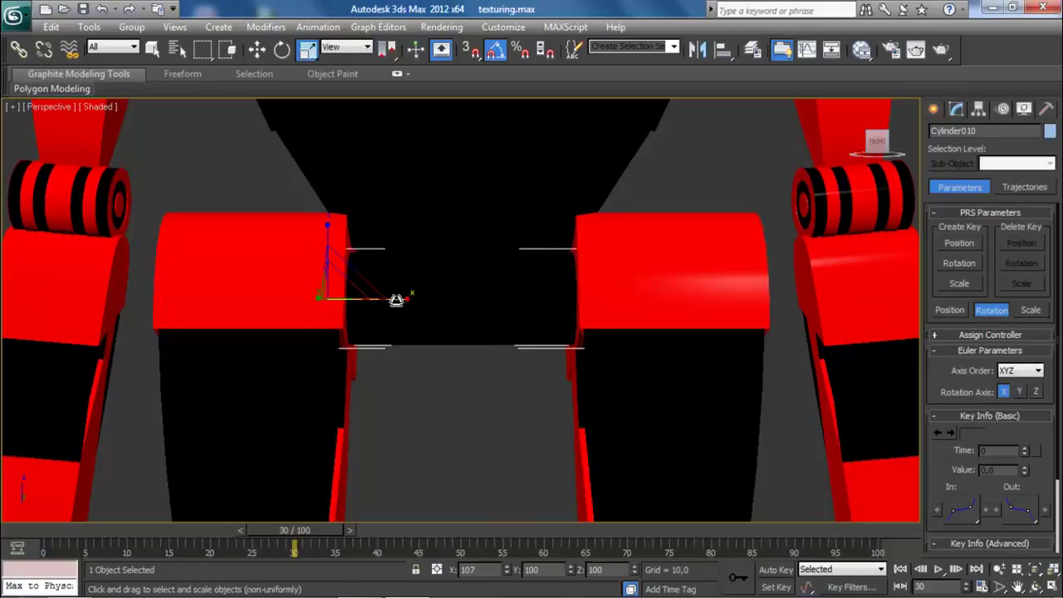
{"action": "scroll", "coordinate": [616, 267], "scroll_direction": "down", "scroll_amount": 8}
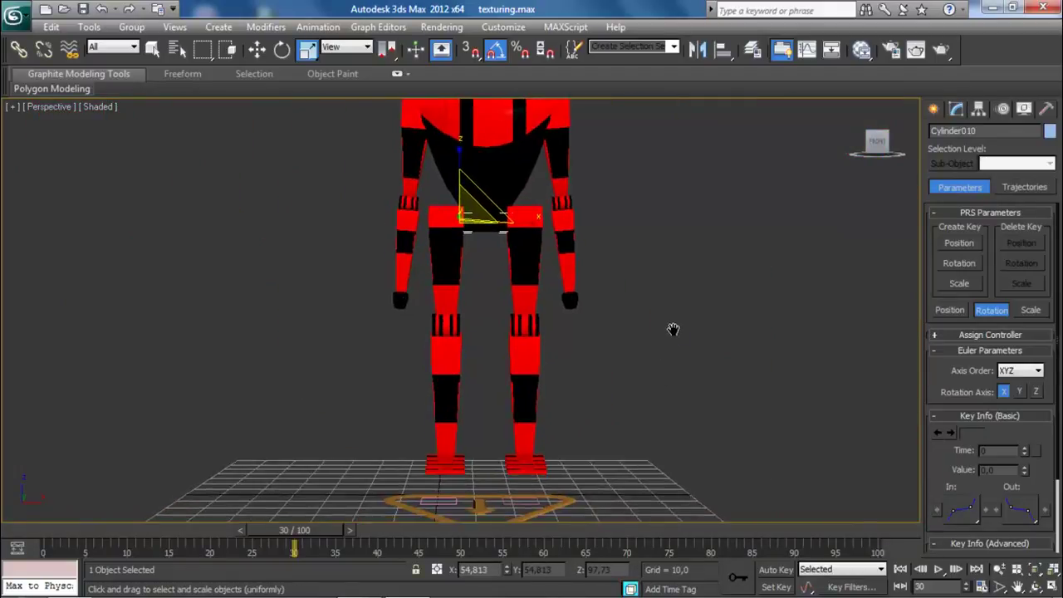
Put the rig in animation mode and play the walk, examining the joint between the torso and both hips
{"action": "left_click", "coordinate": [623, 453]}
{"action": "left_click", "coordinate": [559, 496]}
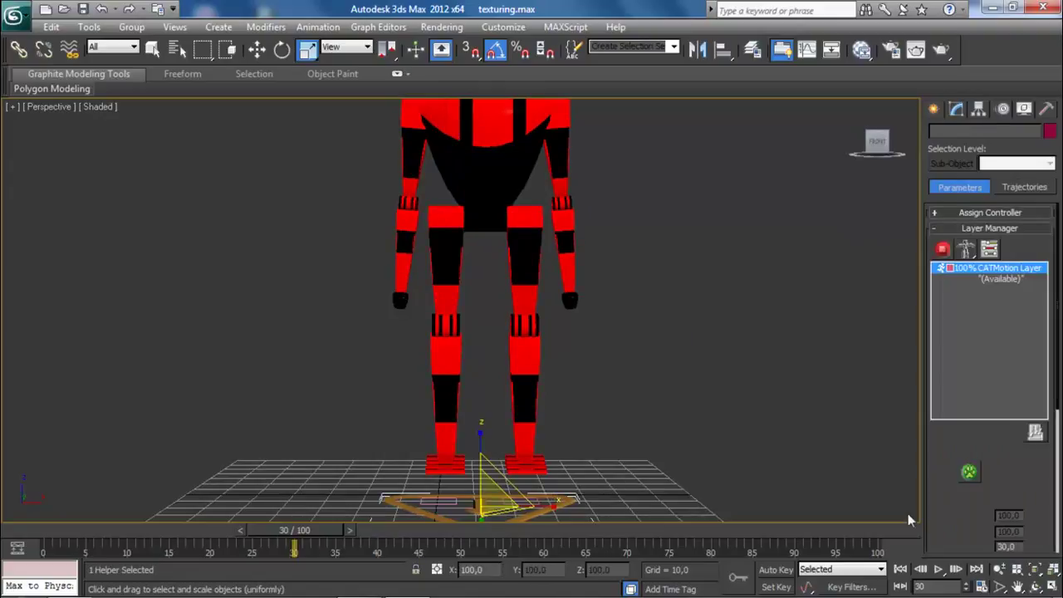
{"action": "left_click", "coordinate": [942, 249]}
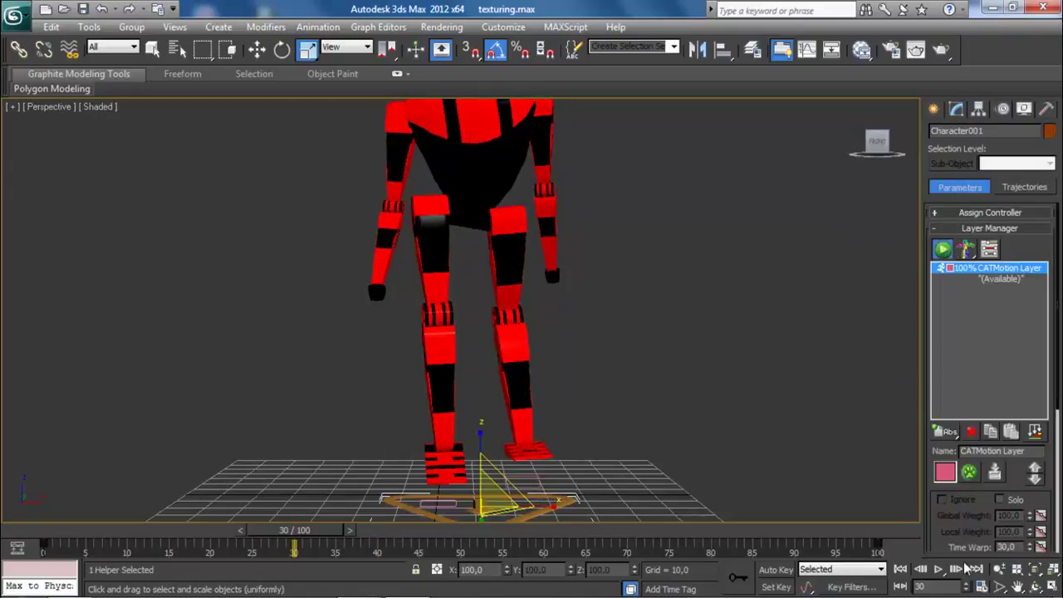
{"action": "left_click", "coordinate": [937, 568]}
{"action": "scroll", "coordinate": [659, 290], "scroll_direction": "up", "scroll_amount": 10}
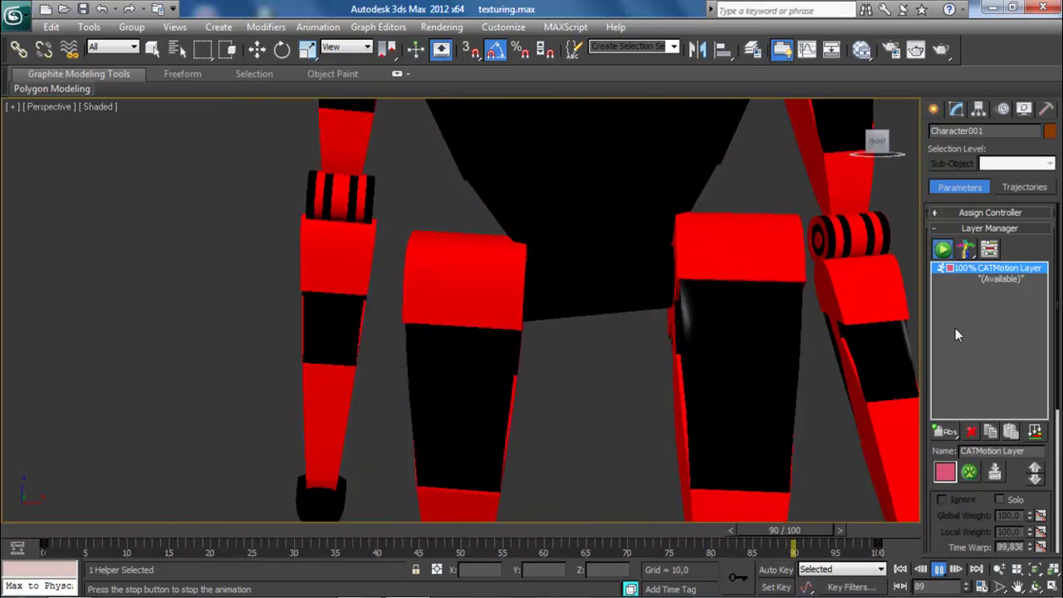
In setup mode, shrink the hip cylinder uniformly to about 38 in X and Y, and stretch its length to about 87
{"action": "left_click", "coordinate": [942, 249]}
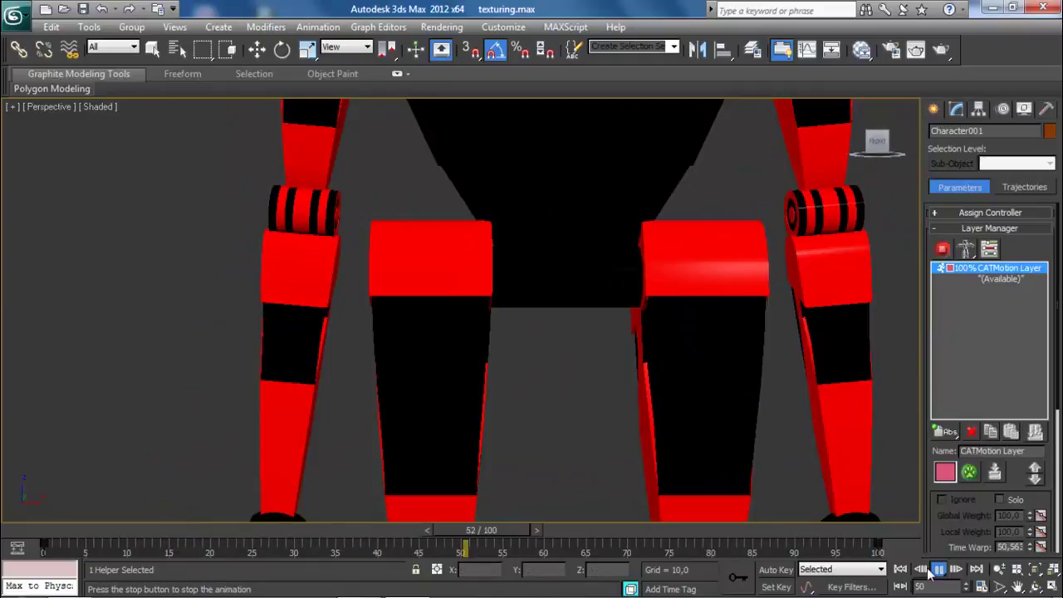
{"action": "left_click", "coordinate": [523, 264]}
{"action": "scroll", "coordinate": [340, 382], "scroll_direction": "up", "scroll_amount": 5}
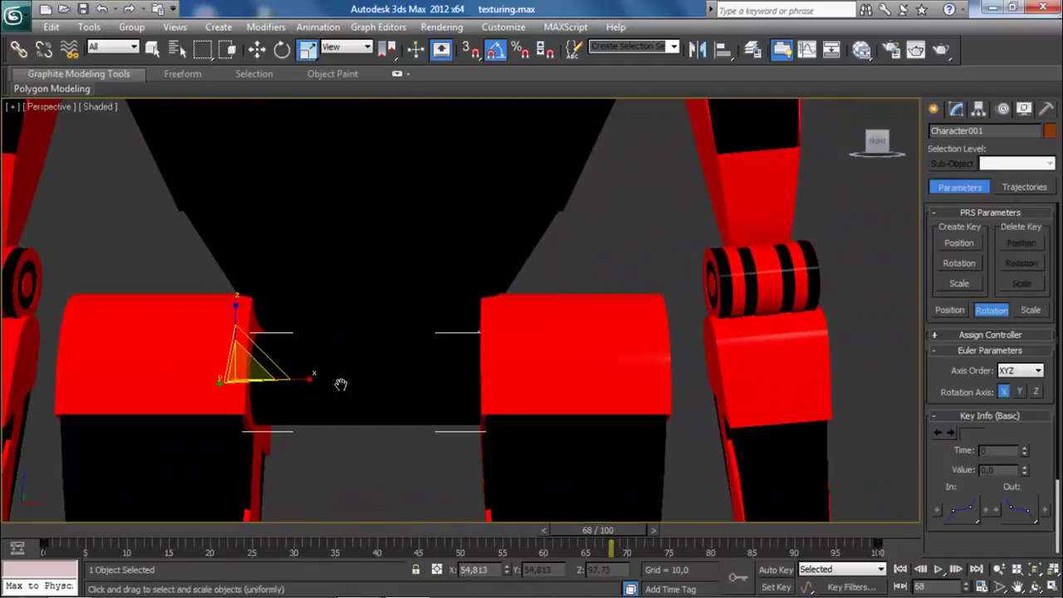
{"action": "left_click_drag", "start_coordinate": [57, 388], "coordinate": [106, 425]}
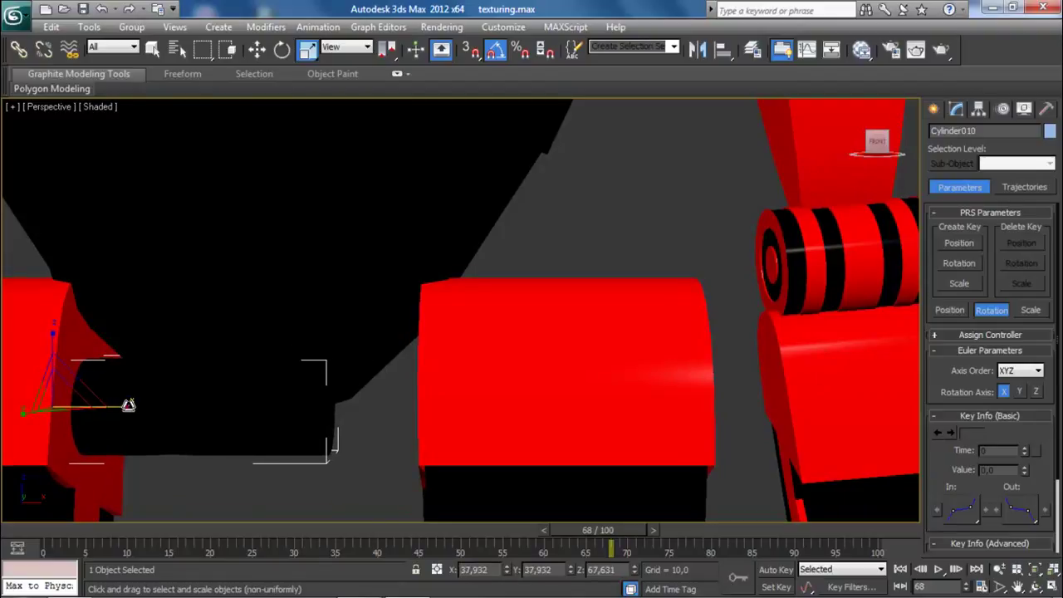
{"action": "left_click_drag", "start_coordinate": [126, 403], "coordinate": [139, 403]}
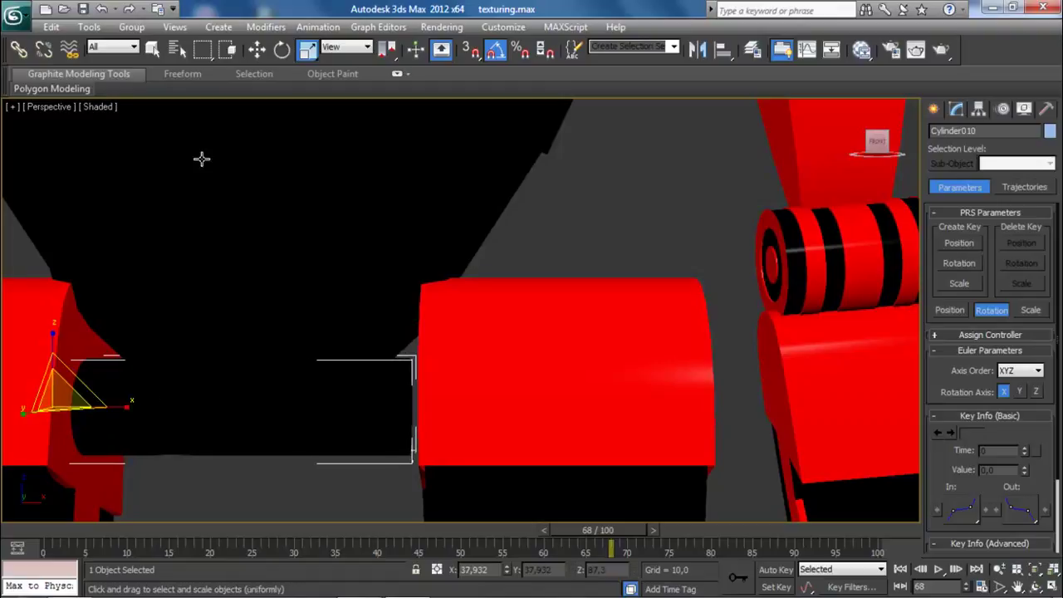
Center the cylinder horizontally between the two hips and raise it by about 0.9
{"action": "left_click_drag", "start_coordinate": [146, 418], "coordinate": [122, 415]}
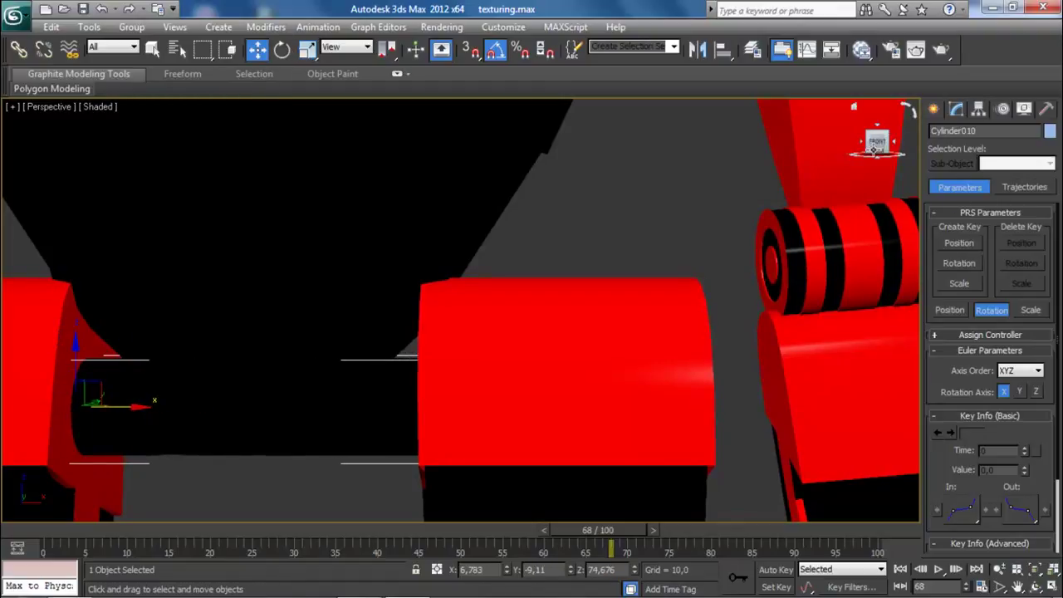
{"action": "middle_click_drag", "start_coordinate": [519, 330], "coordinate": [757, 294]}
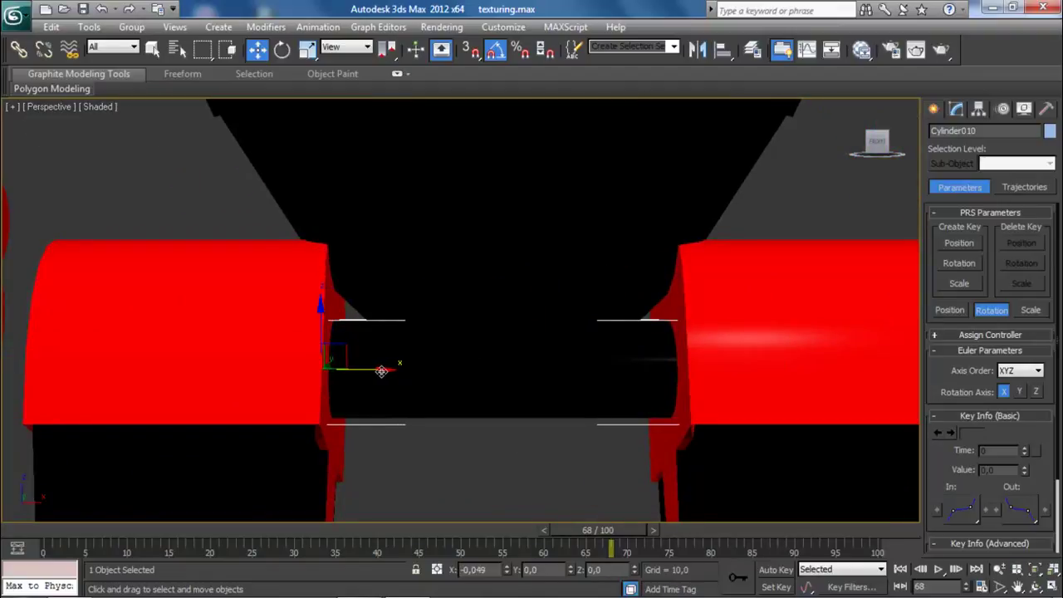
{"action": "left_click_drag", "start_coordinate": [323, 322], "coordinate": [320, 295]}
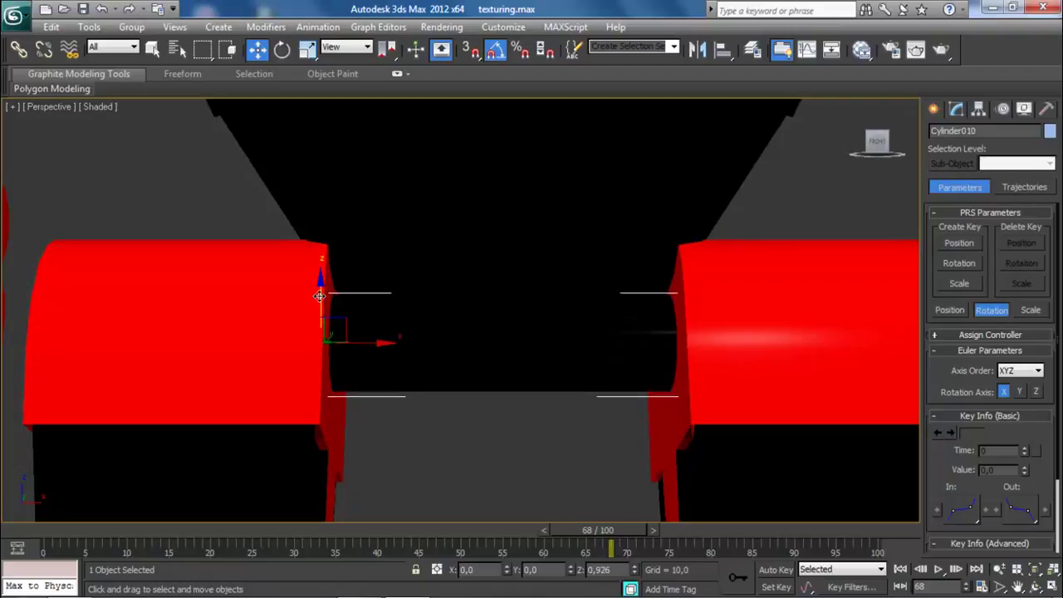
Select the rig's base object on the ground and switch the CAT rig to animation mode
{"action": "scroll", "coordinate": [557, 374], "scroll_direction": "down", "scroll_amount": 3}
{"action": "middle_click_drag", "start_coordinate": [557, 375], "coordinate": [559, 332]}
{"action": "scroll", "coordinate": [559, 332], "scroll_direction": "down", "scroll_amount": 10}
{"action": "middle_click_drag", "start_coordinate": [615, 399], "coordinate": [616, 362]}
{"action": "scroll", "coordinate": [612, 363], "scroll_direction": "up", "scroll_amount": 5}
{"action": "middle_click_drag", "start_coordinate": [608, 362], "coordinate": [609, 385]}
{"action": "left_click", "coordinate": [556, 425]}
{"action": "left_click", "coordinate": [563, 425]}
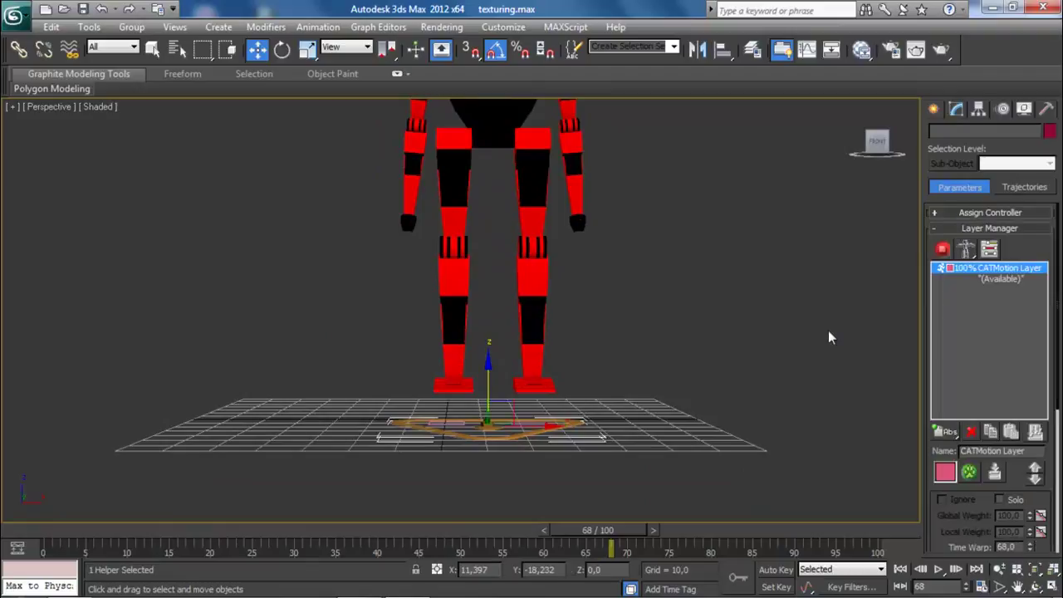
{"action": "left_click", "coordinate": [950, 251]}
Play the walk and examine the hips up close, followed by the whole robot
{"action": "scroll", "coordinate": [659, 170], "scroll_direction": "up", "scroll_amount": 3}
{"action": "middle_click_drag", "start_coordinate": [659, 170], "coordinate": [681, 296]}
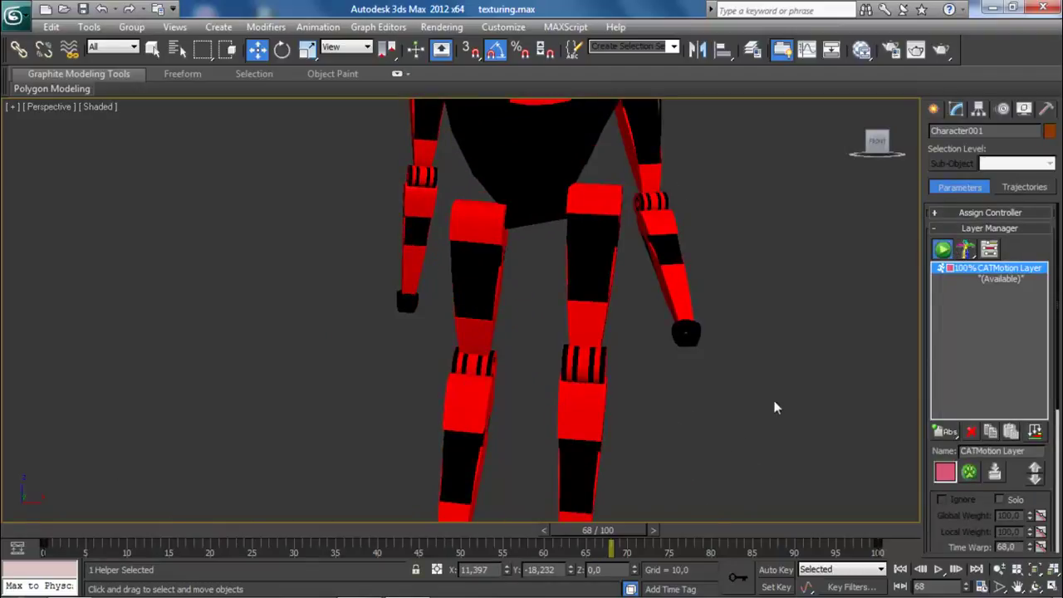
{"action": "left_click", "coordinate": [940, 570]}
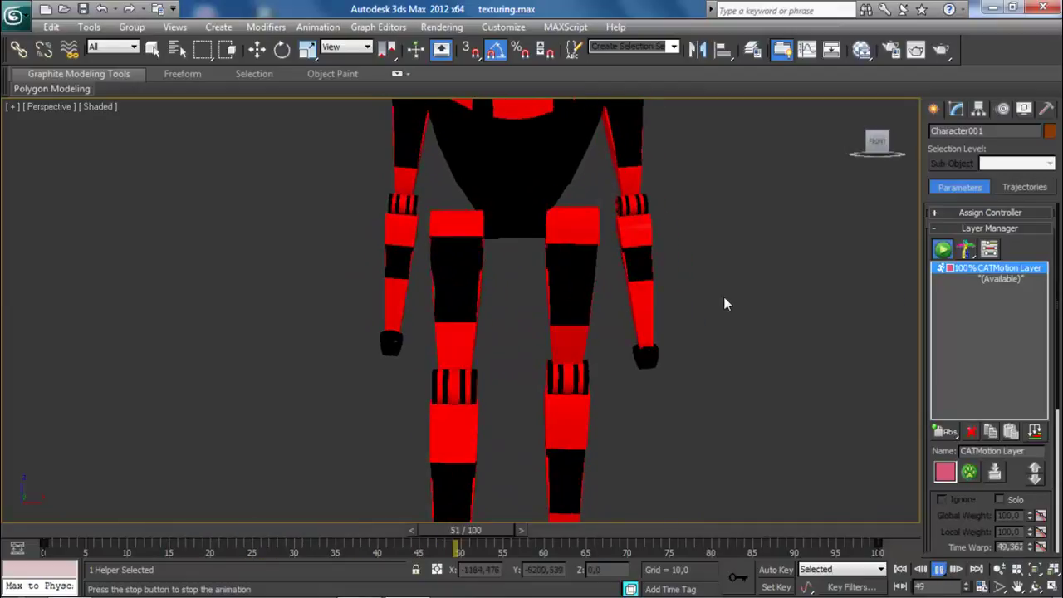
{"action": "scroll", "coordinate": [723, 297], "scroll_direction": "down", "scroll_amount": 3}
{"action": "mouse_move", "coordinate": [717, 296]}
{"action": "middle_mouse_down"}
{"action": "mouse_move", "coordinate": [717, 307]}
{"action": "mouse_move", "coordinate": [710, 290]}
{"action": "middle_mouse_up"}
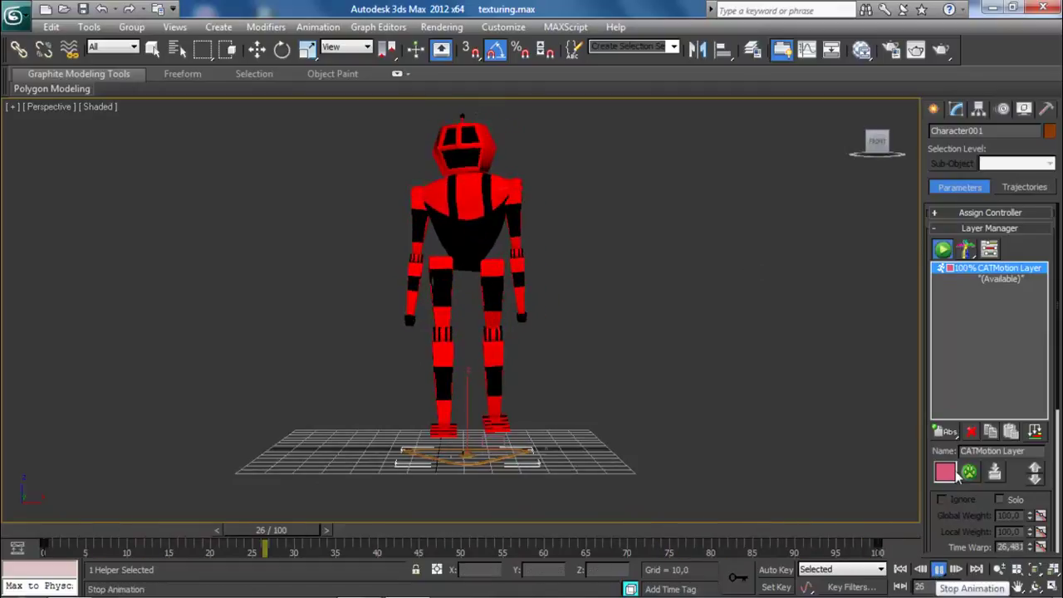
Open the CATMotion editor's Globals, set the walk mode to Walk On Line and minimize the editor
{"action": "left_click", "coordinate": [988, 249]}
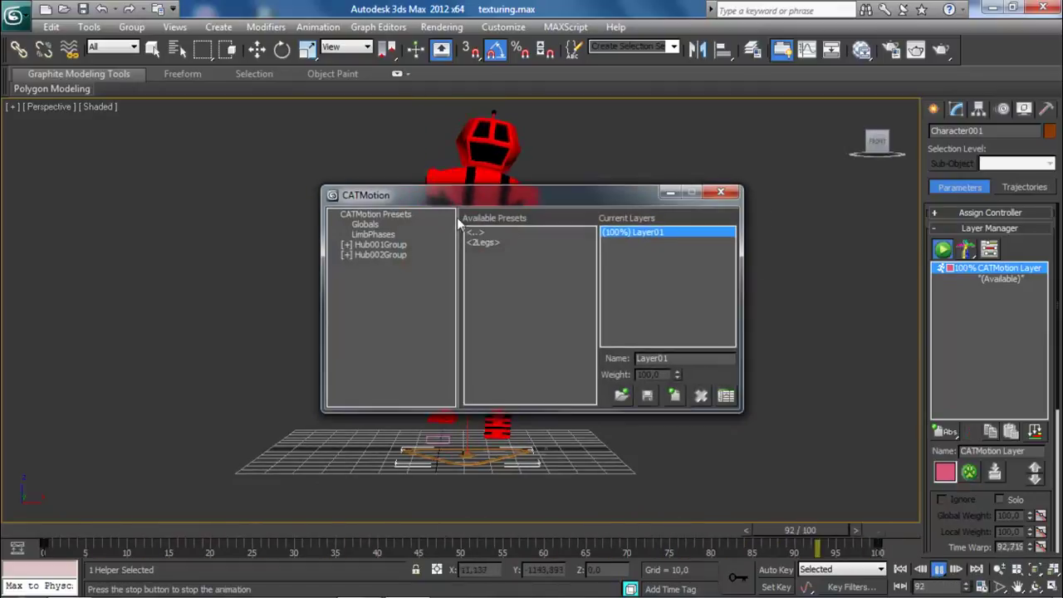
{"action": "left_click", "coordinate": [376, 225]}
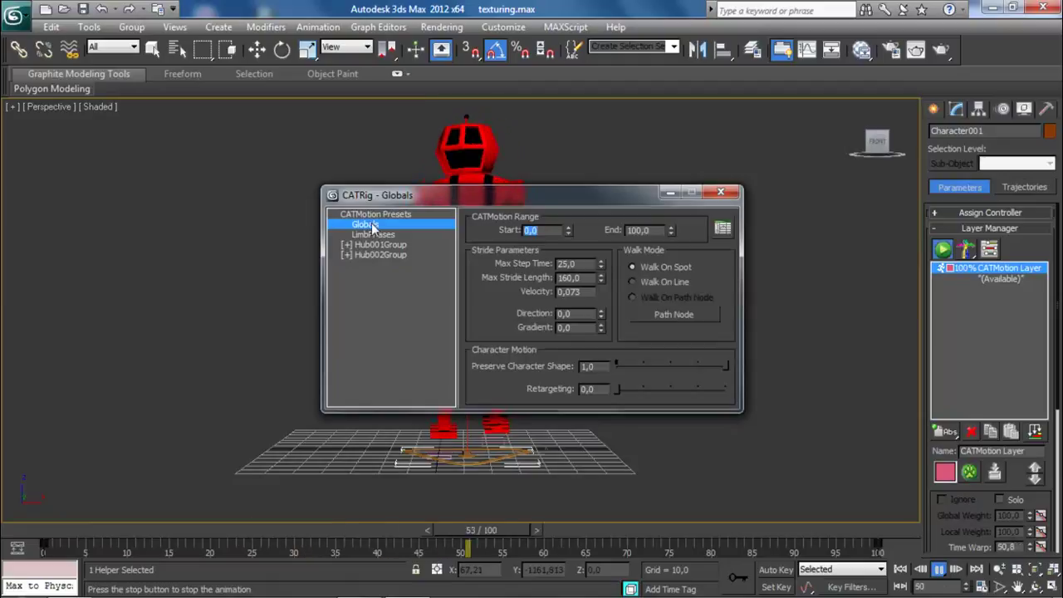
{"action": "left_click", "coordinate": [667, 281]}
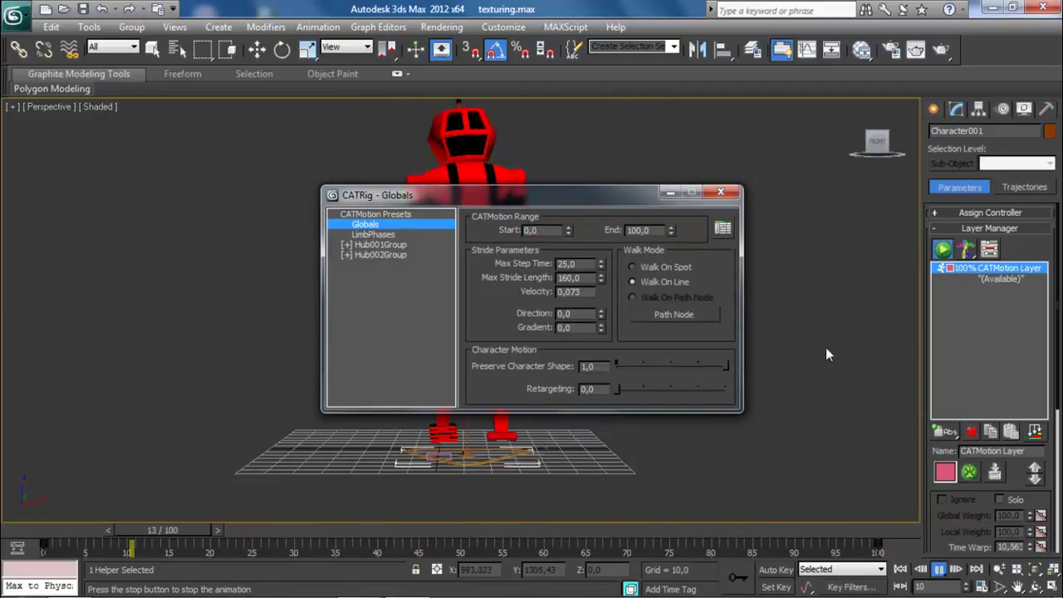
{"action": "left_click", "coordinate": [672, 191]}
Watch the robot walk forward from the side and return to the front view
{"action": "left_click_drag", "start_coordinate": [877, 141], "coordinate": [848, 142]}
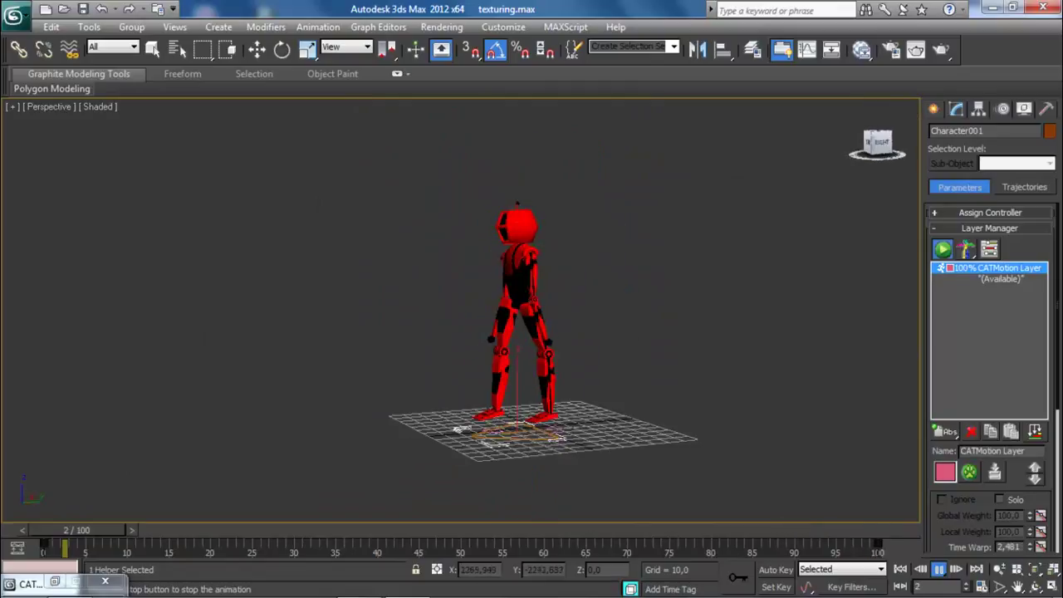
{"action": "left_click_drag", "start_coordinate": [878, 148], "coordinate": [868, 148]}
{"action": "left_click", "coordinate": [868, 148]}
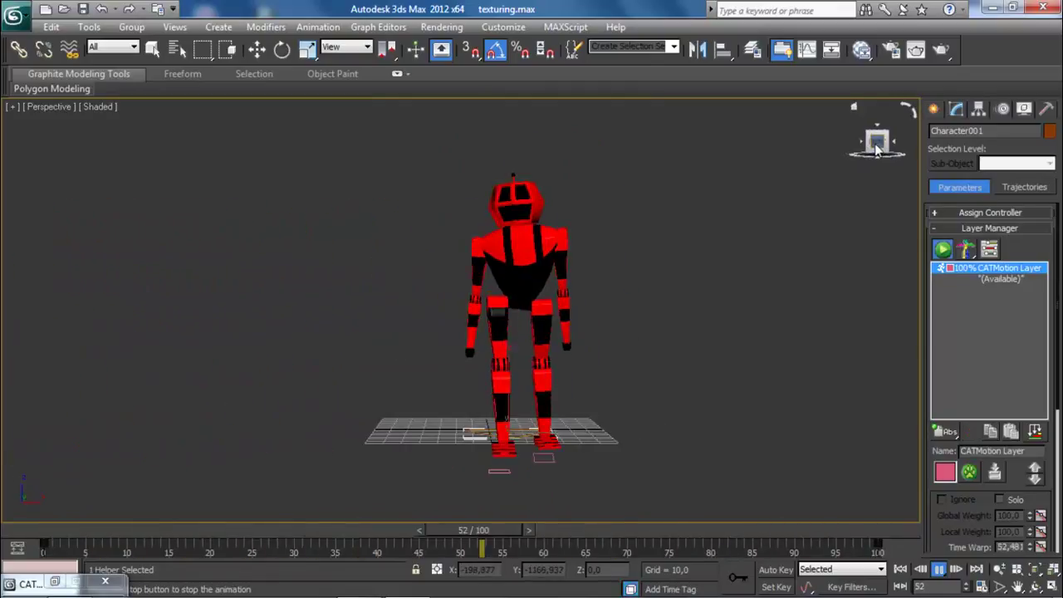
Toggle the rig's setup mode off and on, and set the CATMotion walk mode to Walk On Spot in Globals
{"action": "left_click", "coordinate": [943, 250]}
{"action": "left_click", "coordinate": [943, 251]}
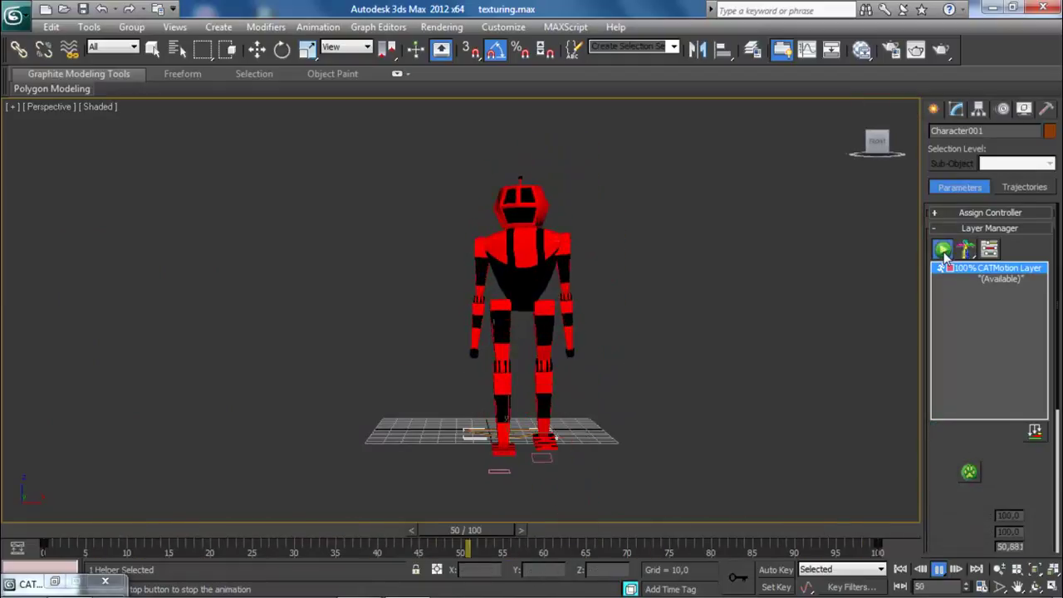
{"action": "left_click", "coordinate": [969, 471]}
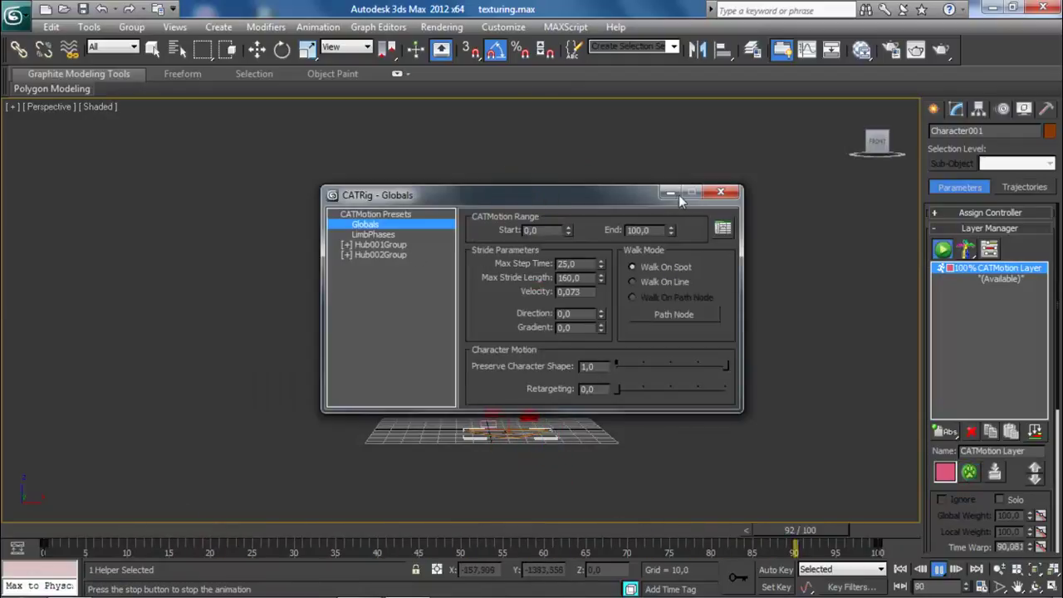
Move the CATMotion editor beside the robot, expand Hub001, and scale its Twist curve down until it is nearly flat
{"action": "left_click_drag", "start_coordinate": [676, 195], "coordinate": [940, 195]}
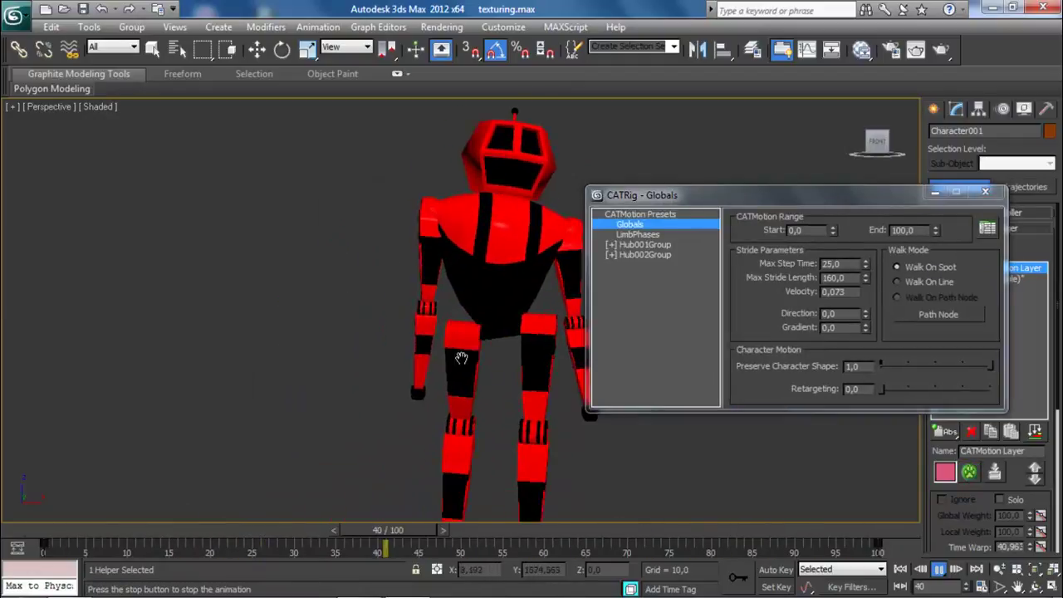
{"action": "double_click", "coordinate": [651, 245]}
{"action": "double_click", "coordinate": [661, 255]}
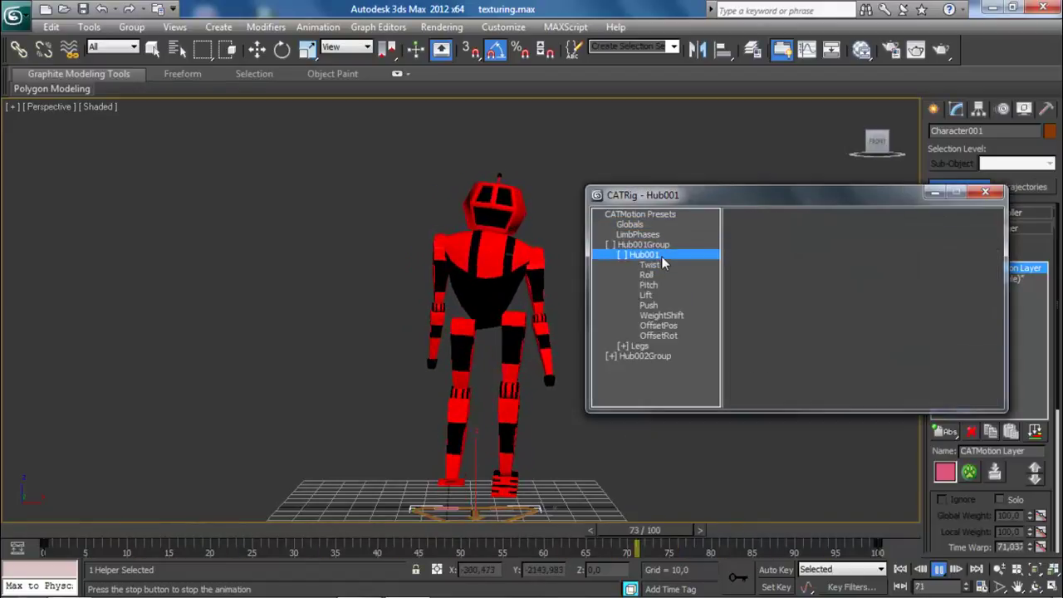
{"action": "left_click", "coordinate": [659, 264]}
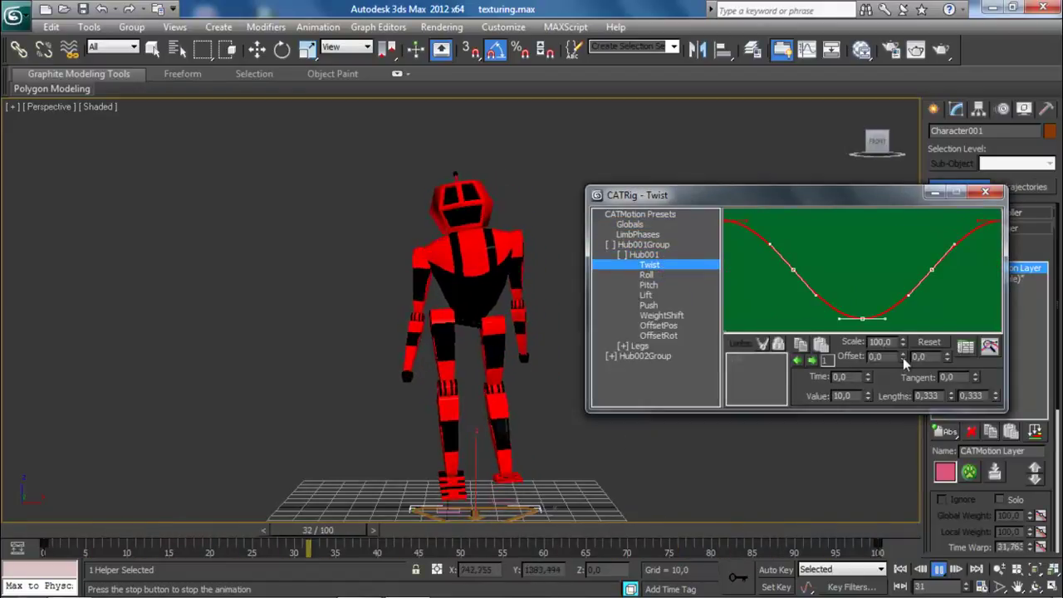
{"action": "left_click_drag", "start_coordinate": [903, 344], "coordinate": [952, 456]}
{"action": "left_click_drag", "start_coordinate": [952, 522], "coordinate": [957, 546]}
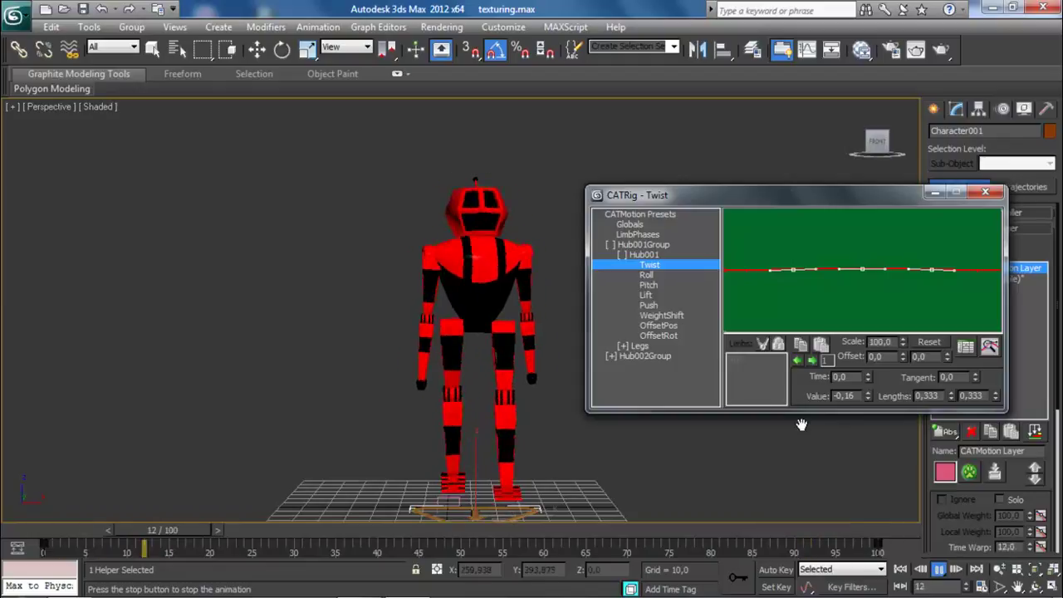
Reduce the scale of Hub001's Roll and Pitch curves, and scale its WeightShift curve to about 5
{"action": "left_click", "coordinate": [652, 275]}
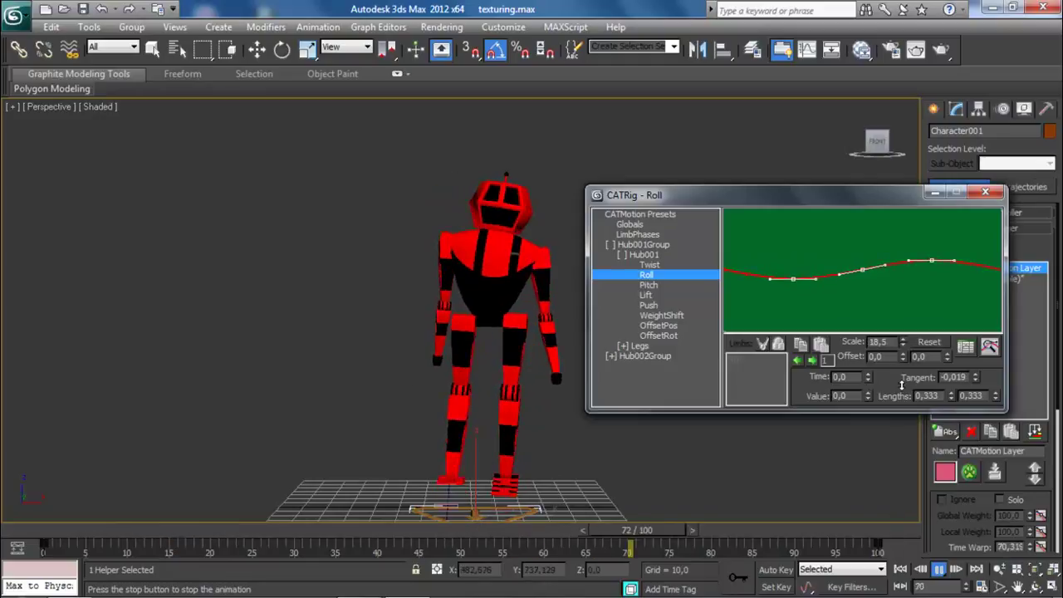
{"action": "left_click", "coordinate": [669, 284]}
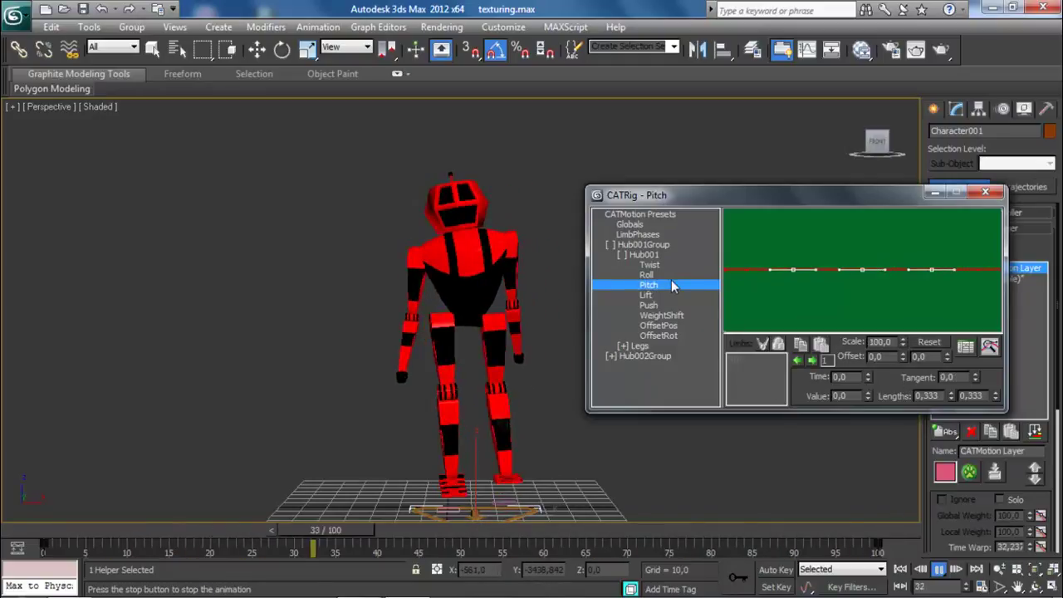
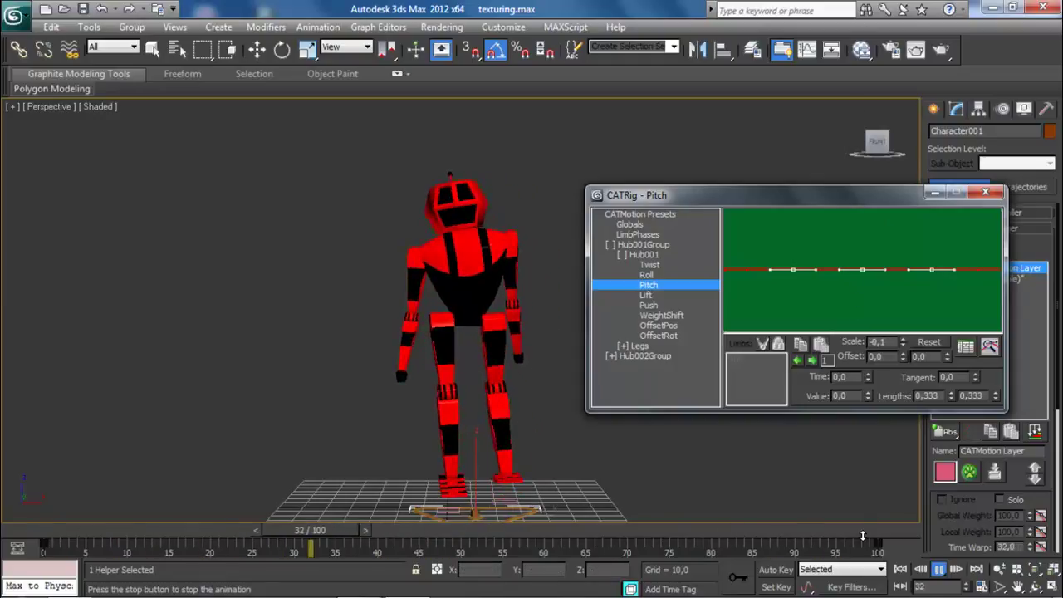
{"action": "left_click", "coordinate": [656, 304]}
{"action": "left_click", "coordinate": [681, 315]}
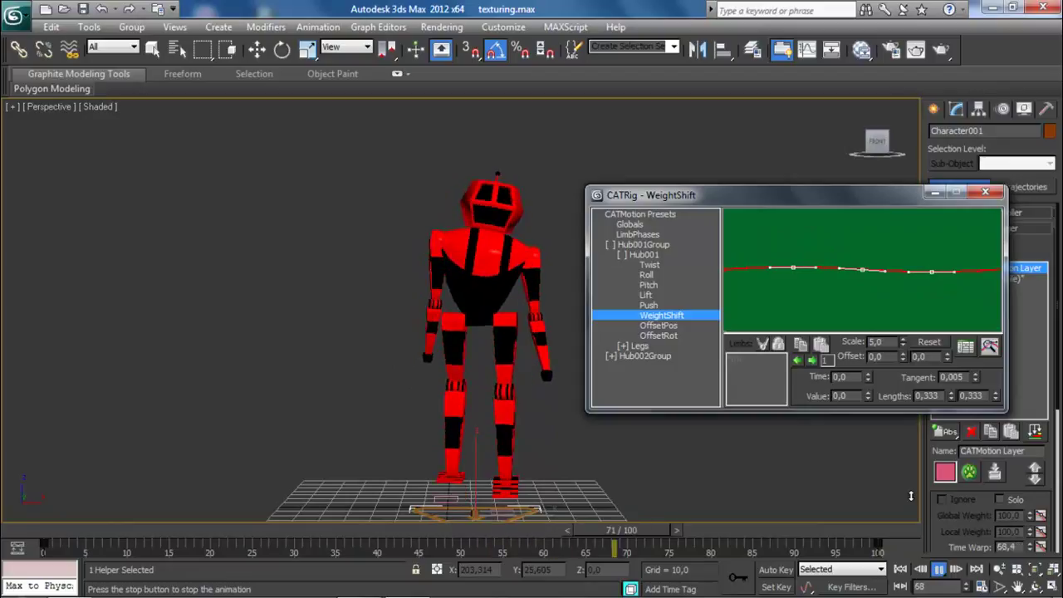
{"action": "middle_click_drag", "start_coordinate": [435, 381], "coordinate": [415, 335]}
{"action": "scroll", "coordinate": [403, 305], "scroll_direction": "up", "scroll_amount": 3}
{"action": "scroll", "coordinate": [403, 309], "scroll_direction": "down", "scroll_amount": 3}
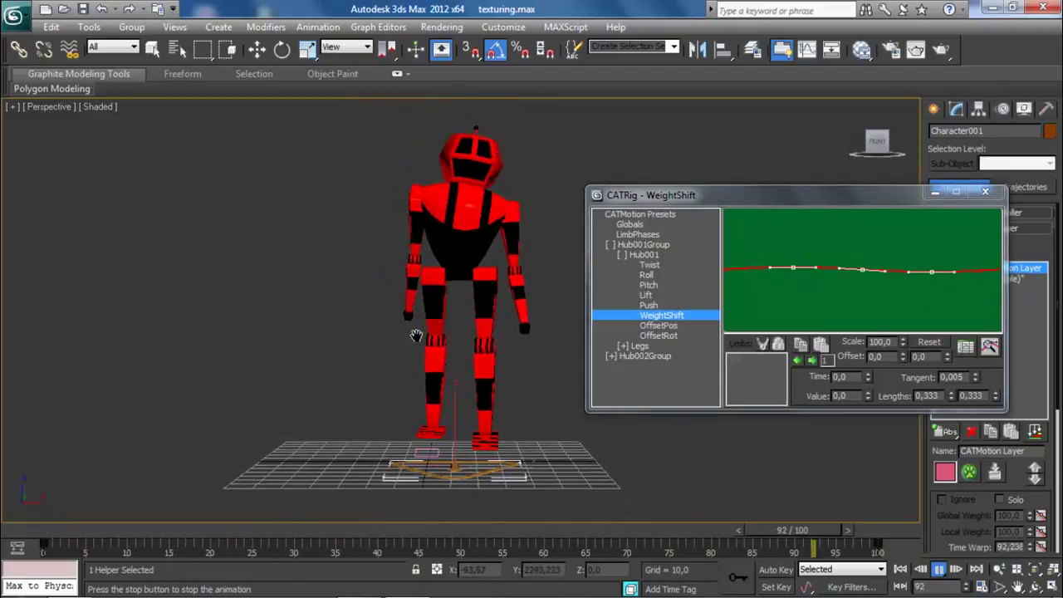
Expand Hub002Group and Hub001's Legs, adjust the scale of the legs' KneeAngle curve, and close the CATMotion editor
{"action": "left_click", "coordinate": [647, 325]}
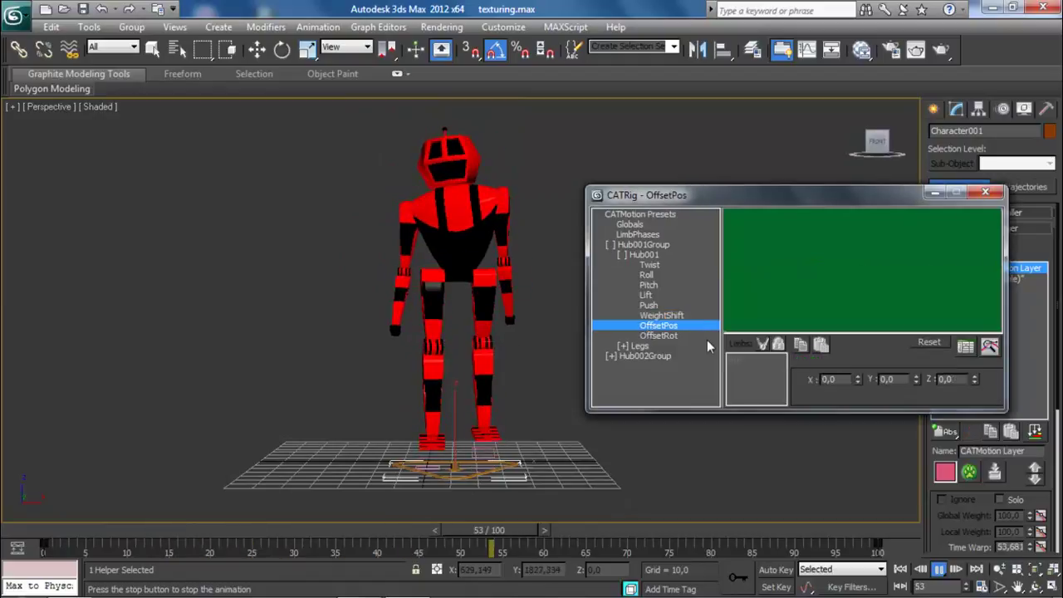
{"action": "left_click", "coordinate": [654, 355]}
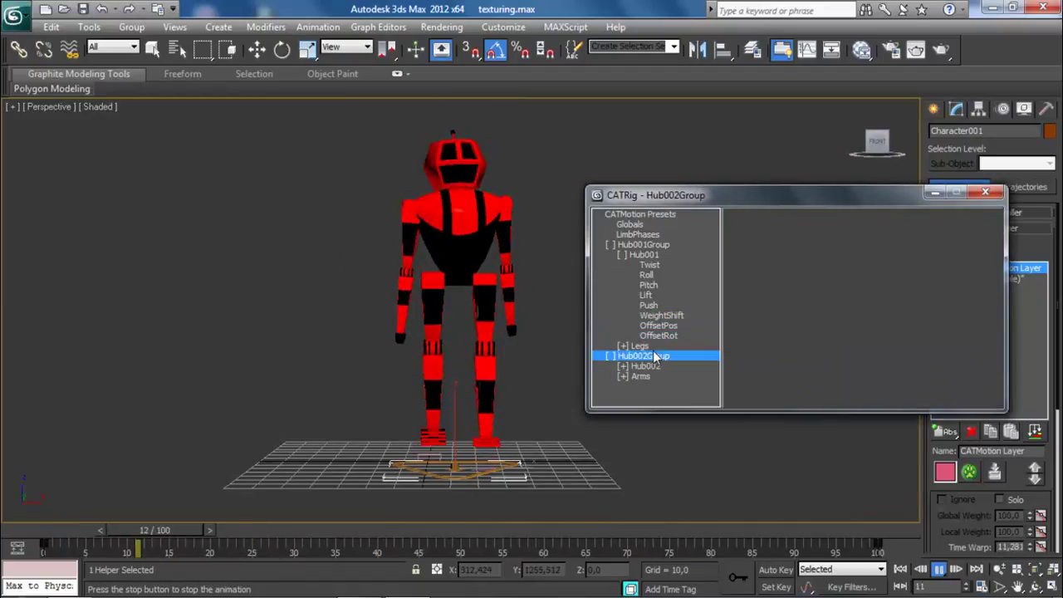
{"action": "left_click", "coordinate": [653, 347]}
{"action": "left_click", "coordinate": [684, 357]}
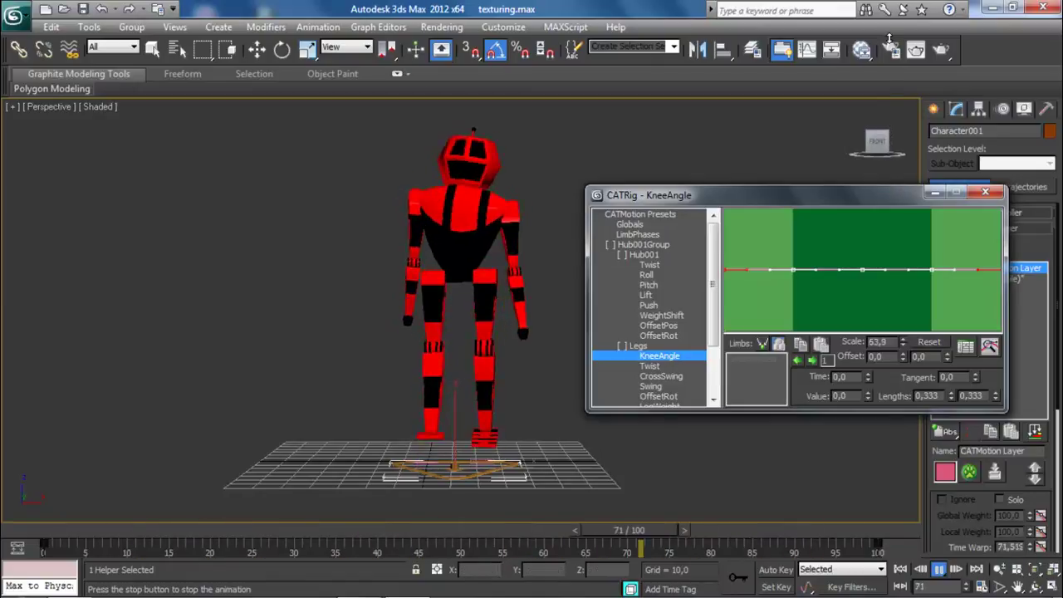
{"action": "left_click", "coordinate": [983, 194]}
Reopen the CATMotion editor, expand the legs' Ankle entry and scale down its TargetAlign curve
{"action": "scroll", "coordinate": [639, 277], "scroll_direction": "up", "scroll_amount": 8}
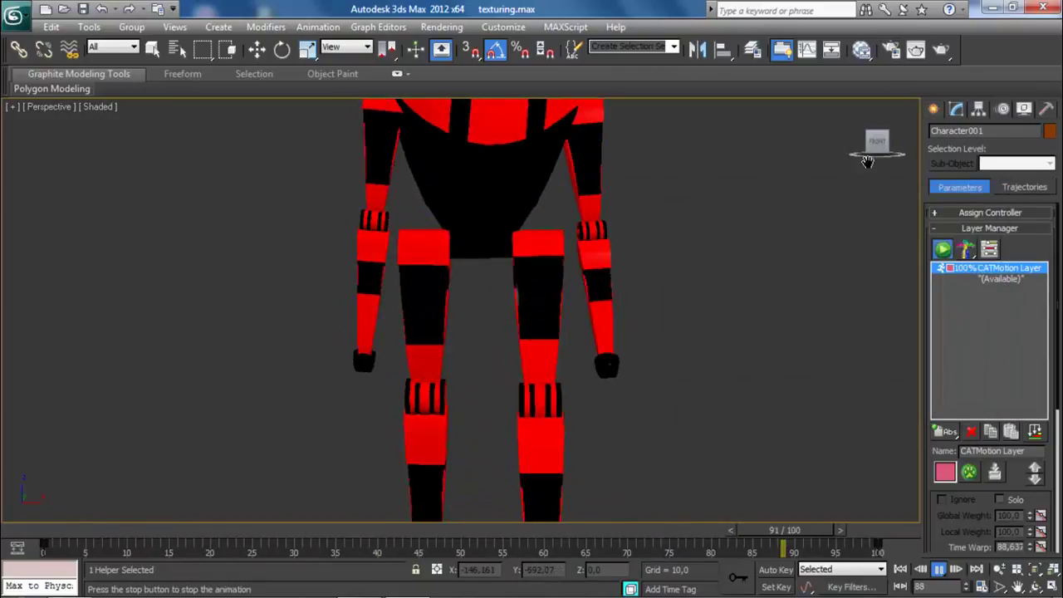
{"action": "left_click_drag", "start_coordinate": [865, 148], "coordinate": [832, 159]}
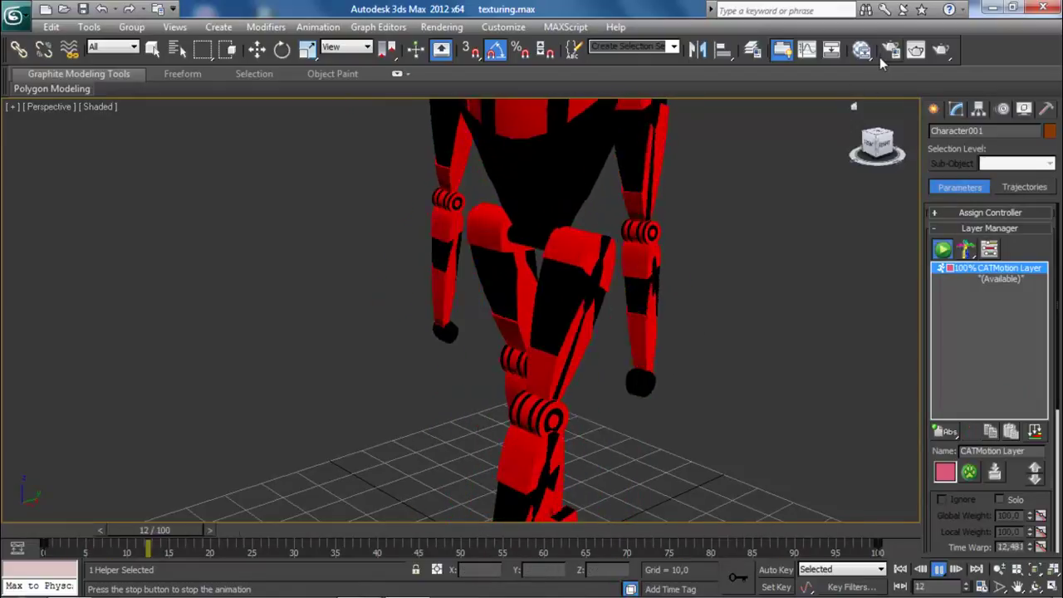
{"action": "left_click", "coordinate": [970, 472]}
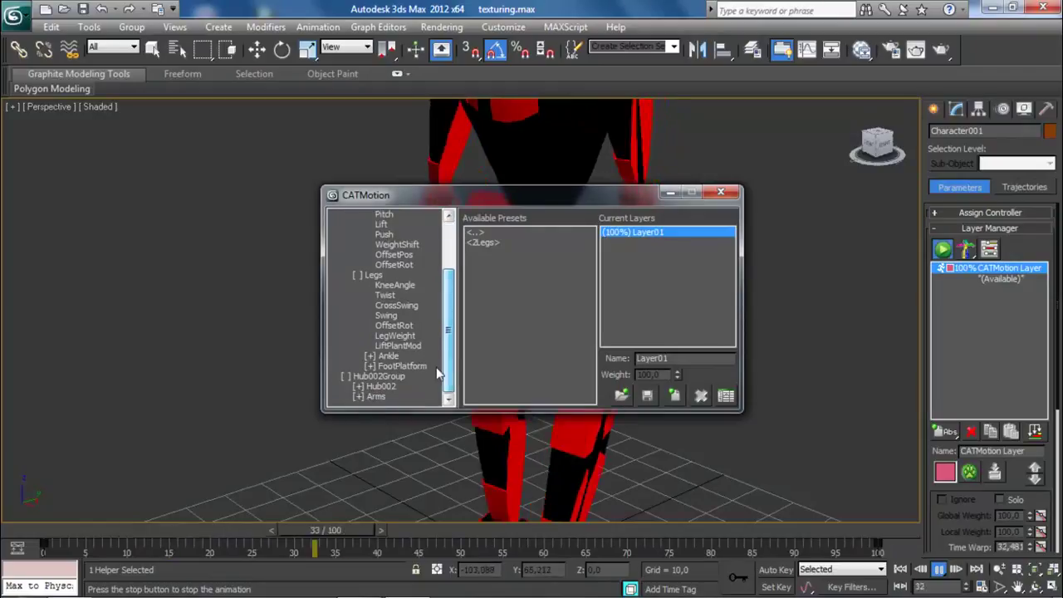
{"action": "double_click", "coordinate": [393, 357]}
{"action": "left_click", "coordinate": [405, 366]}
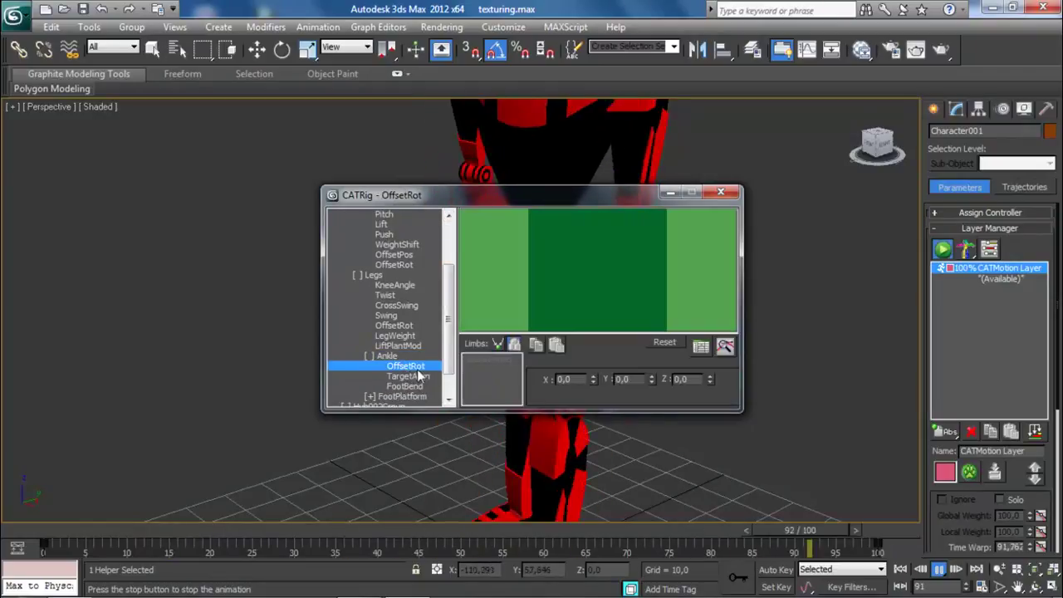
{"action": "scroll", "coordinate": [432, 340], "scroll_direction": "down", "scroll_amount": 1}
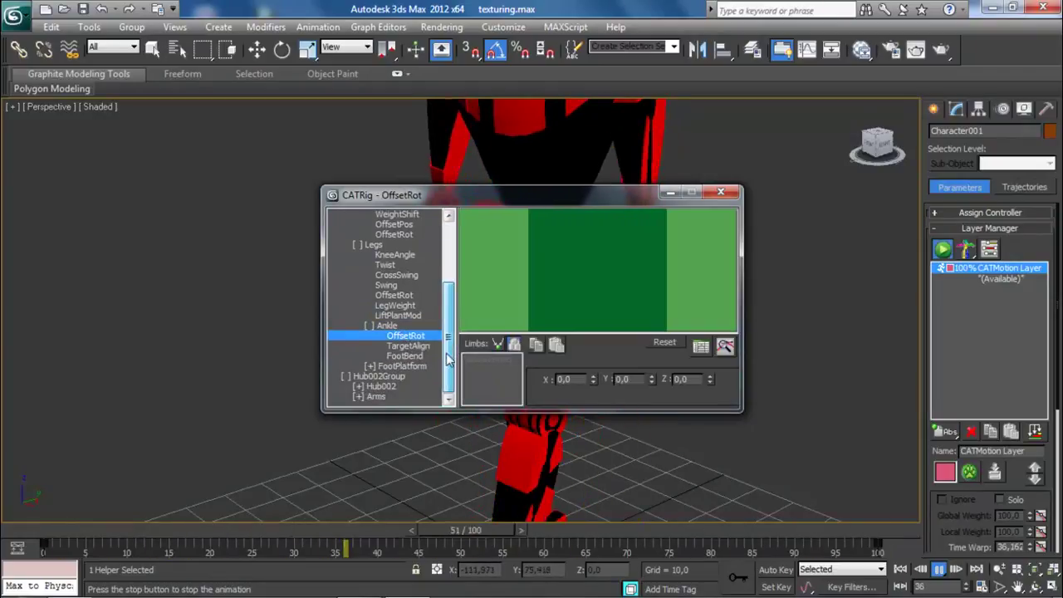
{"action": "left_click", "coordinate": [422, 347]}
{"action": "left_click", "coordinate": [422, 337]}
{"action": "left_click", "coordinate": [421, 347]}
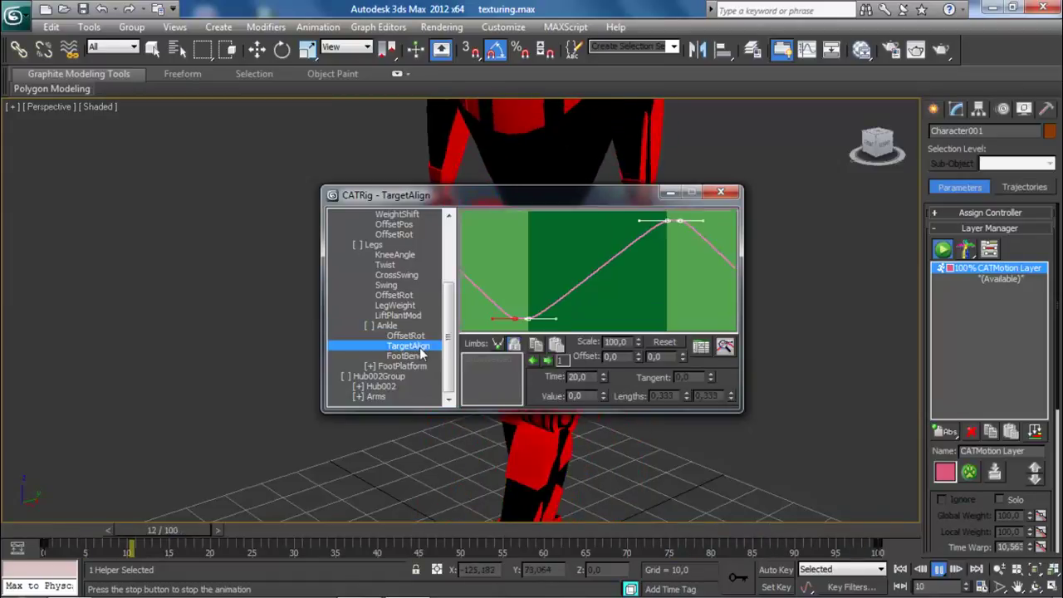
{"action": "left_click_drag", "start_coordinate": [638, 341], "coordinate": [611, 301]}
Adjust the scale of the ankle's FootBend curve, and minimize the editor to watch the whole robot from the front
{"action": "left_click_drag", "start_coordinate": [586, 199], "coordinate": [365, 134]}
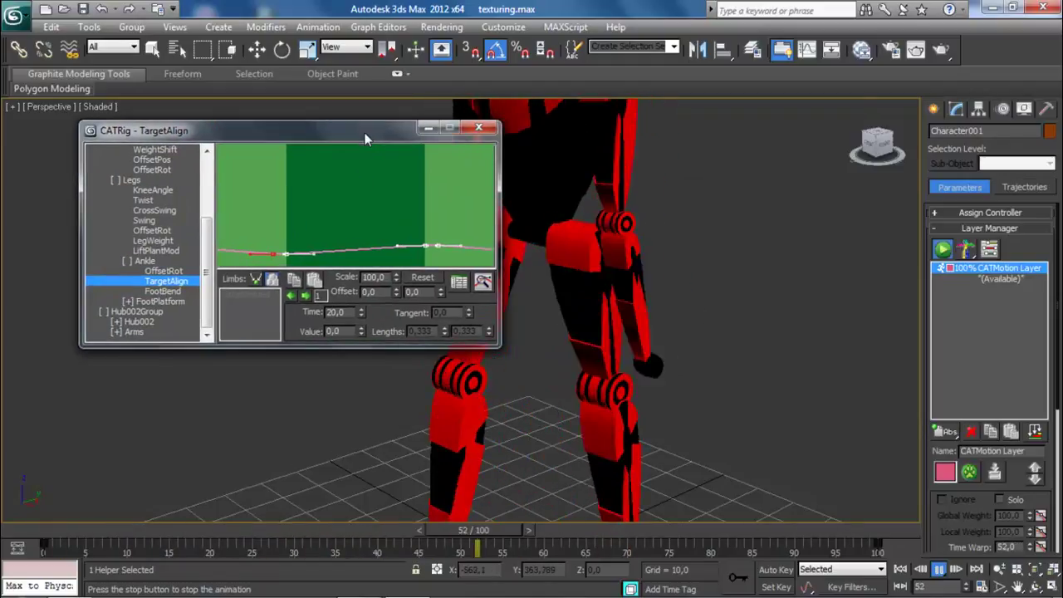
{"action": "left_click_drag", "start_coordinate": [366, 137], "coordinate": [515, 126]}
{"action": "left_click", "coordinate": [310, 281]}
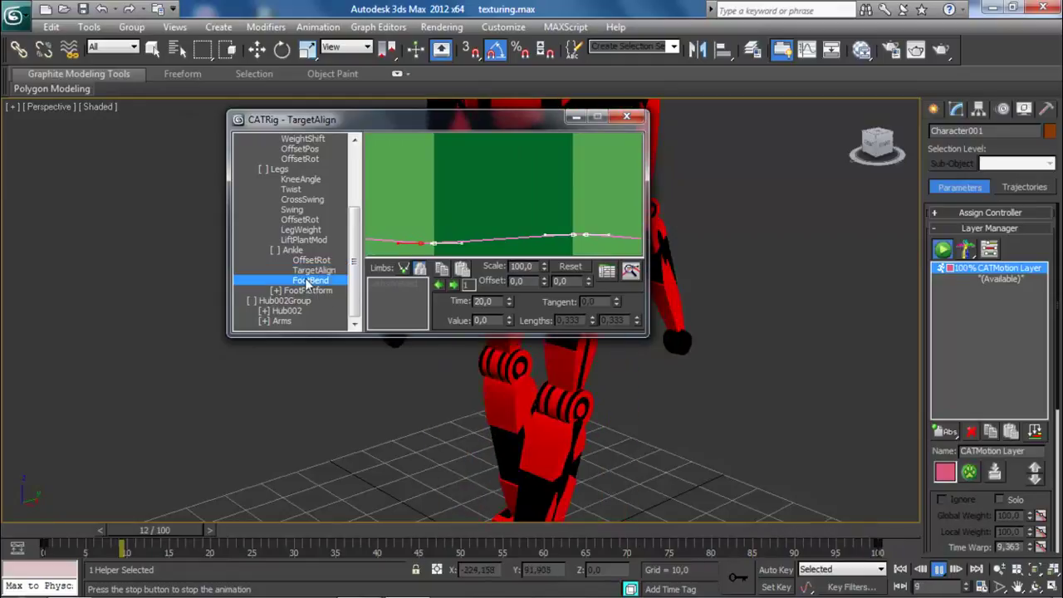
{"action": "left_click_drag", "start_coordinate": [544, 266], "coordinate": [538, 556]}
{"action": "left_click_drag", "start_coordinate": [529, 52], "coordinate": [541, 460]}
{"action": "left_click", "coordinate": [573, 117]}
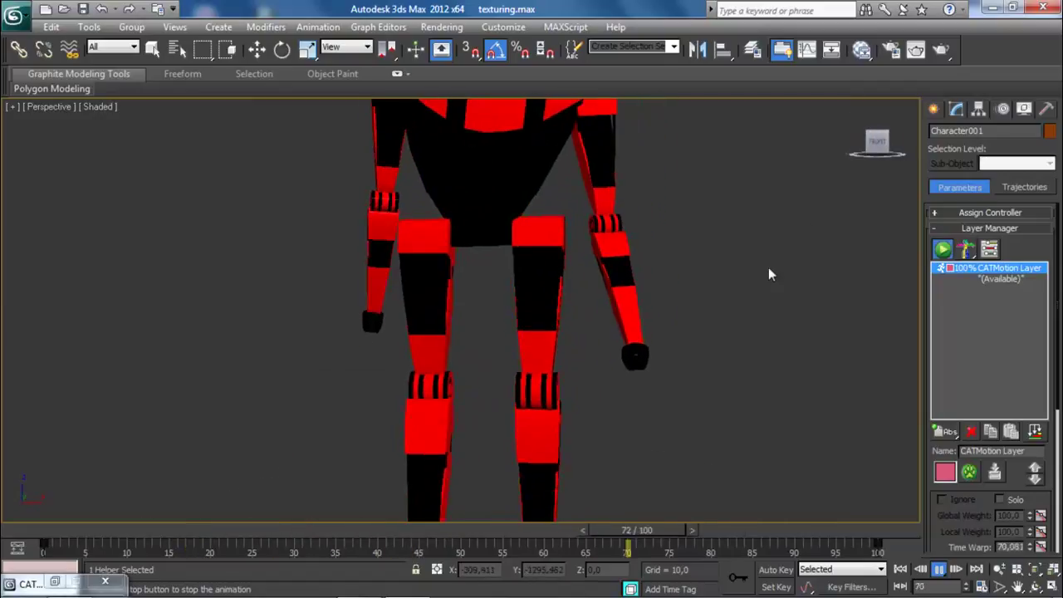
{"action": "scroll", "coordinate": [771, 280], "scroll_direction": "down", "scroll_amount": 5}
{"action": "scroll", "coordinate": [771, 280], "scroll_direction": "down", "scroll_amount": 3}
{"action": "middle_click_drag", "start_coordinate": [772, 280], "coordinate": [739, 284]}
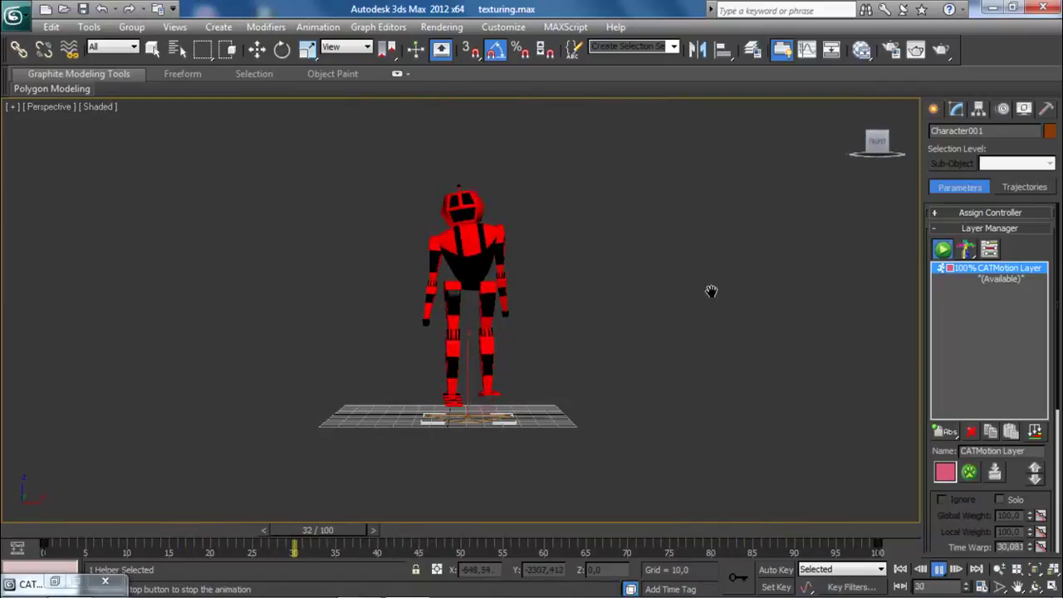
{"action": "scroll", "coordinate": [739, 284], "scroll_direction": "up", "scroll_amount": 3}
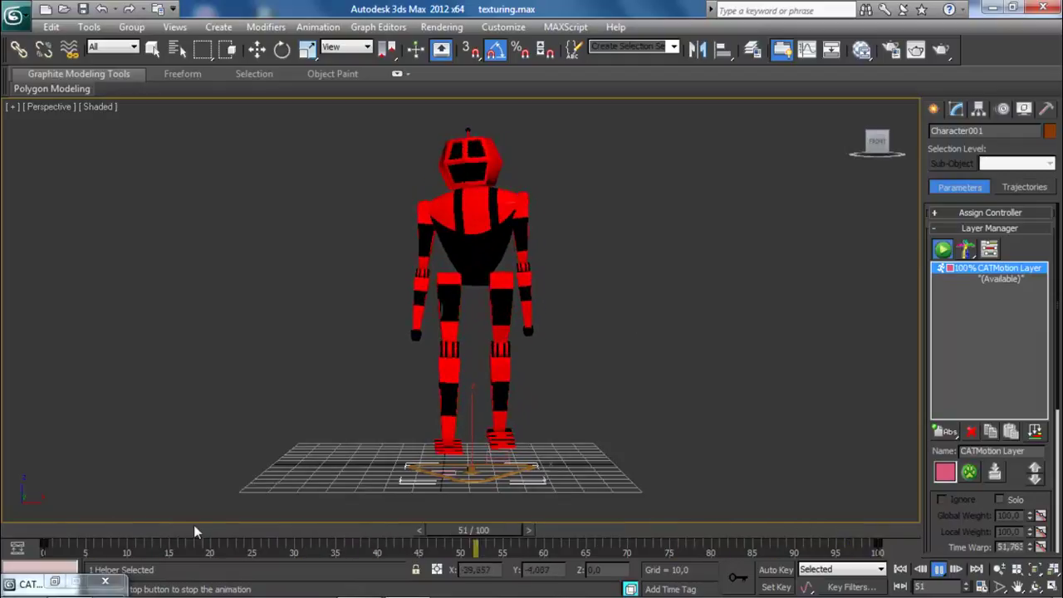
Restore the CATMotion editor, reset the ankle's TargetAlign curve and move the editor clear of the robot
{"action": "left_click", "coordinate": [55, 582]}
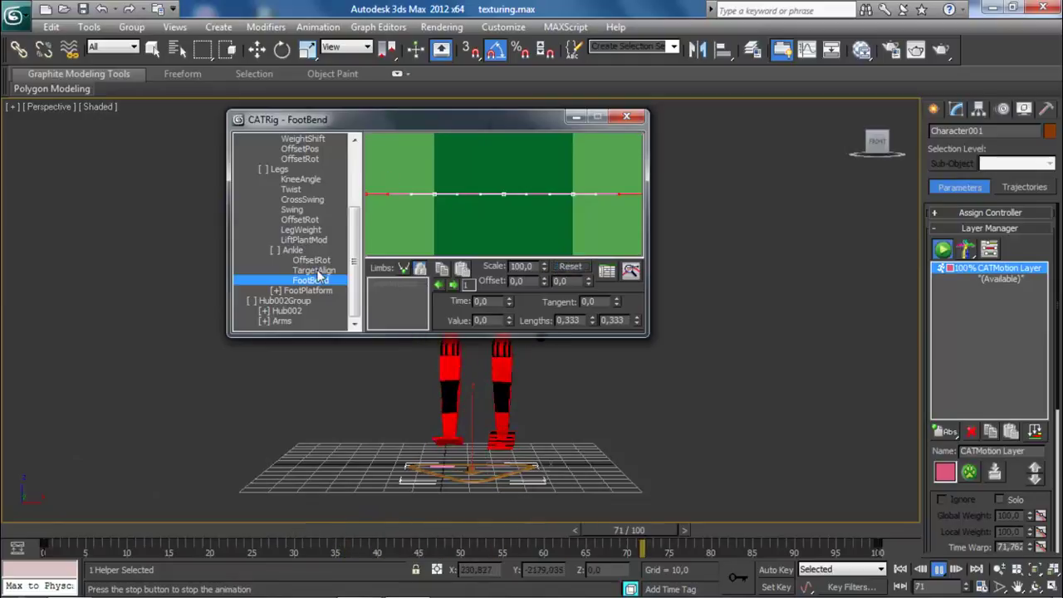
{"action": "left_click", "coordinate": [315, 271]}
{"action": "left_click", "coordinate": [567, 267]}
{"action": "left_click_drag", "start_coordinate": [504, 130], "coordinate": [830, 232]}
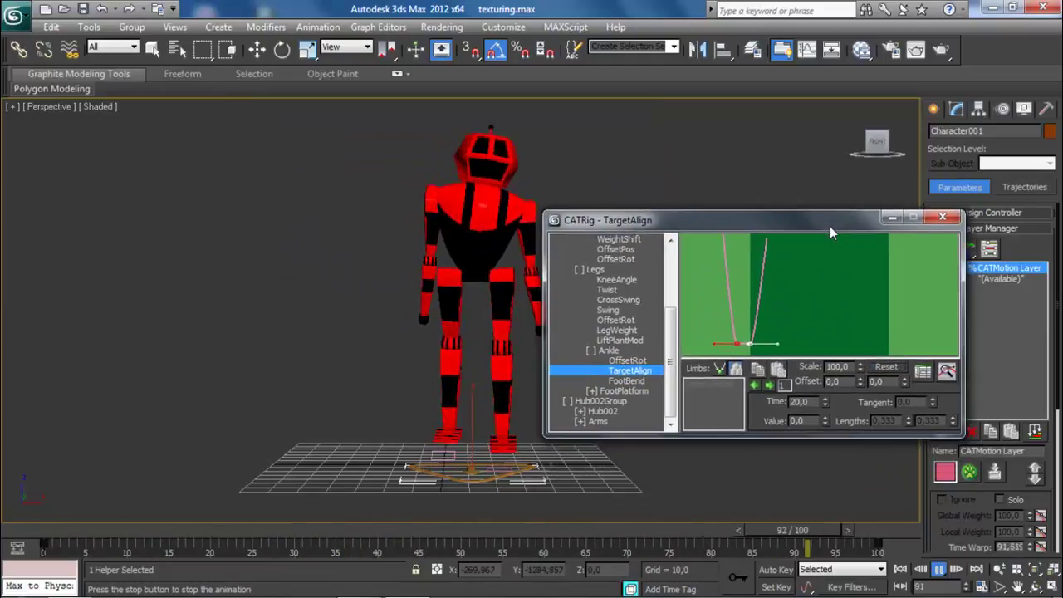
Lower the Max Stride Length to 2.0 in the CATMotion Globals
{"action": "left_click", "coordinate": [624, 361]}
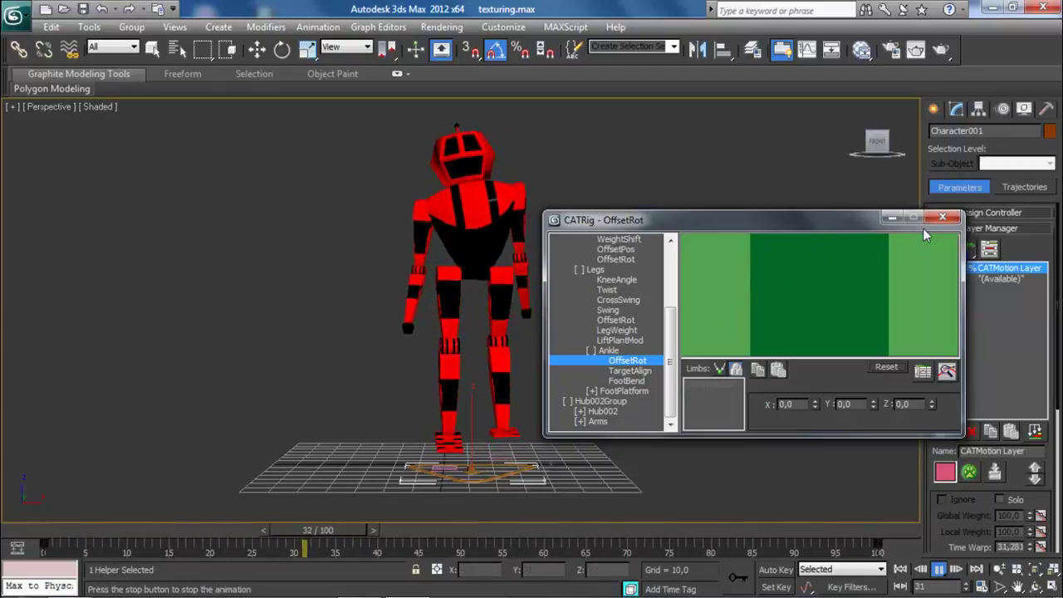
{"action": "left_click_drag", "start_coordinate": [670, 362], "coordinate": [670, 220]}
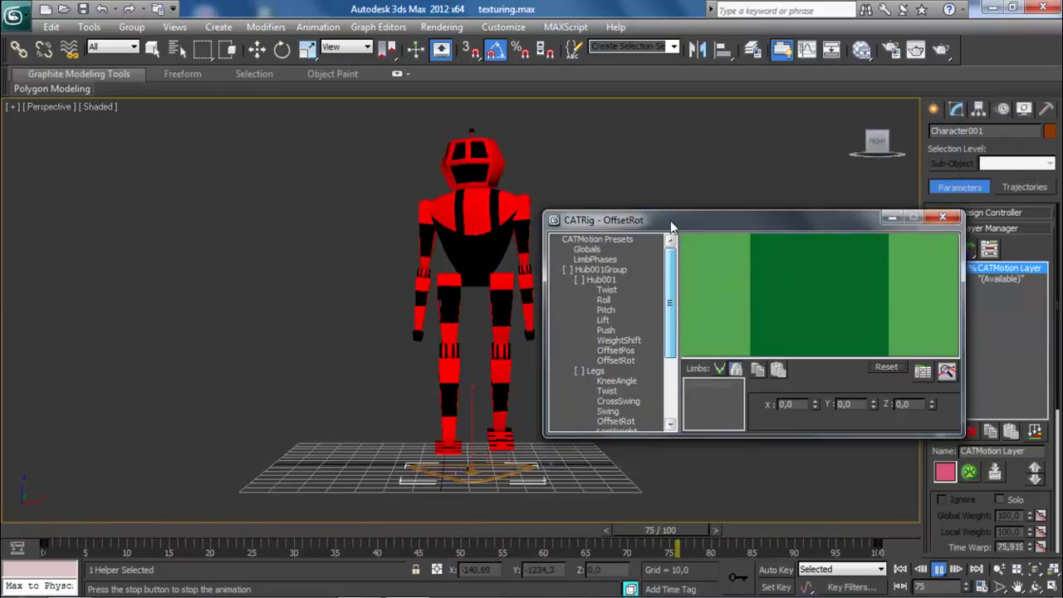
{"action": "left_click", "coordinate": [594, 249]}
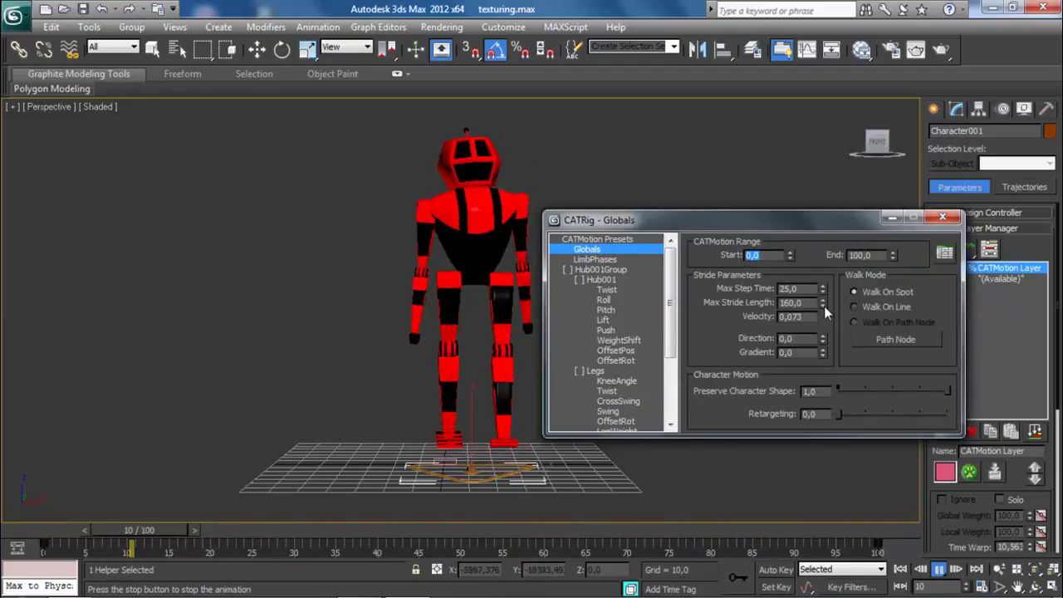
{"action": "left_click_drag", "start_coordinate": [823, 305], "coordinate": [832, 445]}
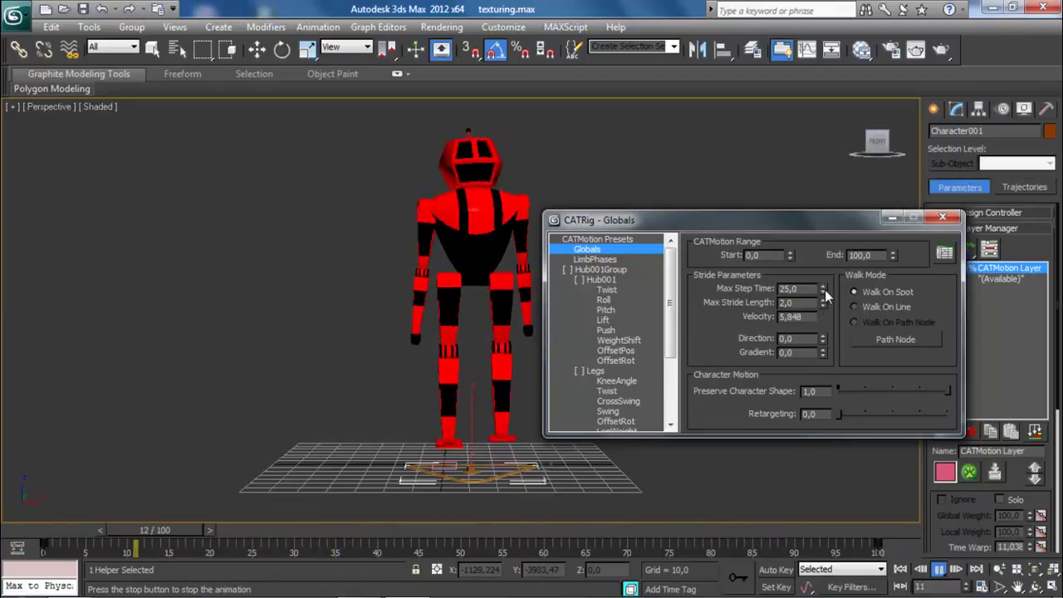
Set the Max Step Time to 35 in the CATMotion Globals
{"action": "left_click_drag", "start_coordinate": [824, 290], "coordinate": [818, 234]}
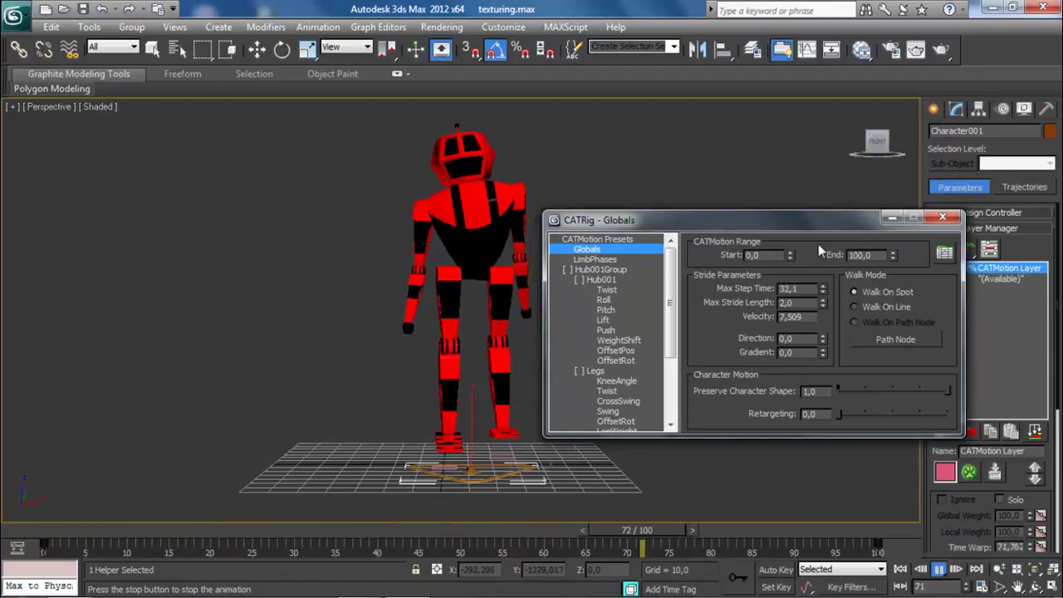
{"action": "key", "text": "BackSpace"}
{"action": "key", "text": "BackSpace"}
{"action": "key", "text": "BackSpace"}
{"action": "type", "text": "5"}
{"action": "key", "text": "Return"}
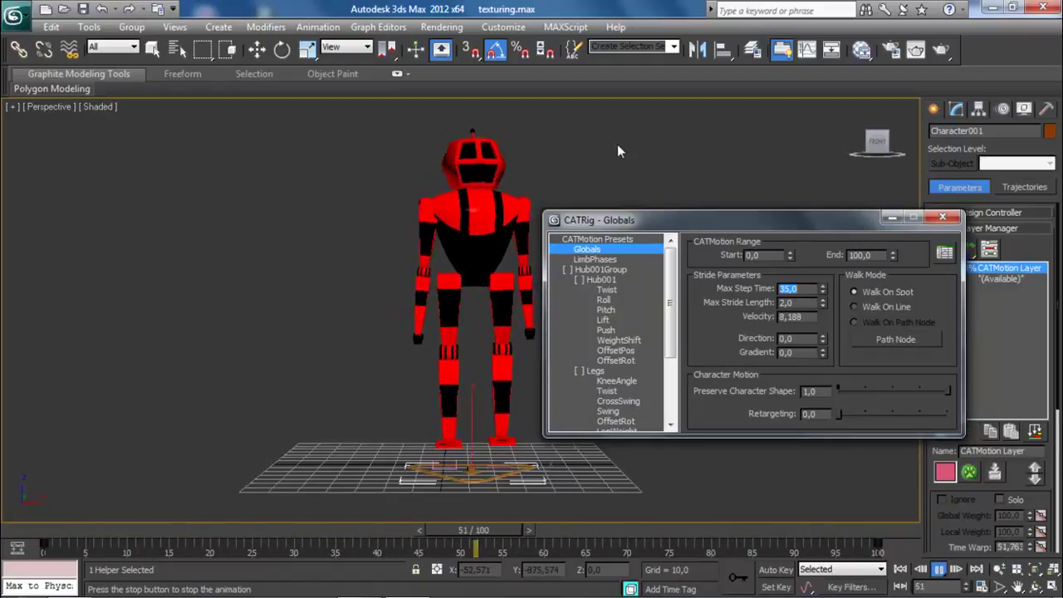
Close the CATMotion editor, stop the playback at frame 0, and toggle the rig's setup mode
{"action": "left_click", "coordinate": [942, 217]}
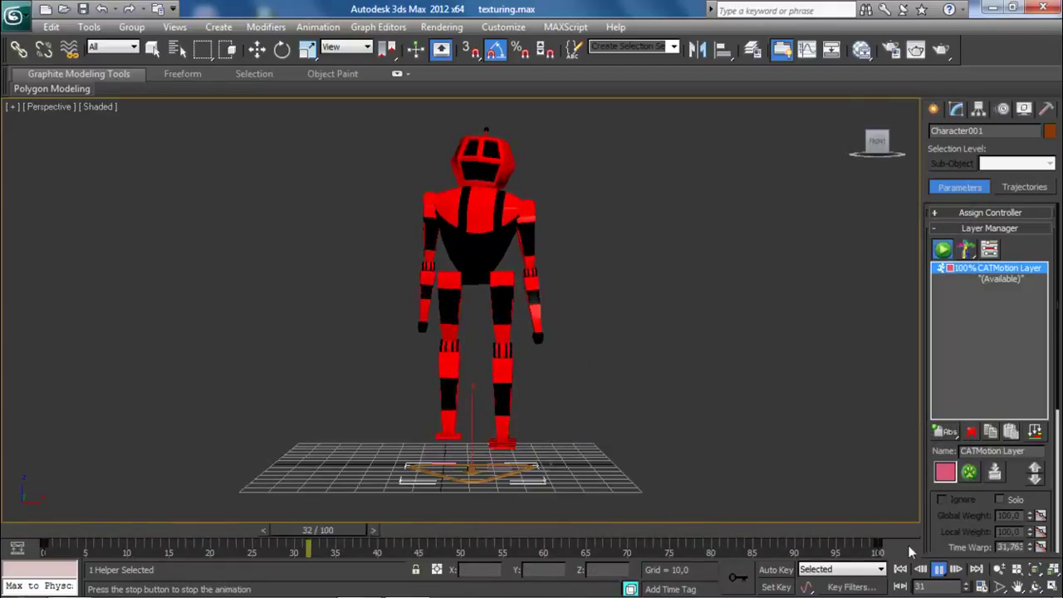
{"action": "left_click", "coordinate": [938, 569]}
{"action": "left_click_drag", "start_coordinate": [507, 532], "coordinate": [9, 523]}
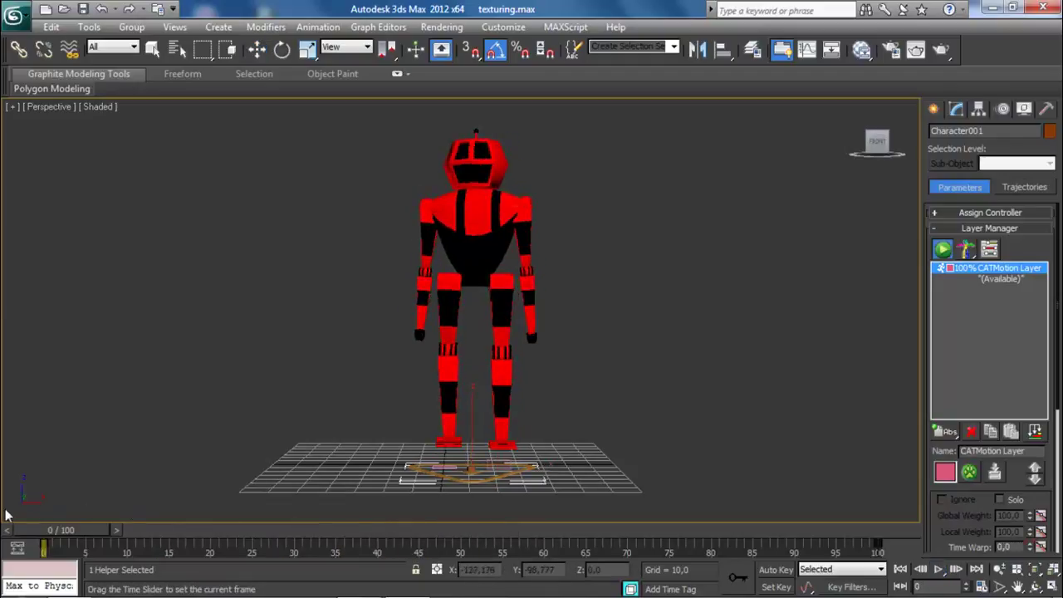
{"action": "left_click", "coordinate": [942, 249]}
Deselect the rig and set up the spline Line tool with Smooth initial and drag types
{"action": "left_click_drag", "start_coordinate": [876, 146], "coordinate": [905, 166]}
{"action": "left_click", "coordinate": [770, 354]}
{"action": "middle_click_drag", "start_coordinate": [783, 372], "coordinate": [693, 339]}
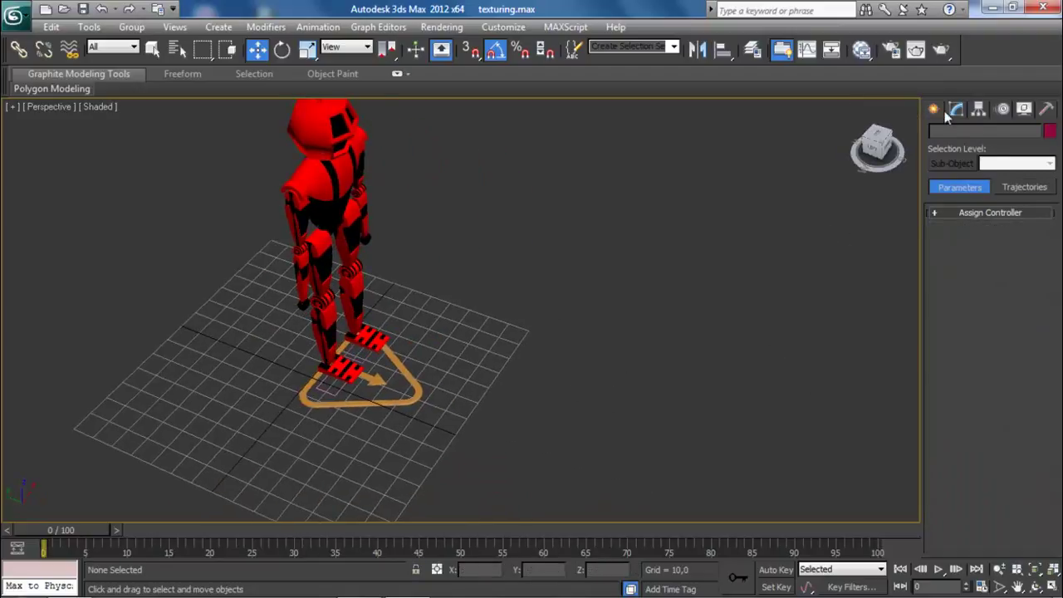
{"action": "left_click", "coordinate": [932, 110]}
{"action": "left_click", "coordinate": [958, 135]}
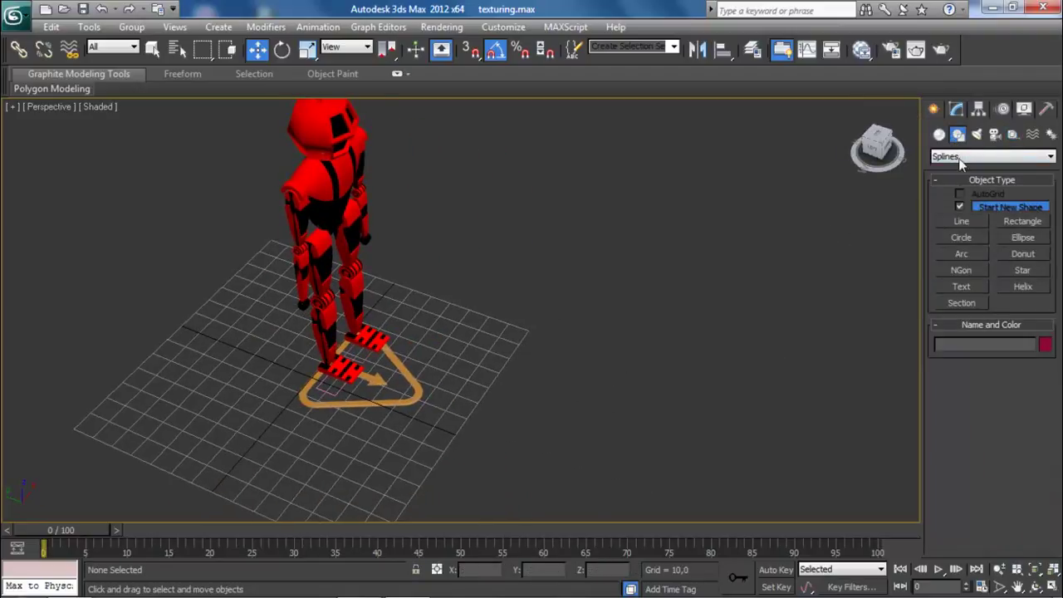
{"action": "left_click", "coordinate": [964, 220]}
{"action": "scroll", "coordinate": [721, 348], "scroll_direction": "down", "scroll_amount": 2}
{"action": "middle_click_drag", "start_coordinate": [720, 347], "coordinate": [645, 281]}
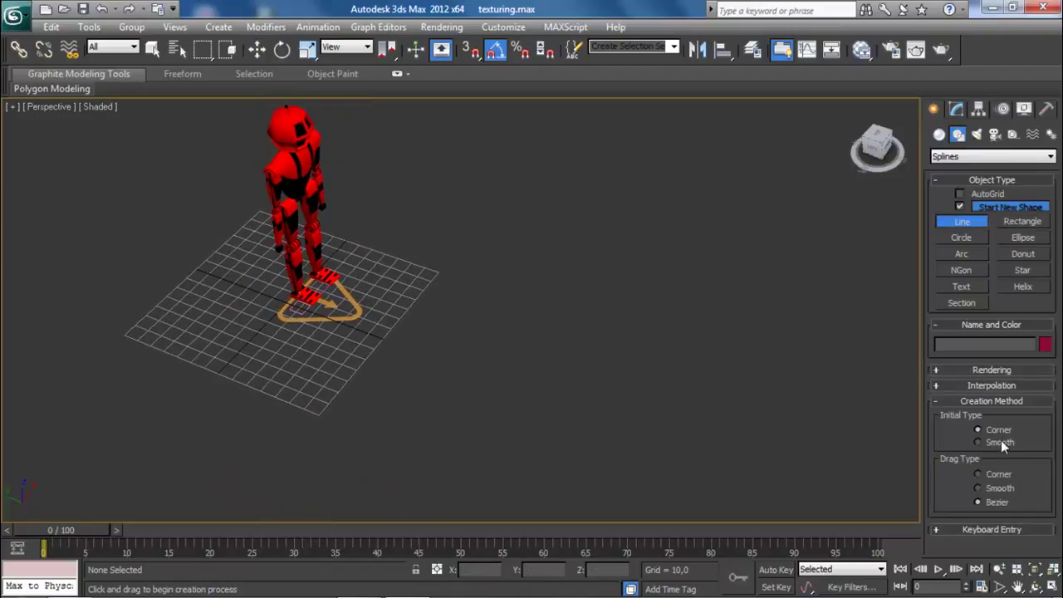
{"action": "left_click", "coordinate": [977, 488]}
{"action": "scroll", "coordinate": [503, 421], "scroll_direction": "down", "scroll_amount": 2}
{"action": "middle_click_drag", "start_coordinate": [503, 420], "coordinate": [467, 418]}
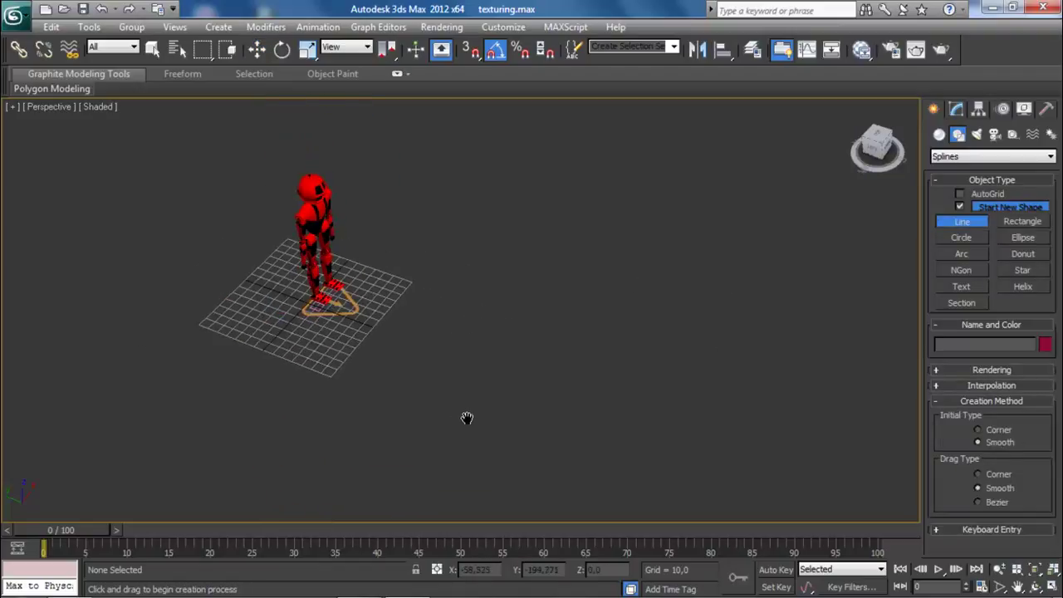
Draw a smooth three-point curved line on the ground, starting just in front of the robot
{"action": "left_click", "coordinate": [373, 321]}
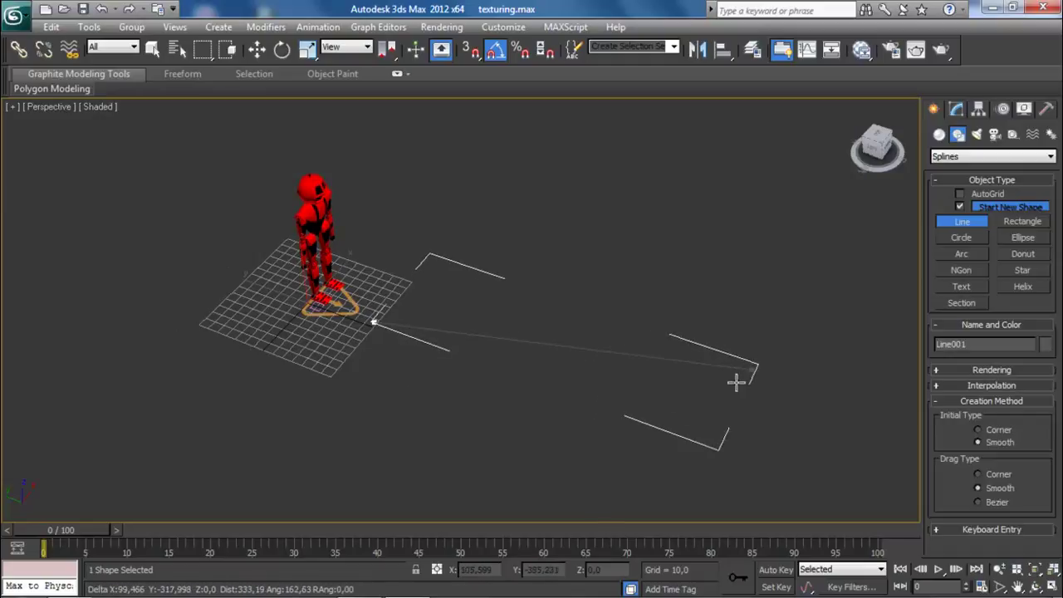
{"action": "left_click", "coordinate": [673, 412]}
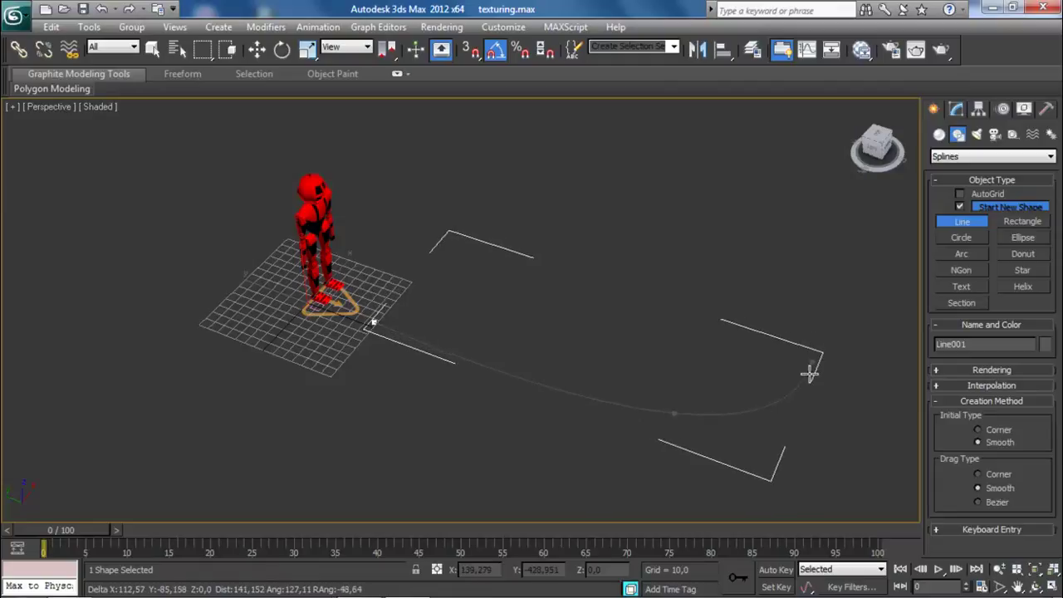
{"action": "left_click", "coordinate": [876, 396]}
{"action": "right_click", "coordinate": [876, 395]}
{"action": "scroll", "coordinate": [578, 316], "scroll_direction": "up", "scroll_amount": 5}
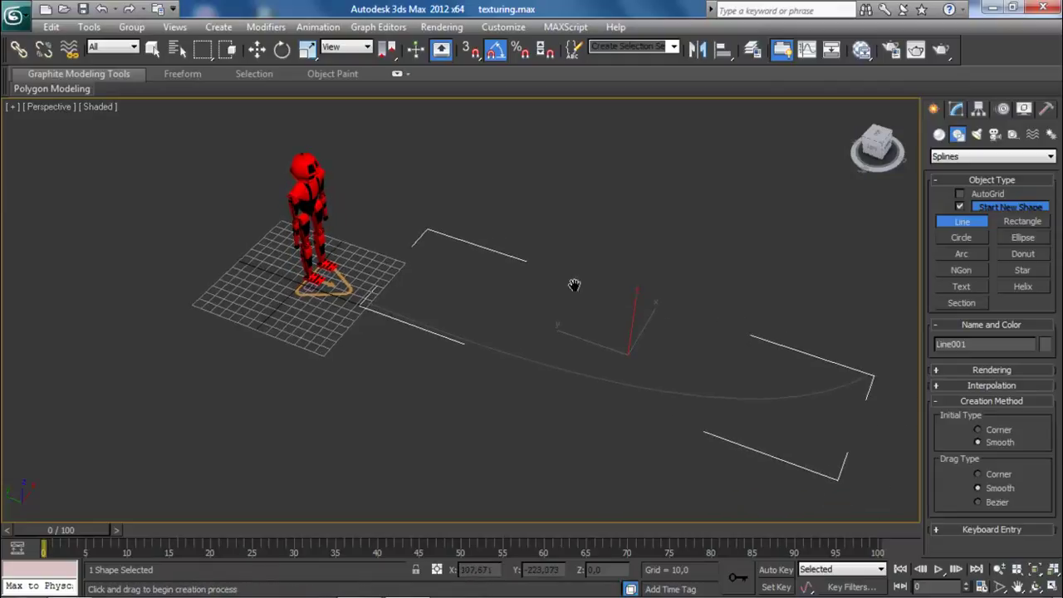
Create a standard Dummy helper in front of the robot's base triangle, near the line's start, and select it
{"action": "left_click", "coordinate": [955, 108]}
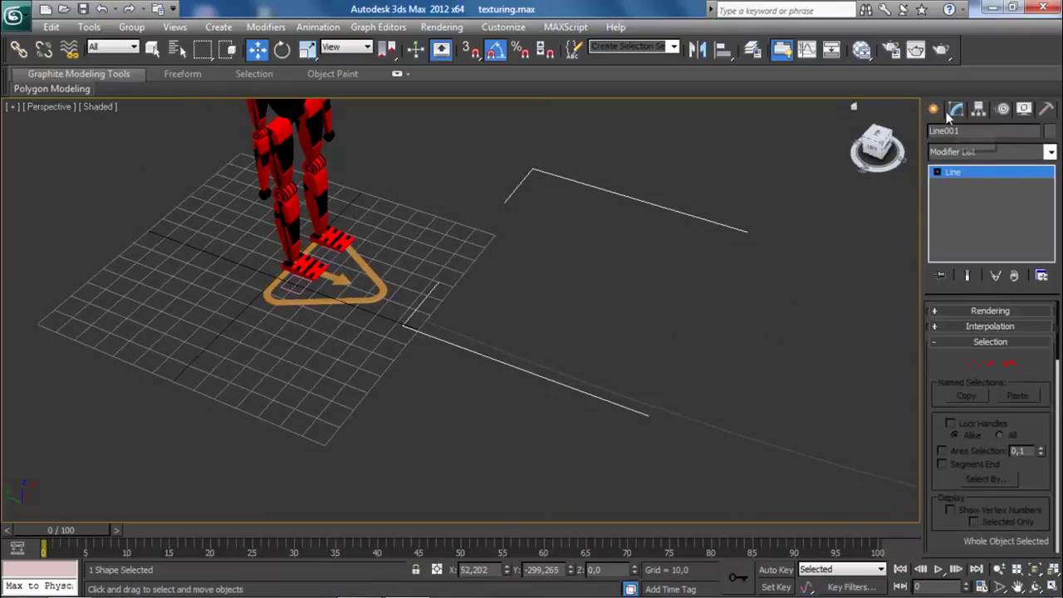
{"action": "left_click", "coordinate": [934, 110]}
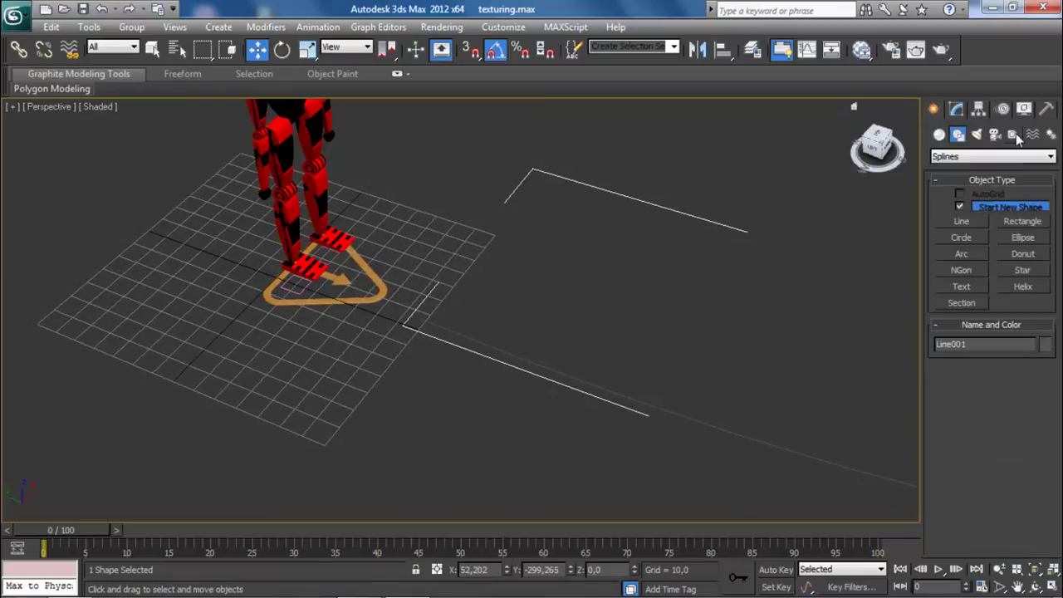
{"action": "left_click", "coordinate": [1013, 134]}
{"action": "left_click", "coordinate": [999, 158]}
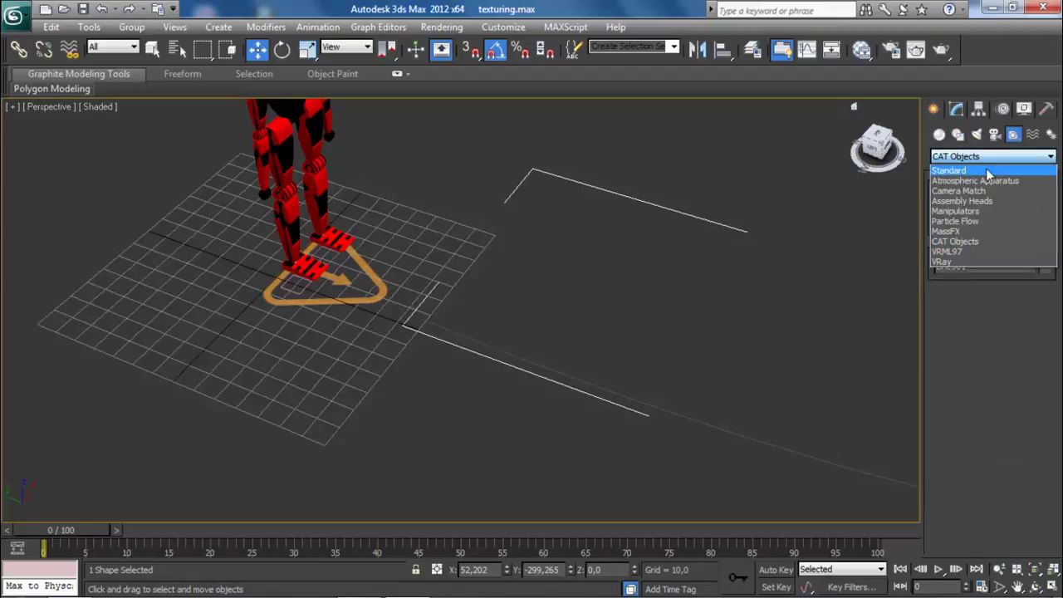
{"action": "left_click", "coordinate": [985, 167]}
{"action": "left_click", "coordinate": [961, 208]}
{"action": "scroll", "coordinate": [534, 294], "scroll_direction": "up", "scroll_amount": 4}
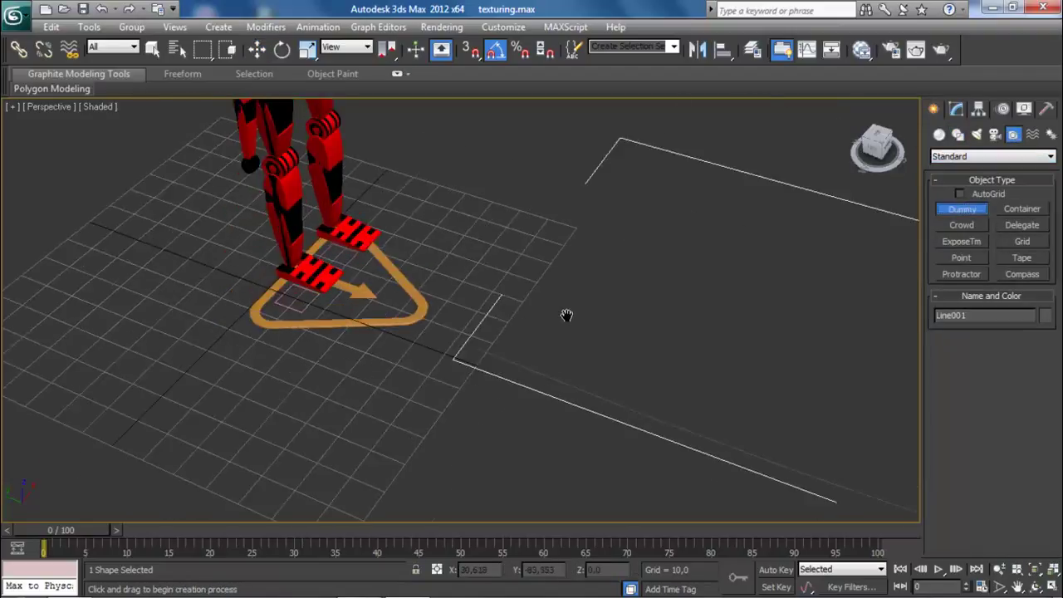
{"action": "left_click_drag", "start_coordinate": [568, 346], "coordinate": [586, 365]}
{"action": "left_click", "coordinate": [257, 49]}
{"action": "left_click", "coordinate": [665, 215]}
{"action": "left_click", "coordinate": [597, 306]}
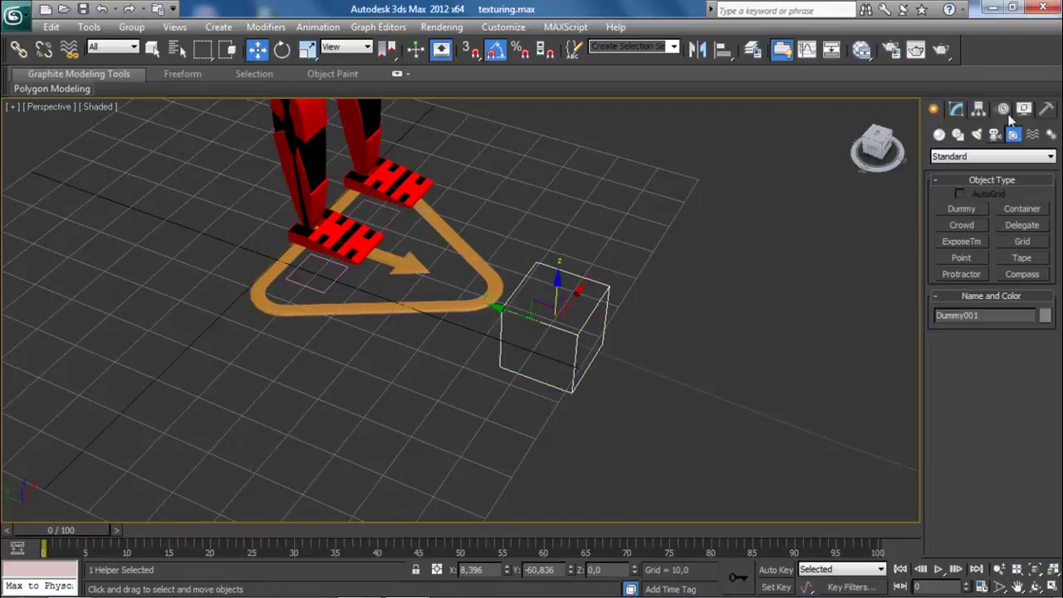
Assign a Path Constraint controller to the dummy's position
{"action": "left_click", "coordinate": [955, 109]}
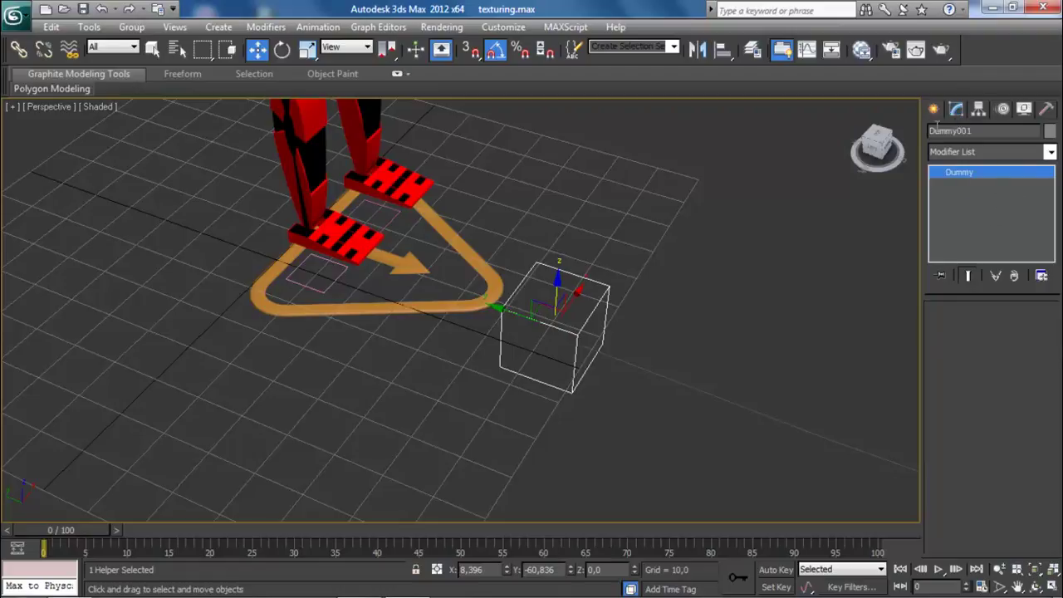
{"action": "left_click", "coordinate": [1002, 109]}
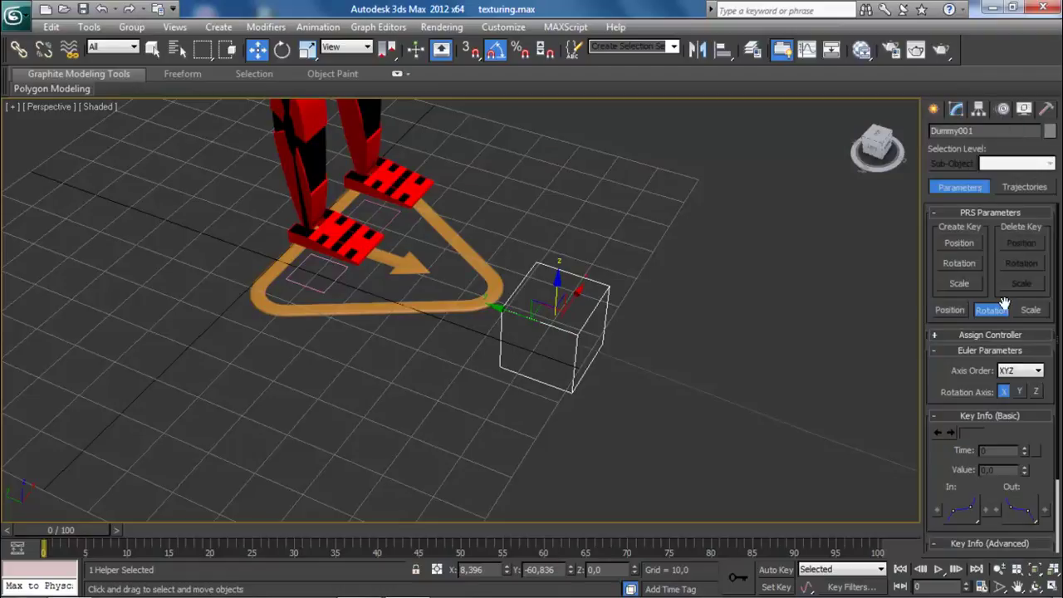
{"action": "left_click", "coordinate": [1005, 334]}
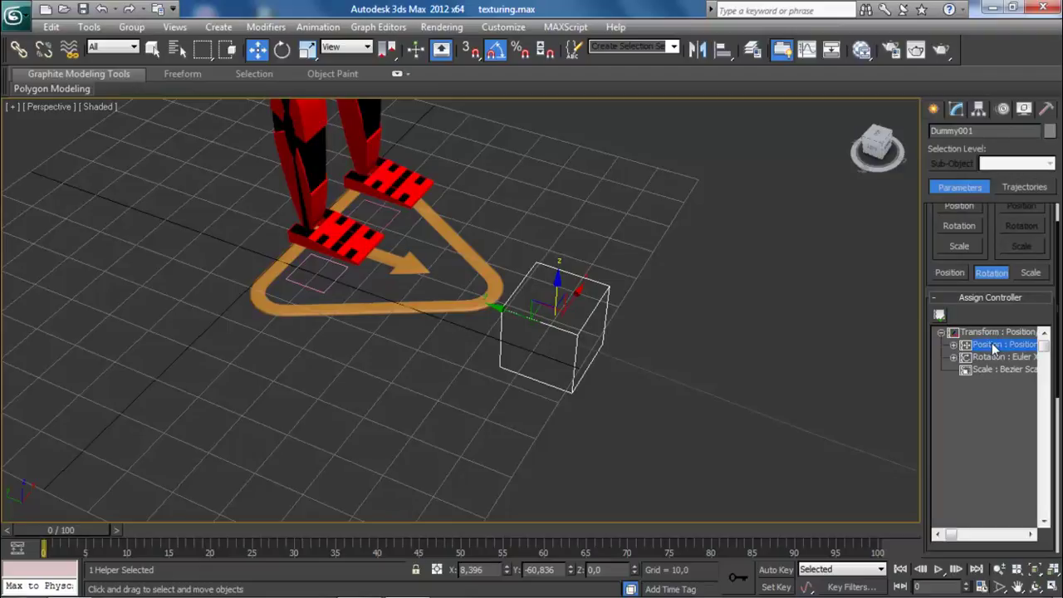
{"action": "left_click", "coordinate": [939, 316]}
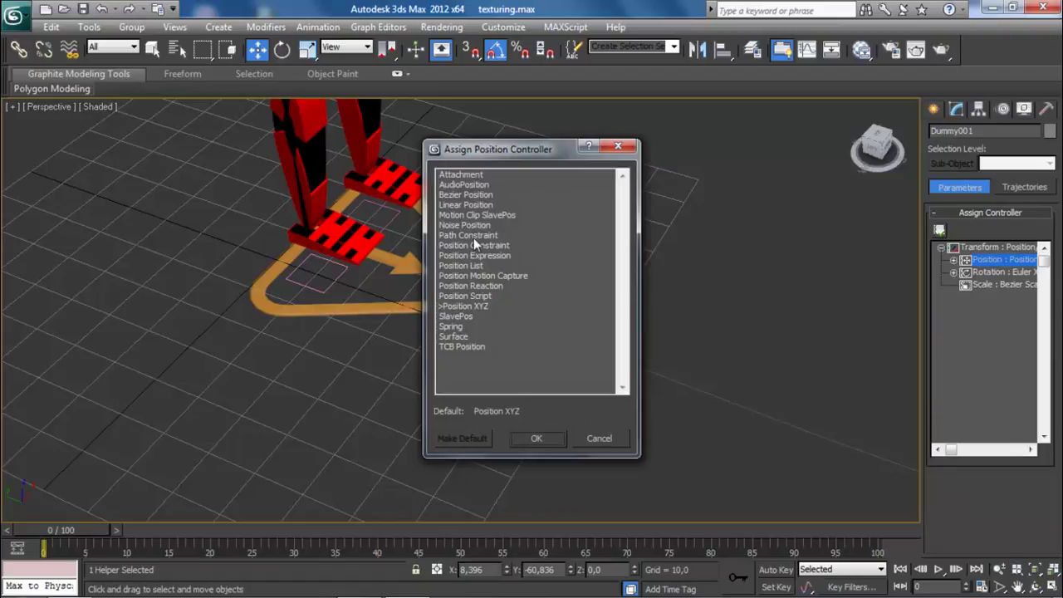
{"action": "left_click", "coordinate": [491, 234]}
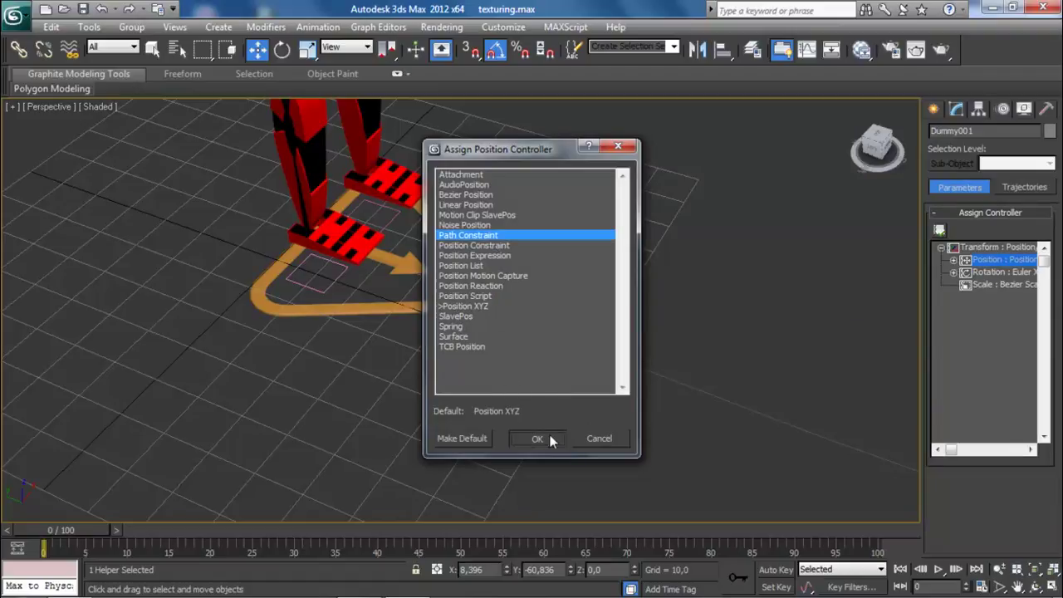
{"action": "left_click", "coordinate": [538, 438]}
Check the dummy and the line at frame 0, and reselect the dummy
{"action": "left_click", "coordinate": [646, 372]}
{"action": "scroll", "coordinate": [615, 370], "scroll_direction": "down", "scroll_amount": 6}
{"action": "left_click_drag", "start_coordinate": [72, 530], "coordinate": [3, 530]}
{"action": "scroll", "coordinate": [346, 329], "scroll_direction": "up", "scroll_amount": 4}
{"action": "middle_click_drag", "start_coordinate": [346, 329], "coordinate": [338, 447]}
{"action": "left_click", "coordinate": [447, 332]}
{"action": "left_click", "coordinate": [323, 361]}
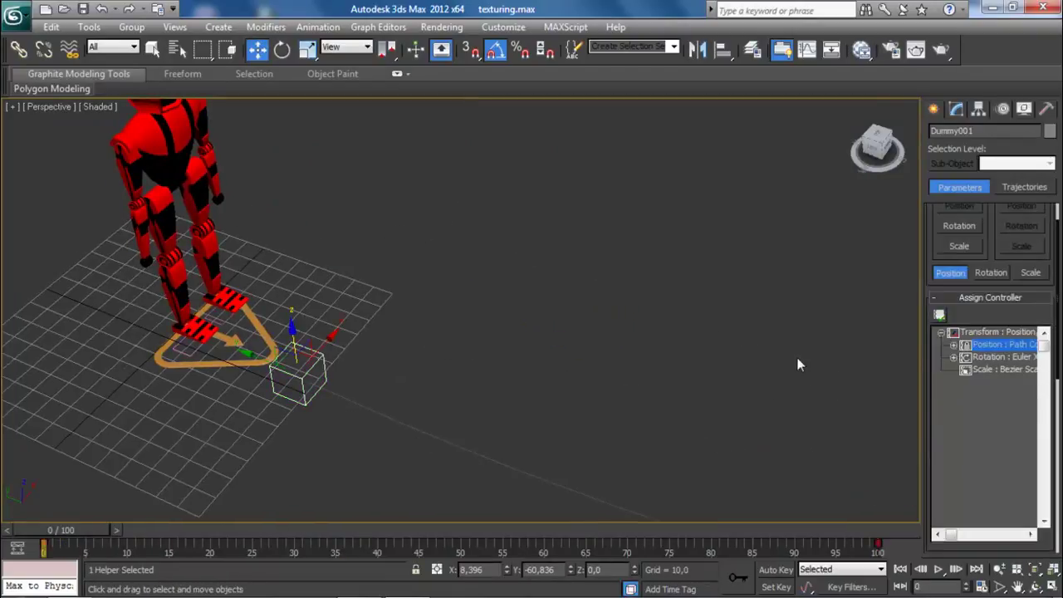
Reassign the Path Constraint to the dummy's position and undo the last change
{"action": "left_click", "coordinate": [938, 314]}
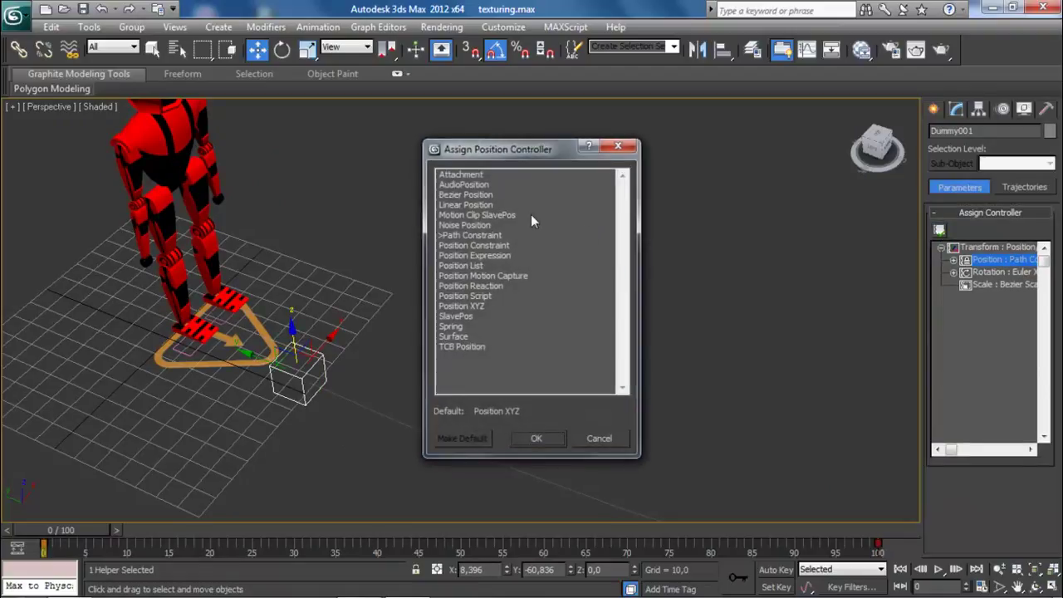
{"action": "left_click", "coordinate": [473, 233]}
{"action": "left_click", "coordinate": [538, 437]}
{"action": "middle_click_drag", "start_coordinate": [444, 380], "coordinate": [527, 301]}
{"action": "key", "text": "ctrl+z"}
Add the curved line as the path target of the dummy's Path Constraint
{"action": "left_click", "coordinate": [480, 325]}
{"action": "scroll", "coordinate": [579, 327], "scroll_direction": "up", "scroll_amount": 6}
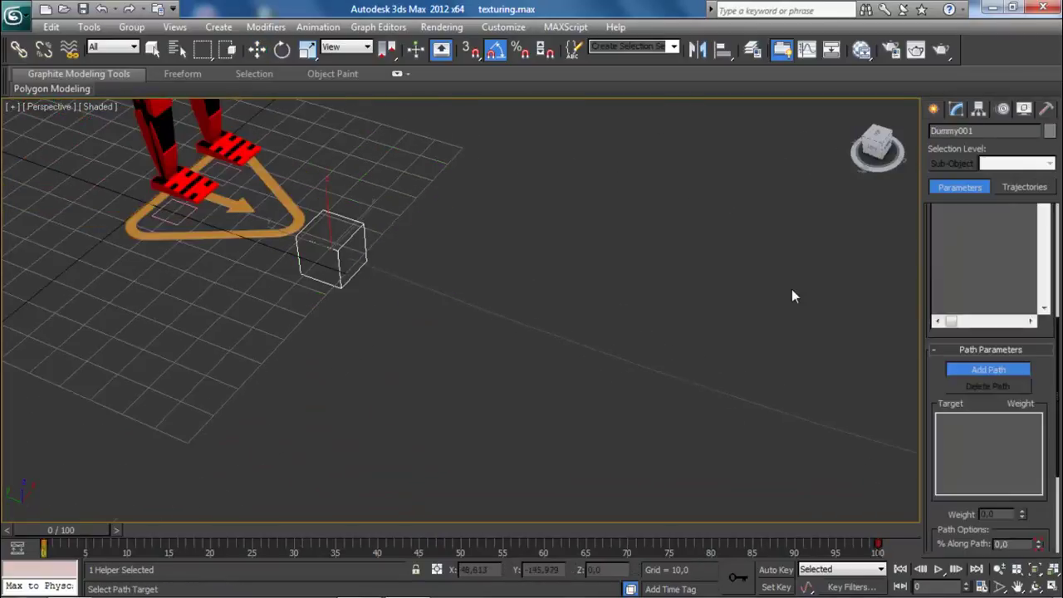
{"action": "left_click", "coordinate": [442, 294]}
{"action": "scroll", "coordinate": [191, 381], "scroll_direction": "down", "scroll_amount": 2}
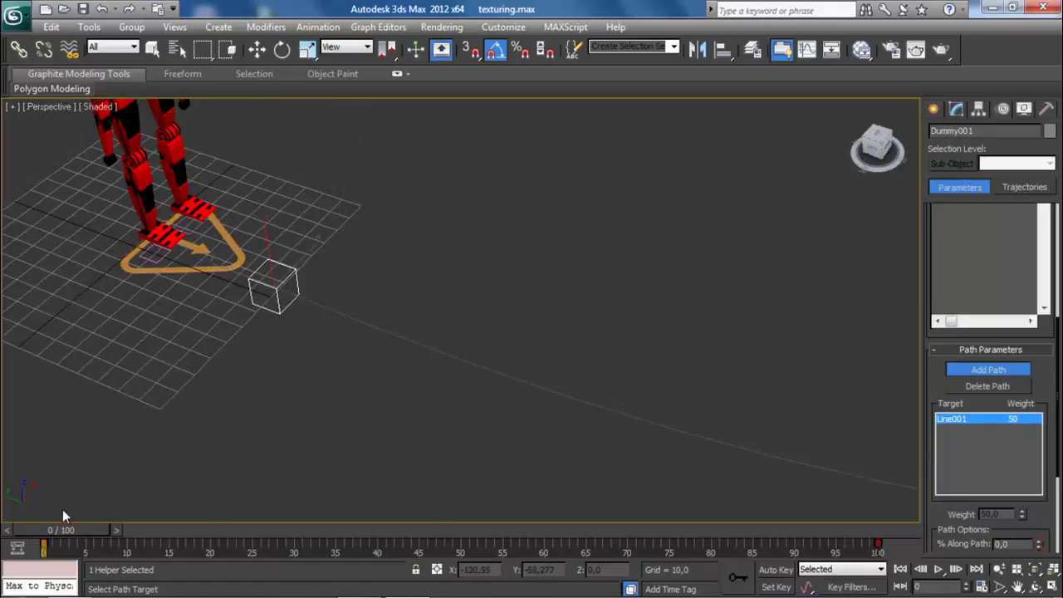
Scrub the timeline to preview the dummy's travel along the curved line and return to frame 0
{"action": "left_click_drag", "start_coordinate": [62, 531], "coordinate": [575, 493]}
{"action": "scroll", "coordinate": [581, 463], "scroll_direction": "down", "scroll_amount": 3}
{"action": "middle_click_drag", "start_coordinate": [532, 455], "coordinate": [366, 439]}
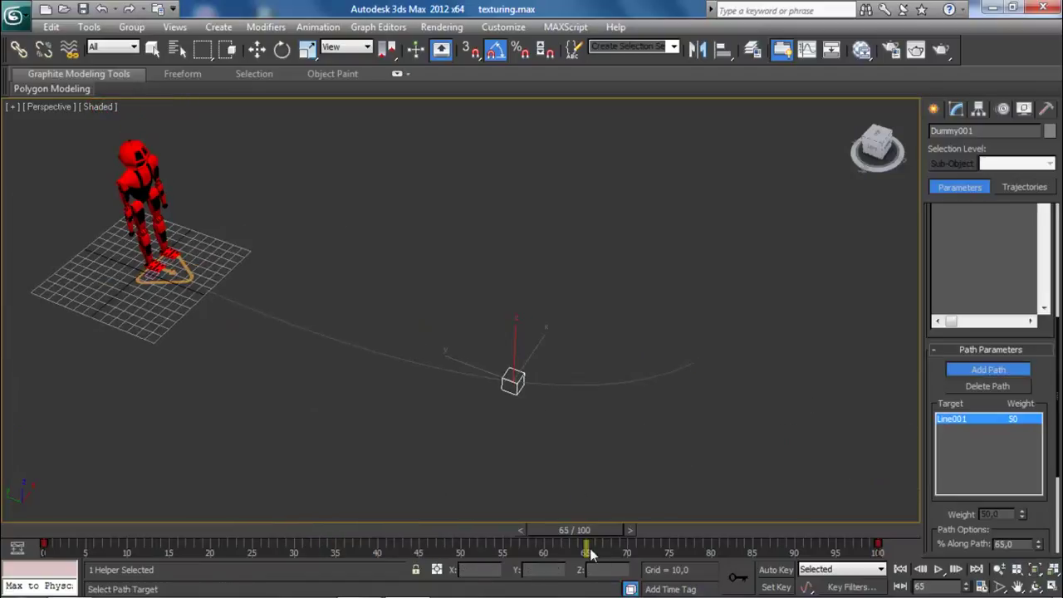
{"action": "left_click_drag", "start_coordinate": [587, 535], "coordinate": [60, 530]}
{"action": "left_click_drag", "start_coordinate": [328, 526], "coordinate": [25, 523]}
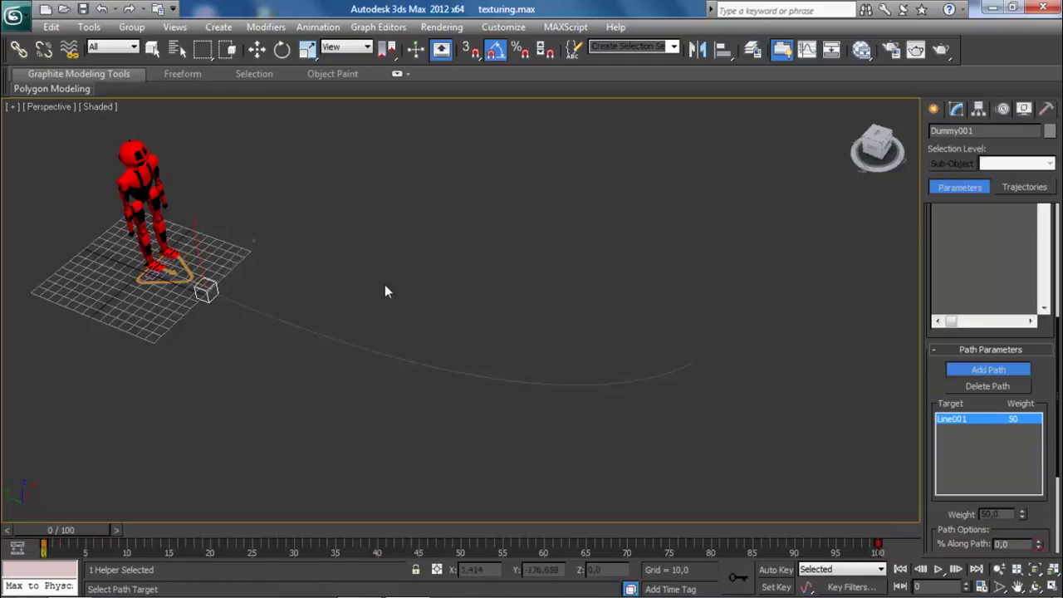
{"action": "middle_click_drag", "start_coordinate": [312, 281], "coordinate": [652, 374]}
{"action": "scroll", "coordinate": [564, 290], "scroll_direction": "up", "scroll_amount": 3}
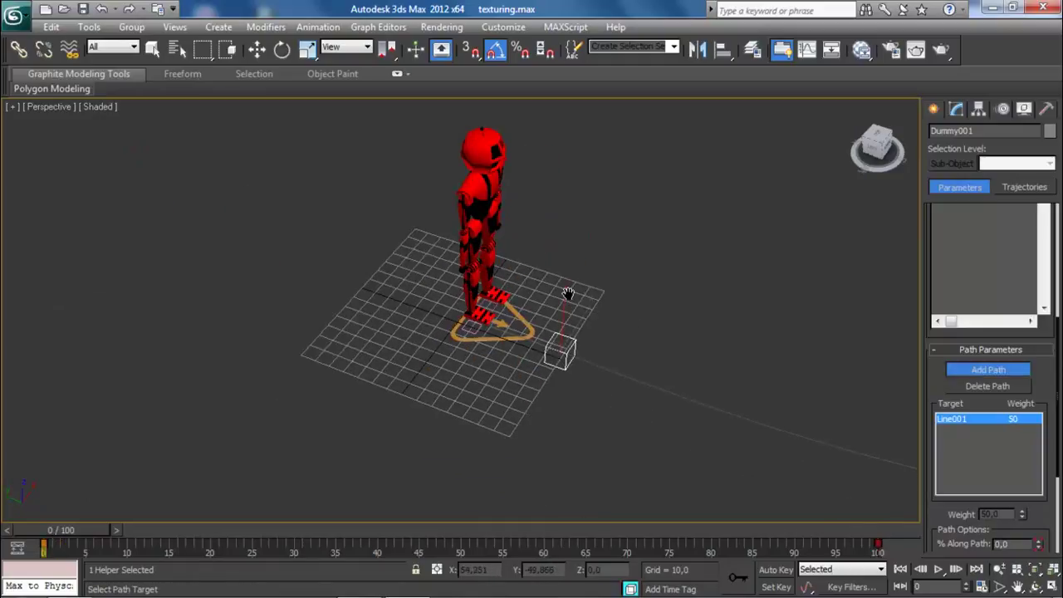
Finish adding paths and deselect the dummy, keeping the timeline at frame 0
{"action": "left_click", "coordinate": [1000, 370]}
{"action": "left_click", "coordinate": [789, 358]}
{"action": "middle_click_drag", "start_coordinate": [583, 372], "coordinate": [543, 393]}
{"action": "scroll", "coordinate": [498, 398], "scroll_direction": "up", "scroll_amount": 3}
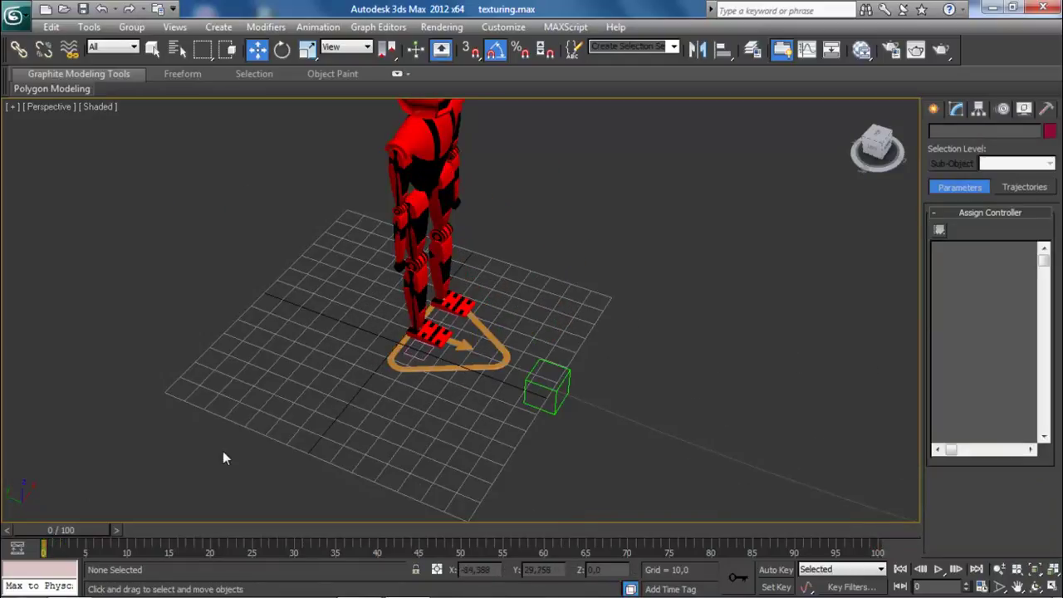
{"action": "mouse_move", "coordinate": [95, 533]}
{"action": "left_mouse_down"}
{"action": "mouse_move", "coordinate": [356, 532]}
{"action": "mouse_move", "coordinate": [83, 531]}
{"action": "left_mouse_up"}
Select the rig's base triangle, open its CATMotion Globals, collapse the Hub001Group and move the editor clear of the dummy
{"action": "left_click", "coordinate": [433, 371]}
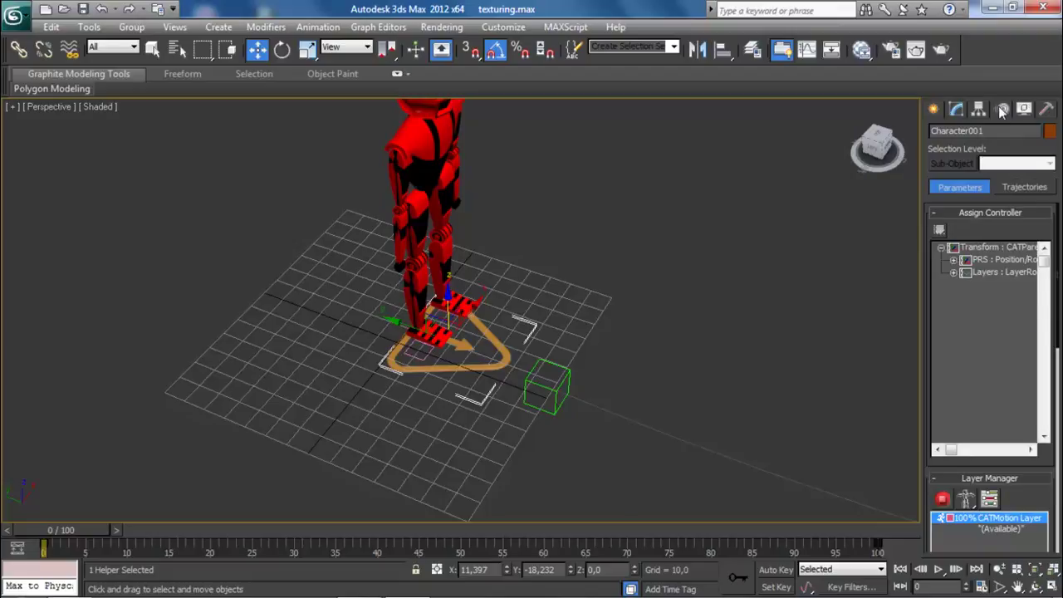
{"action": "left_click", "coordinate": [1032, 214]}
{"action": "left_click", "coordinate": [1032, 214]}
{"action": "left_click", "coordinate": [992, 249]}
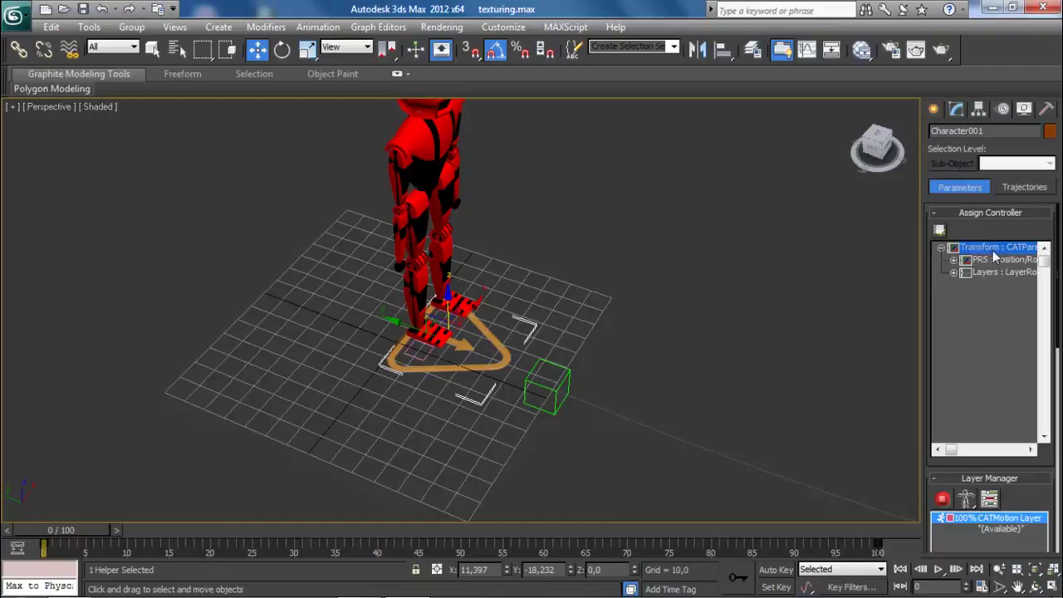
{"action": "scroll", "coordinate": [1035, 280], "scroll_direction": "down", "scroll_amount": 5}
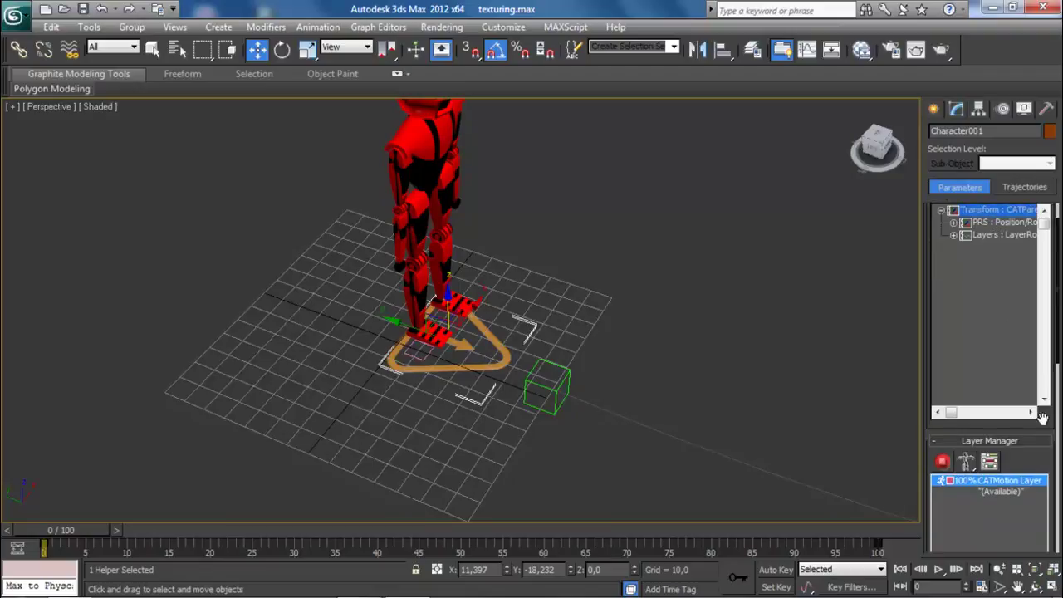
{"action": "left_click", "coordinate": [969, 473]}
{"action": "left_click", "coordinate": [388, 222]}
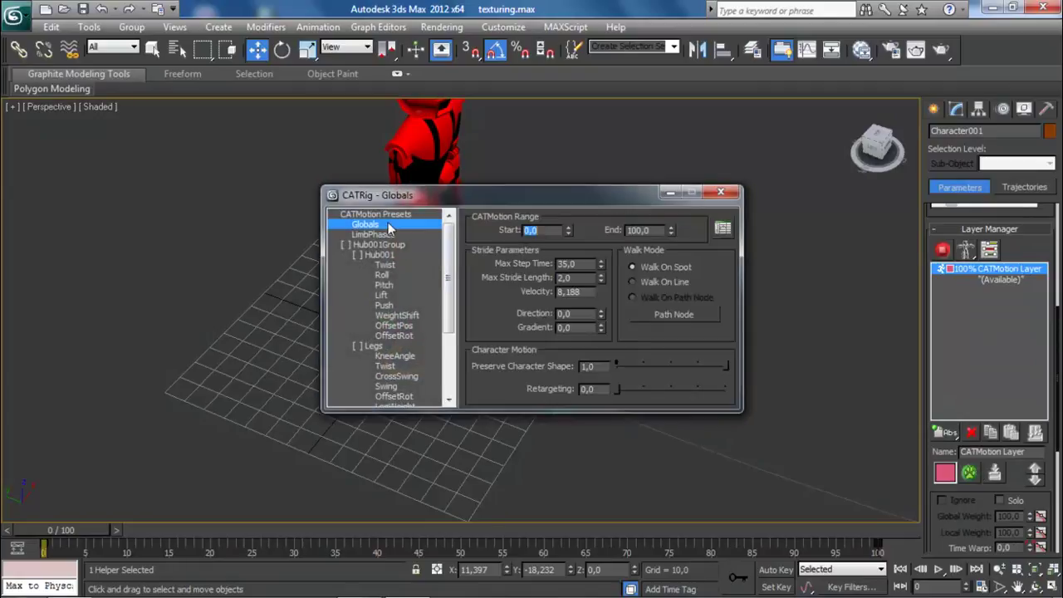
{"action": "left_click", "coordinate": [345, 246]}
{"action": "left_click", "coordinate": [435, 234]}
{"action": "left_click", "coordinate": [432, 224]}
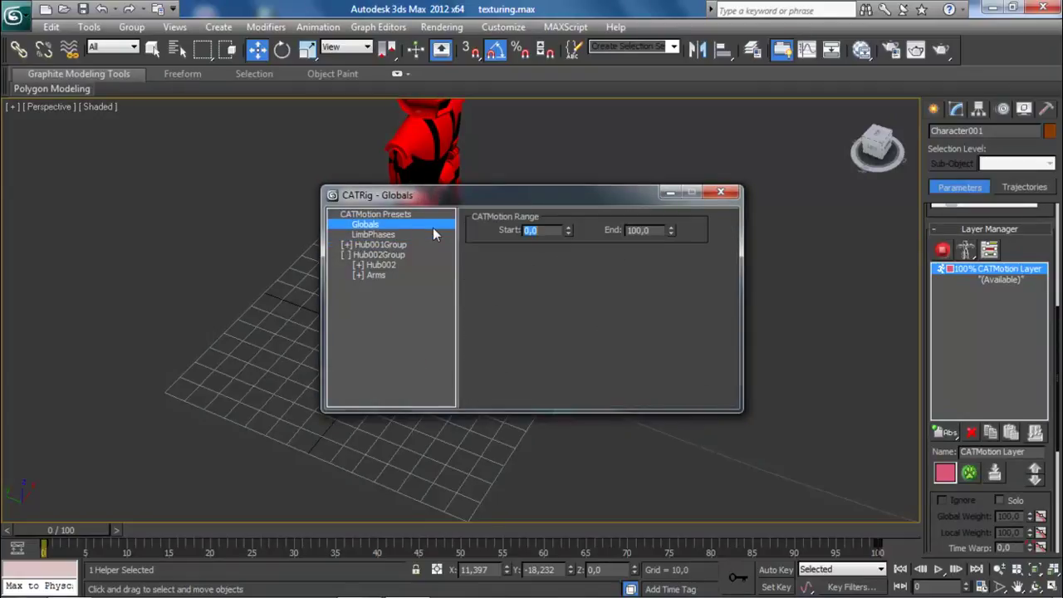
{"action": "left_click_drag", "start_coordinate": [626, 194], "coordinate": [283, 243]}
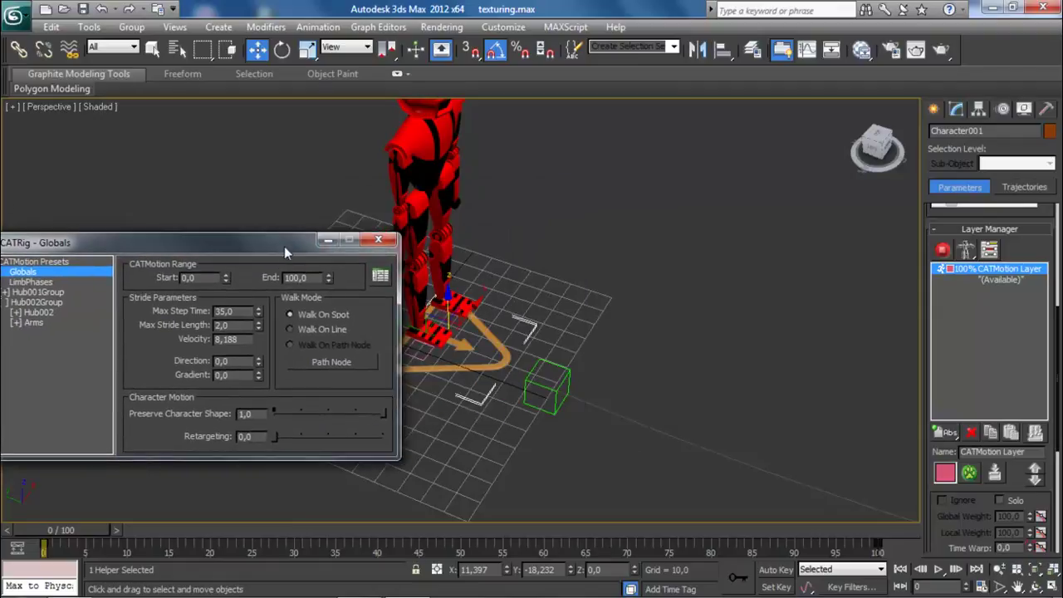
Assign the dummy as the CATMotion path node and set the walk mode to Walk On Path Node
{"action": "left_click", "coordinate": [334, 363]}
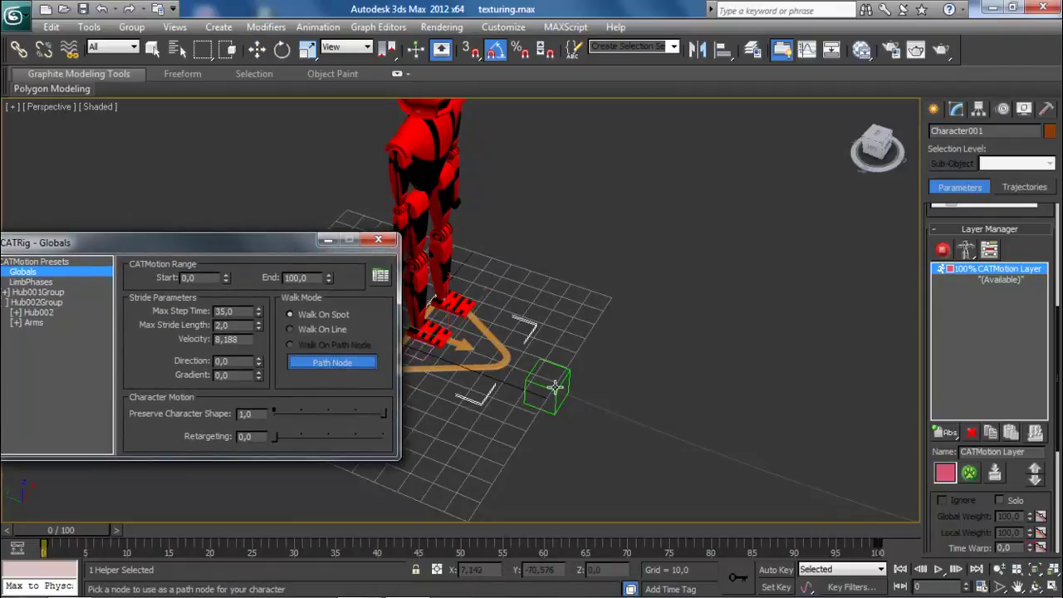
{"action": "left_click", "coordinate": [548, 386]}
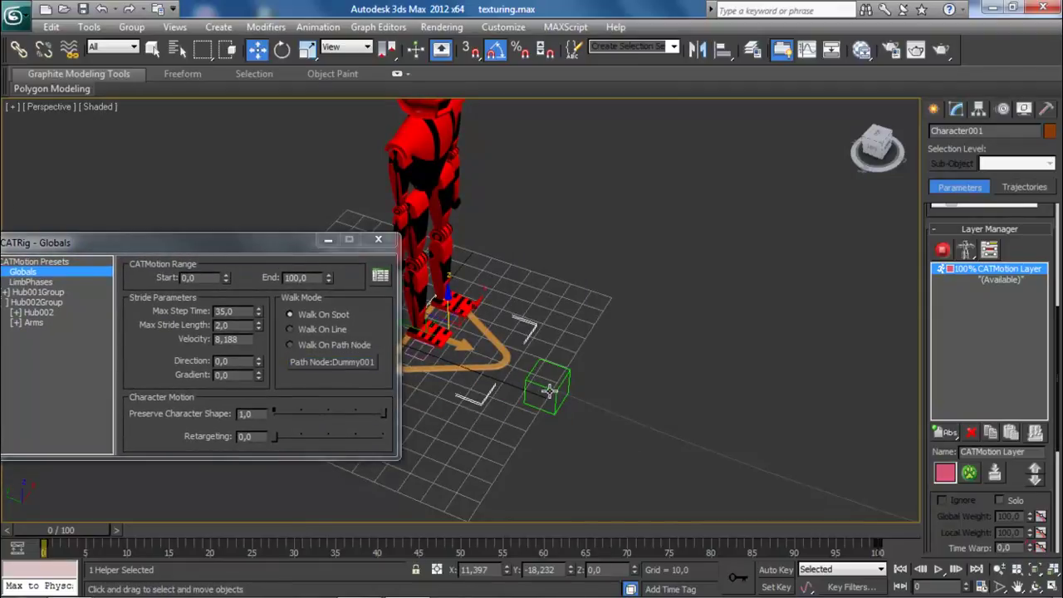
{"action": "left_click", "coordinate": [551, 399]}
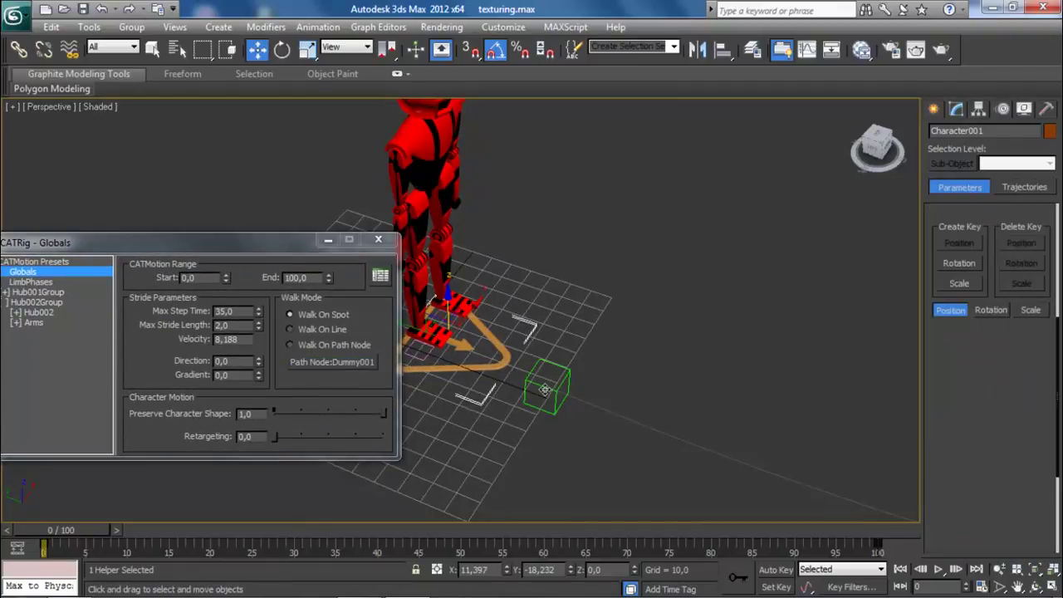
{"action": "left_click", "coordinate": [323, 347]}
{"action": "left_click", "coordinate": [336, 361]}
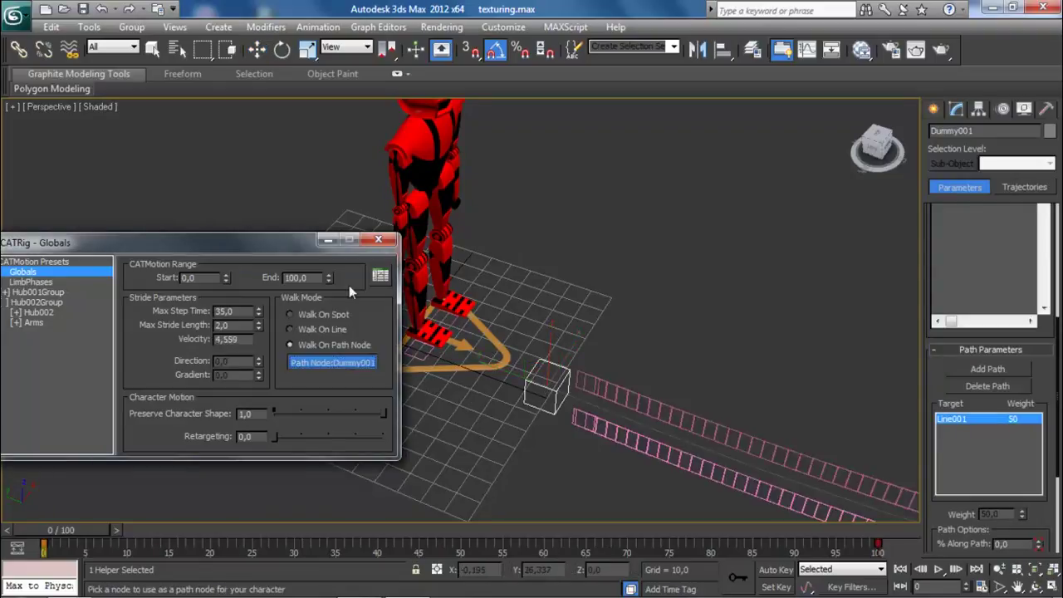
Minimize the CATMotion editor and select the dummy at the start of the curved path
{"action": "left_click", "coordinate": [329, 240]}
{"action": "mouse_move", "coordinate": [93, 525]}
{"action": "left_mouse_down"}
{"action": "mouse_move", "coordinate": [183, 524]}
{"action": "mouse_move", "coordinate": [88, 521]}
{"action": "left_mouse_up"}
{"action": "scroll", "coordinate": [623, 370], "scroll_direction": "up", "scroll_amount": 3}
{"action": "middle_click_drag", "start_coordinate": [623, 370], "coordinate": [619, 279]}
{"action": "key", "text": "ctrl+z"}
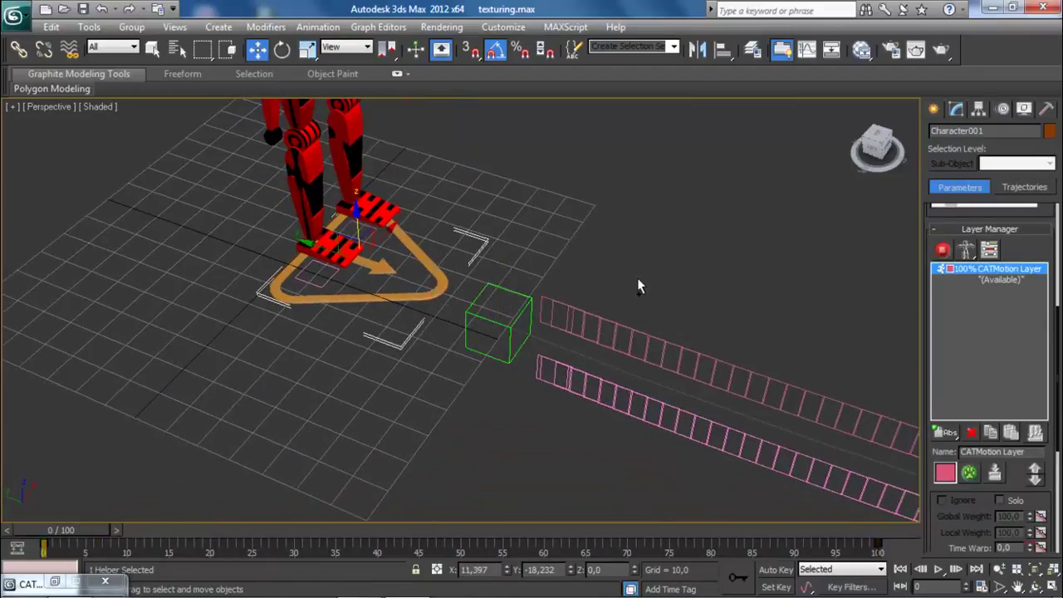
{"action": "key", "text": "Page_Down"}
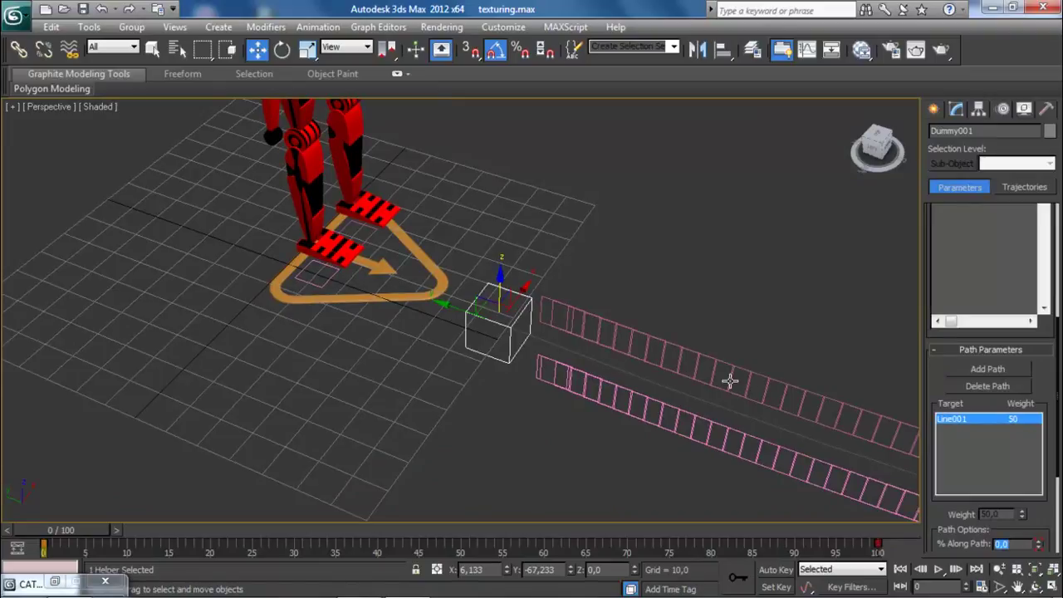
{"action": "scroll", "coordinate": [605, 363], "scroll_direction": "down", "scroll_amount": 5}
{"action": "middle_click_drag", "start_coordinate": [876, 453], "coordinate": [812, 460]}
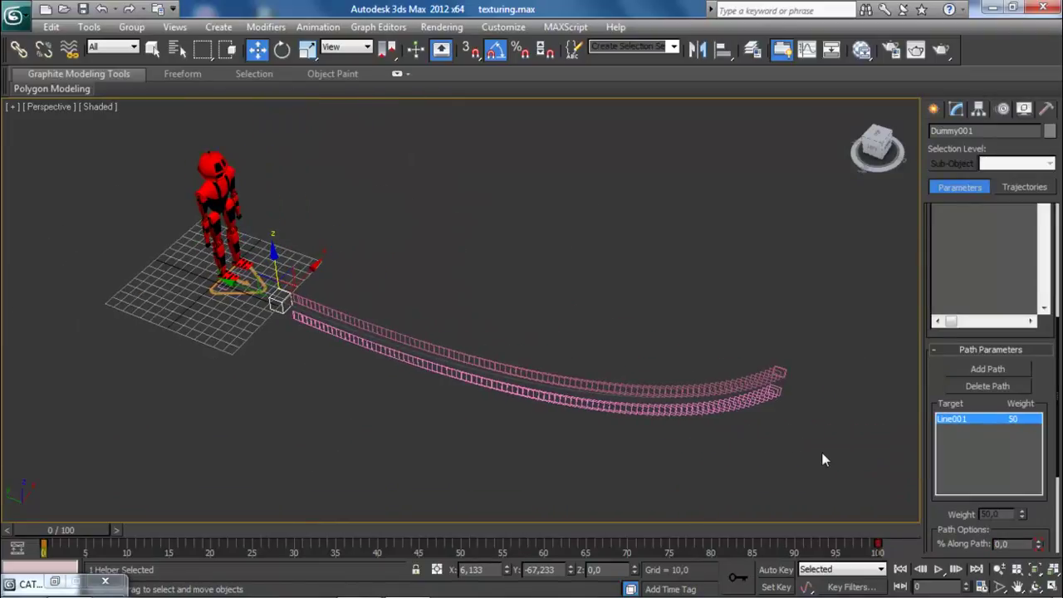
Select the CATMotion footprints along the path, exclude the curved line from the selection and delete them
{"action": "left_click_drag", "start_coordinate": [281, 292], "coordinate": [293, 285]}
{"action": "scroll", "coordinate": [353, 295], "scroll_direction": "up", "scroll_amount": 3}
{"action": "middle_click_drag", "start_coordinate": [353, 295], "coordinate": [499, 324]}
{"action": "scroll", "coordinate": [510, 319], "scroll_direction": "up", "scroll_amount": 3}
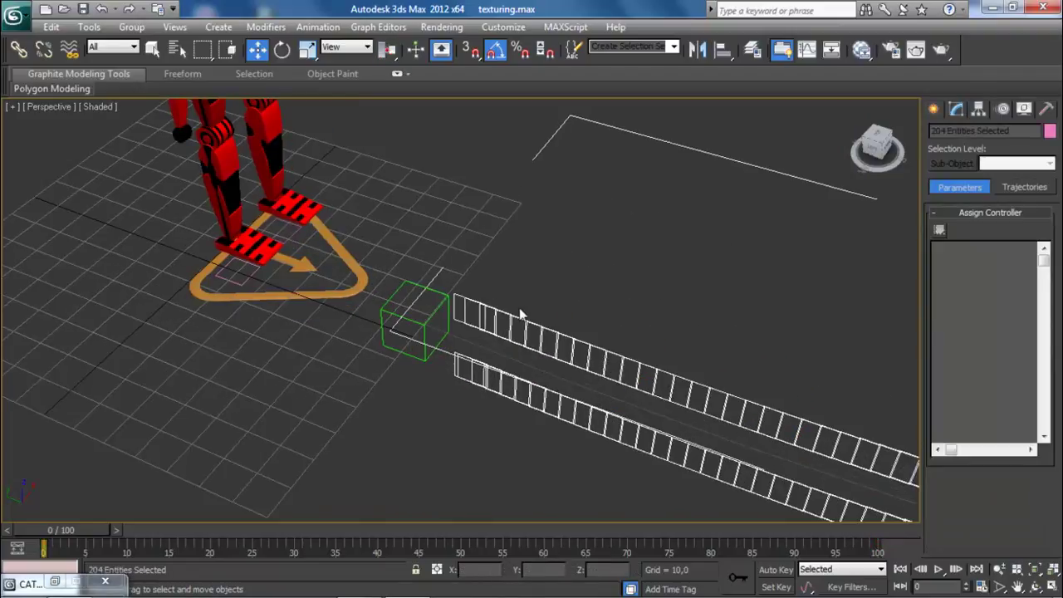
{"action": "left_click", "coordinate": [451, 338], "text": "alt"}
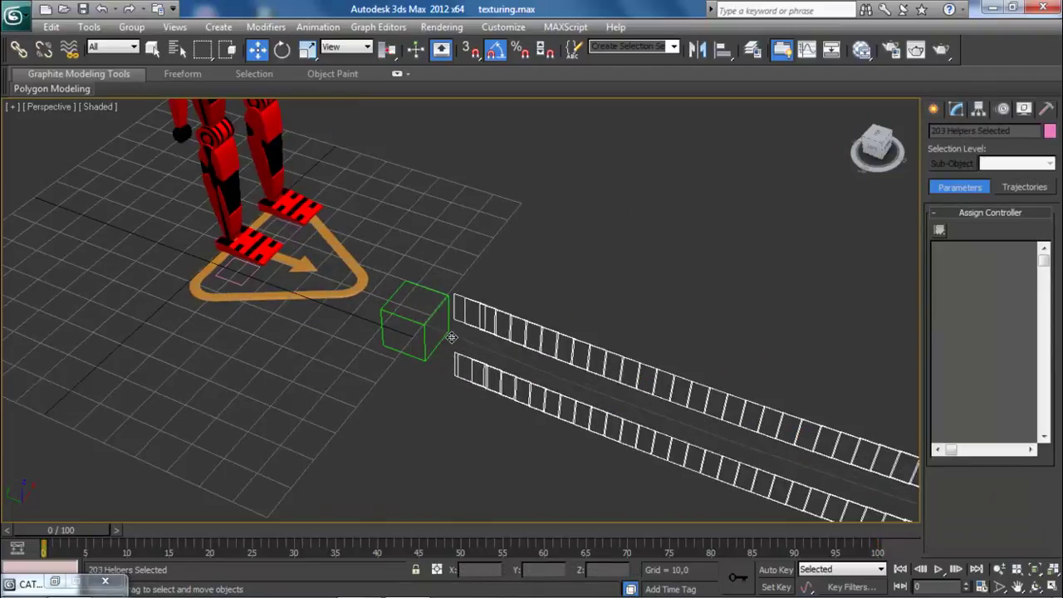
{"action": "key", "text": "Delete"}
{"action": "middle_click_drag", "start_coordinate": [372, 289], "coordinate": [460, 341]}
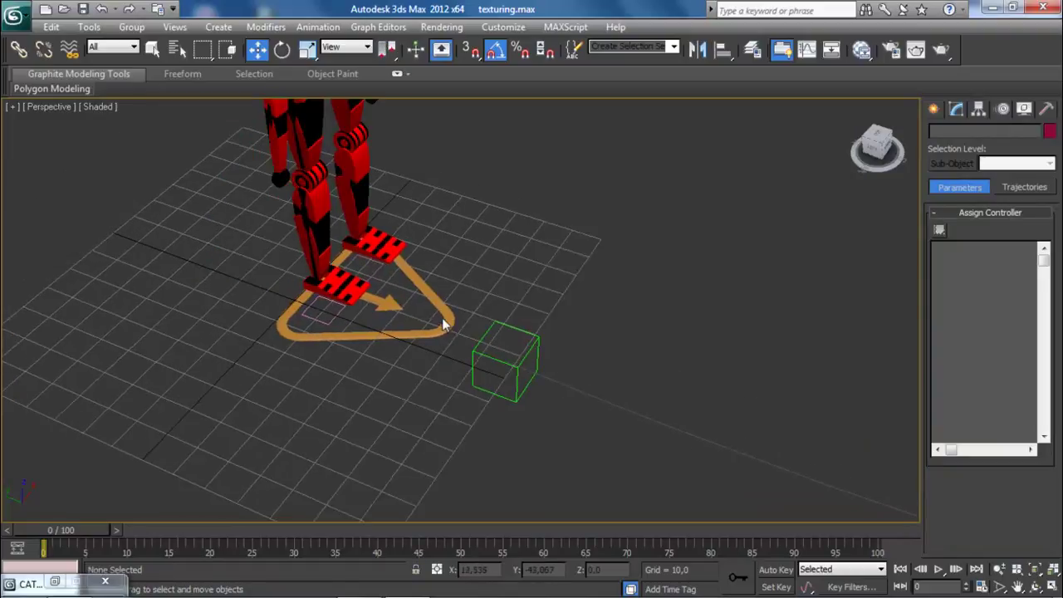
Reopen the CATMotion editor for the base triangle, assign the dummy as path node and set the mode to Walk On Path Node
{"action": "left_click", "coordinate": [440, 310]}
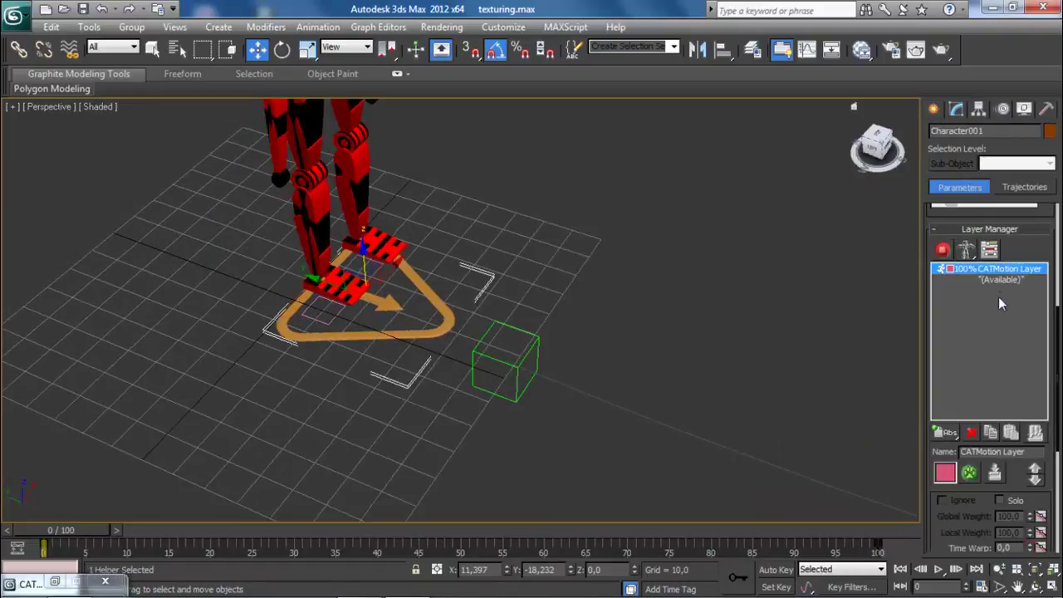
{"action": "left_click", "coordinate": [971, 475]}
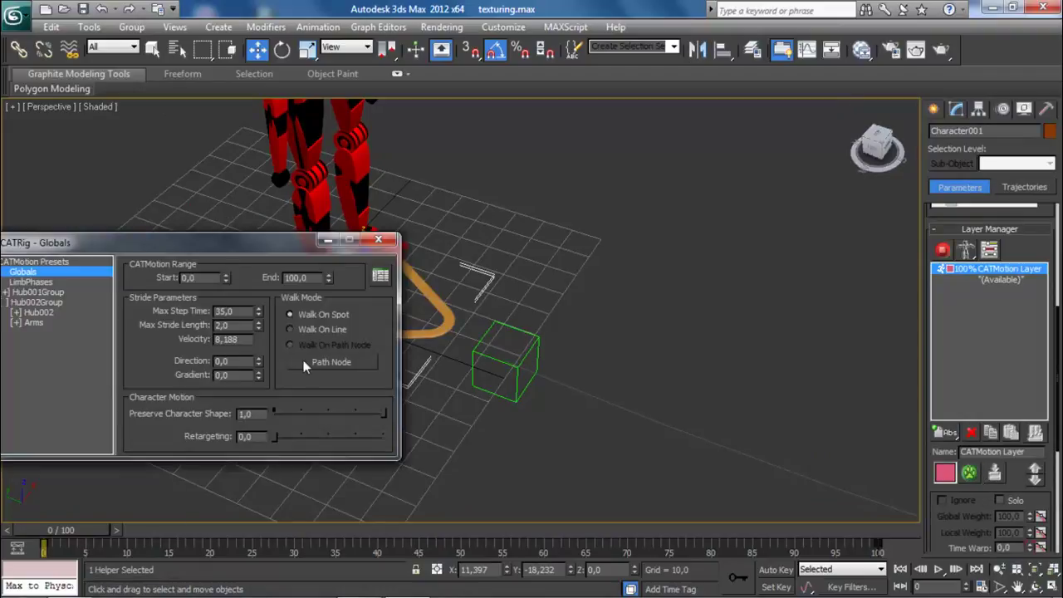
{"action": "left_click", "coordinate": [314, 363]}
{"action": "left_click", "coordinate": [500, 360]}
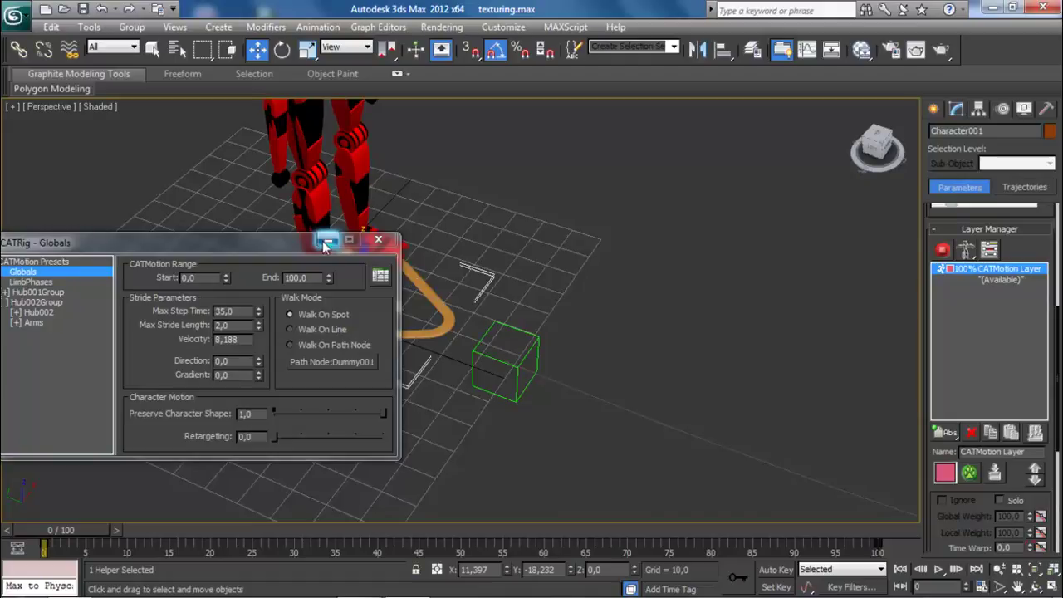
{"action": "left_click", "coordinate": [290, 344]}
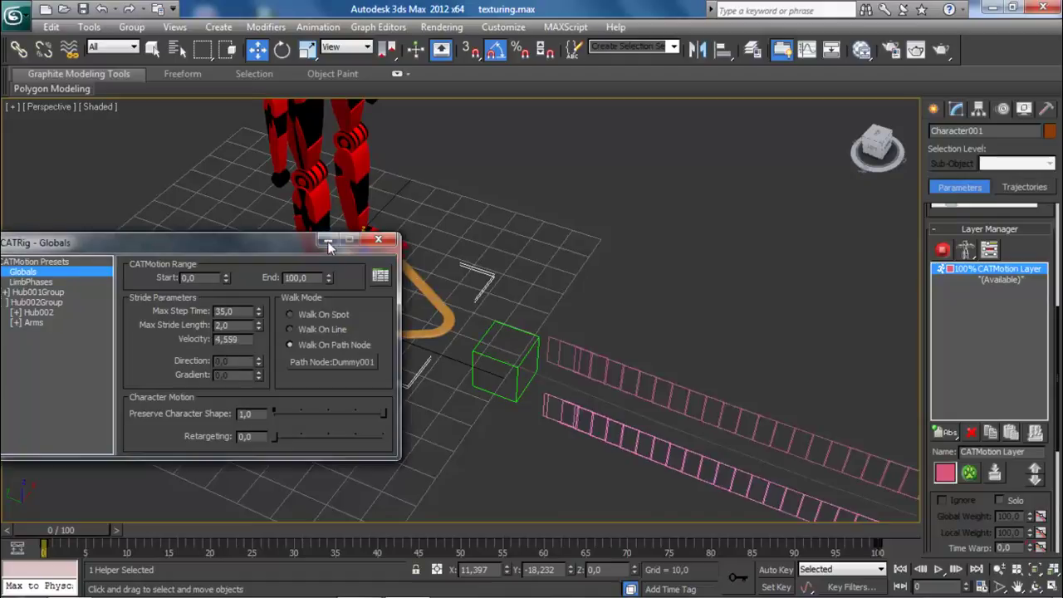
{"action": "left_click", "coordinate": [328, 241]}
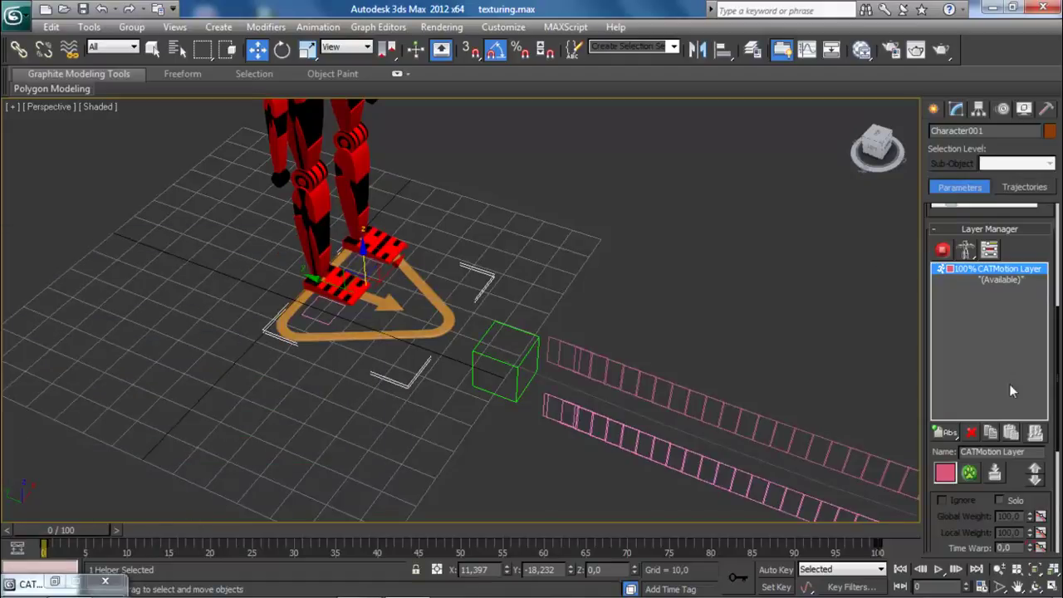
Switch the CAT rig from setup to animation mode and select the dummy for rotation
{"action": "left_click", "coordinate": [941, 250]}
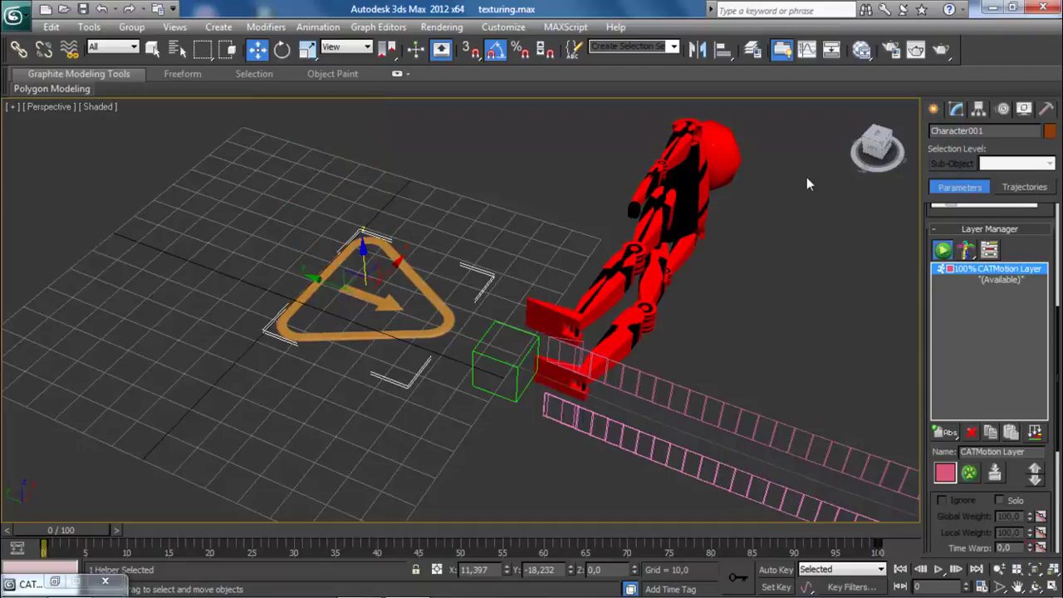
{"action": "left_click_drag", "start_coordinate": [877, 144], "coordinate": [907, 147]}
{"action": "middle_click_drag", "start_coordinate": [649, 309], "coordinate": [579, 359]}
{"action": "scroll", "coordinate": [482, 295], "scroll_direction": "up", "scroll_amount": 4}
{"action": "scroll", "coordinate": [318, 121], "scroll_direction": "down", "scroll_amount": 3}
{"action": "middle_click_drag", "start_coordinate": [333, 151], "coordinate": [350, 225]}
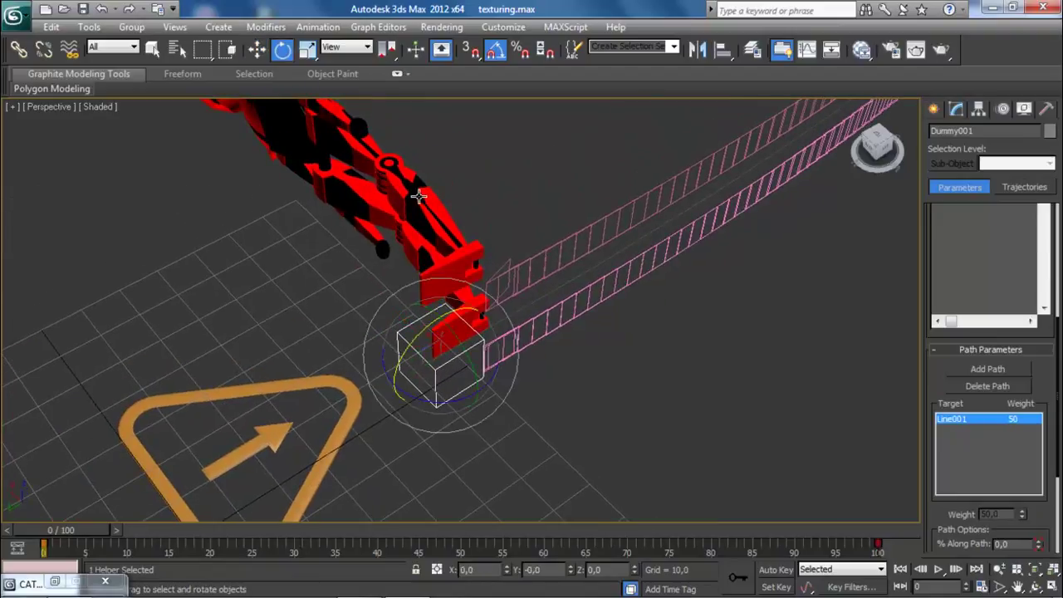
{"action": "middle_click_drag", "start_coordinate": [368, 133], "coordinate": [433, 251], "text": "alt"}
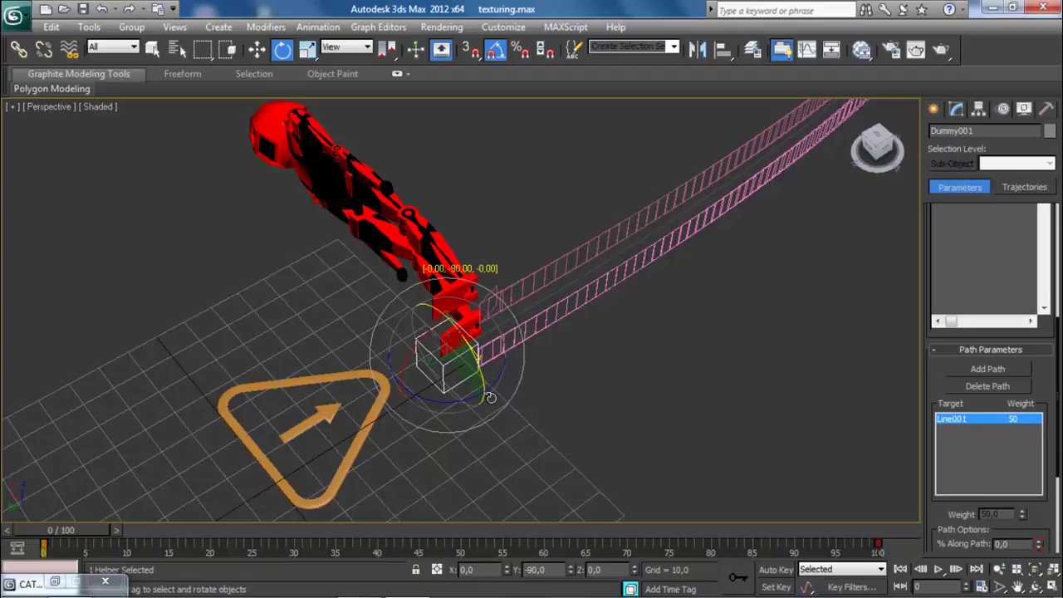
Rotate the dummy -90° about Y and then about Z so the robot stands upright facing along the path, and deselect it
{"action": "left_click_drag", "start_coordinate": [490, 398], "coordinate": [491, 398]}
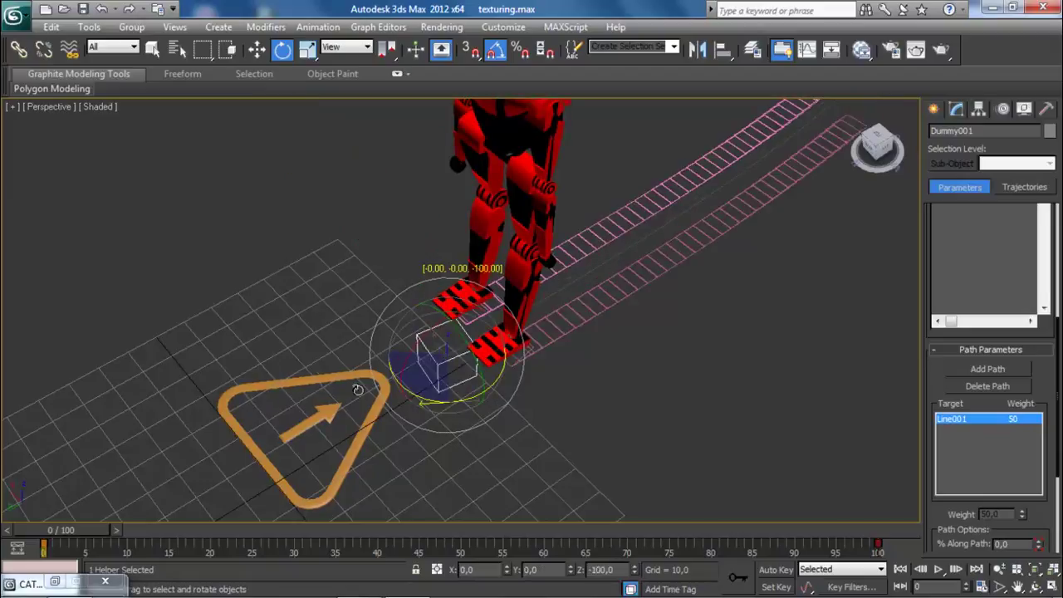
{"action": "left_click_drag", "start_coordinate": [306, 358], "coordinate": [306, 359]}
{"action": "left_click", "coordinate": [693, 366]}
Play the animation and follow the robot's walk along the curved path
{"action": "middle_click_drag", "start_coordinate": [597, 324], "coordinate": [387, 420]}
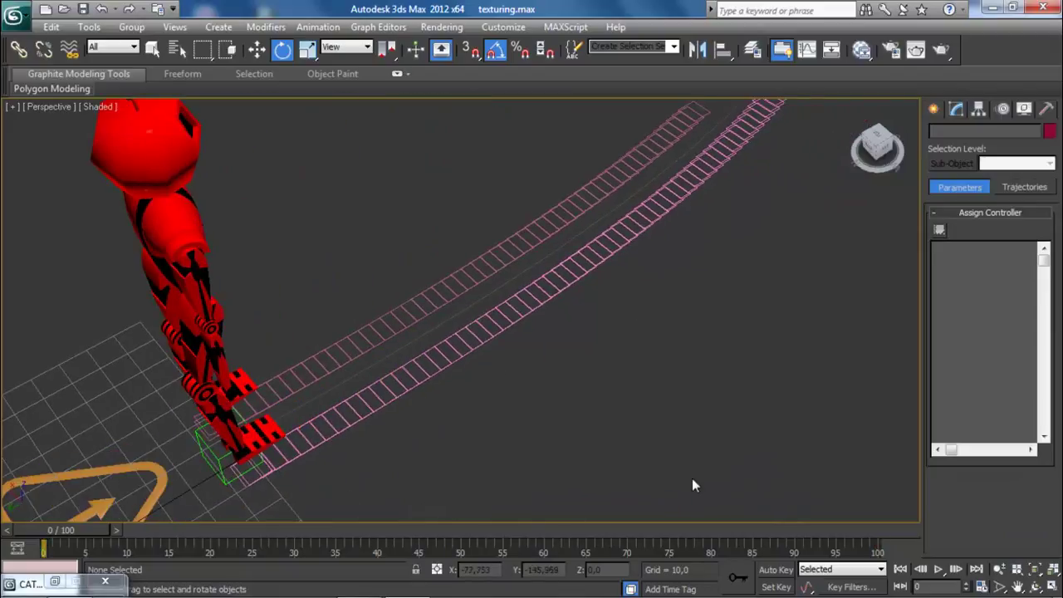
{"action": "left_click", "coordinate": [938, 569]}
{"action": "middle_click_drag", "start_coordinate": [645, 250], "coordinate": [393, 410]}
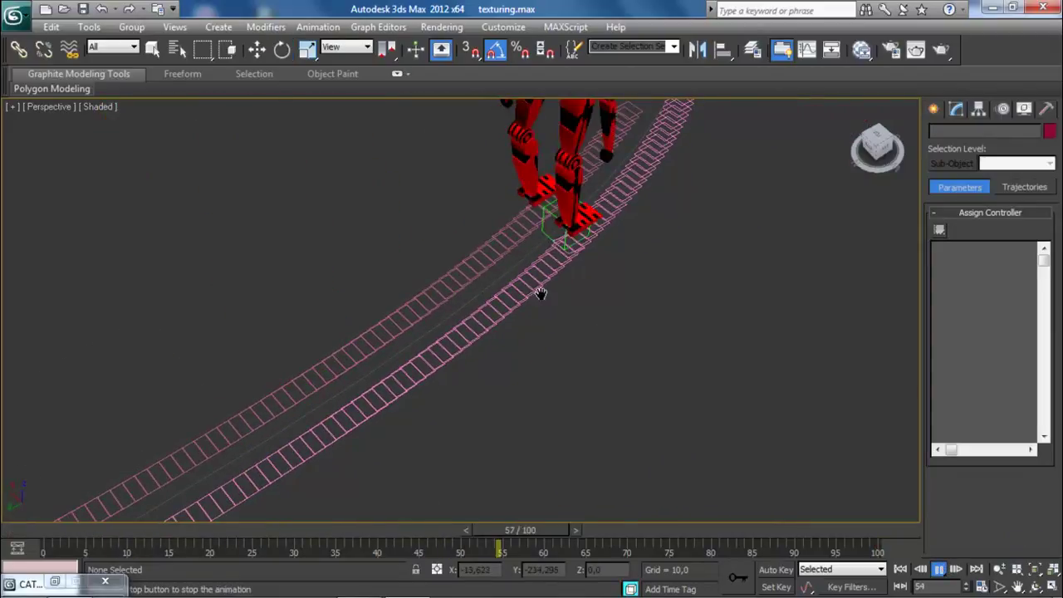
{"action": "scroll", "coordinate": [576, 268], "scroll_direction": "down", "scroll_amount": 3}
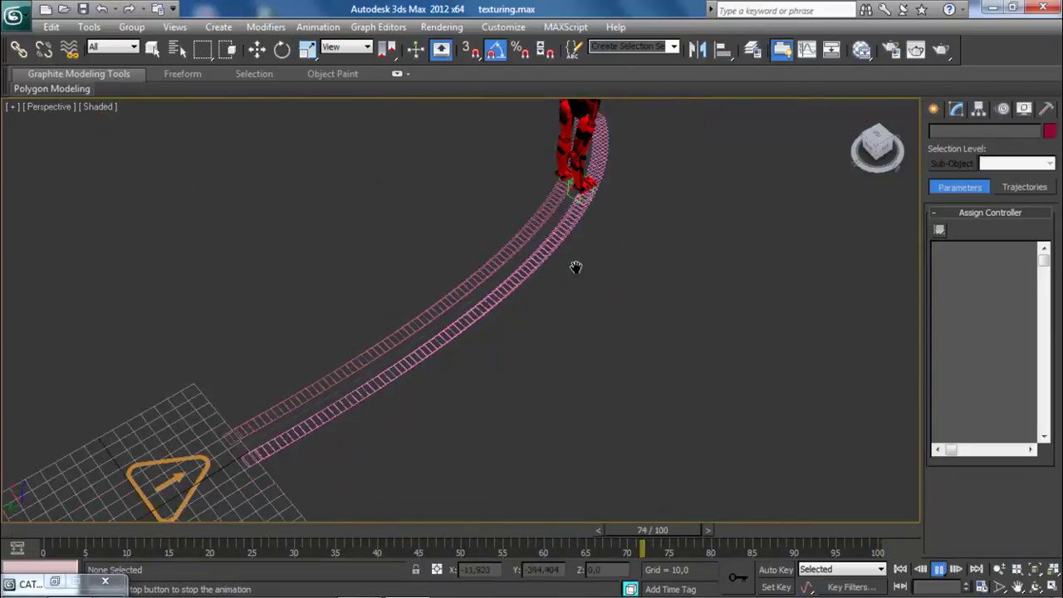
Restore the CATMotion editor and raise Max Step Time to 116.5 and Max Stride Length to about 111.6
{"action": "left_click", "coordinate": [54, 582]}
{"action": "left_click_drag", "start_coordinate": [220, 244], "coordinate": [375, 217]}
{"action": "left_click_drag", "start_coordinate": [414, 284], "coordinate": [473, 480]}
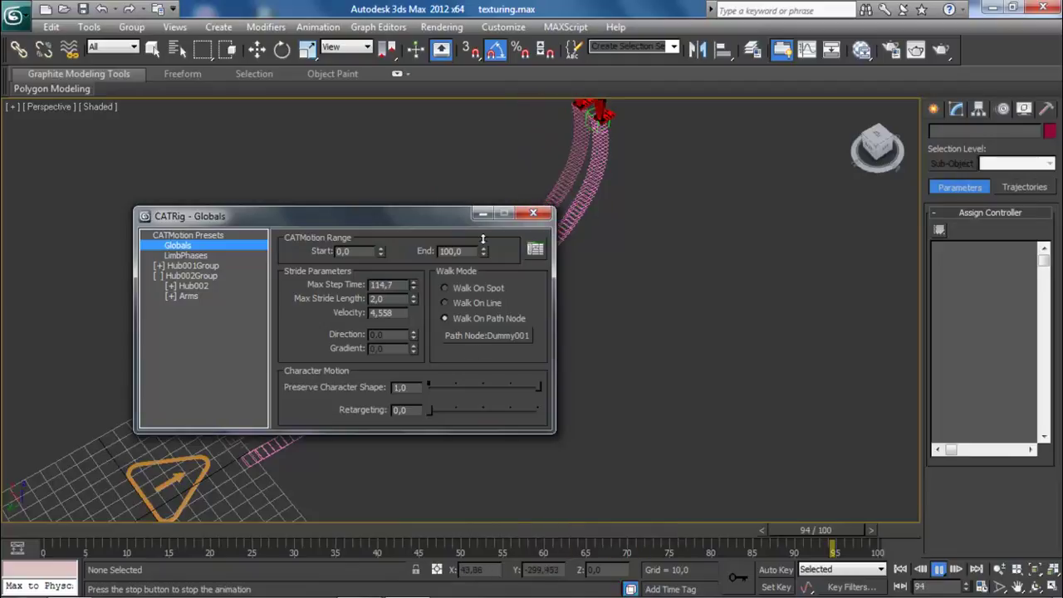
{"action": "left_click_drag", "start_coordinate": [414, 297], "coordinate": [431, 94]}
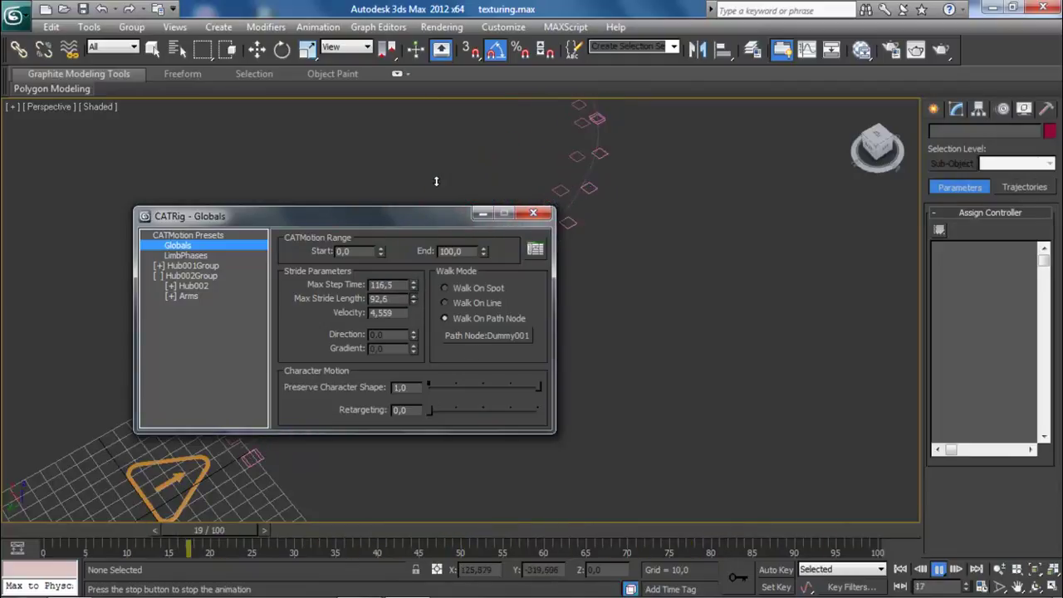
{"action": "left_click_drag", "start_coordinate": [443, 108], "coordinate": [445, 67]}
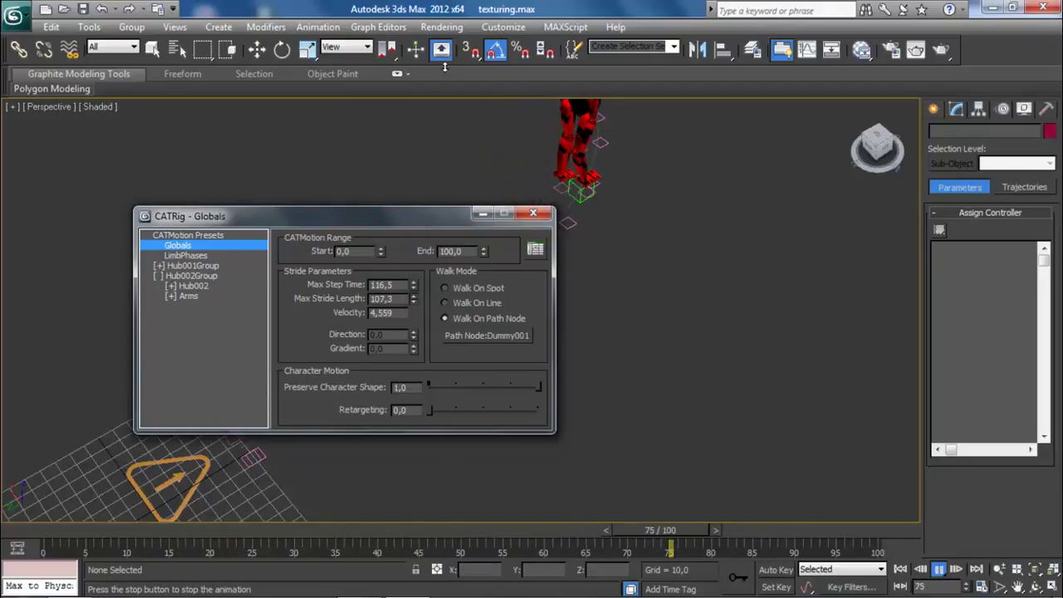
Move the CATMotion editor clear of the robot and increase Max Stride Length to 200
{"action": "left_click", "coordinate": [883, 142]}
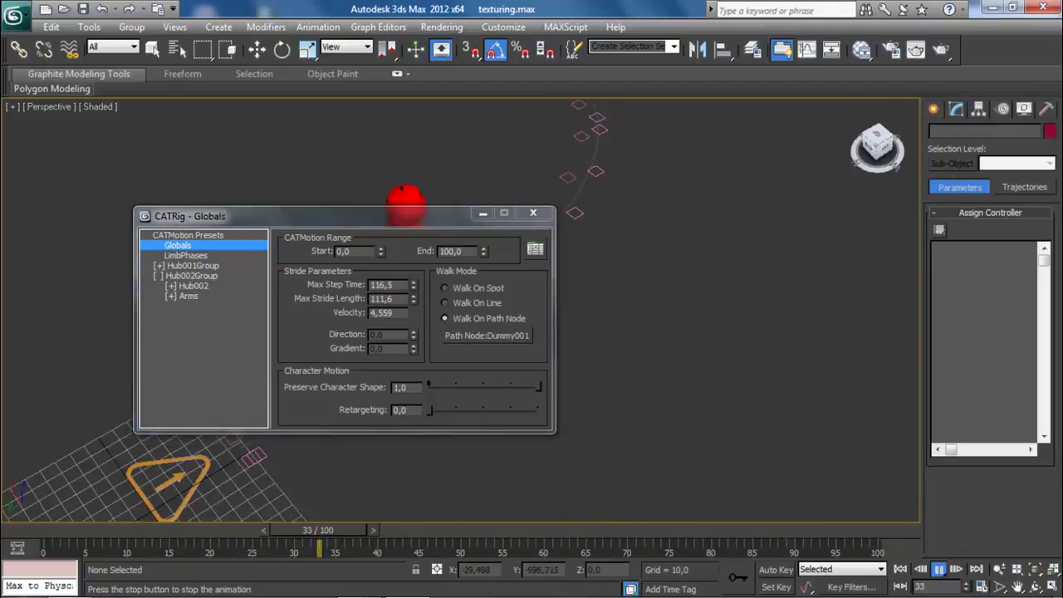
{"action": "middle_click_drag", "start_coordinate": [656, 345], "coordinate": [746, 339]}
{"action": "left_click_drag", "start_coordinate": [405, 219], "coordinate": [906, 205]}
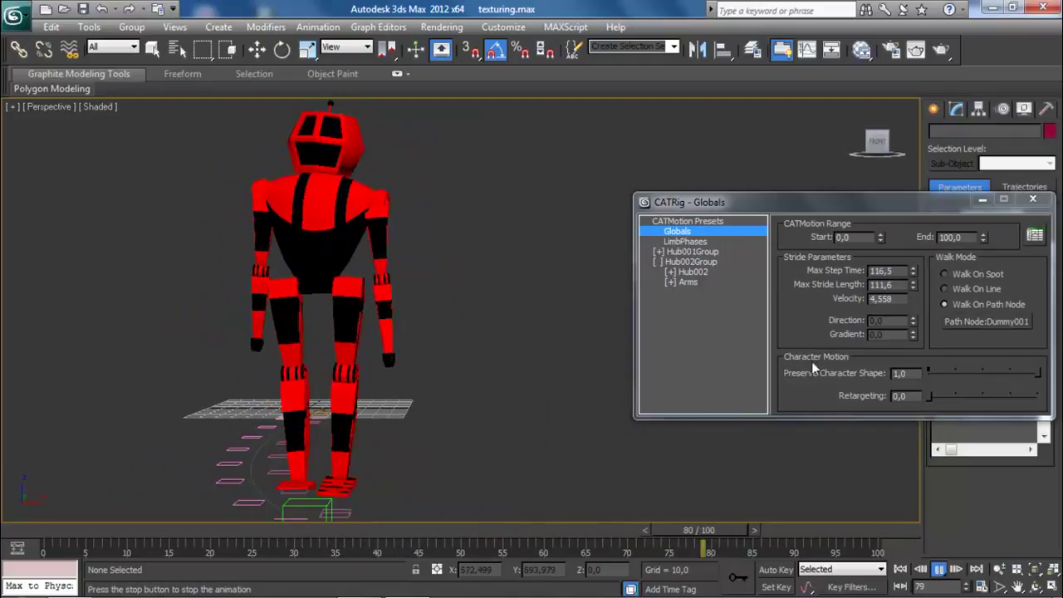
{"action": "left_click", "coordinate": [913, 282]}
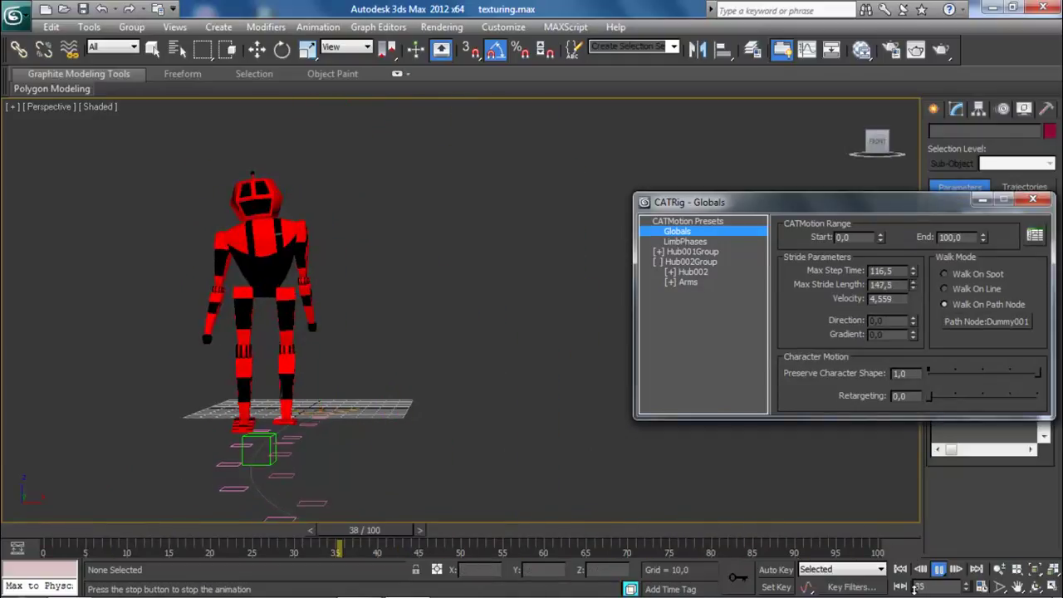
{"action": "left_click_drag", "start_coordinate": [912, 403], "coordinate": [913, 322]}
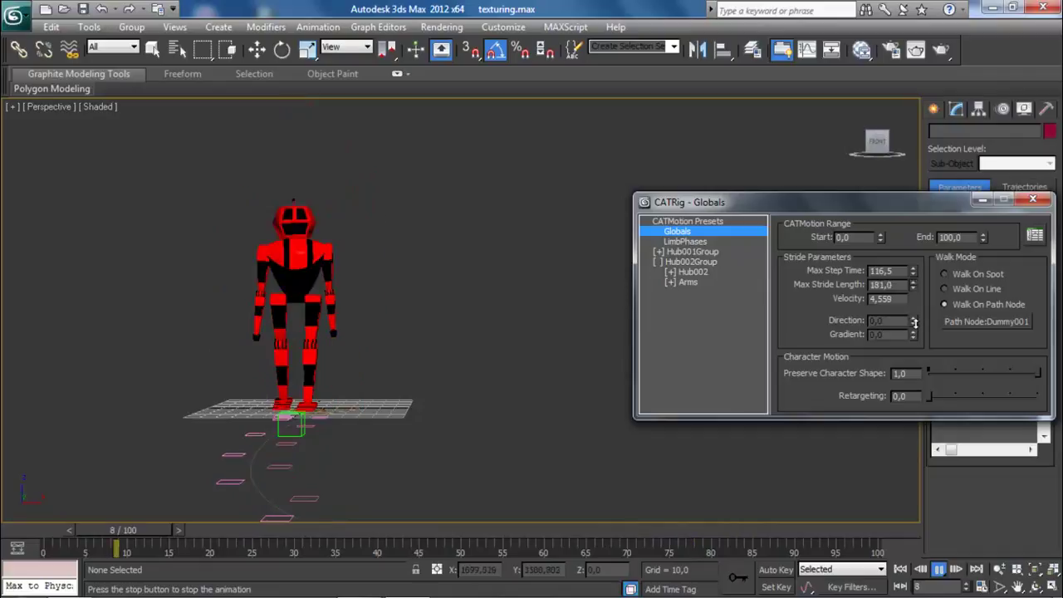
{"action": "double_click", "coordinate": [883, 283]}
{"action": "type", "text": "200"}
{"action": "key", "text": "Return"}
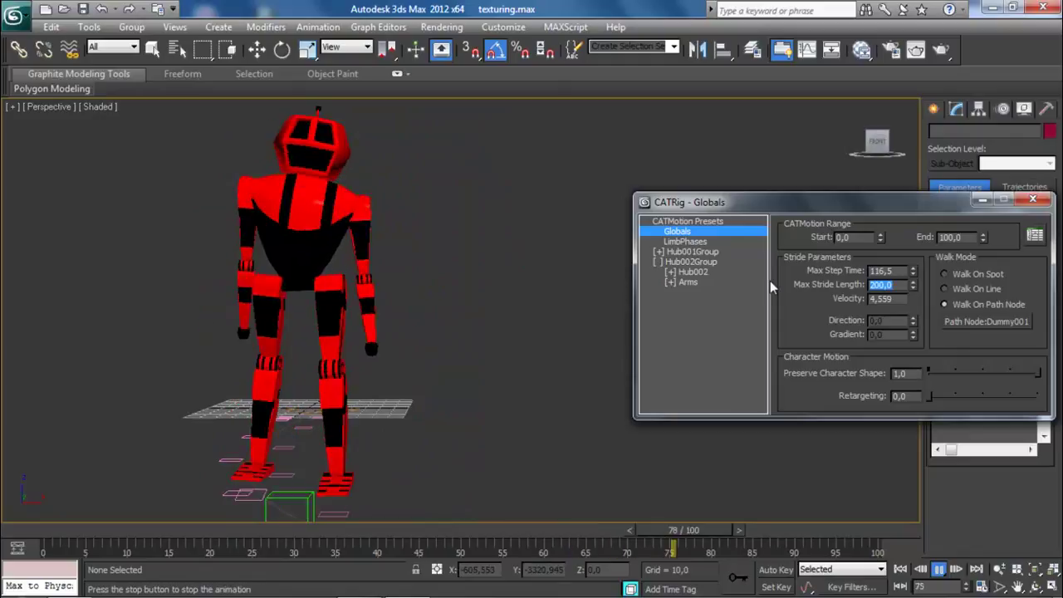
Try a Max Stride Length of 240 and watch the resulting walk
{"action": "type", "text": "240"}
{"action": "key", "text": "Return"}
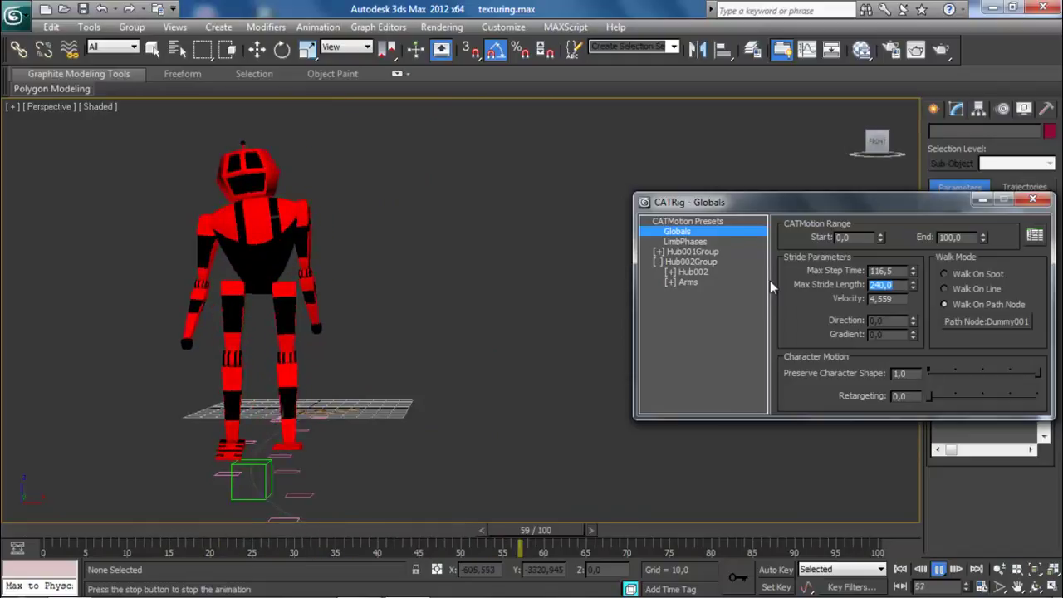
{"action": "middle_click_drag", "start_coordinate": [413, 292], "coordinate": [354, 279]}
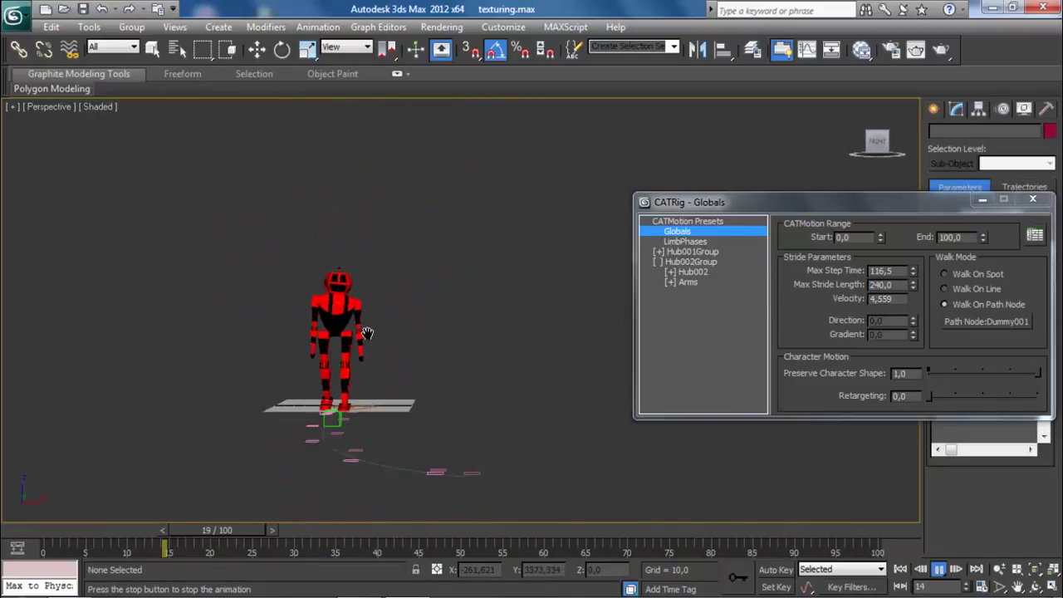
{"action": "scroll", "coordinate": [456, 253], "scroll_direction": "up", "scroll_amount": 5}
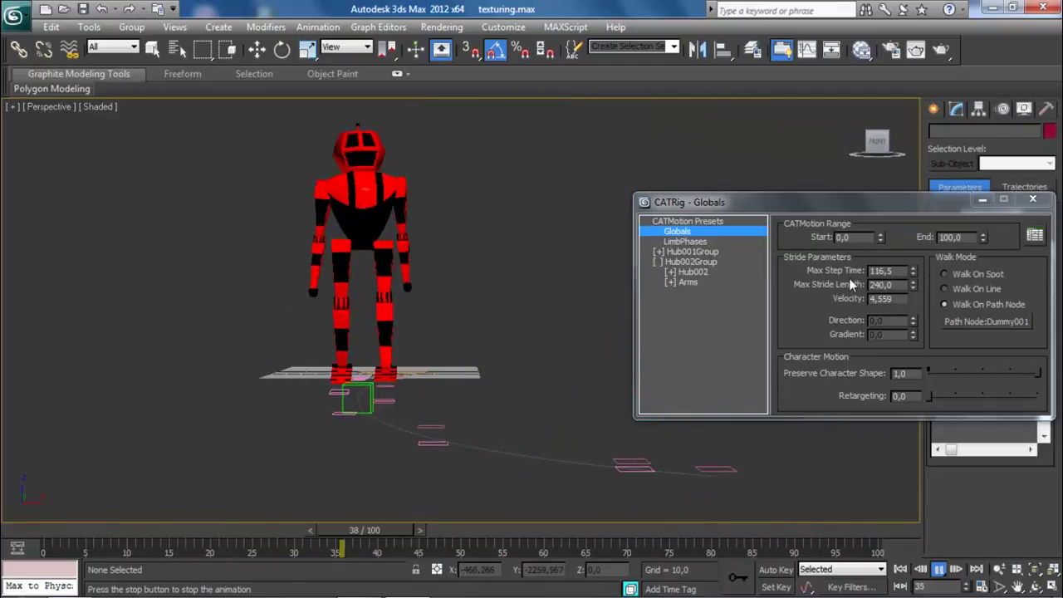
Set Max Stride Length to 250 and close the CATMotion editor while the walk plays
{"action": "left_click_drag", "start_coordinate": [894, 286], "coordinate": [790, 285]}
{"action": "type", "text": "250"}
{"action": "key", "text": "Return"}
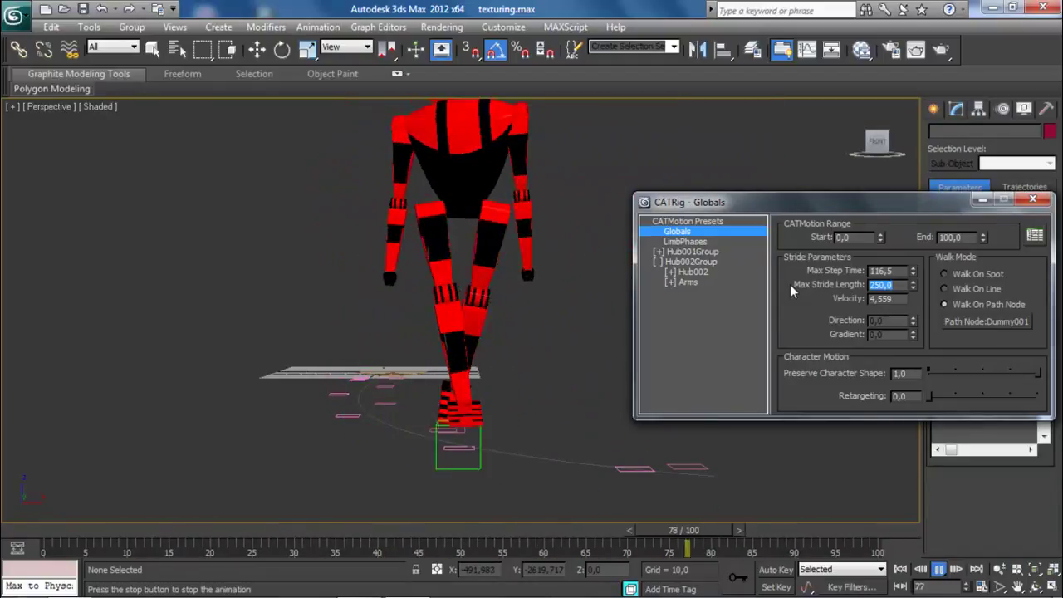
{"action": "middle_click_drag", "start_coordinate": [464, 257], "coordinate": [513, 305]}
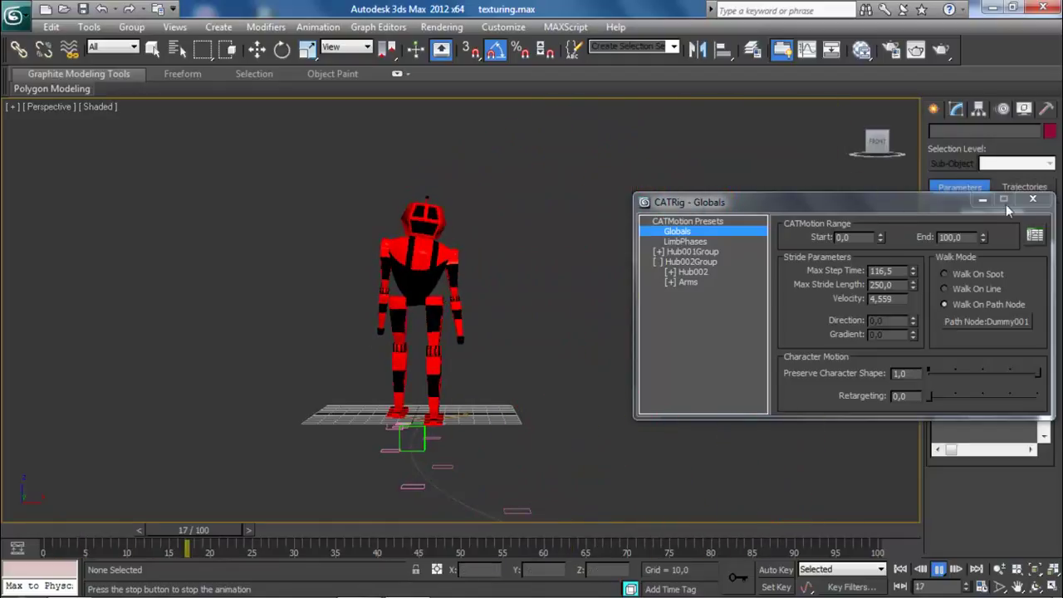
{"action": "left_click_drag", "start_coordinate": [928, 201], "coordinate": [817, 195]}
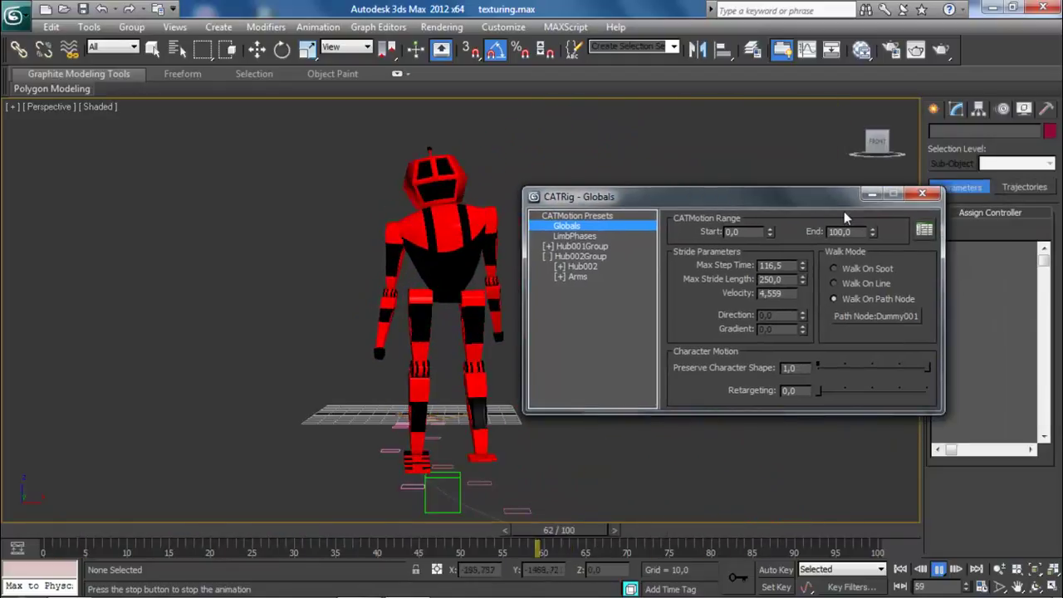
{"action": "left_click", "coordinate": [922, 196]}
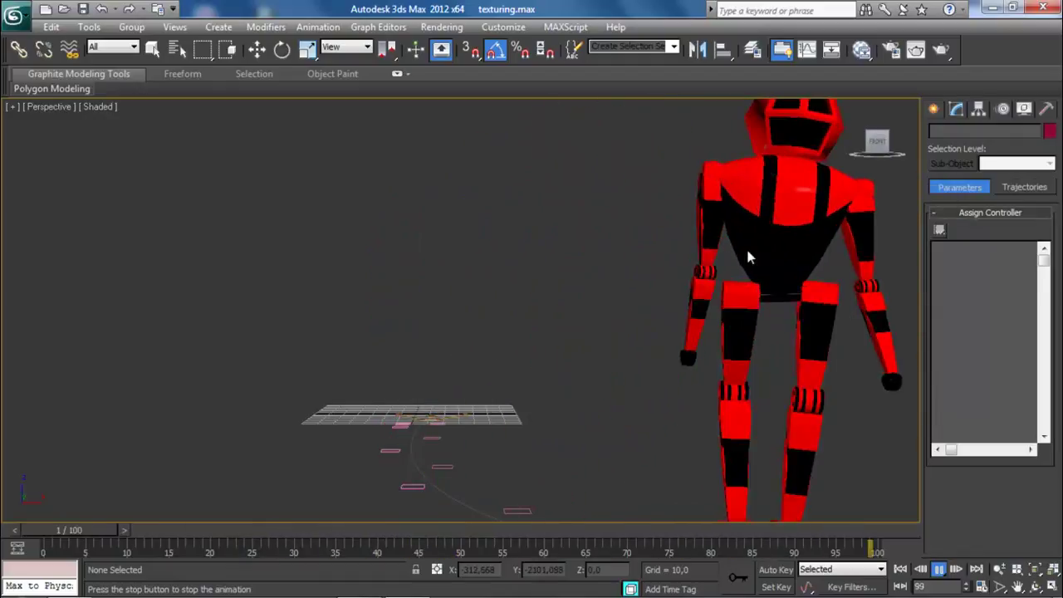